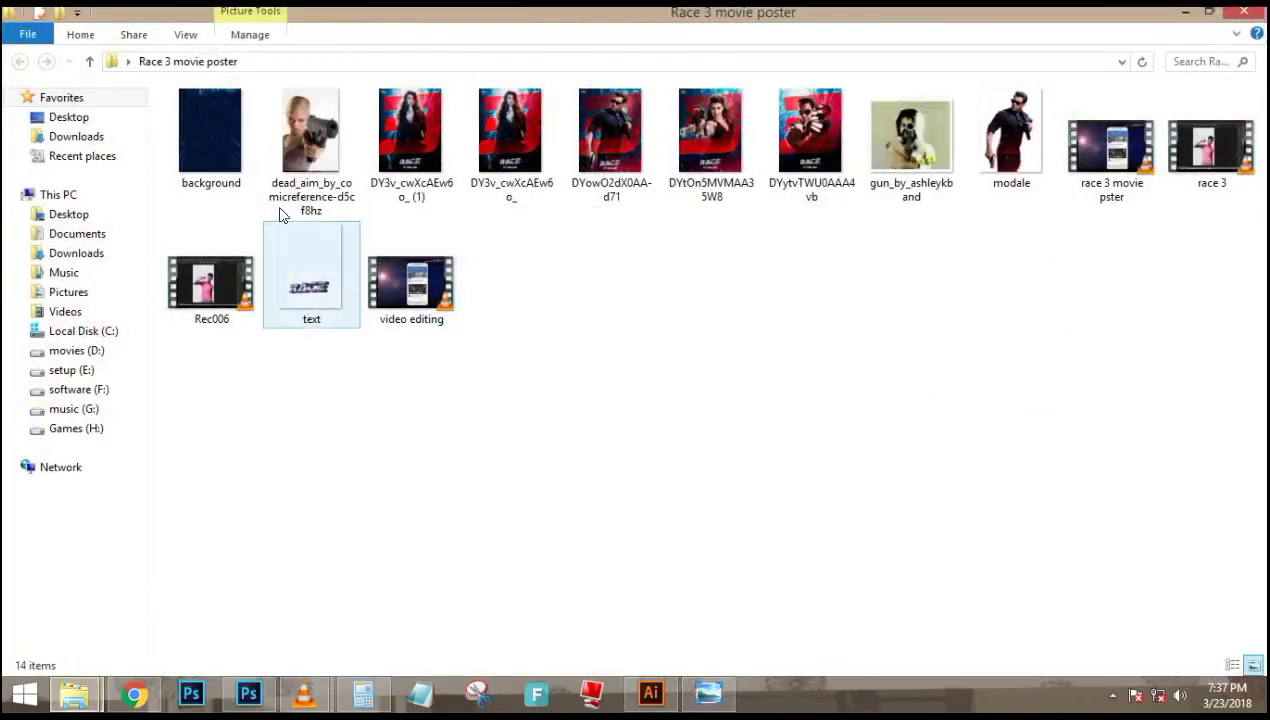
# Drag the background image from the Race 3 movie poster folder into the Untitled-1 poster
pyautogui.moveTo(228, 186); pyautogui.dragTo(577, 440)
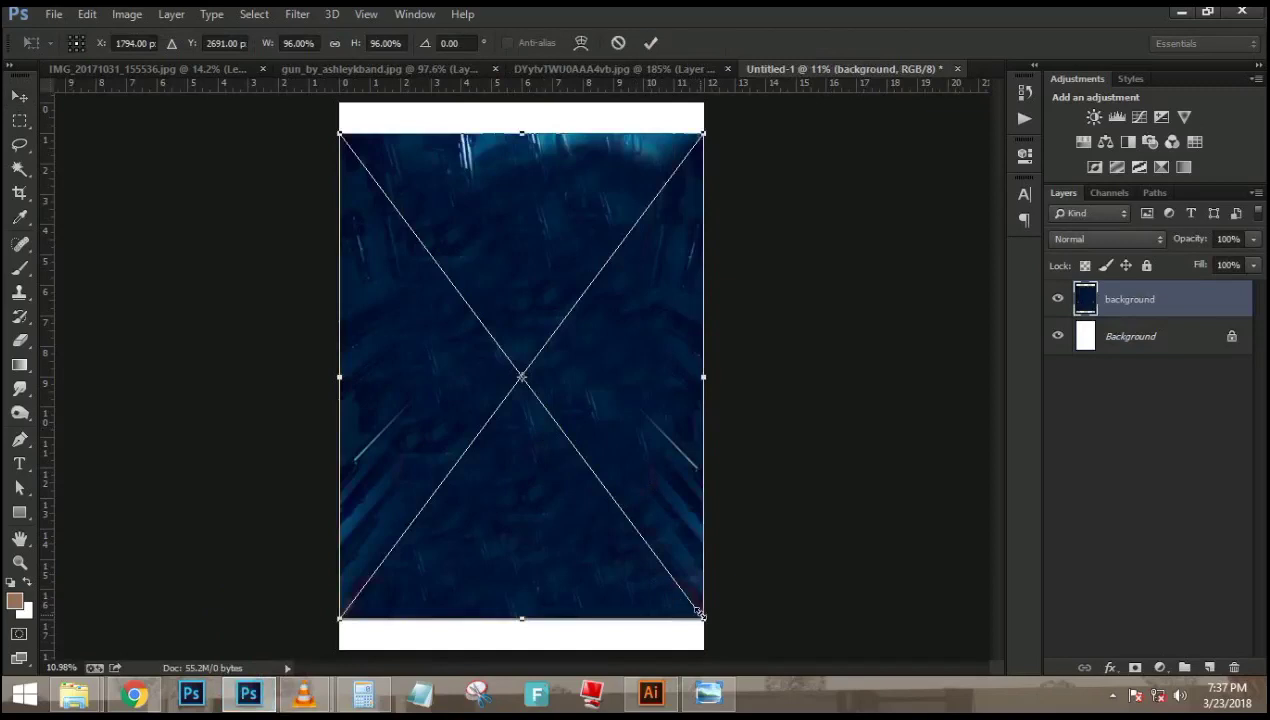
# Scale the placed dark blue background to cover the canvas and draw a crop over it
pyautogui.moveTo(700, 614); pyautogui.dragTo(733, 640)
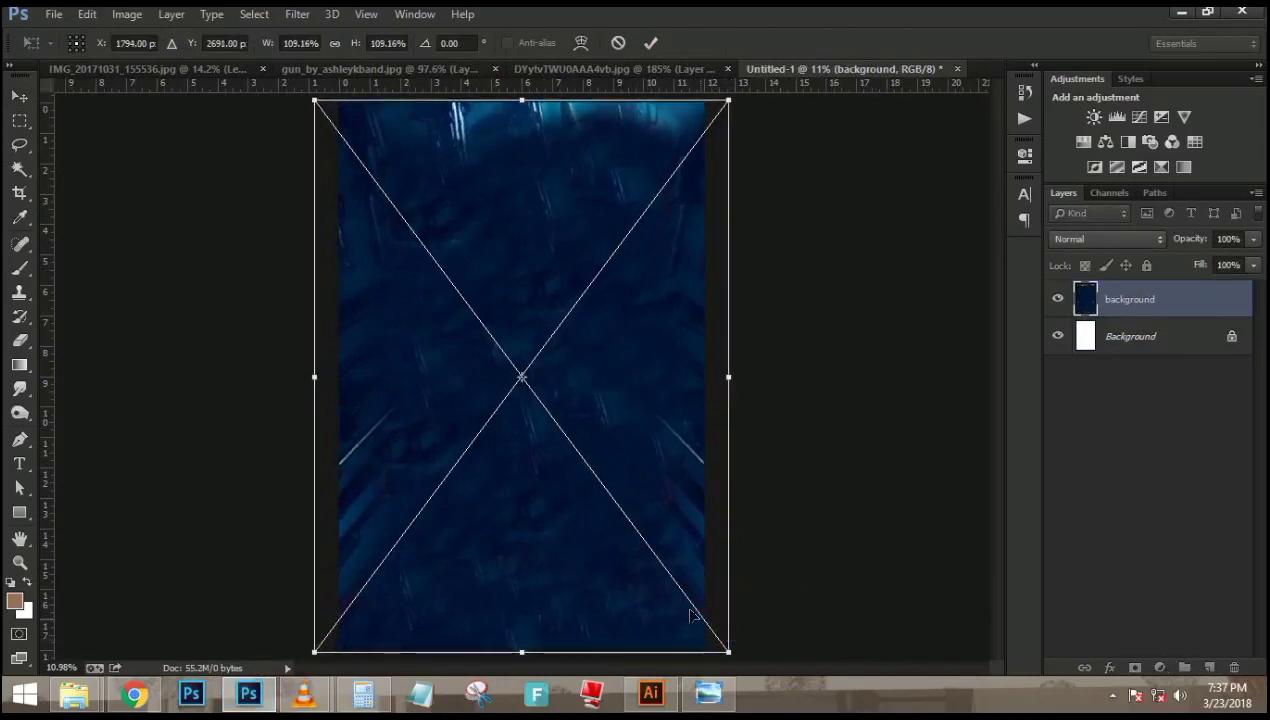
pyautogui.press('Return')
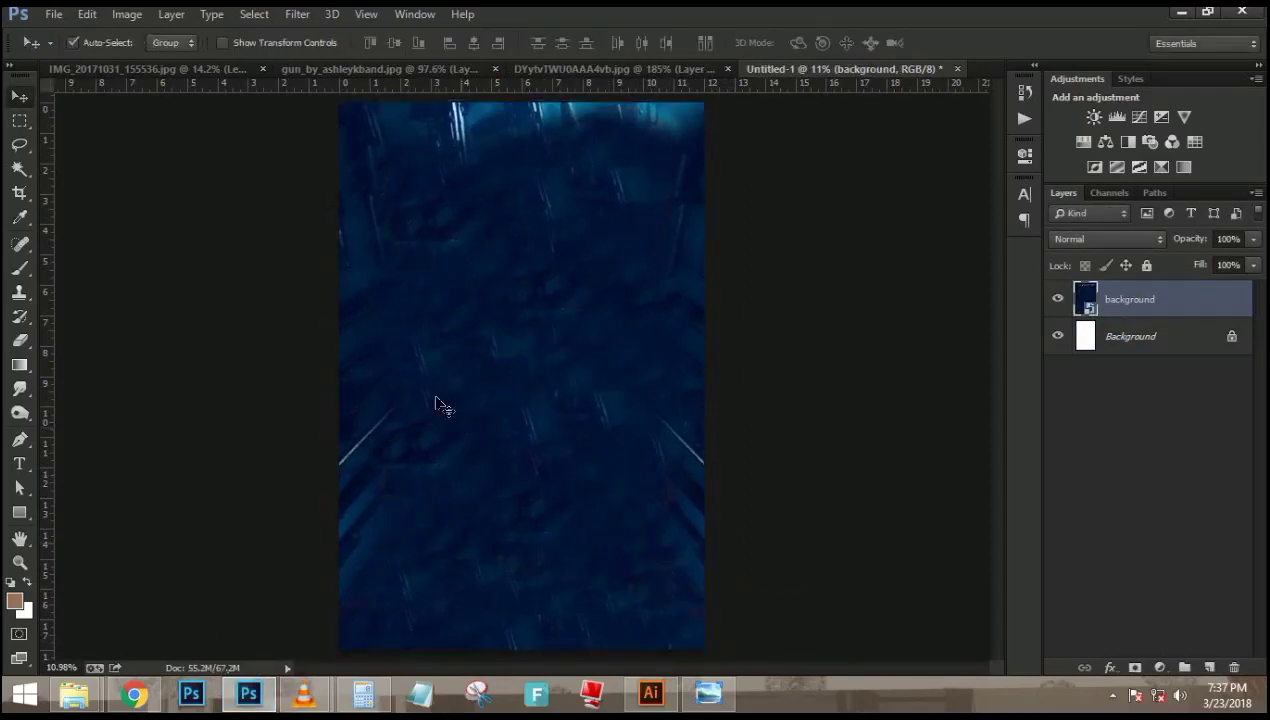
pyautogui.press('c')
pyautogui.moveTo(343, 105); pyautogui.dragTo(706, 650)
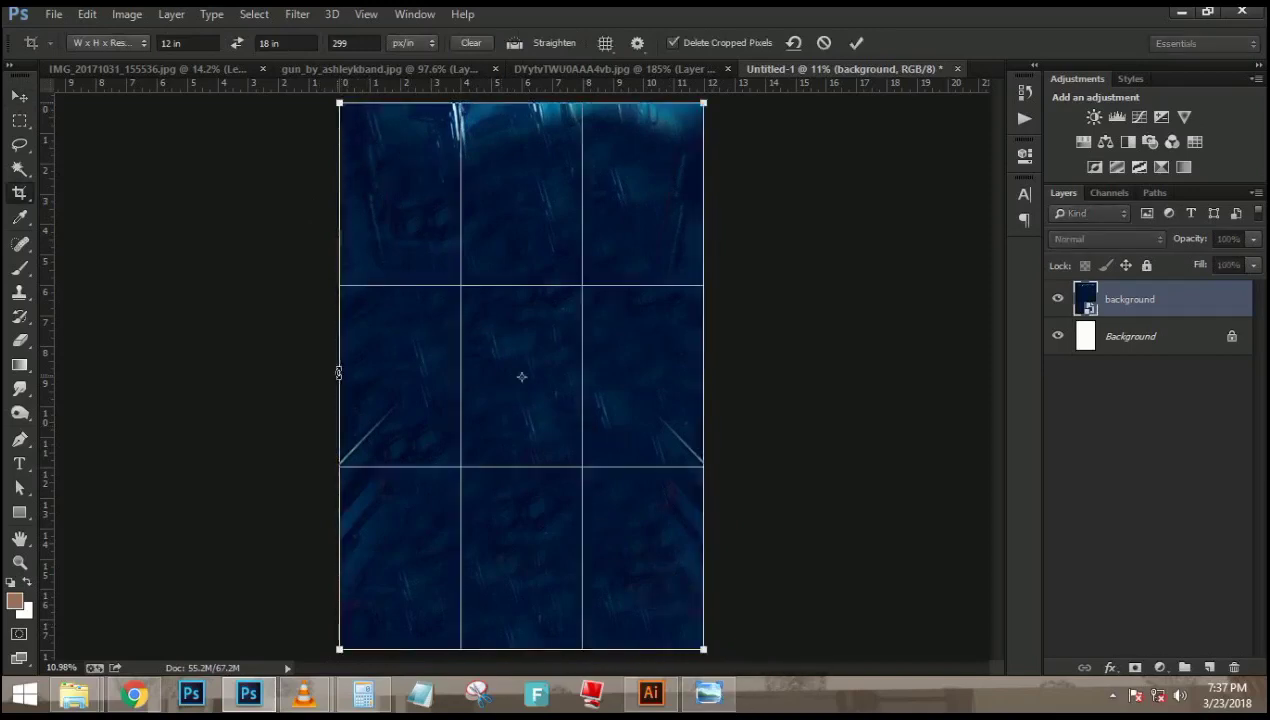
# Clear the fixed crop width and height, widen the crop on both sides, and apply it
pyautogui.click(182, 43)
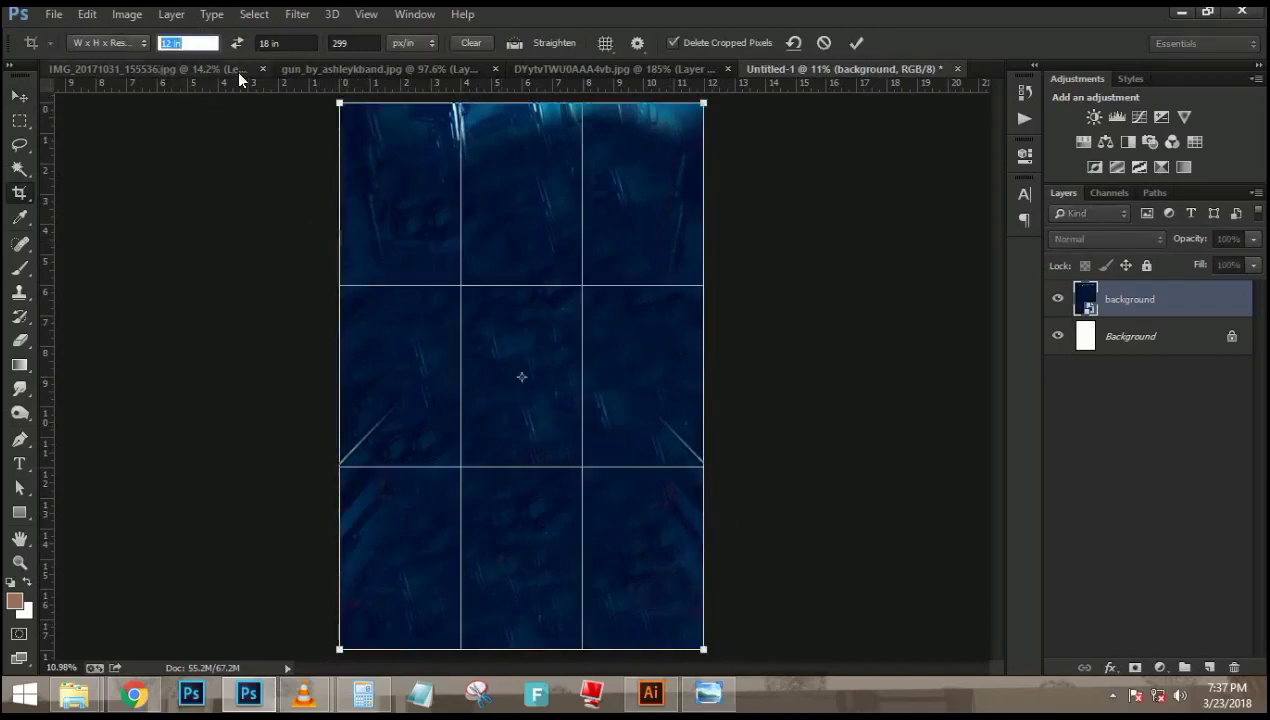
pyautogui.press('BackSpace')
pyautogui.click(296, 41)
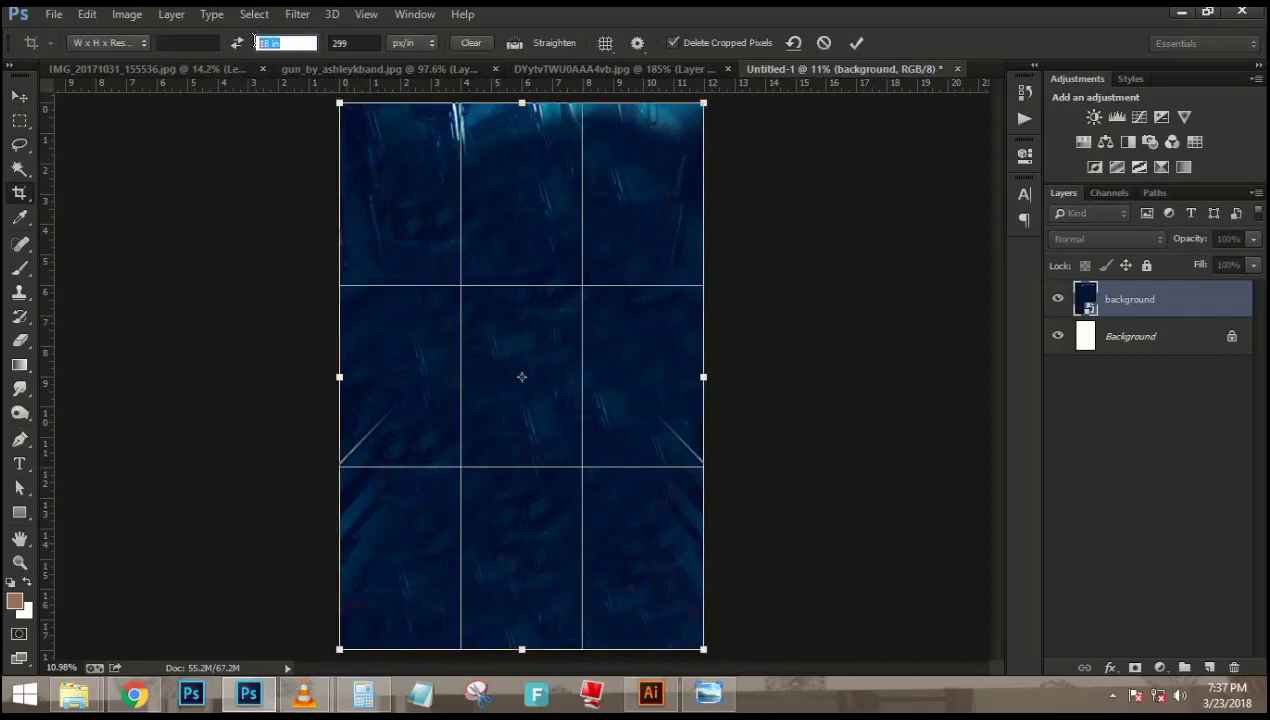
pyautogui.press('BackSpace')
pyautogui.moveTo(340, 371); pyautogui.dragTo(292, 370)
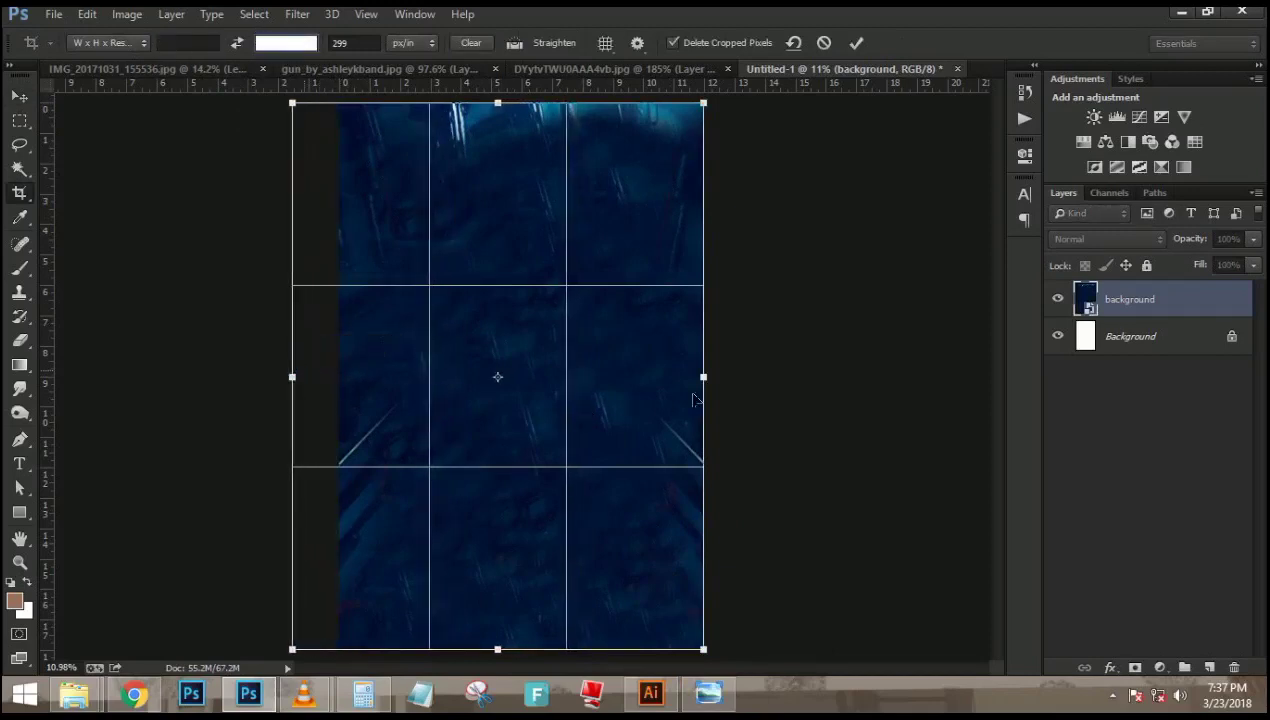
pyautogui.moveTo(705, 376); pyautogui.dragTo(756, 372)
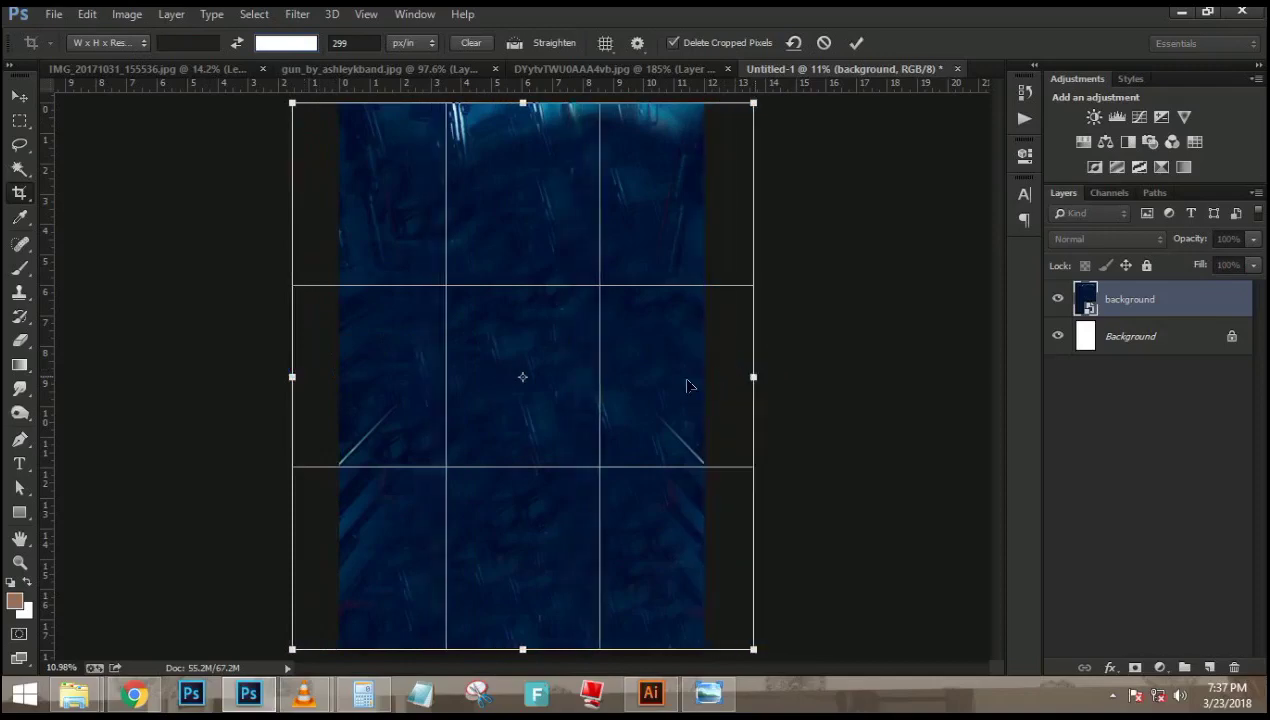
pyautogui.press('Return')
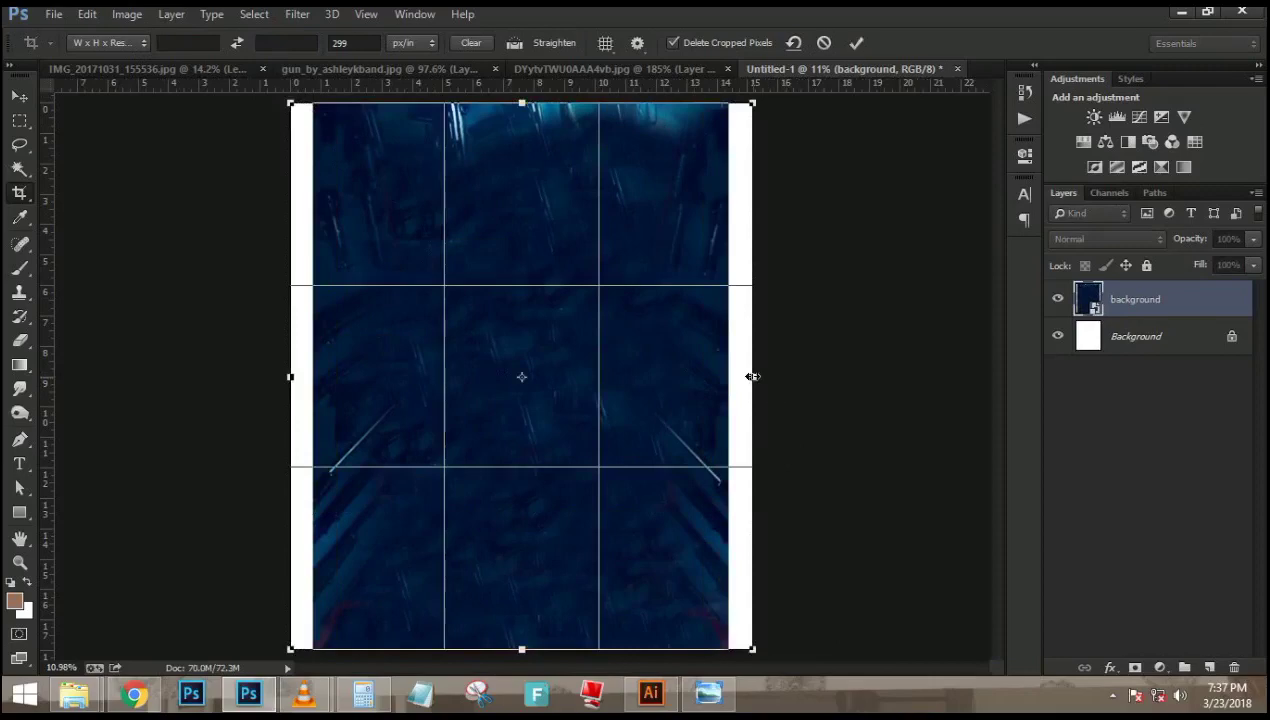
# Re-crop to the background's edges so no white side margins remain
pyautogui.moveTo(752, 376); pyautogui.dragTo(727, 376)
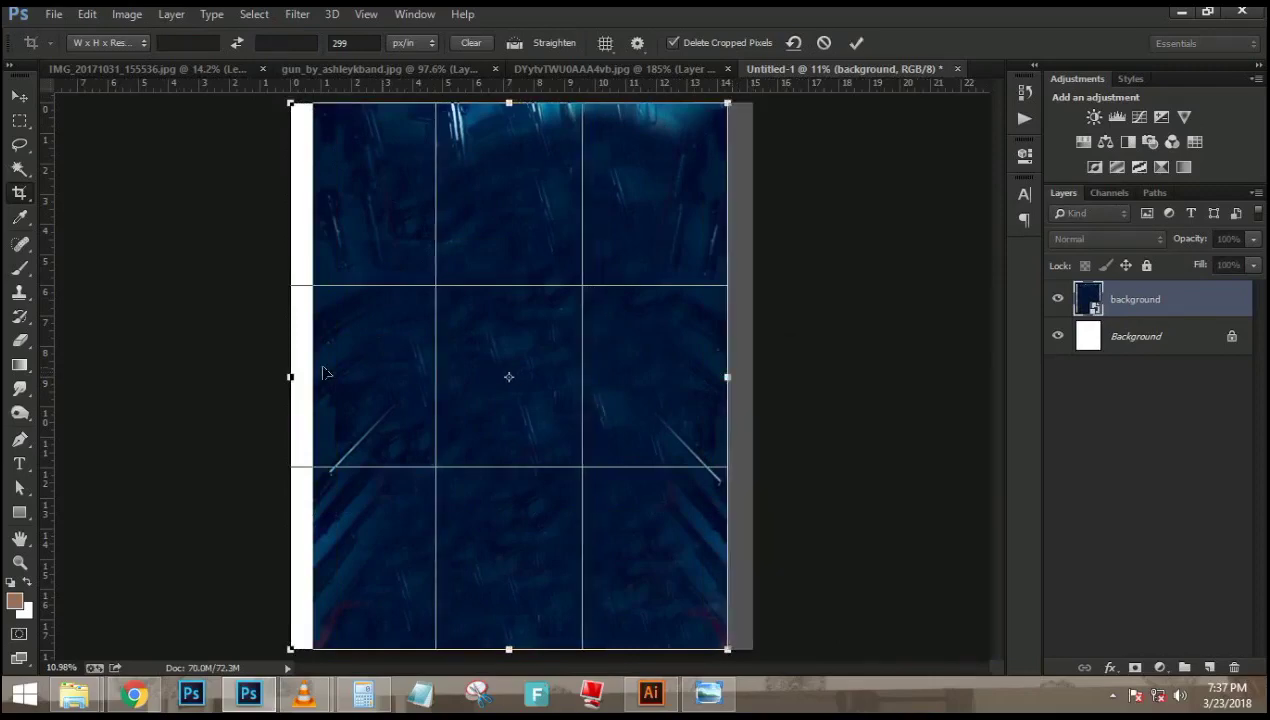
pyautogui.moveTo(289, 374); pyautogui.dragTo(305, 376)
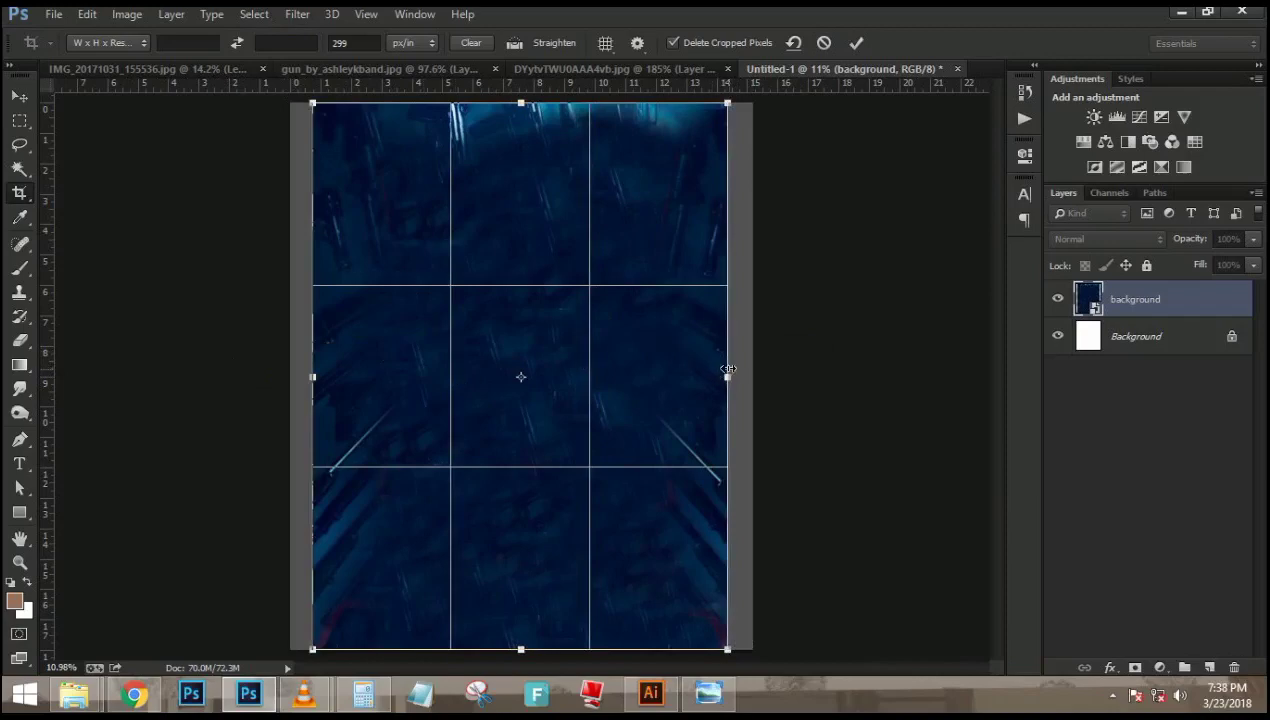
pyautogui.press('Return')
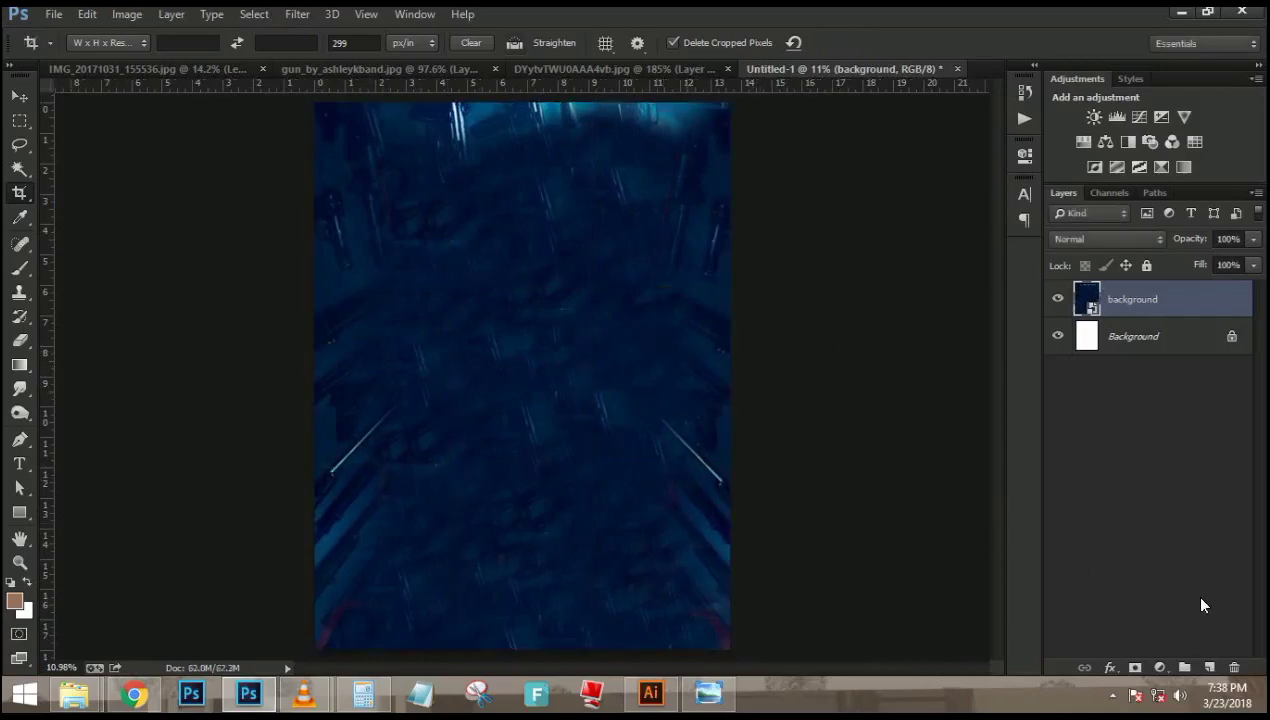
pyautogui.click(708, 692)
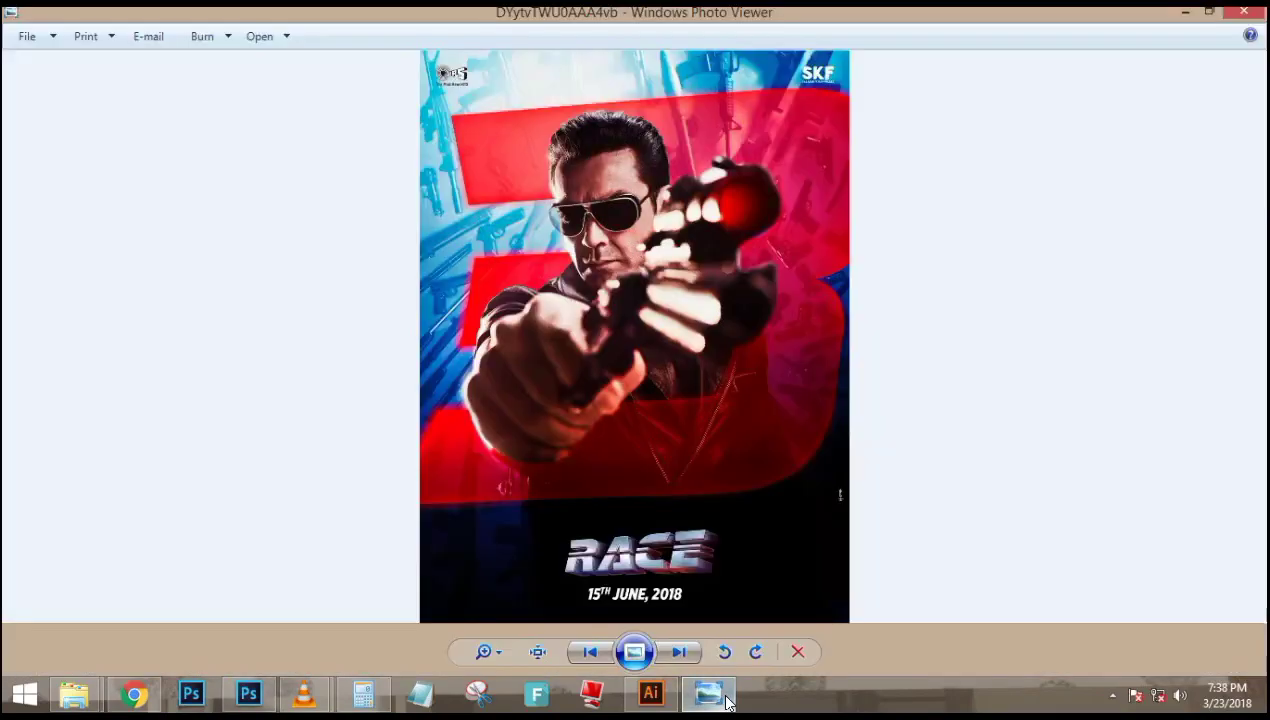
pyautogui.click(708, 692)
pyautogui.click(19, 95)
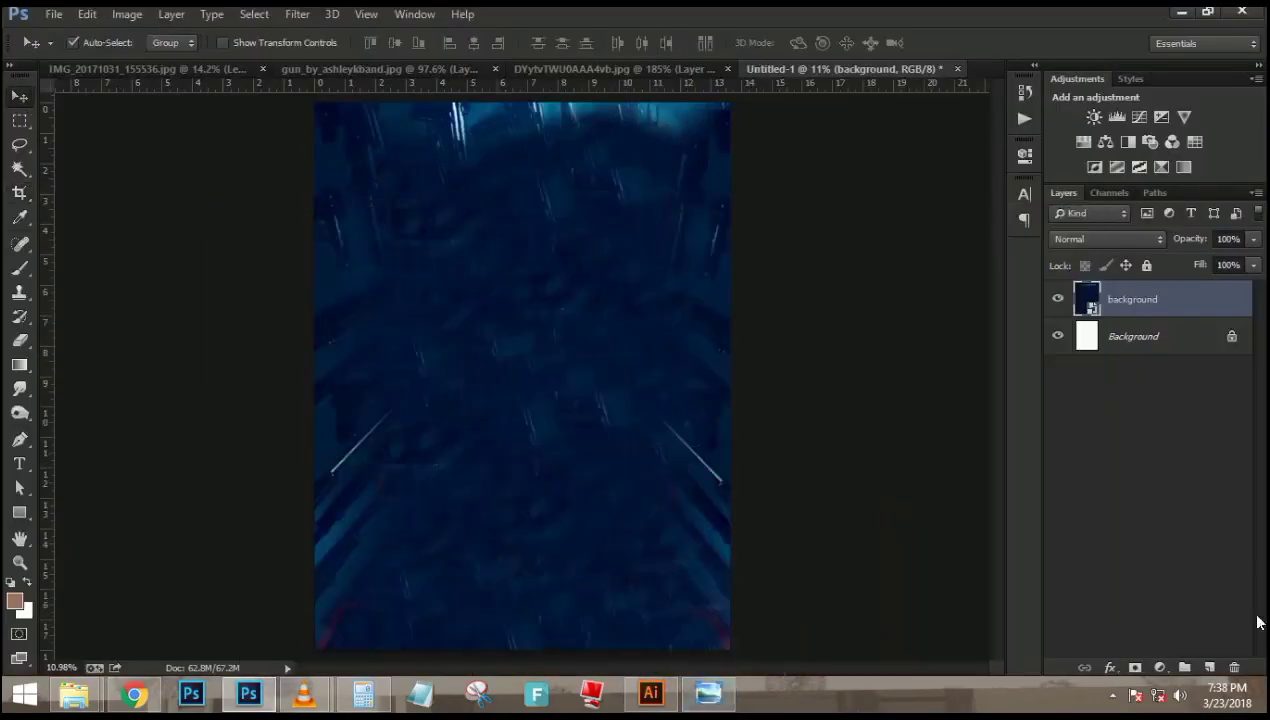
# Add a Levels adjustment clipped to the background with output black 12 and midtones 1.48
pyautogui.click(1162, 667)
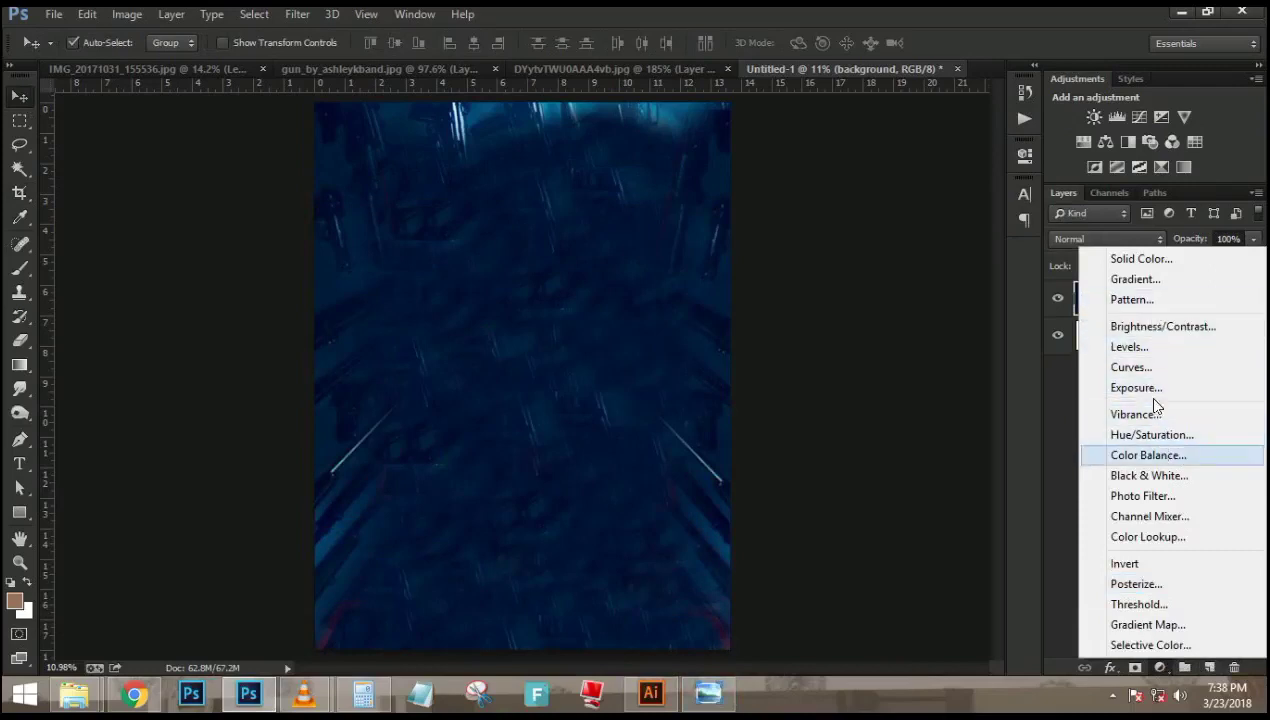
pyautogui.click(1139, 348)
pyautogui.click(861, 456)
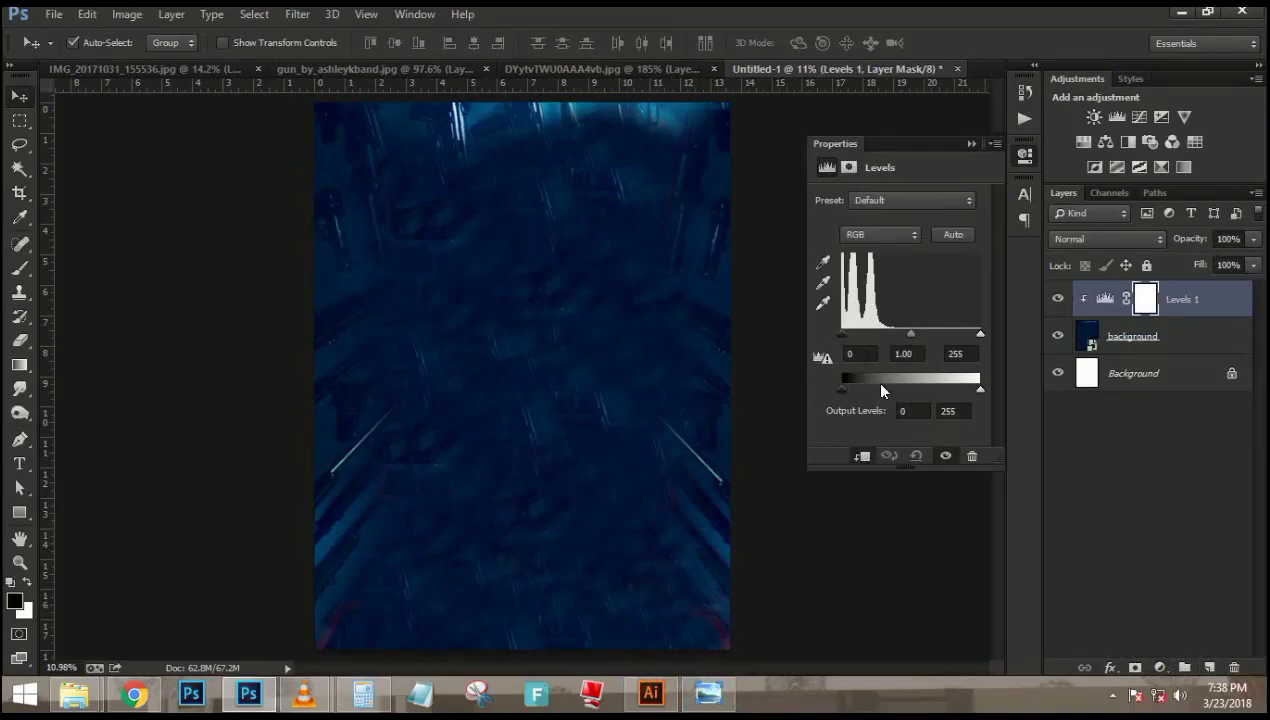
pyautogui.moveTo(967, 396); pyautogui.dragTo(981, 392)
pyautogui.moveTo(847, 392); pyautogui.dragTo(849, 392)
pyautogui.moveTo(910, 333)
pyautogui.mouseDown()
pyautogui.moveTo(878, 336)
pyautogui.moveTo(892, 341)
pyautogui.mouseUp()
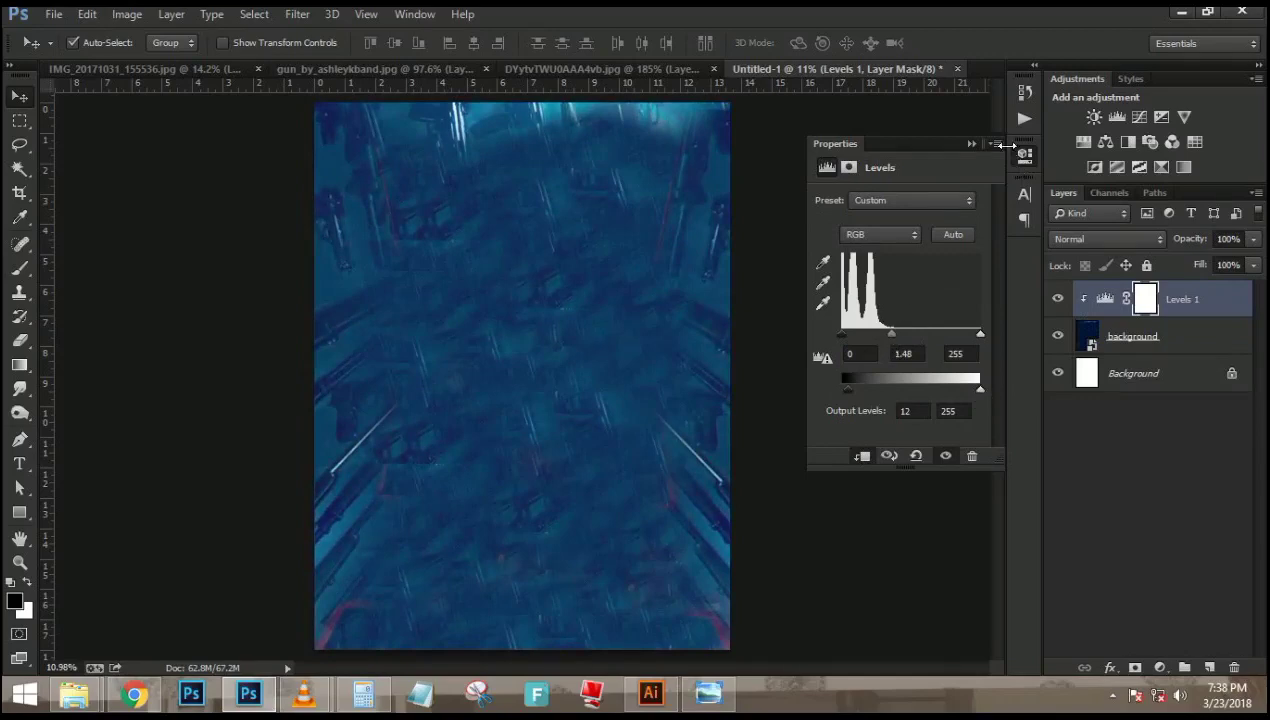
pyautogui.click(971, 143)
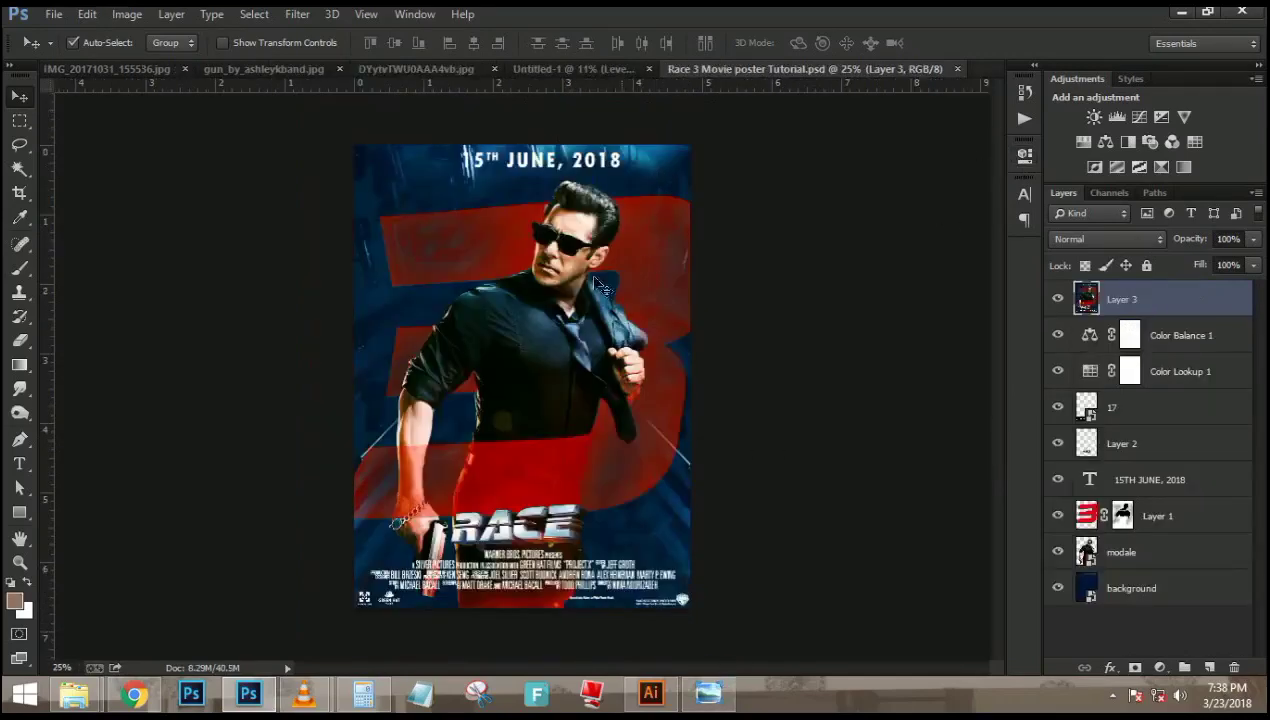
# Close the tutorial document and reopen Race 3 Movie poster Tutorial.psd from Explorer
pyautogui.scroll(1, 596, 282)
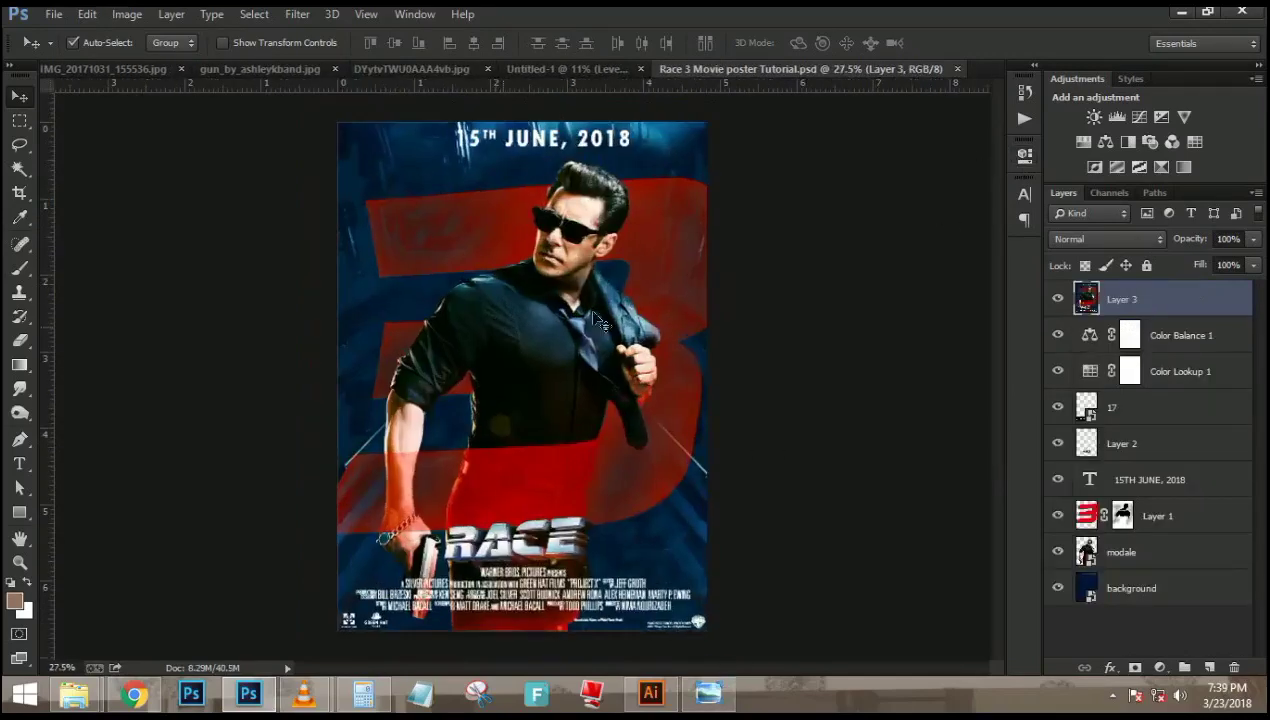
pyautogui.click(957, 70)
pyautogui.click(1180, 16)
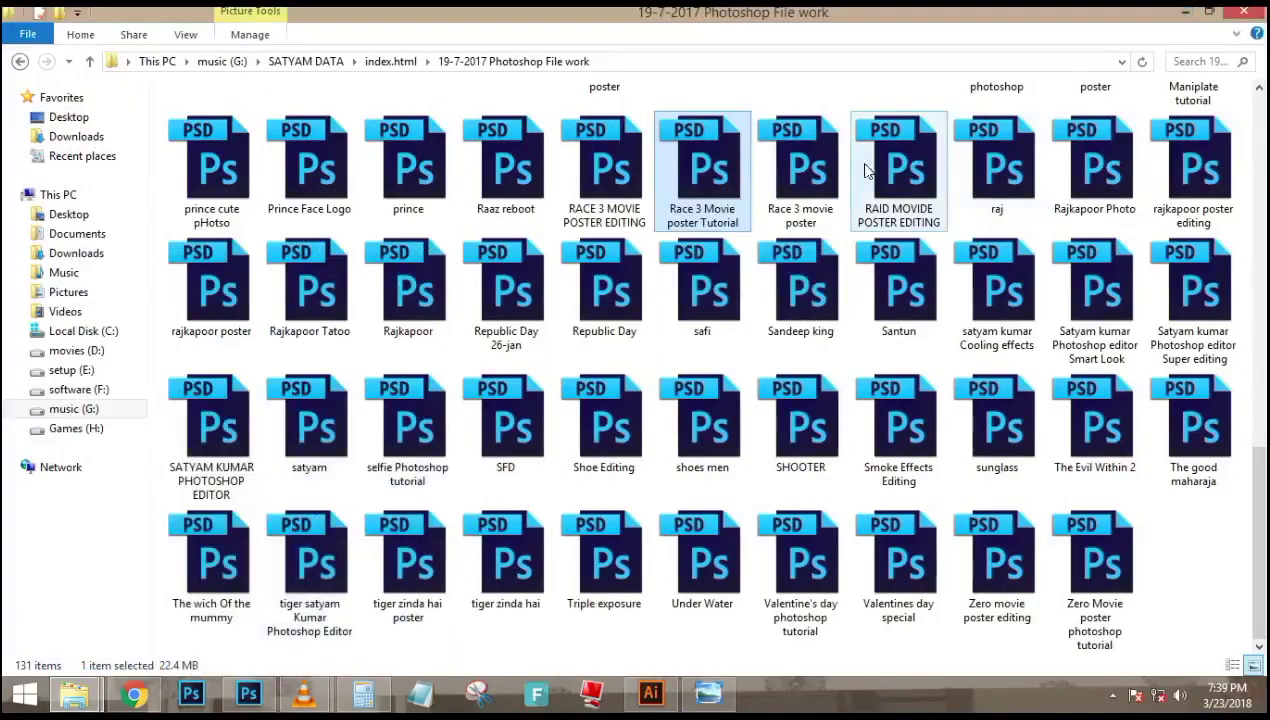
pyautogui.moveTo(705, 180); pyautogui.dragTo(991, 66)
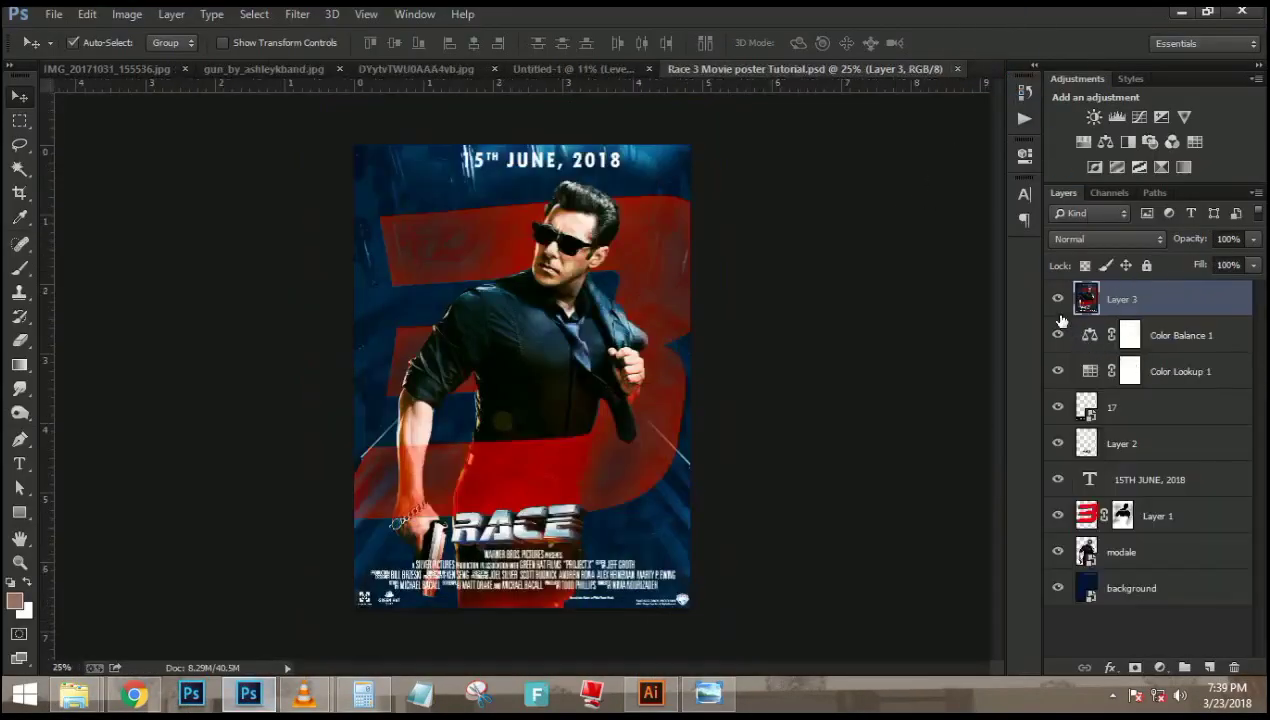
# Hide the finished poster's upper layers and delete Layer 1's mask to reveal the full red 3
pyautogui.moveTo(1062, 316); pyautogui.dragTo(1058, 505)
pyautogui.click(1058, 513)
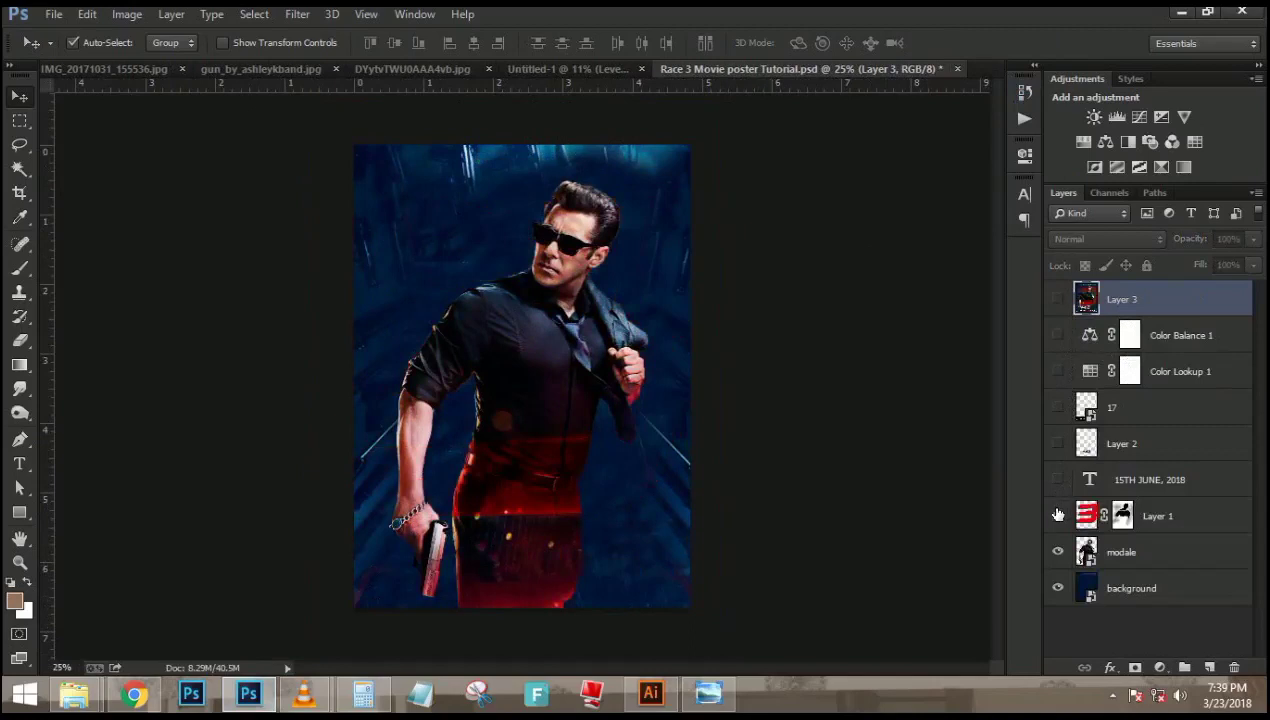
pyautogui.click(1058, 514)
pyautogui.moveTo(1122, 512); pyautogui.dragTo(1240, 667)
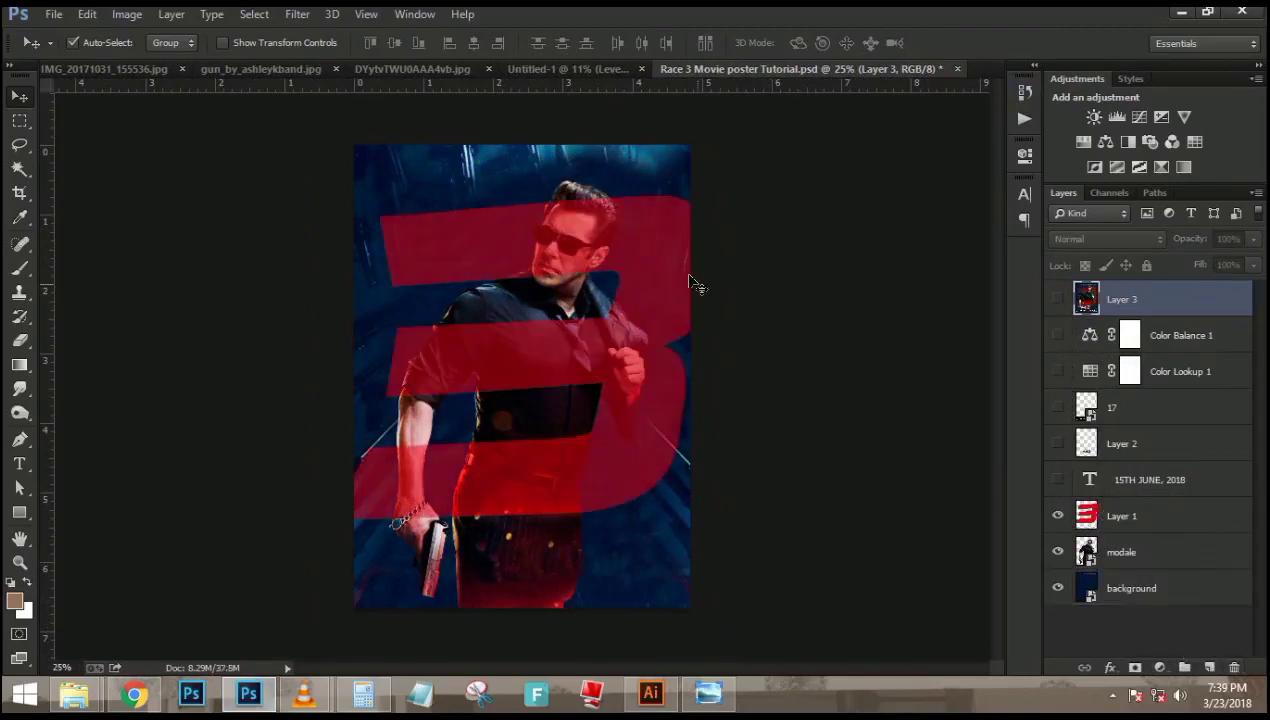
pyautogui.moveTo(638, 244); pyautogui.dragTo(562, 175)
# Copy the red 3 layer into Untitled-1, scale it to 286%, and set opacity to 100%
pyautogui.moveTo(530, 350); pyautogui.dragTo(530, 350)
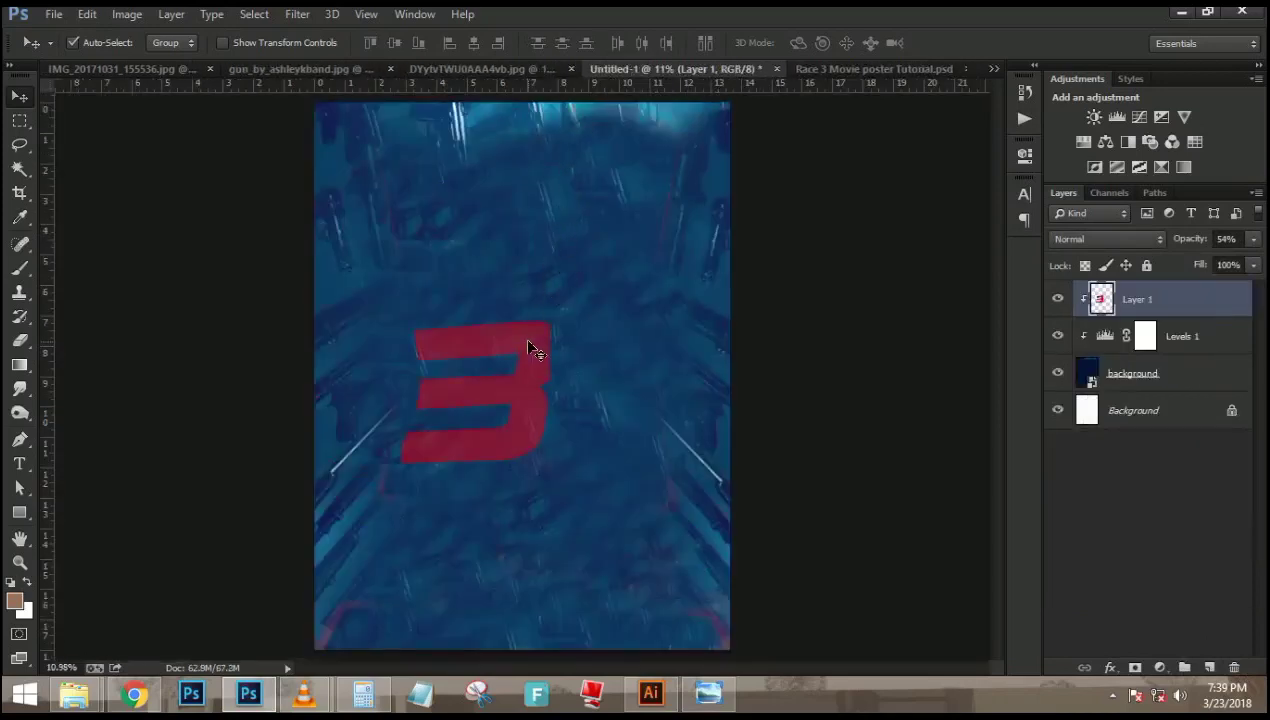
pyautogui.hotkey('ctrl', 't')
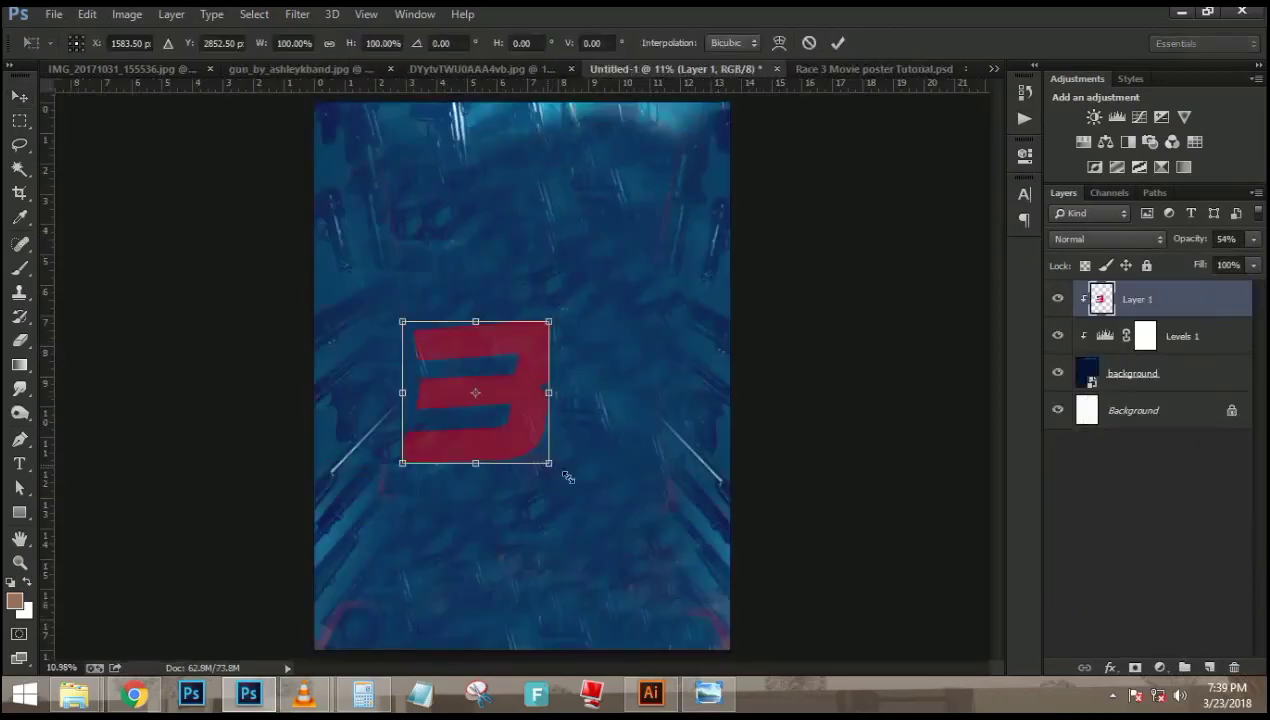
pyautogui.moveTo(549, 463); pyautogui.dragTo(630, 398)
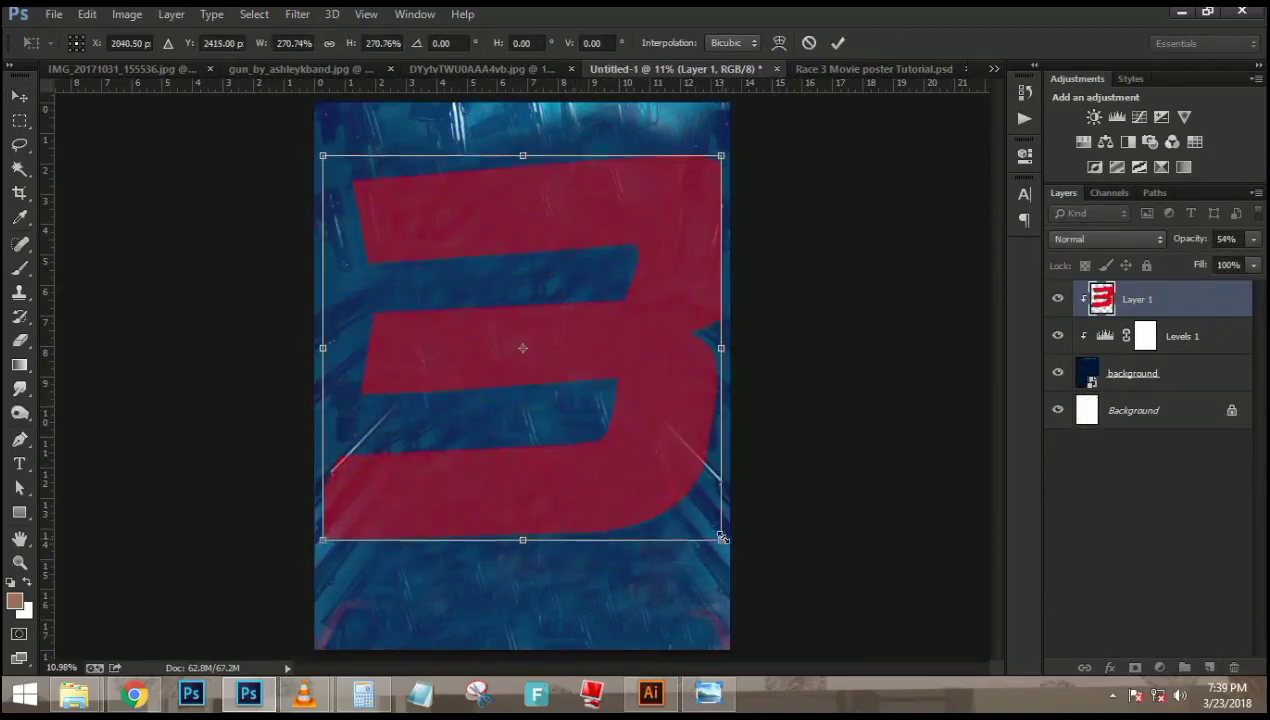
pyautogui.moveTo(722, 538); pyautogui.dragTo(733, 551)
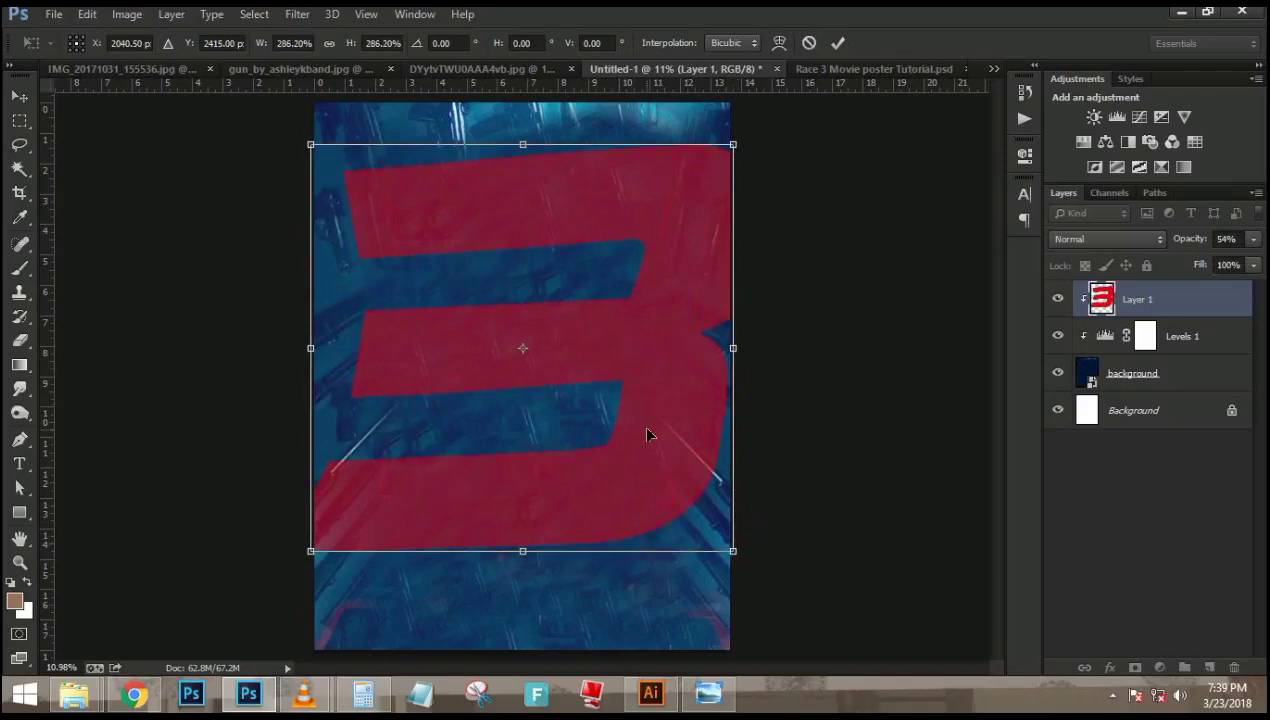
pyautogui.press('Return')
pyautogui.moveTo(1178, 238); pyautogui.dragTo(1249, 245)
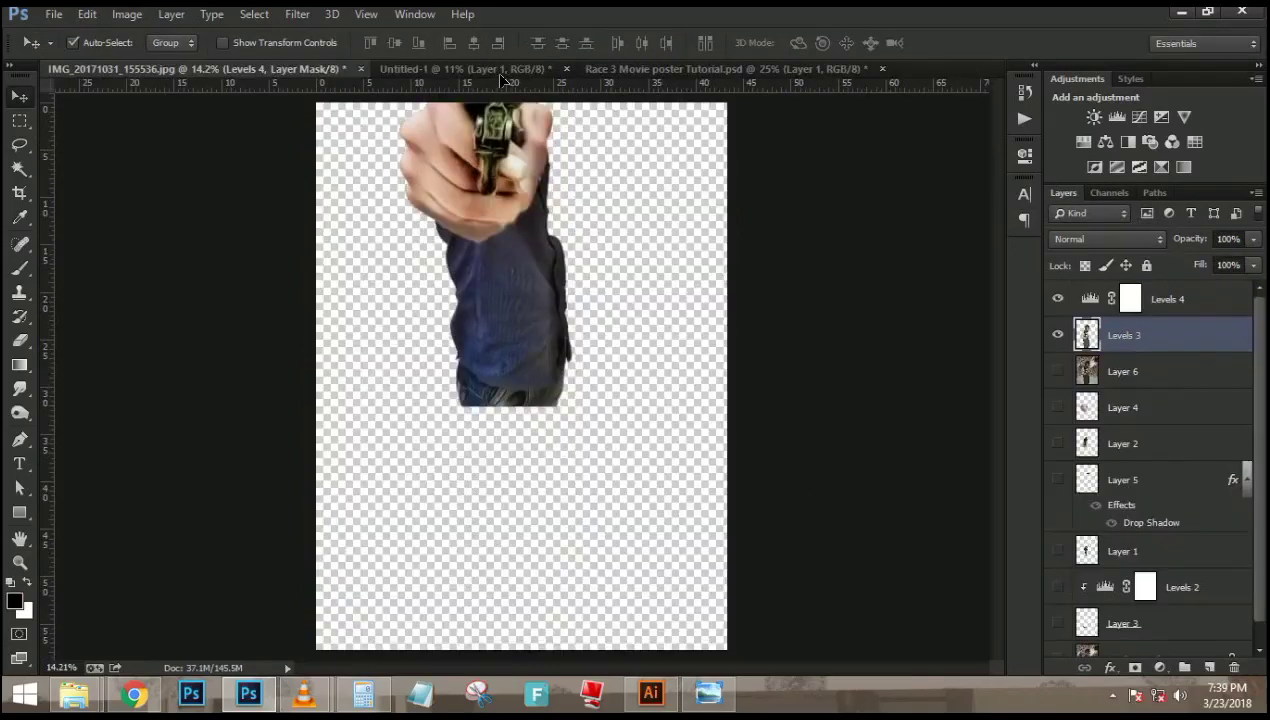
# Bring the man pointing a gun into the poster and enlarge him to about 160%
pyautogui.moveTo(495, 72); pyautogui.dragTo(497, 180)
pyautogui.moveTo(510, 372); pyautogui.dragTo(515, 375)
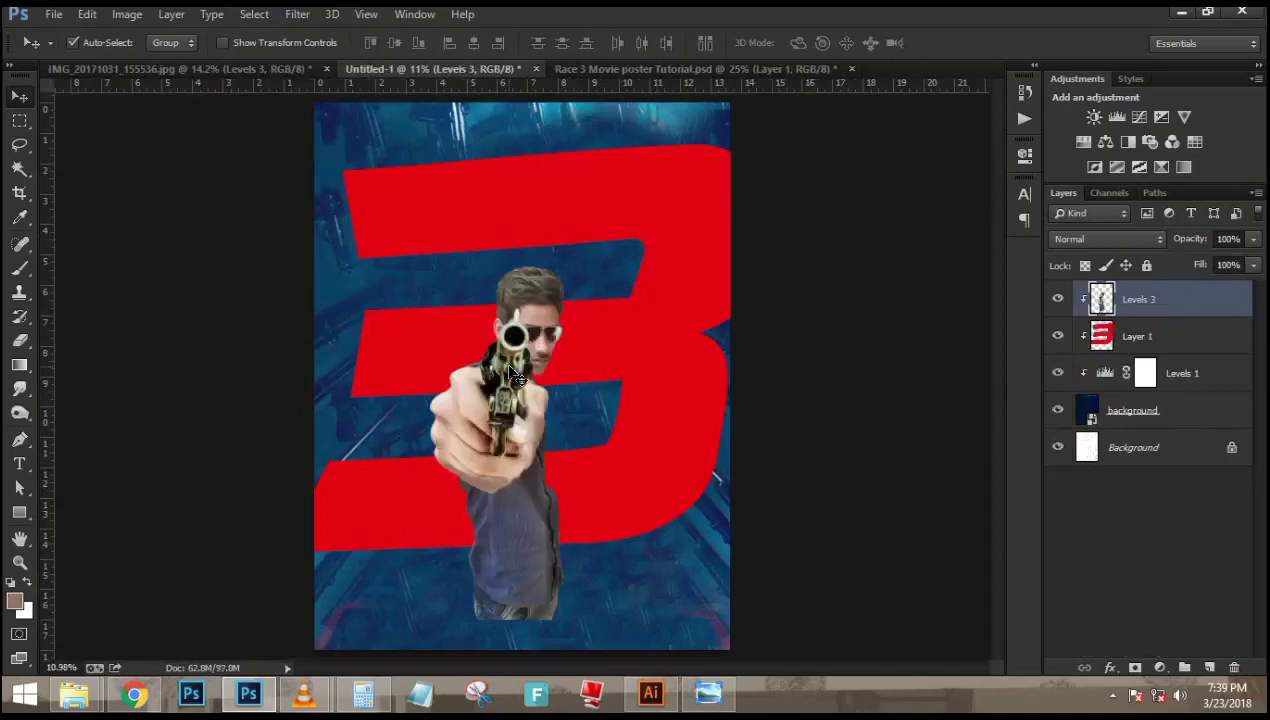
pyautogui.hotkey('ctrl', 't')
pyautogui.moveTo(565, 267); pyautogui.dragTo(608, 158)
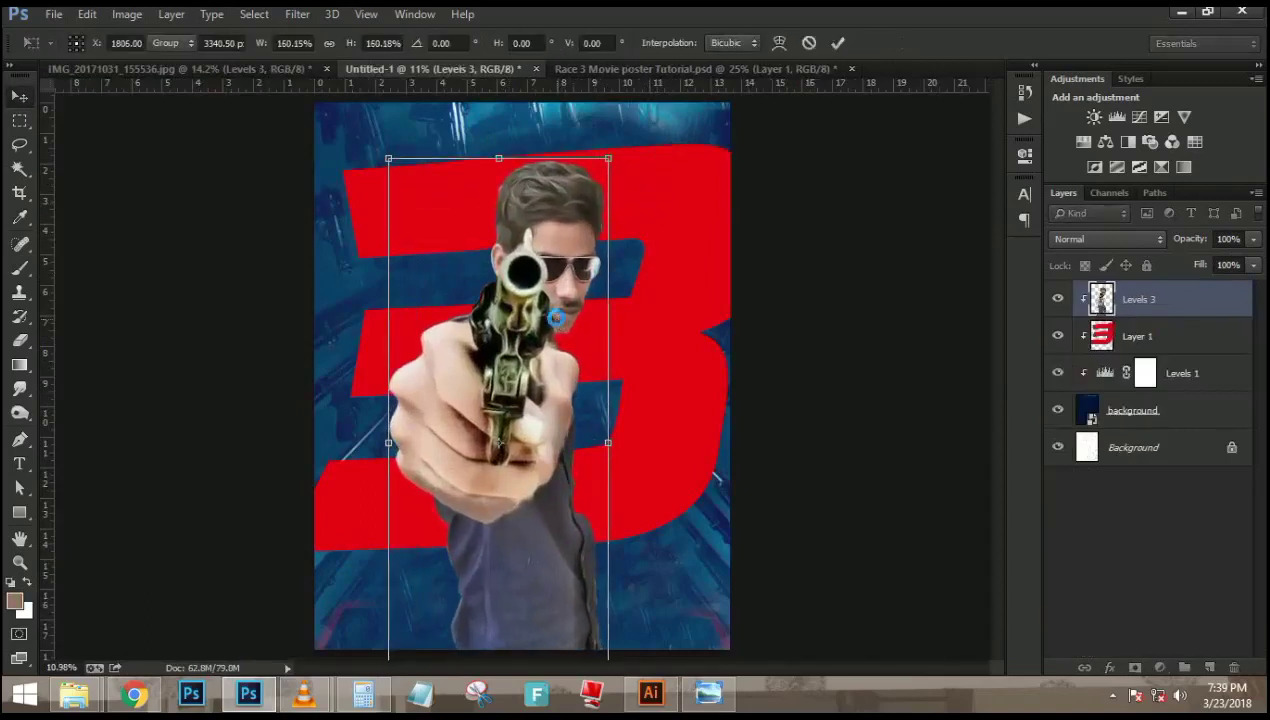
pyautogui.press('Return')
# Move the man higher and place his unclipped layer beneath the red 3
pyautogui.moveTo(546, 328); pyautogui.dragTo(551, 289)
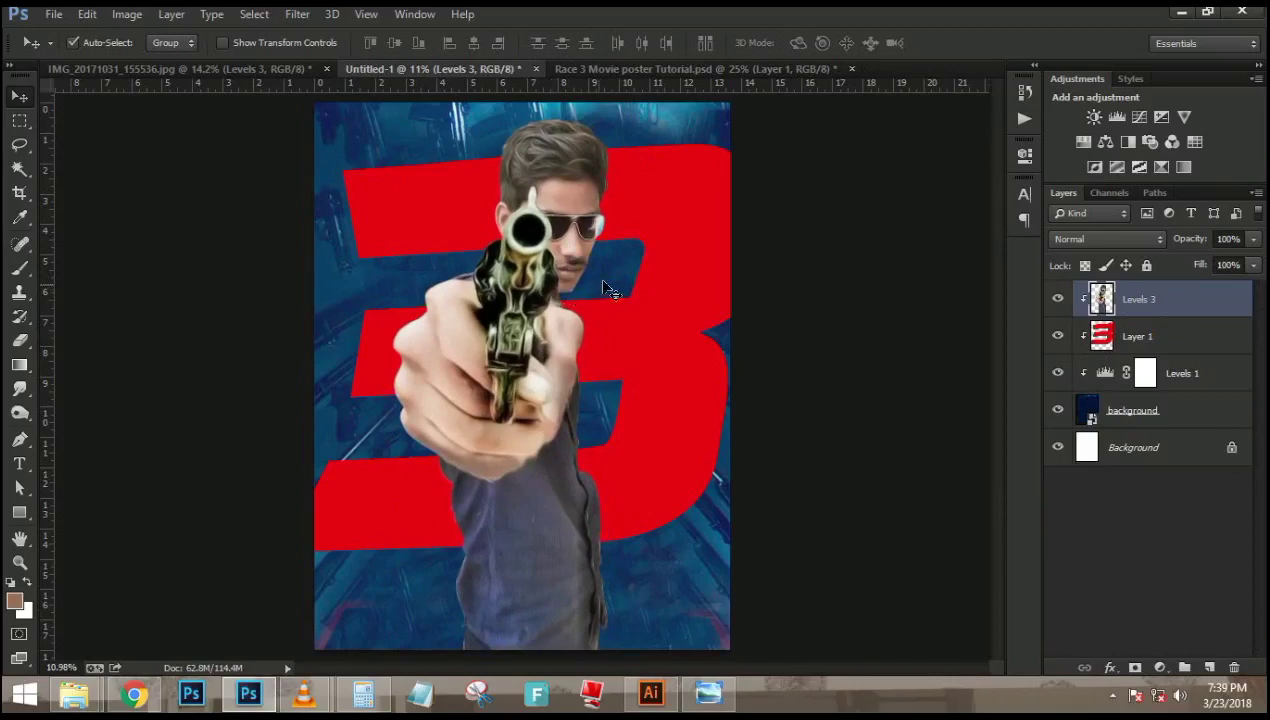
pyautogui.keyDown('alt'); pyautogui.click(1097, 308); pyautogui.keyUp('alt')
pyautogui.moveTo(1148, 303); pyautogui.dragTo(1115, 330)
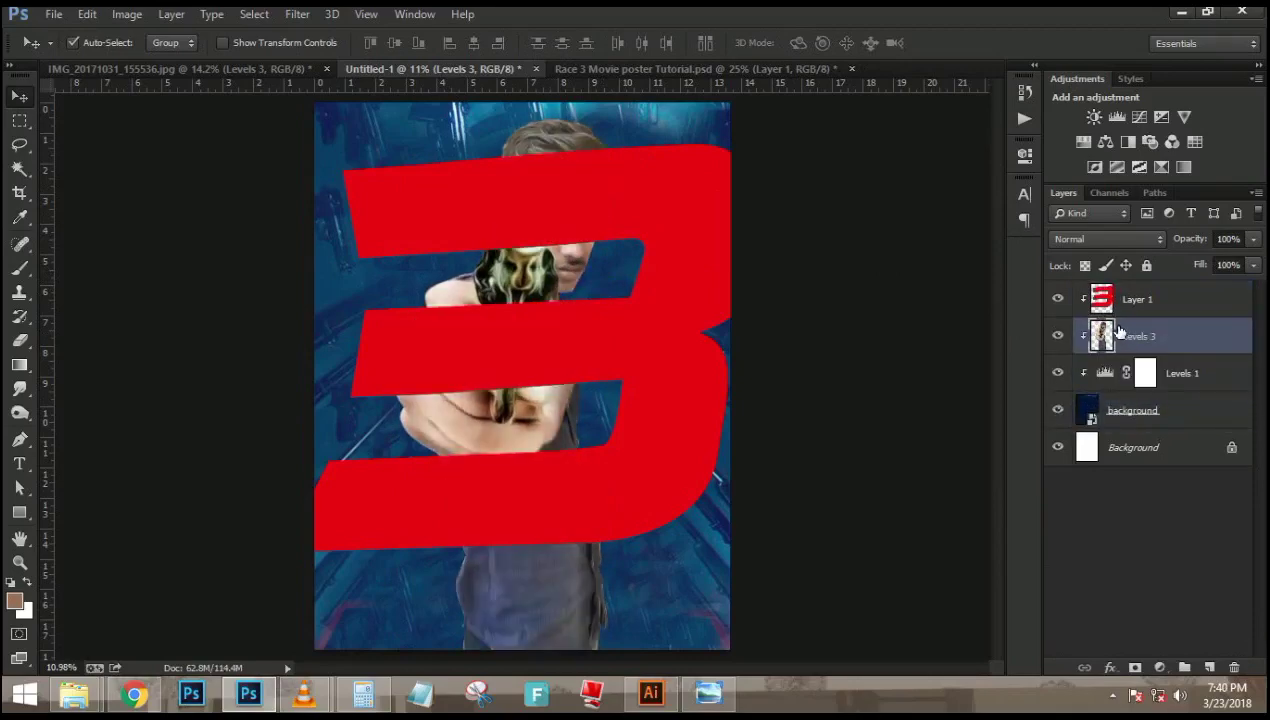
# Place Levels 3 above Levels 1 and release the clipping between the 3 and the portrait layers
pyautogui.click(1117, 307)
pyautogui.keyDown('alt'); pyautogui.click(1097, 310); pyautogui.keyUp('alt')
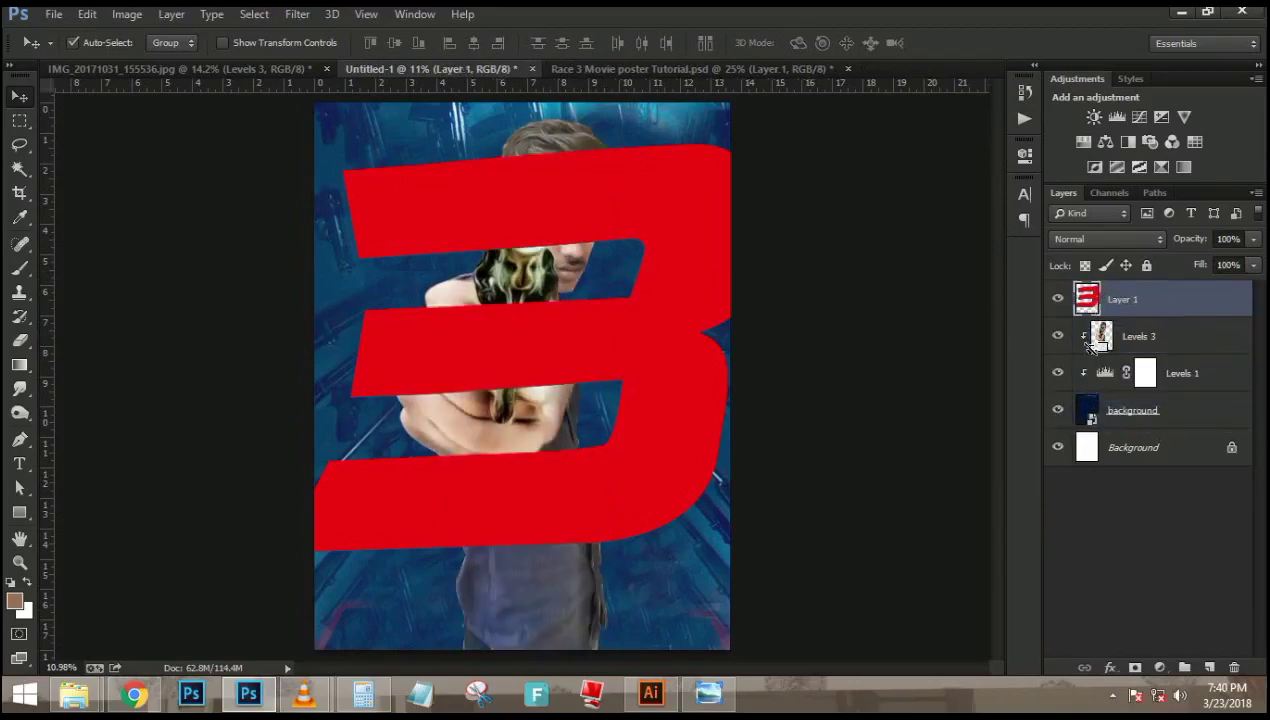
pyautogui.keyDown('alt'); pyautogui.click(1092, 343); pyautogui.keyUp('alt')
pyautogui.click(1126, 348)
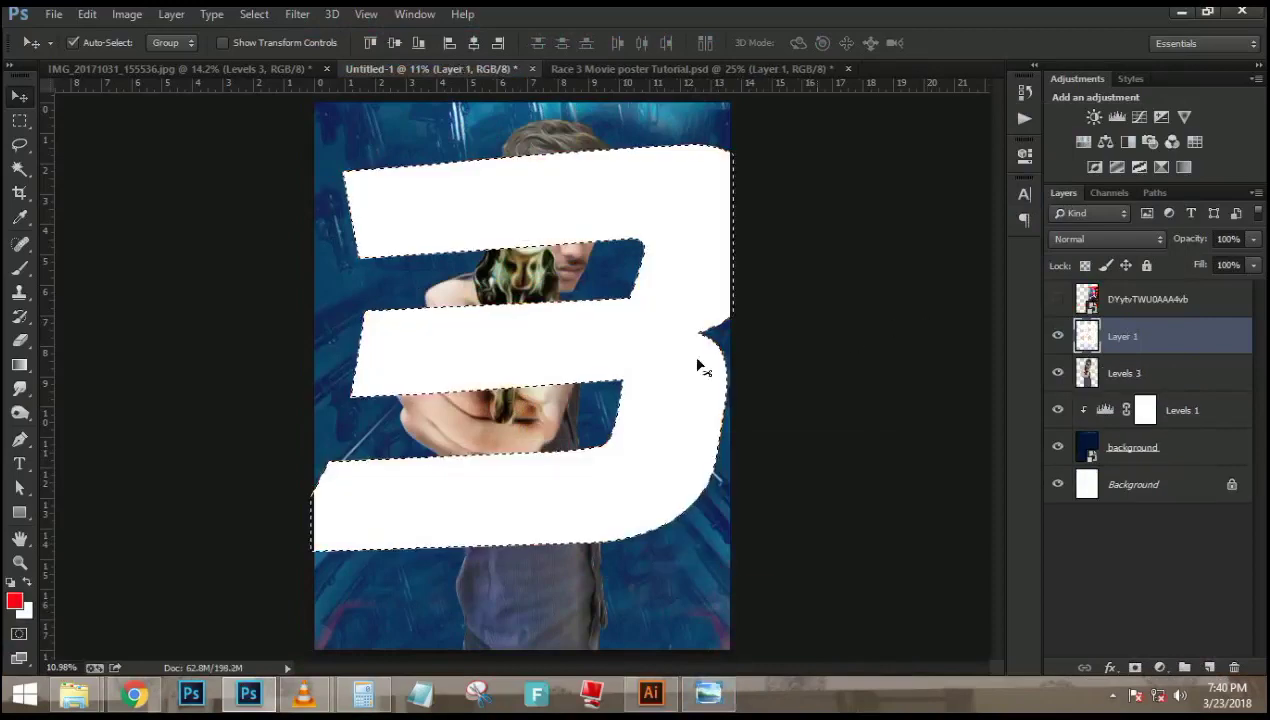
# Fill the 3 with red, then pick a deeper red, #c30000, as the foreground colour
pyautogui.press('x')
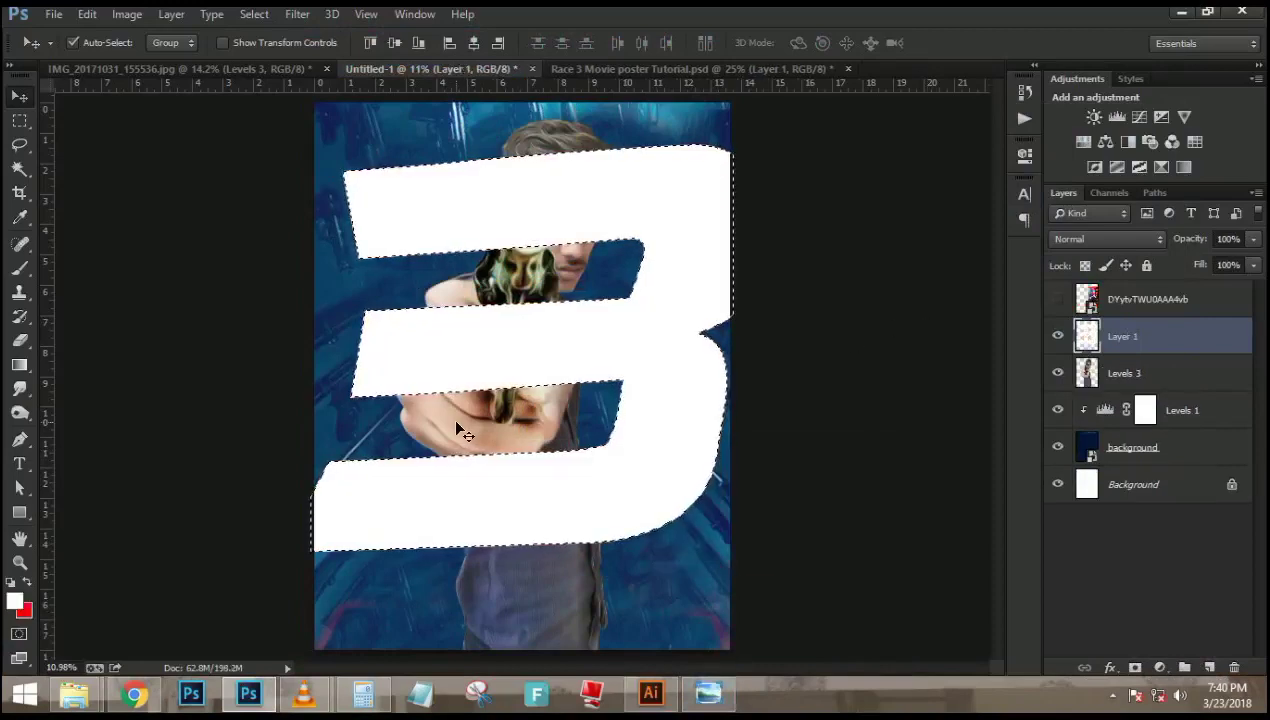
pyautogui.hotkey('ctrl', 'BackSpace')
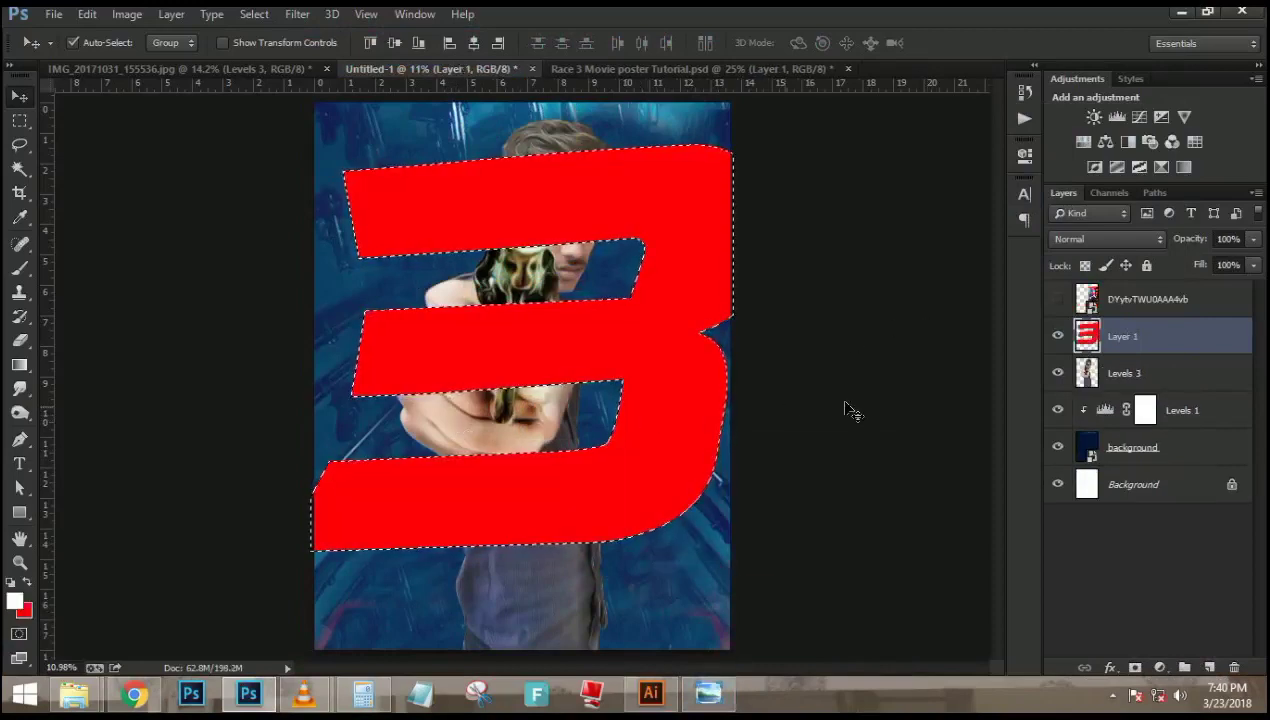
pyautogui.hotkey('ctrl', 'd')
pyautogui.press('x')
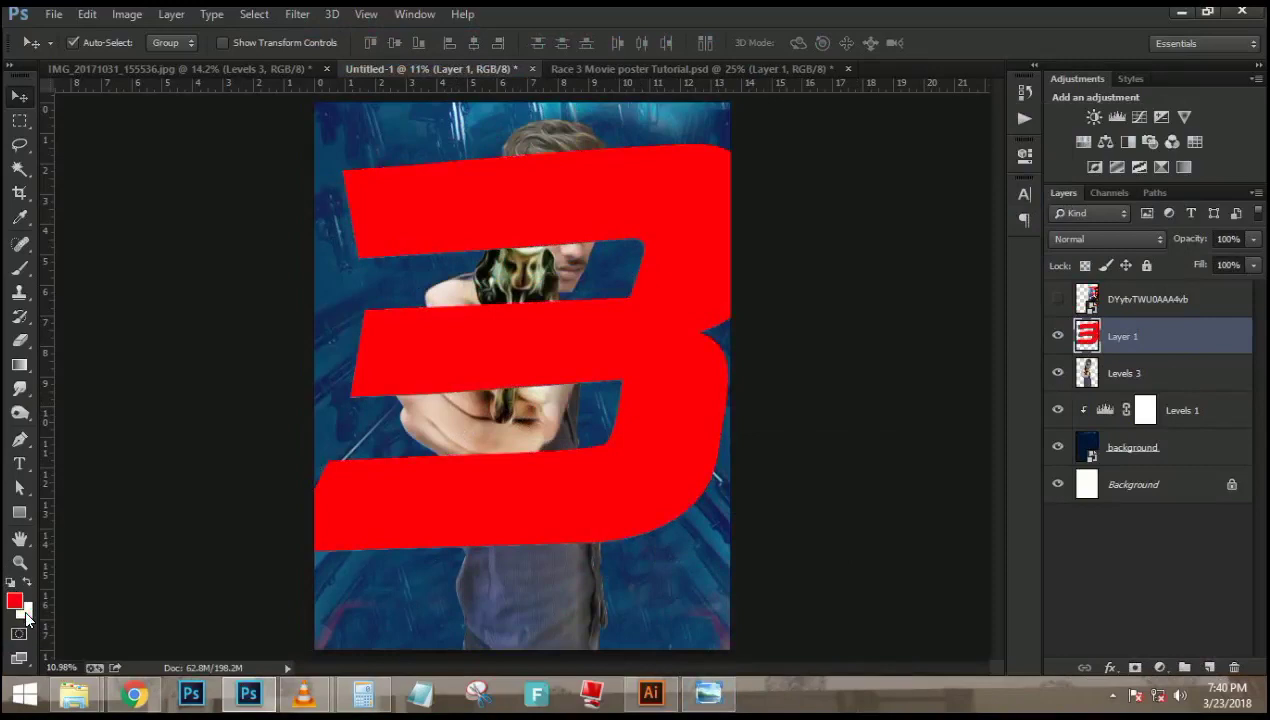
pyautogui.click(15, 602)
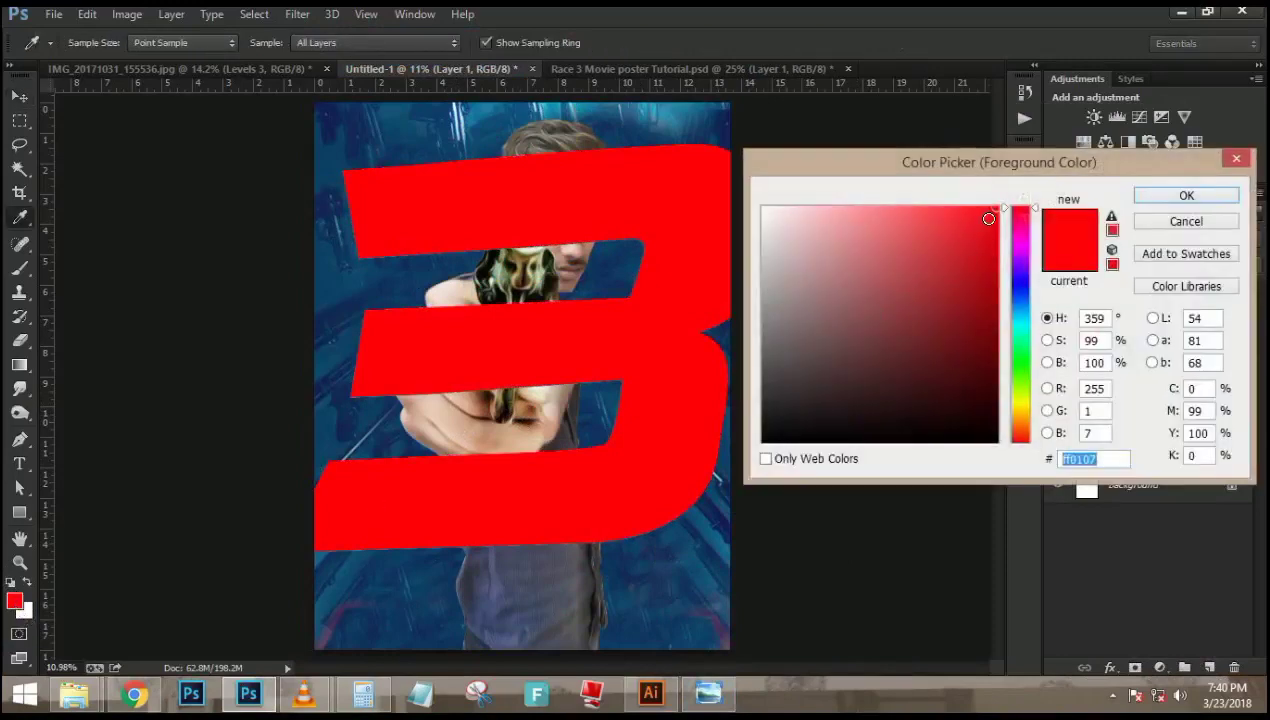
pyautogui.moveTo(988, 218)
pyautogui.mouseDown()
pyautogui.moveTo(1020, 253)
pyautogui.moveTo(995, 245)
pyautogui.moveTo(996, 205)
pyautogui.mouseUp()
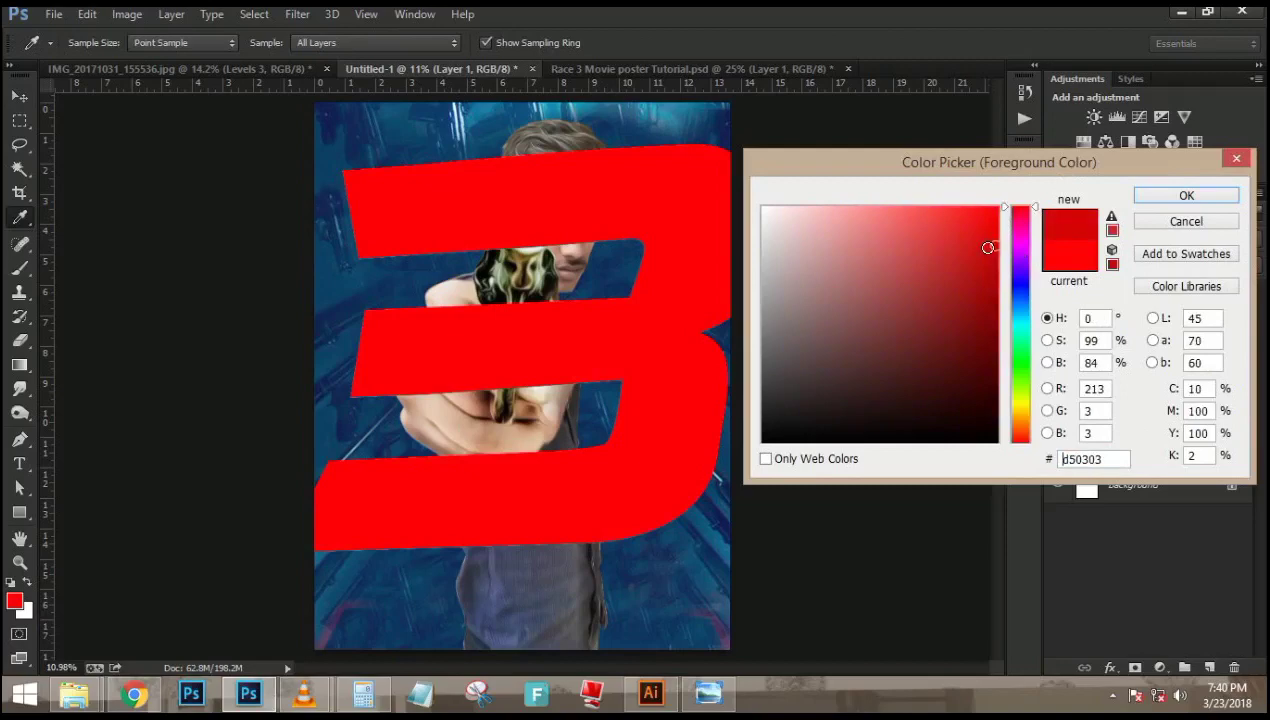
pyautogui.moveTo(995, 250); pyautogui.dragTo(996, 262)
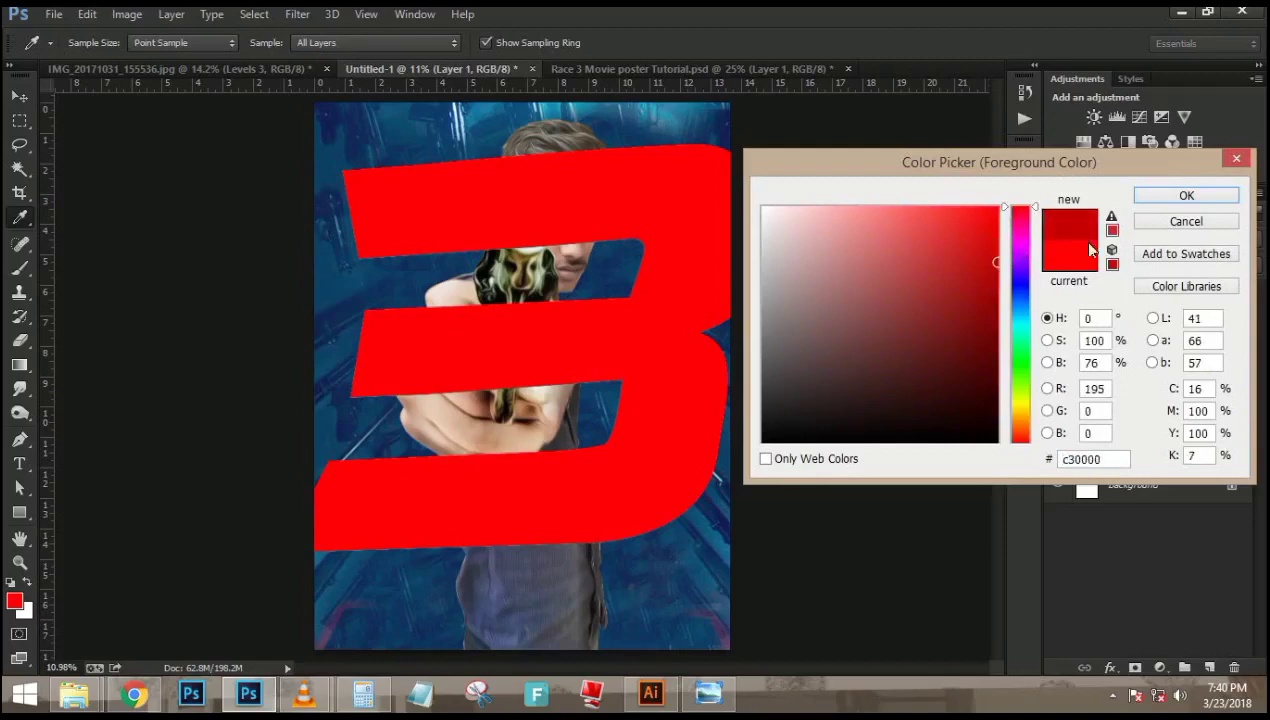
pyautogui.click(1184, 196)
pyautogui.press('v')
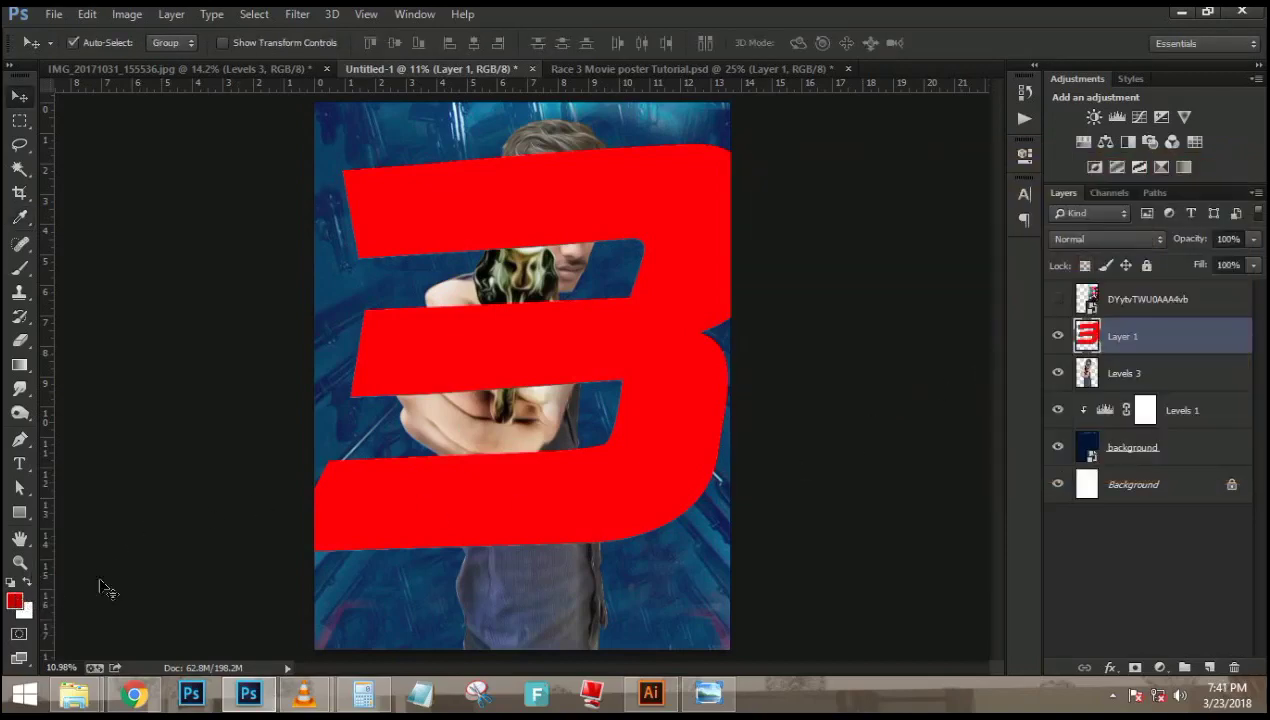
# Reload the 3 as a selection and refill it with the deep red #c30000
pyautogui.keyDown('ctrl'); pyautogui.click(1090, 336); pyautogui.keyUp('ctrl')
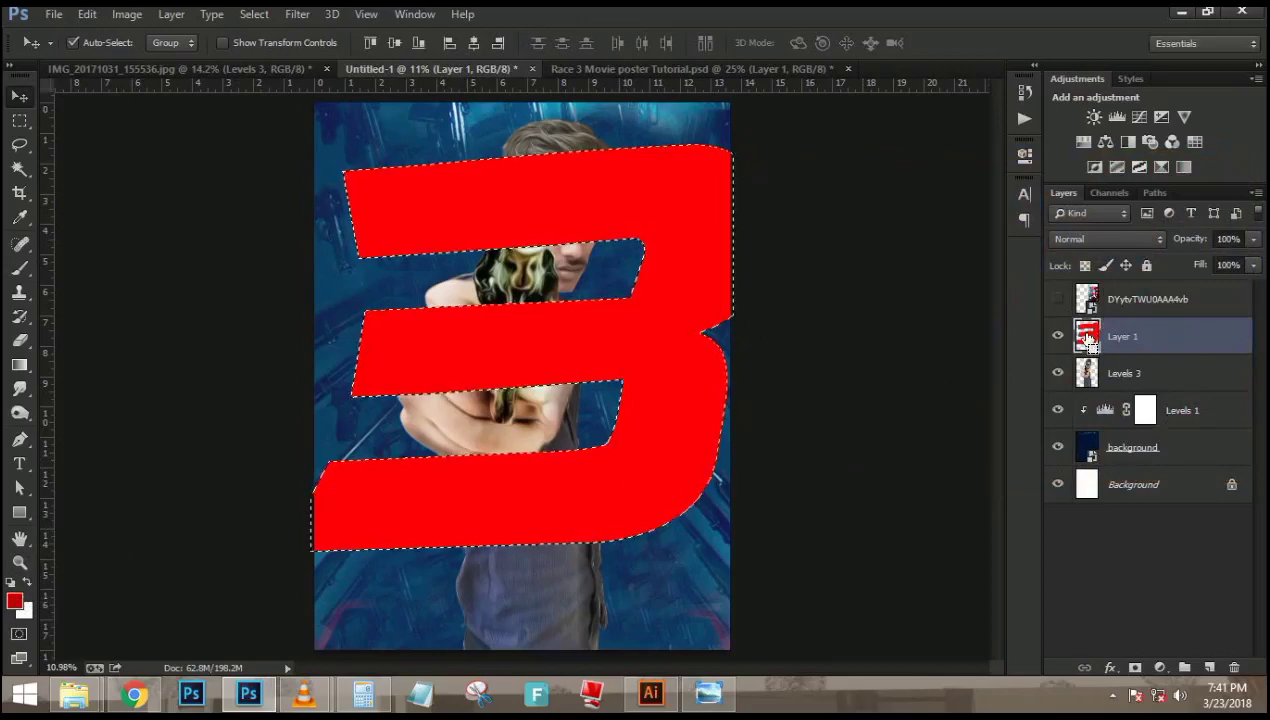
pyautogui.hotkey('ctrl', 'BackSpace')
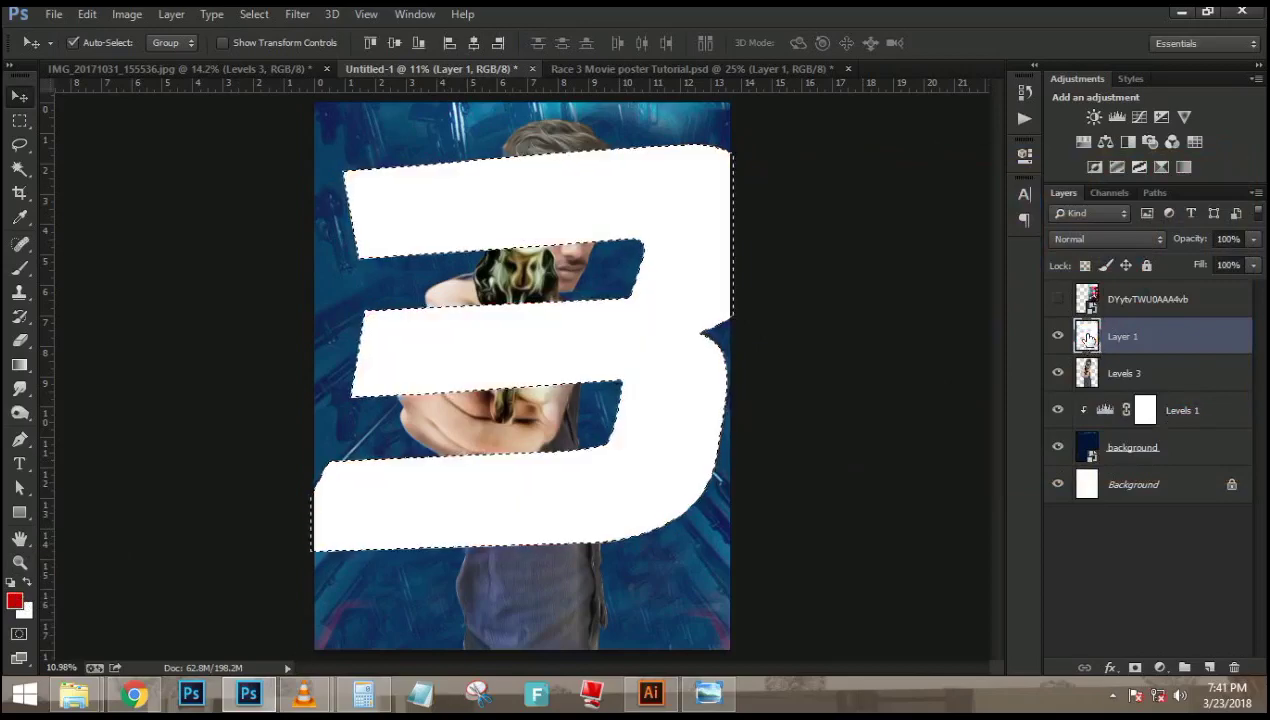
pyautogui.press('x')
pyautogui.hotkey('ctrl', 'BackSpace')
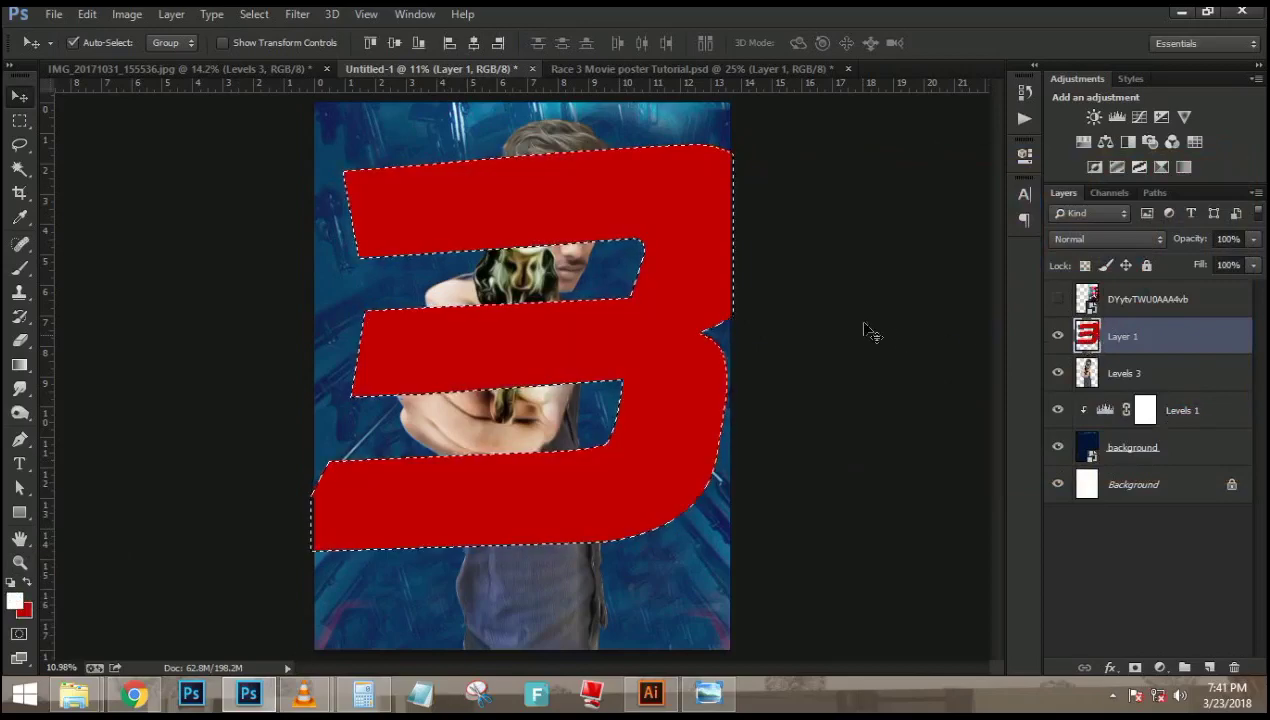
pyautogui.hotkey('ctrl', 'd')
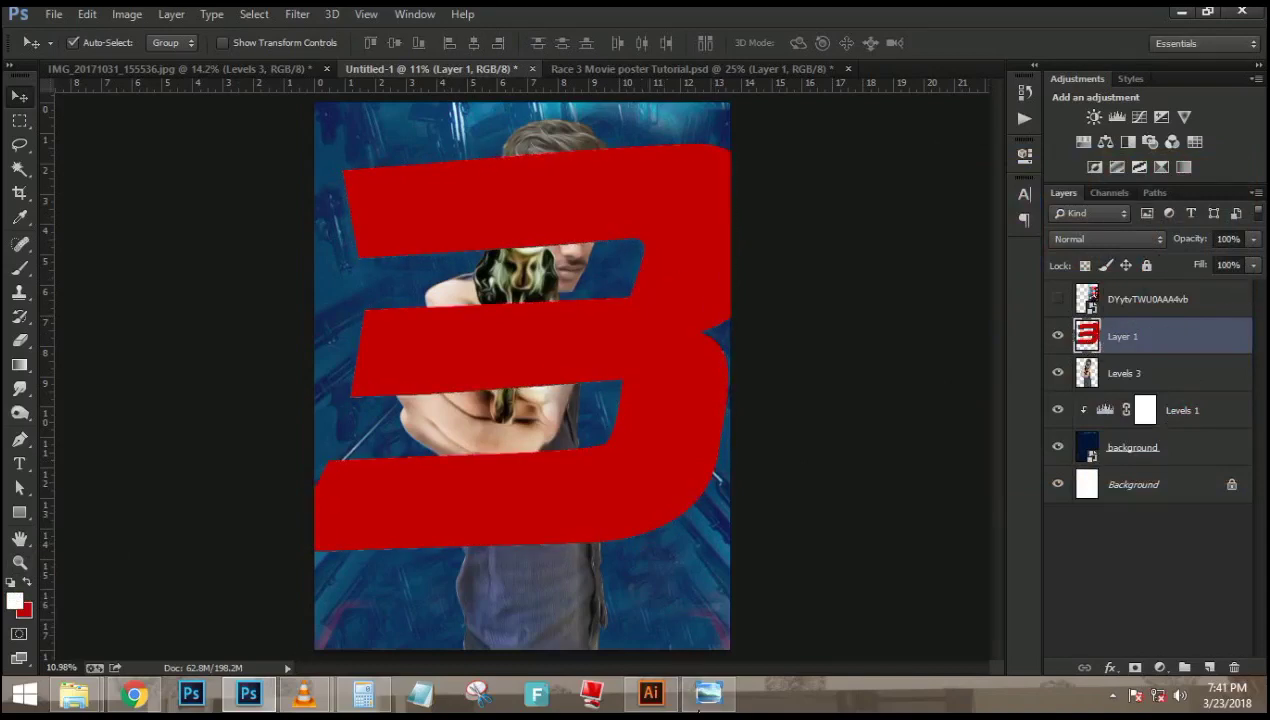
# Delete the unused hidden top layer and nudge the 3 up and back down with Shift+arrows
pyautogui.click(1135, 300)
pyautogui.press('Delete')
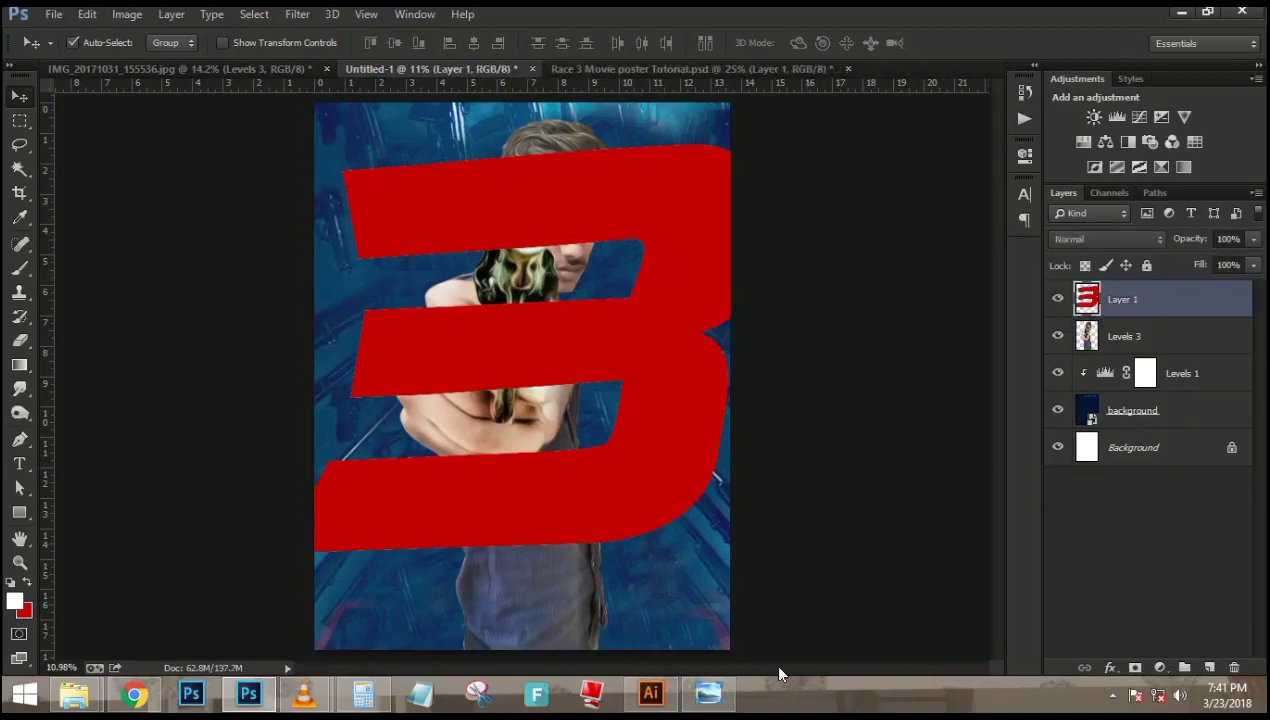
pyautogui.hotkey('shift', 'Up')
pyautogui.hotkey('shift', 'Up')
pyautogui.hotkey('shift', 'Up')
pyautogui.hotkey('shift', 'Up')
pyautogui.hotkey('shift', 'Up')
pyautogui.hotkey('shift', 'Up')
pyautogui.hotkey('shift', 'Up')
pyautogui.hotkey('shift', 'Up')
pyautogui.hotkey('shift', 'Up')
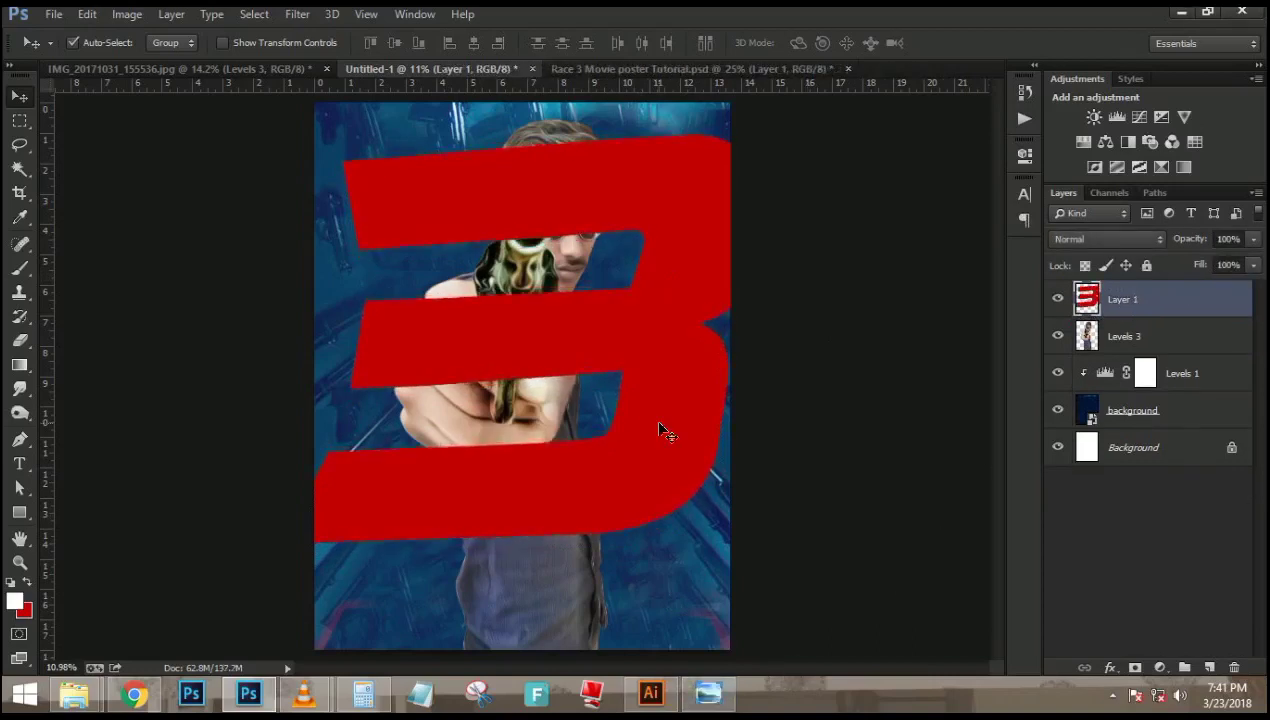
pyautogui.hotkey('shift', 'Up')
pyautogui.hotkey('shift', 'Up')
pyautogui.hotkey('shift', 'Up')
pyautogui.hotkey('shift', 'Up')
pyautogui.hotkey('shift', 'Up')
pyautogui.hotkey('shift', 'Up')
pyautogui.hotkey('shift', 'Up')
pyautogui.hotkey('shift', 'Up')
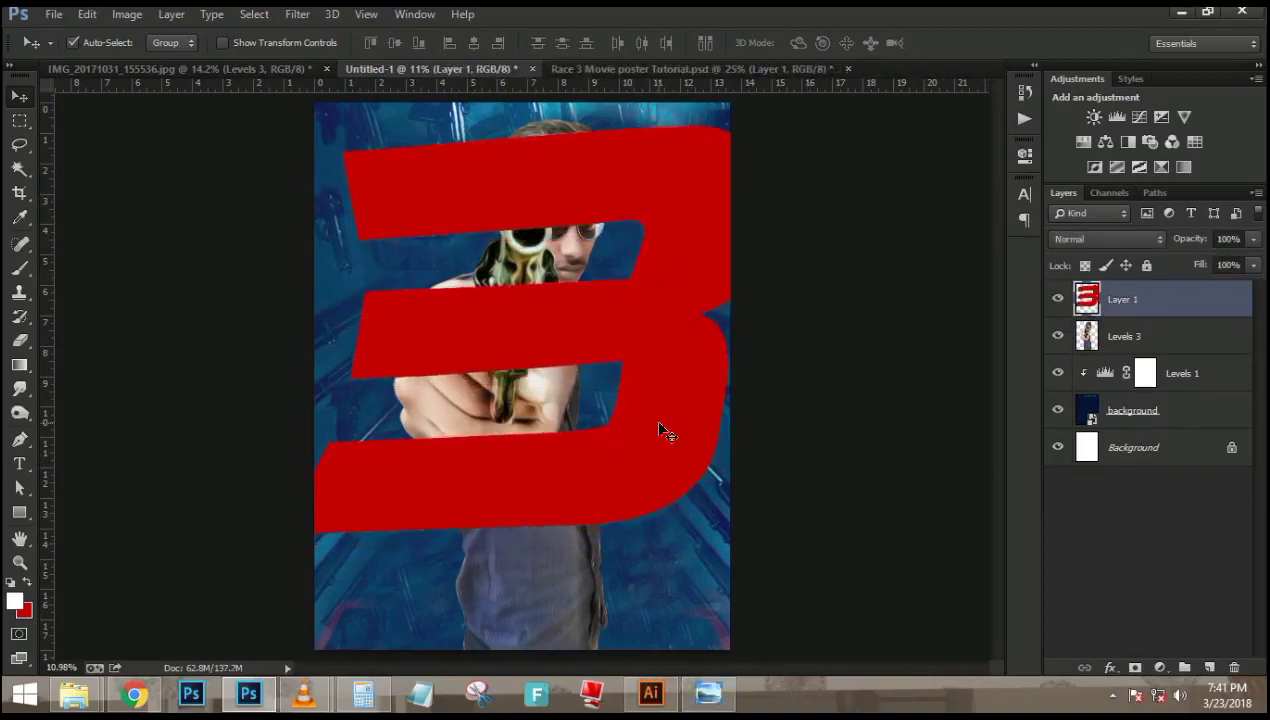
pyautogui.hotkey('shift', 'Up')
pyautogui.hotkey('shift', 'Up')
pyautogui.hotkey('shift', 'Down')
pyautogui.hotkey('shift', 'Down')
pyautogui.hotkey('shift', 'Down')
pyautogui.hotkey('shift', 'Down')
pyautogui.hotkey('shift', 'Down')
pyautogui.hotkey('shift', 'Down')
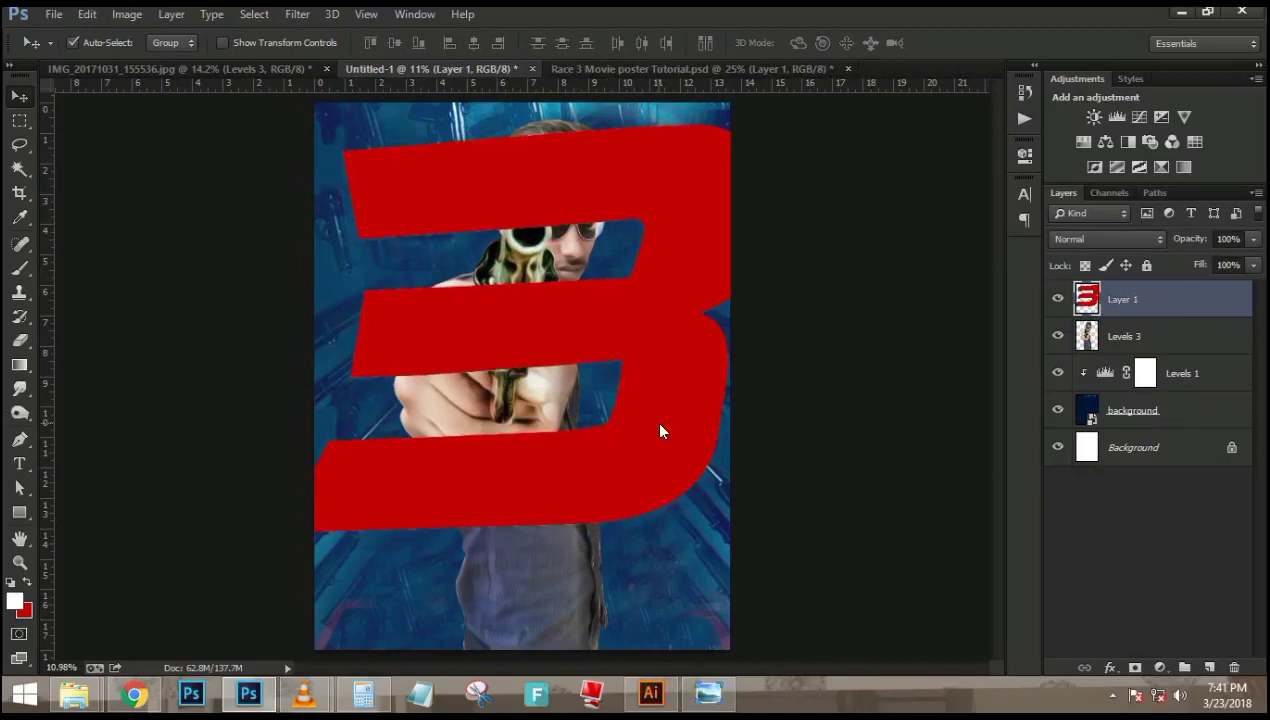
pyautogui.hotkey('shift', 'Down')
pyautogui.hotkey('shift', 'Down')
pyautogui.hotkey('shift', 'Down')
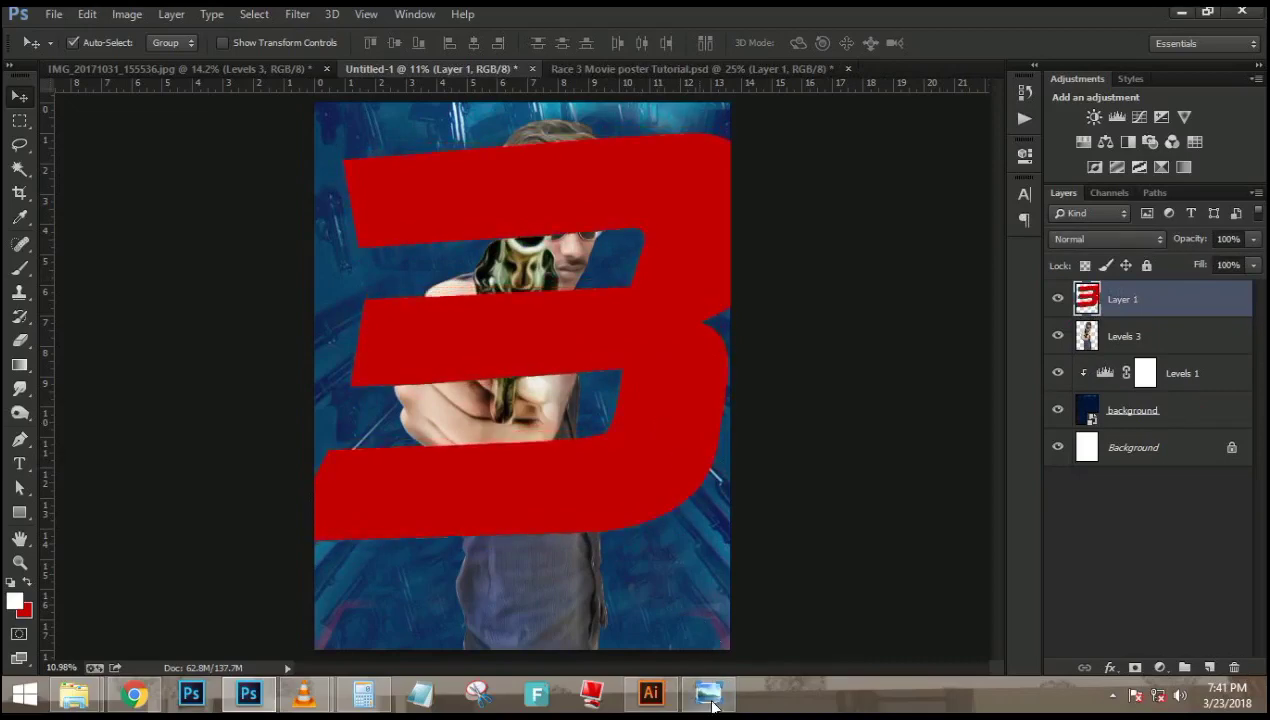
pyautogui.hotkey('shift', 'Down')
pyautogui.hotkey('shift', 'Down')
pyautogui.hotkey('shift', 'Down')
pyautogui.hotkey('shift', 'Down')
pyautogui.hotkey('shift', 'Down')
pyautogui.hotkey('shift', 'Down')
pyautogui.hotkey('shift', 'Down')
pyautogui.hotkey('shift', 'Down')
pyautogui.hotkey('shift', 'Down')
pyautogui.hotkey('shift', 'Down')
pyautogui.hotkey('shift', 'Down')
pyautogui.hotkey('shift', 'Down')
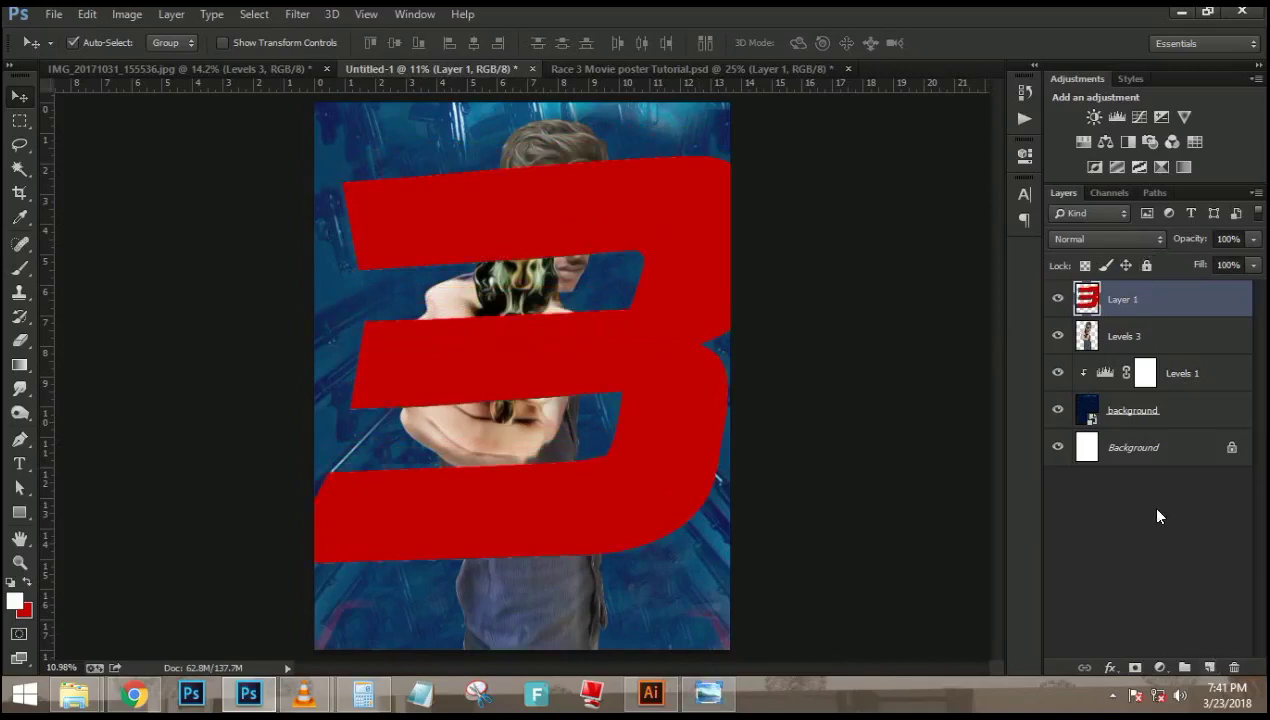
# Mask Layer 1 and paint black at 1000 px inside the man's selection to reveal his face and gun
pyautogui.click(1135, 667)
pyautogui.press('b')
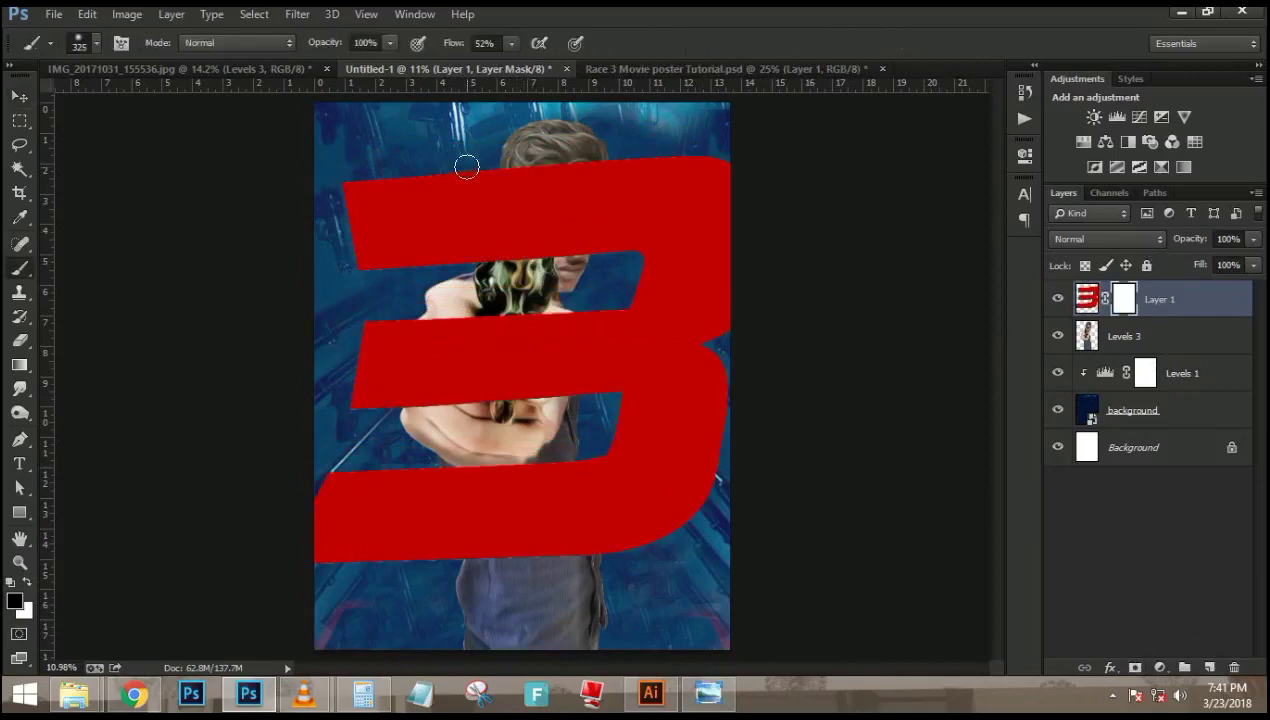
pyautogui.scroll(3, 496, 184)
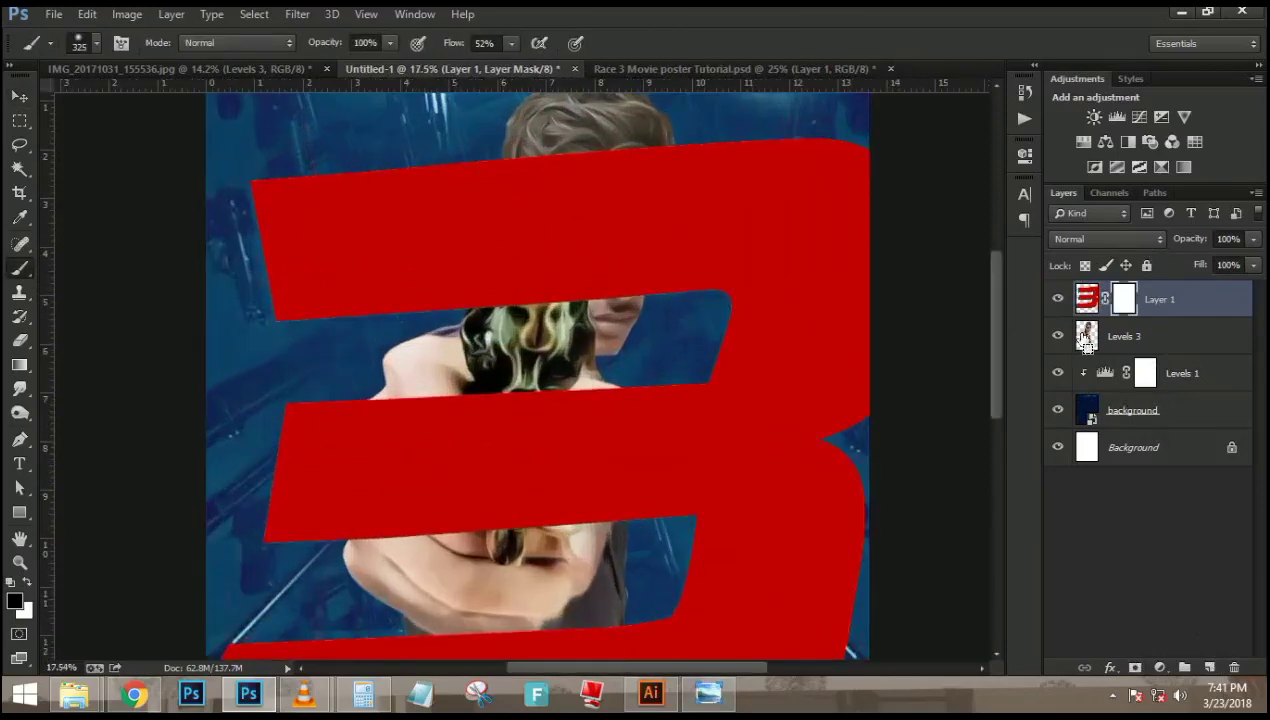
pyautogui.keyDown('ctrl'); pyautogui.click(1080, 338); pyautogui.keyUp('ctrl')
pyautogui.press(']')
pyautogui.press(']')
pyautogui.press(']')
pyautogui.press(']')
pyautogui.press(']')
pyautogui.press(']')
pyautogui.press(']')
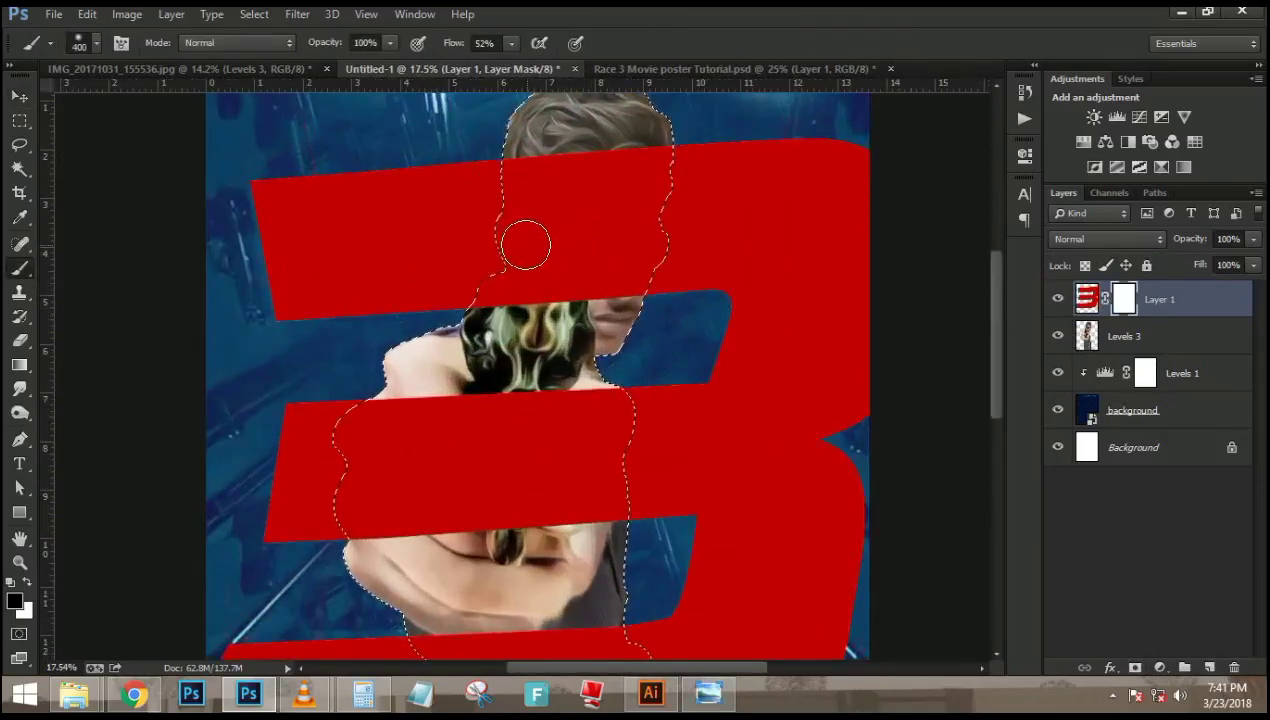
pyautogui.click(538, 246)
pyautogui.moveTo(538, 246)
pyautogui.mouseDown()
pyautogui.moveTo(546, 207)
pyautogui.moveTo(505, 289)
pyautogui.moveTo(541, 173)
pyautogui.moveTo(488, 170)
pyautogui.mouseUp()
pyautogui.hotkey('shift', '0')
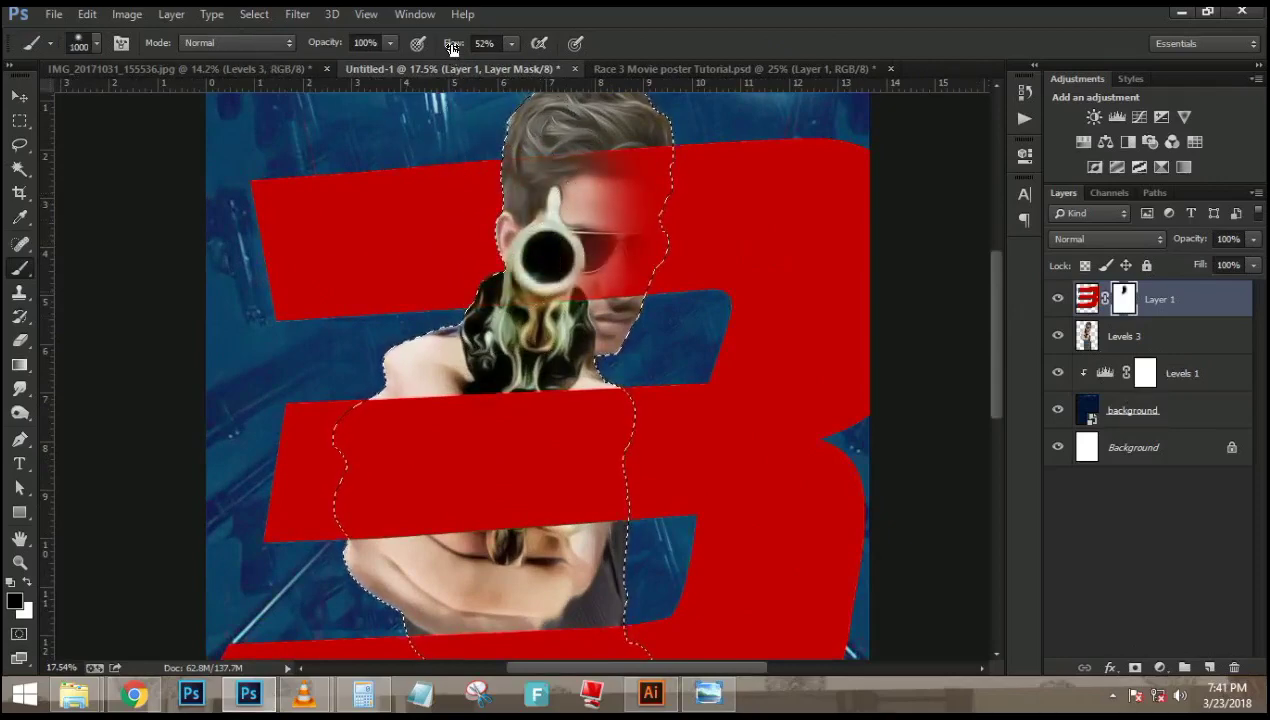
pyautogui.moveTo(610, 140)
pyautogui.mouseDown()
pyautogui.moveTo(616, 234)
pyautogui.moveTo(629, 158)
pyautogui.moveTo(611, 280)
pyautogui.moveTo(580, 226)
pyautogui.moveTo(599, 181)
pyautogui.moveTo(498, 258)
pyautogui.moveTo(490, 412)
pyautogui.moveTo(505, 462)
pyautogui.moveTo(437, 415)
pyautogui.moveTo(390, 466)
pyautogui.moveTo(407, 541)
pyautogui.moveTo(475, 413)
pyautogui.moveTo(483, 443)
pyautogui.moveTo(588, 473)
pyautogui.moveTo(554, 363)
pyautogui.moveTo(531, 511)
pyautogui.moveTo(517, 460)
pyautogui.moveTo(567, 332)
pyautogui.mouseUp()
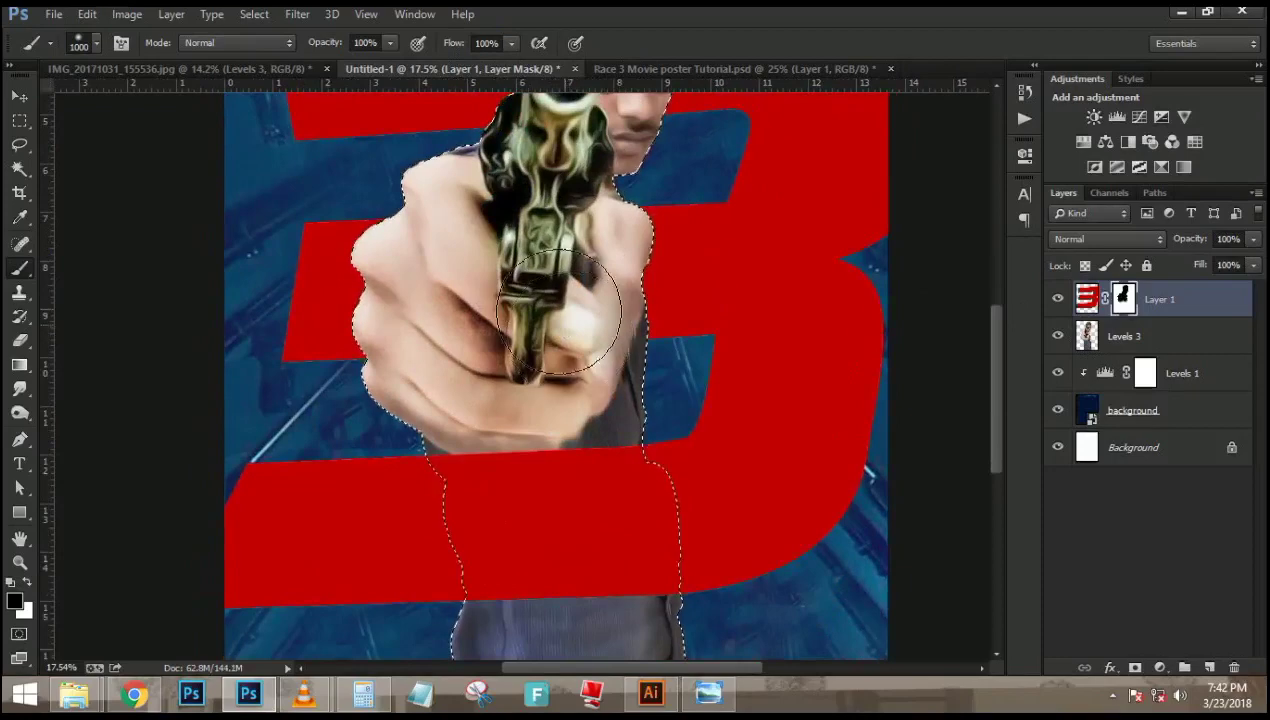
pyautogui.hotkey('ctrl', 'd')
# Fit the poster on screen and lower the red 3 layer's opacity to 66%
pyautogui.hotkey('ctrl', '-')
pyautogui.hotkey('ctrl', '-')
pyautogui.hotkey('ctrl', '-')
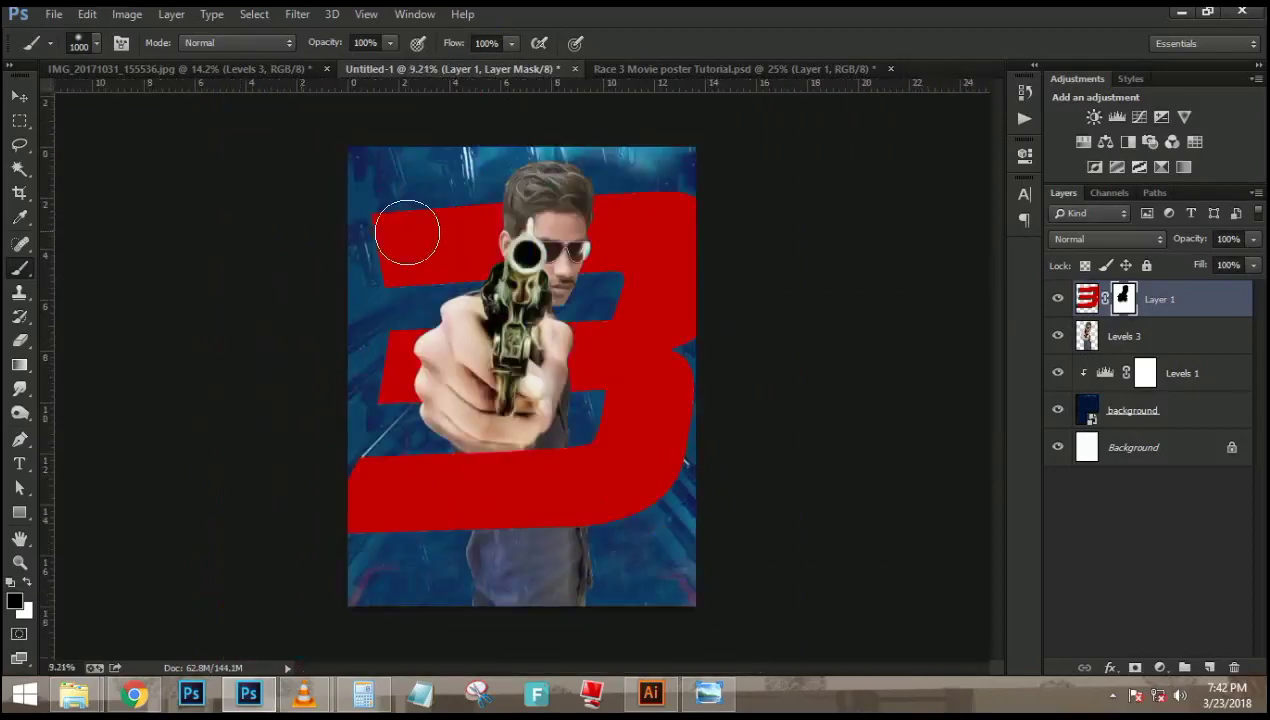
pyautogui.hotkey('ctrl', '0')
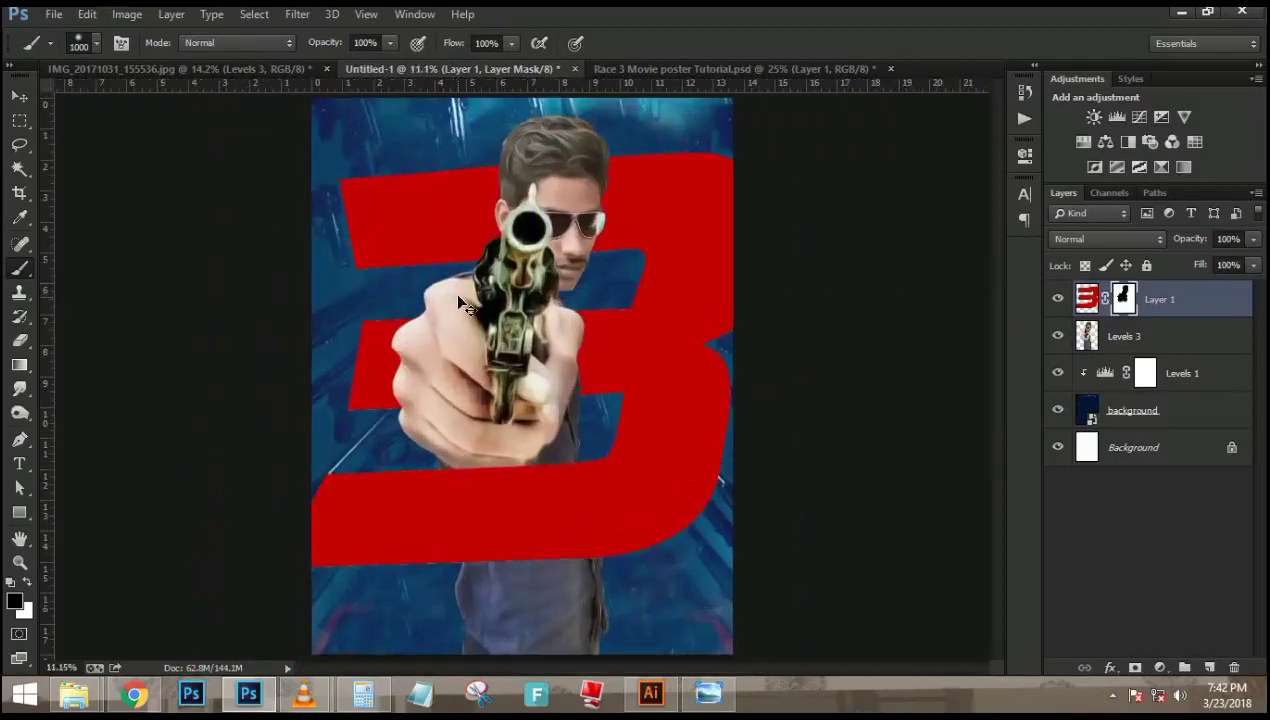
pyautogui.hotkey('ctrl', '0')
pyautogui.scroll(5, 496, 480)
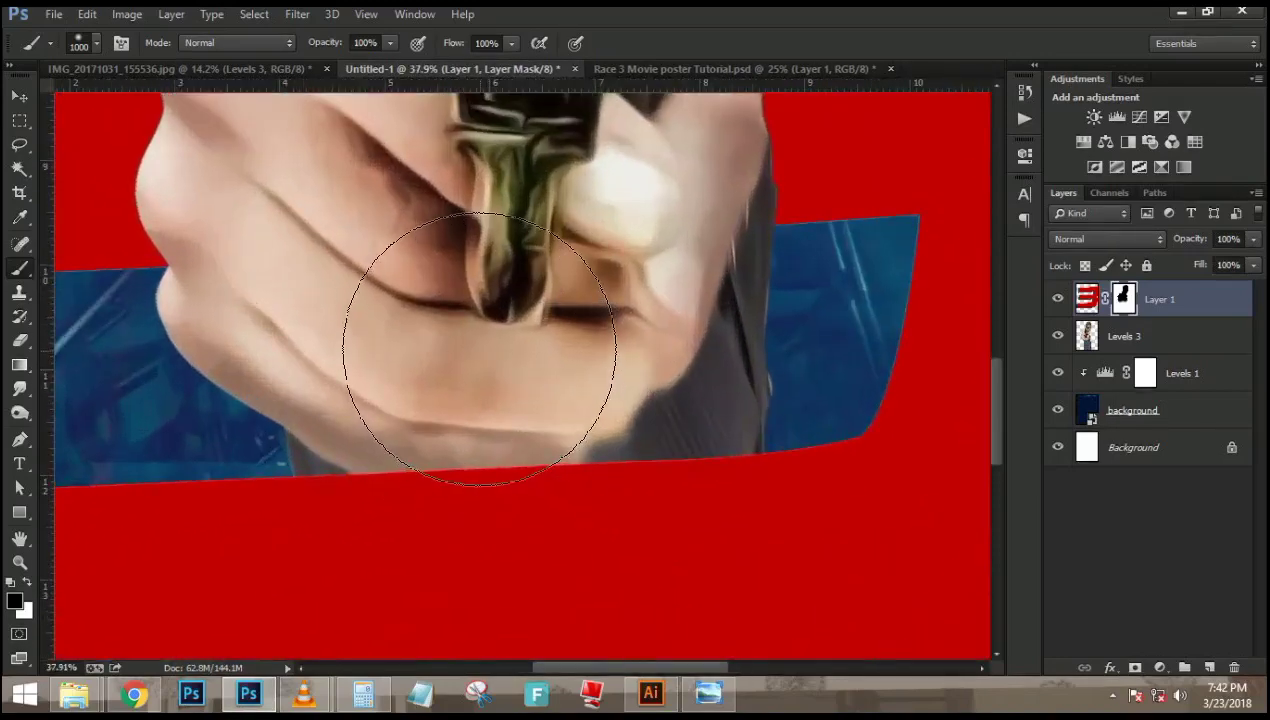
pyautogui.scroll(-5, 482, 353)
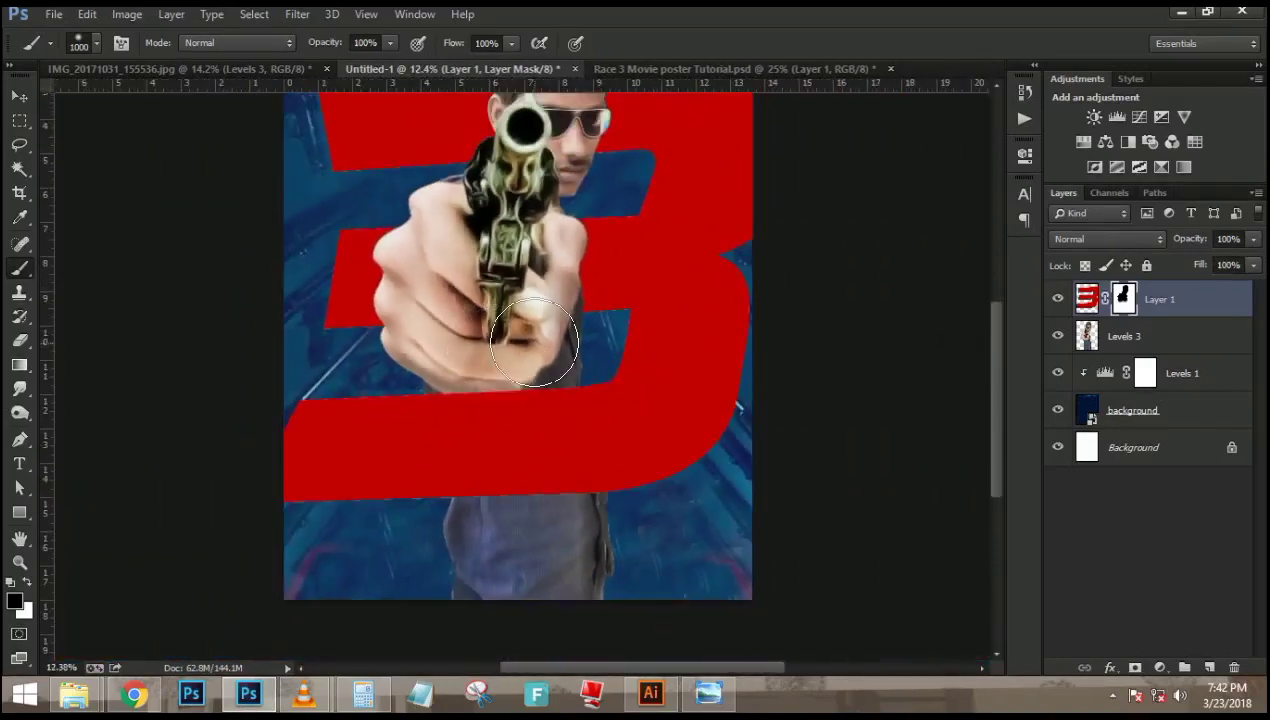
pyautogui.scroll(-1, 531, 338)
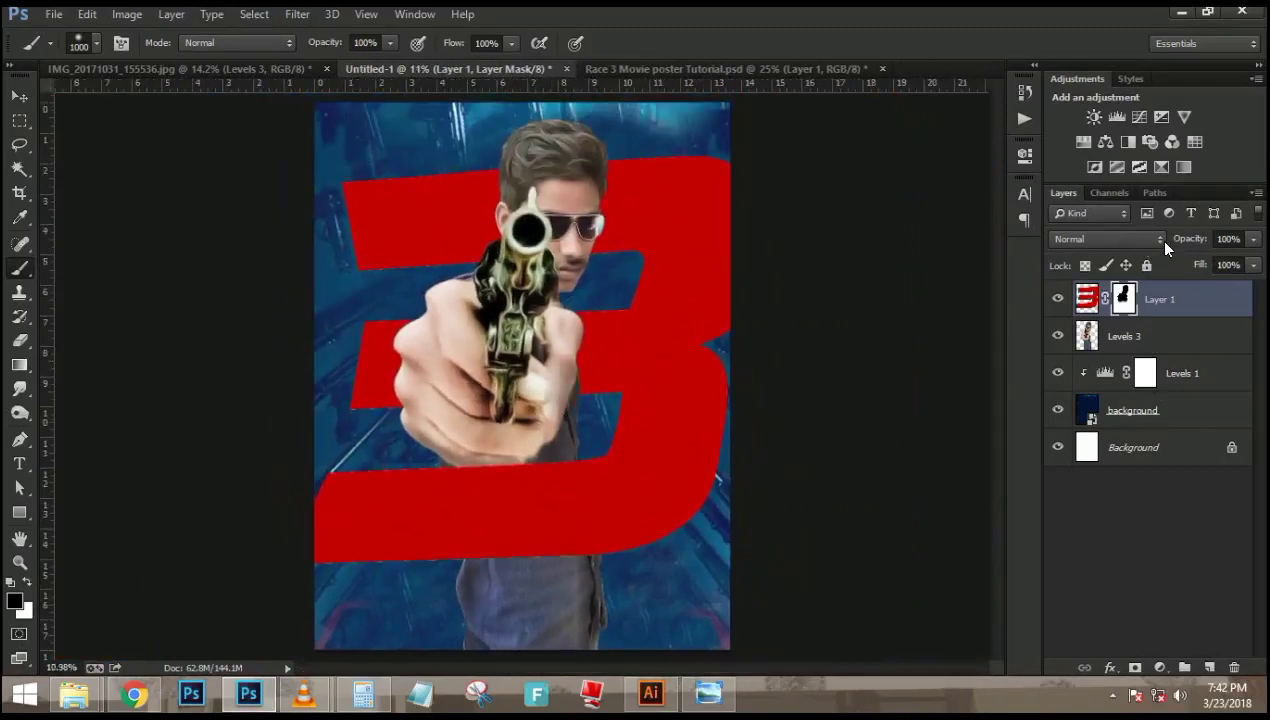
pyautogui.moveTo(1188, 241); pyautogui.dragTo(1179, 247)
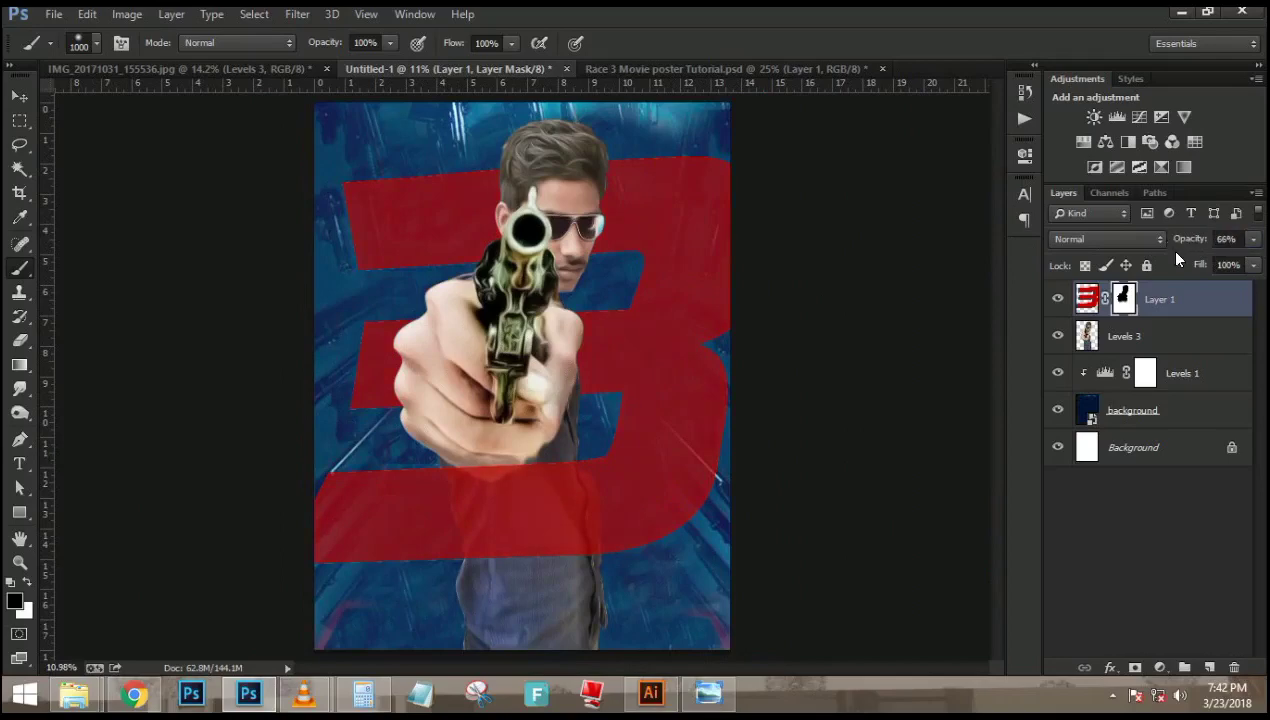
# Trace a closed Pen path around the man's neck and collar
pyautogui.click(708, 695)
pyautogui.click(708, 700)
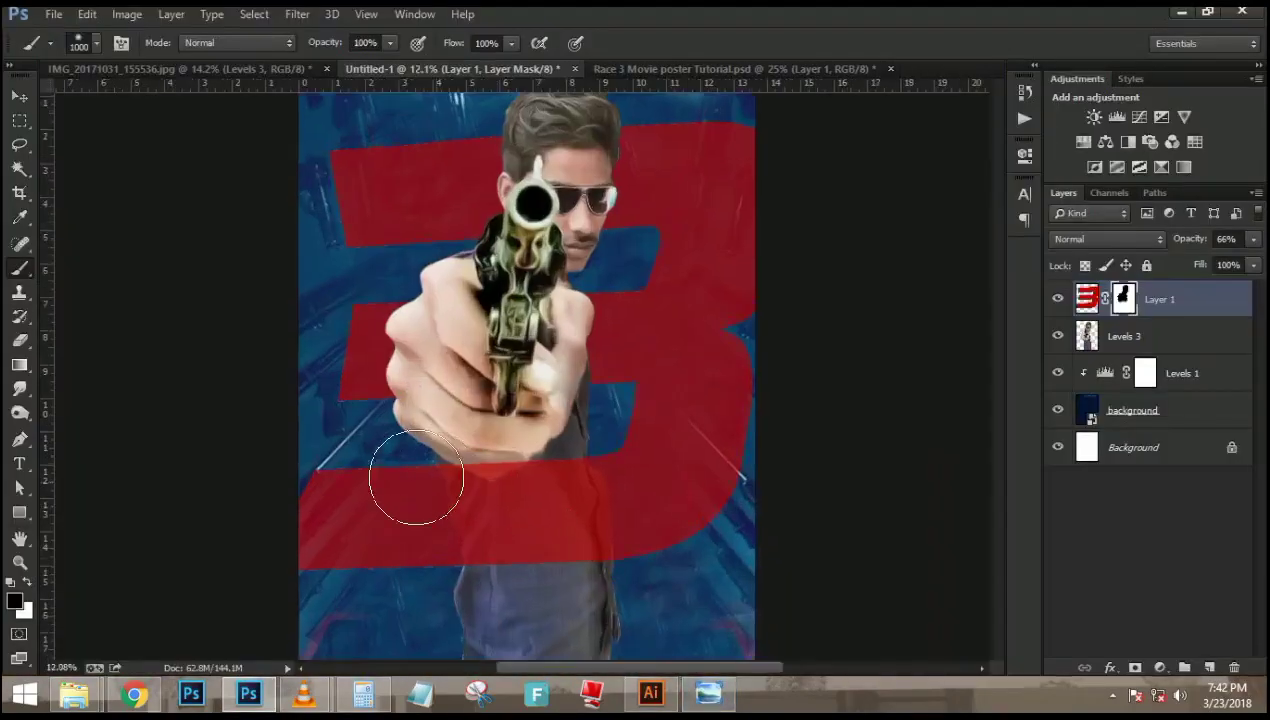
pyautogui.scroll(5, 411, 476)
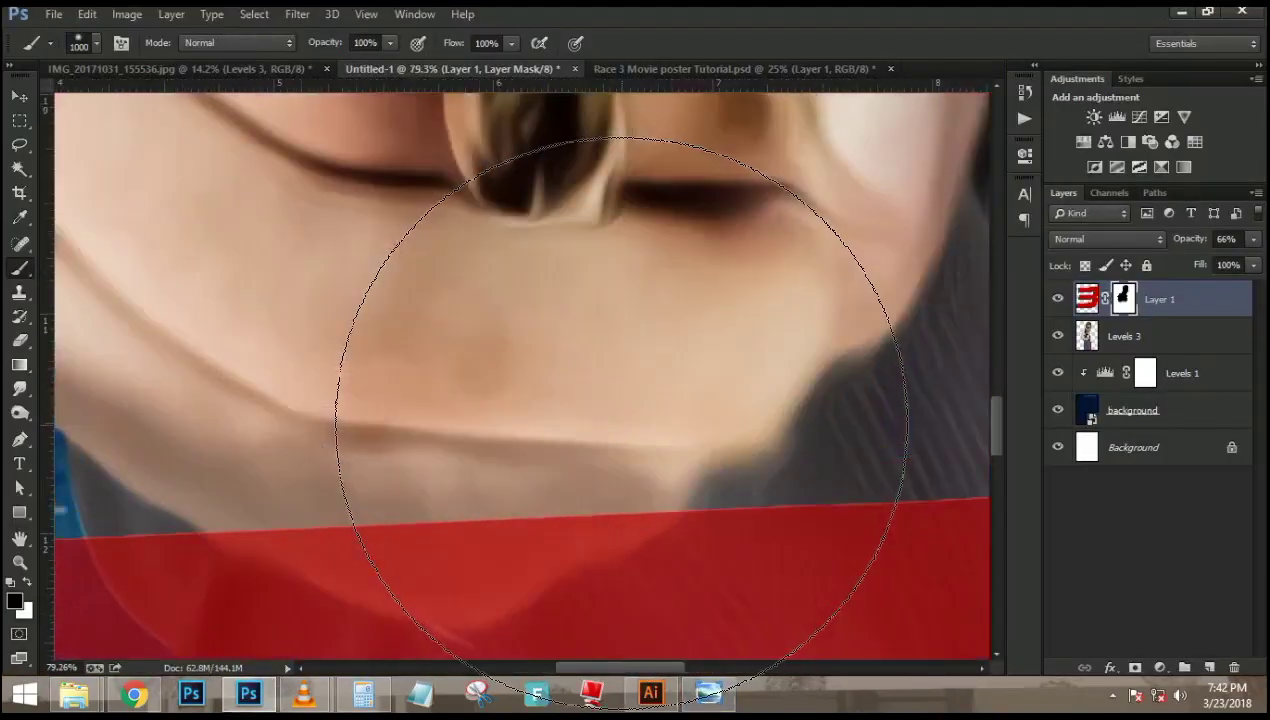
pyautogui.press('p')
pyautogui.scroll(-3, 380, 530)
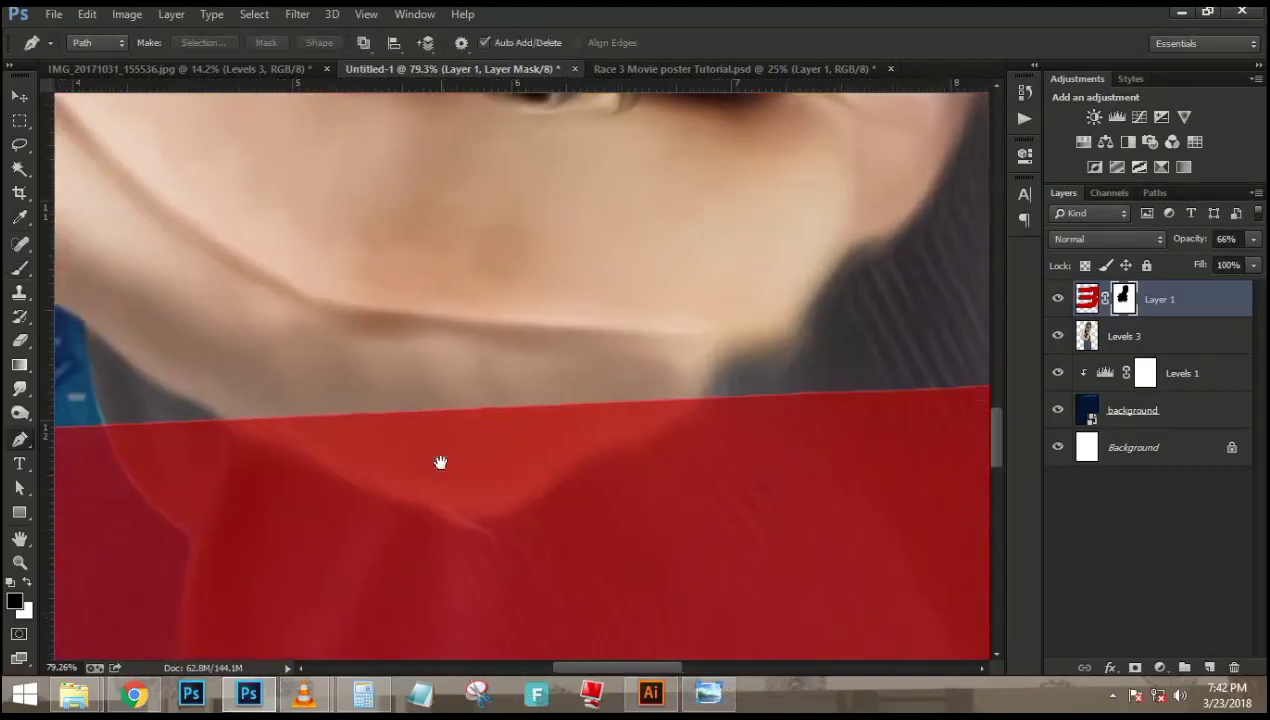
pyautogui.click(228, 419)
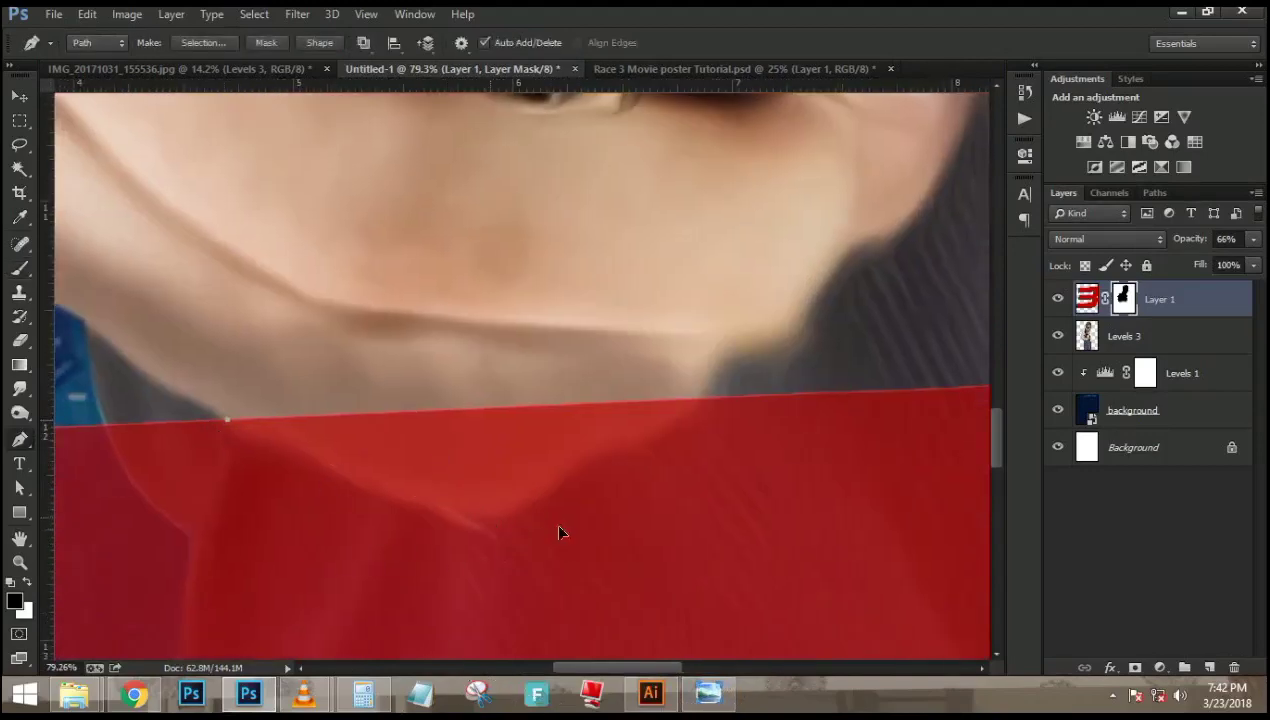
pyautogui.moveTo(490, 517); pyautogui.dragTo(553, 512)
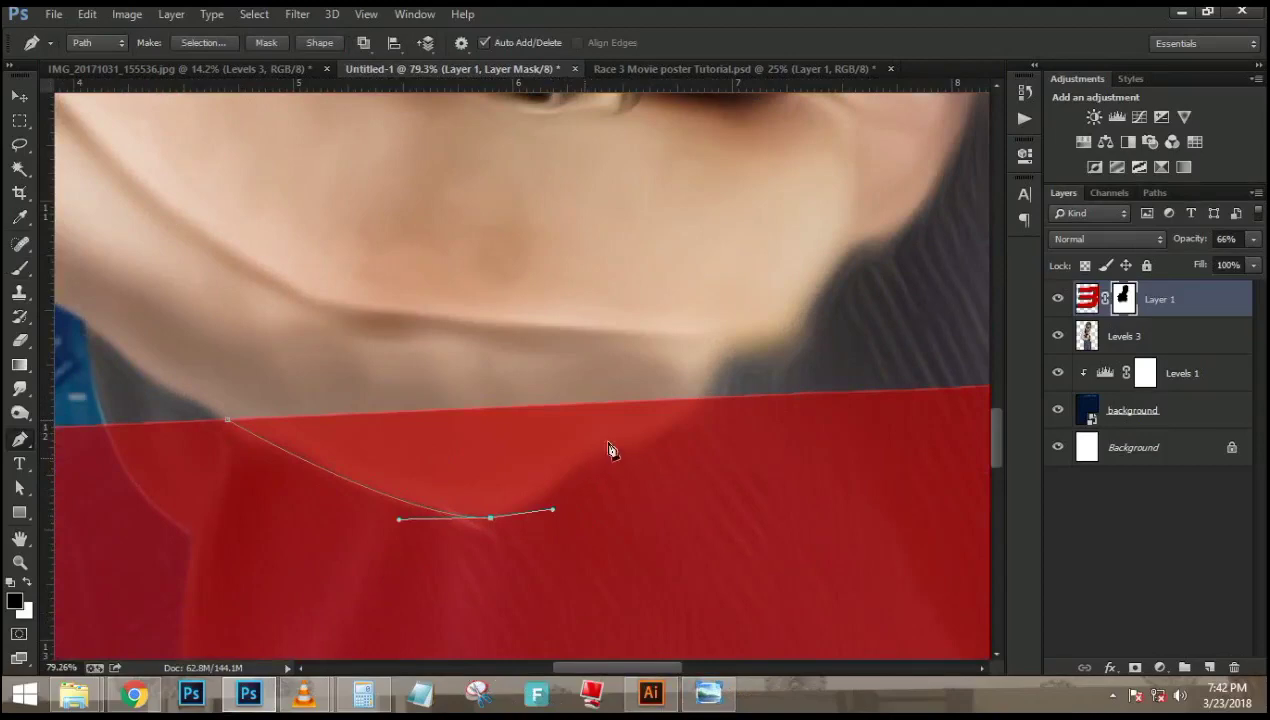
pyautogui.moveTo(585, 457); pyautogui.dragTo(638, 454)
pyautogui.moveTo(699, 403); pyautogui.dragTo(714, 366)
pyautogui.moveTo(452, 385); pyautogui.dragTo(330, 388)
pyautogui.click(230, 420)
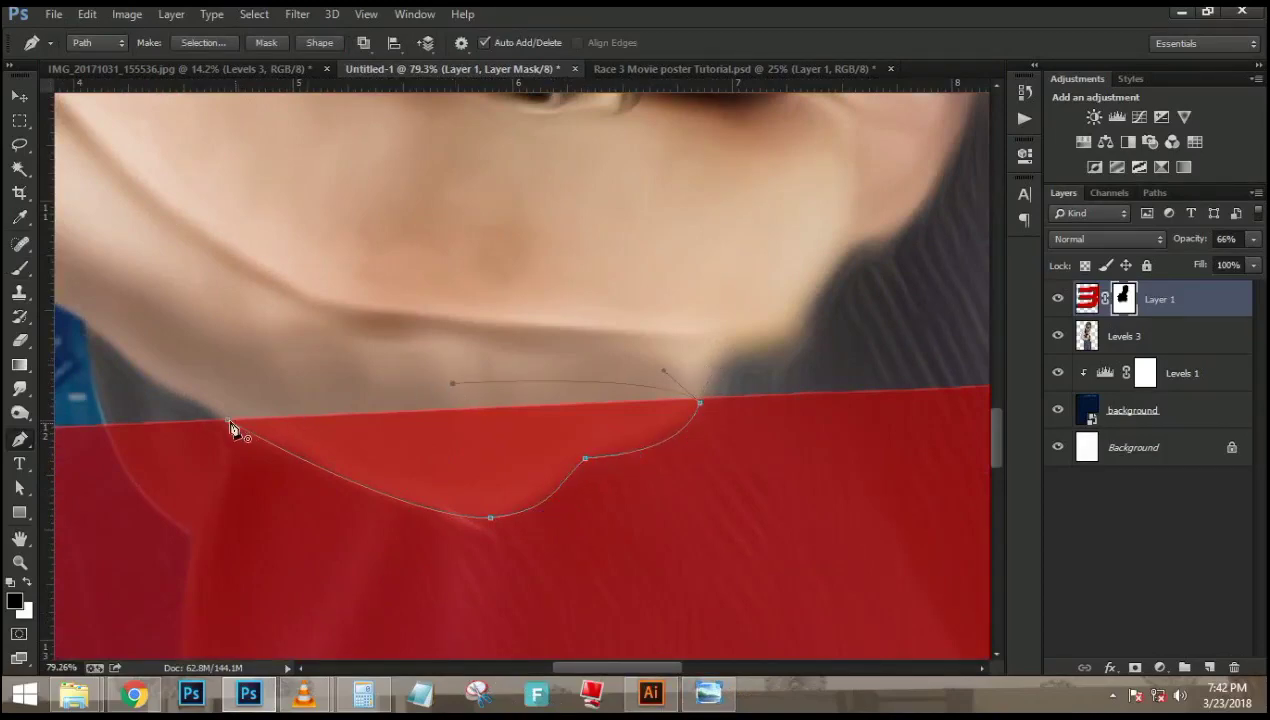
# Convert the neck path to a selection, paint it into the mask, and add a new empty layer
pyautogui.hotkey('ctrl', 'Return')
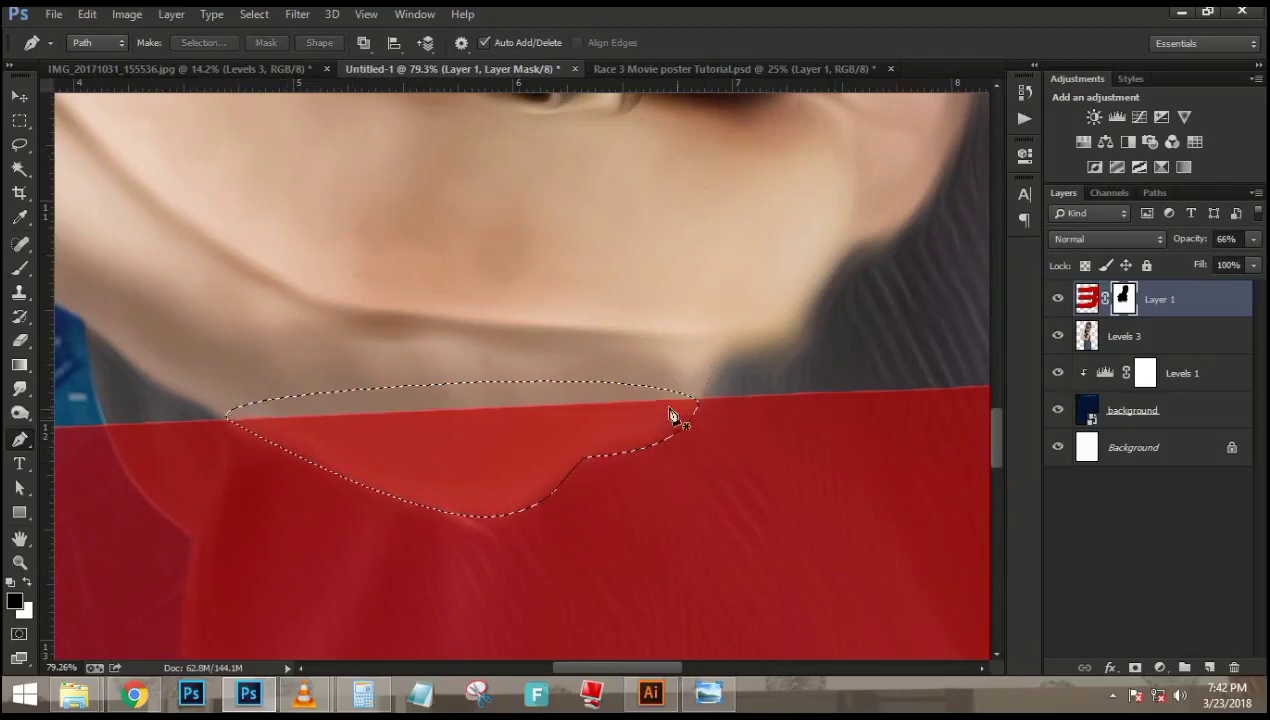
pyautogui.press('b')
pyautogui.moveTo(445, 448)
pyautogui.mouseDown()
pyautogui.moveTo(609, 398)
pyautogui.moveTo(426, 384)
pyautogui.moveTo(471, 353)
pyautogui.mouseUp()
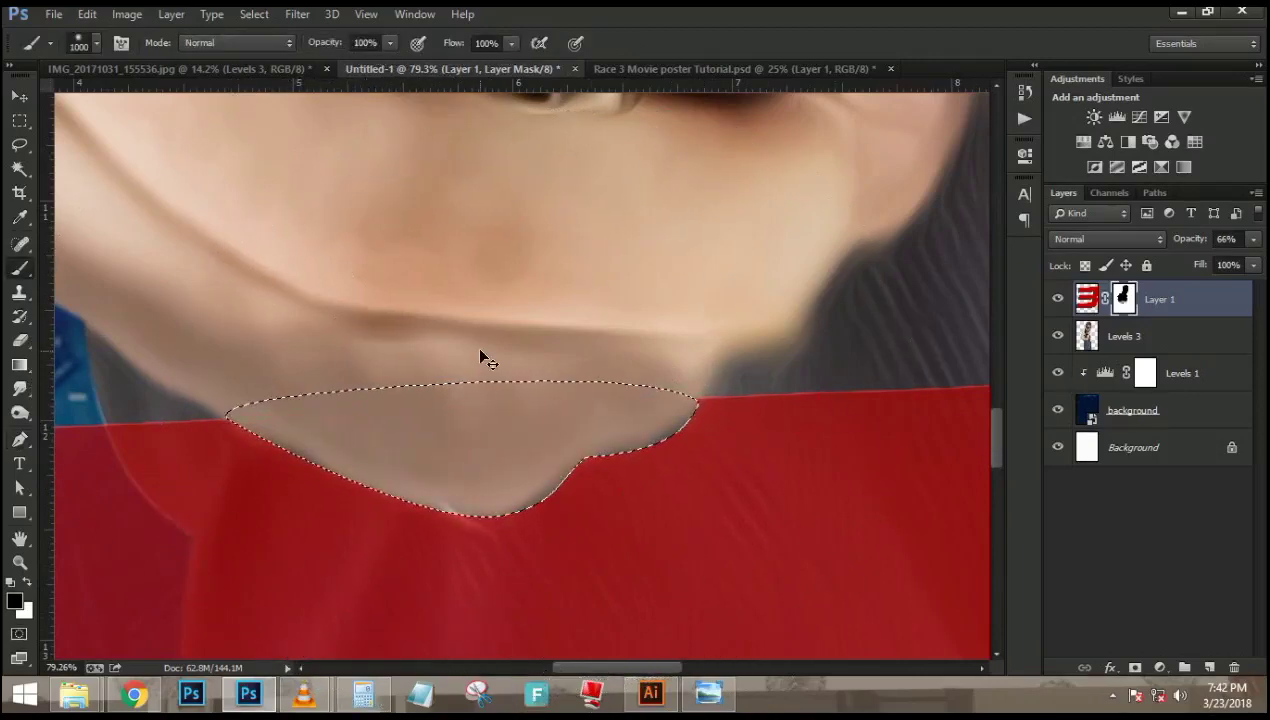
pyautogui.scroll(-4, 485, 320)
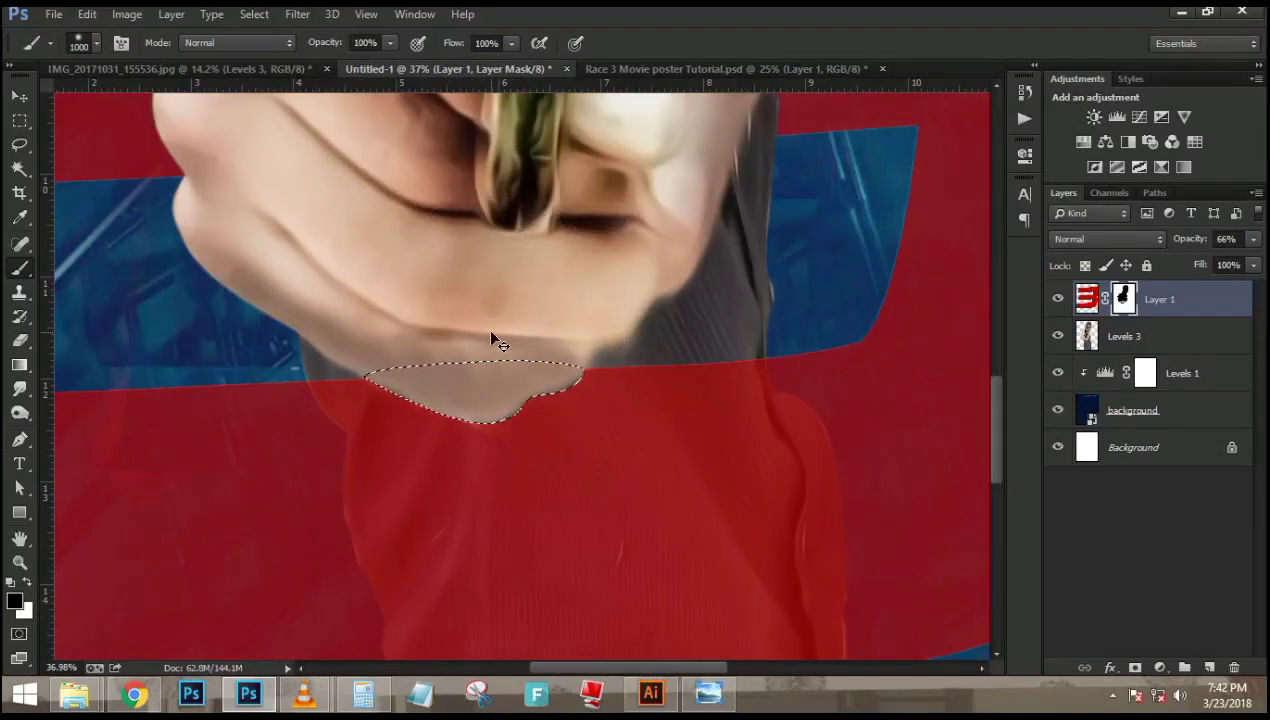
pyautogui.scroll(-6, 492, 335)
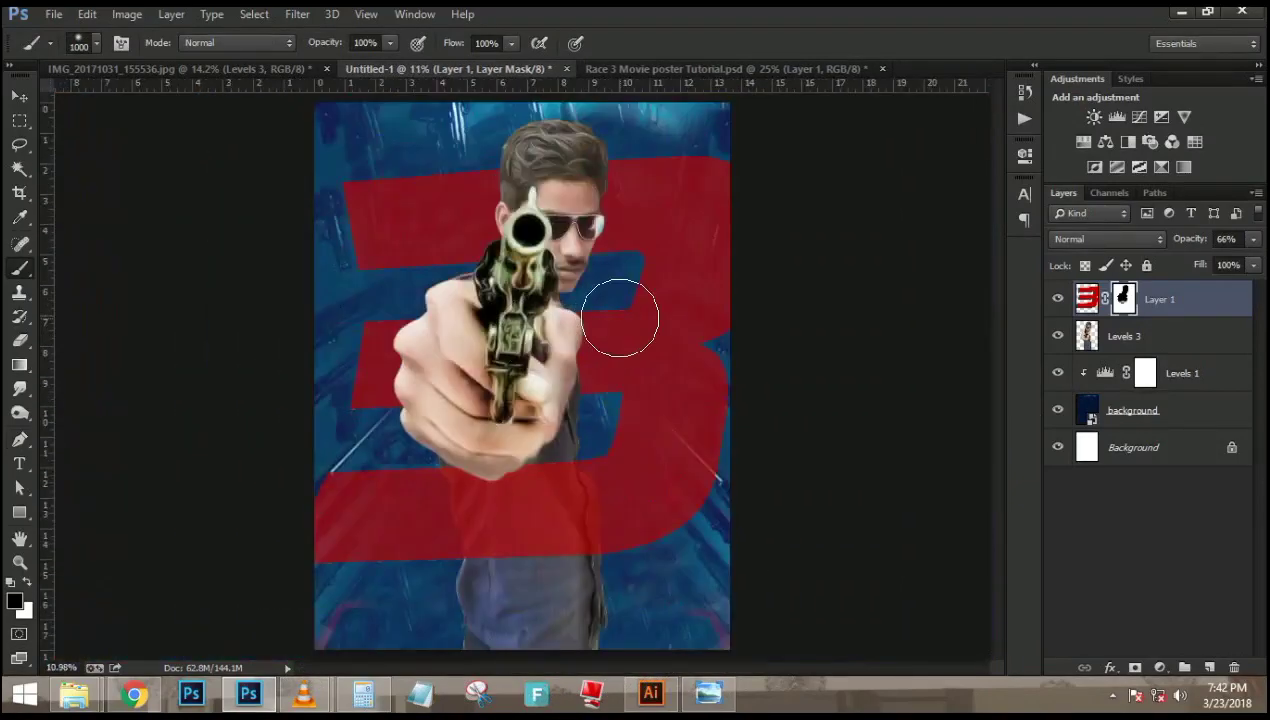
pyautogui.click(19, 96)
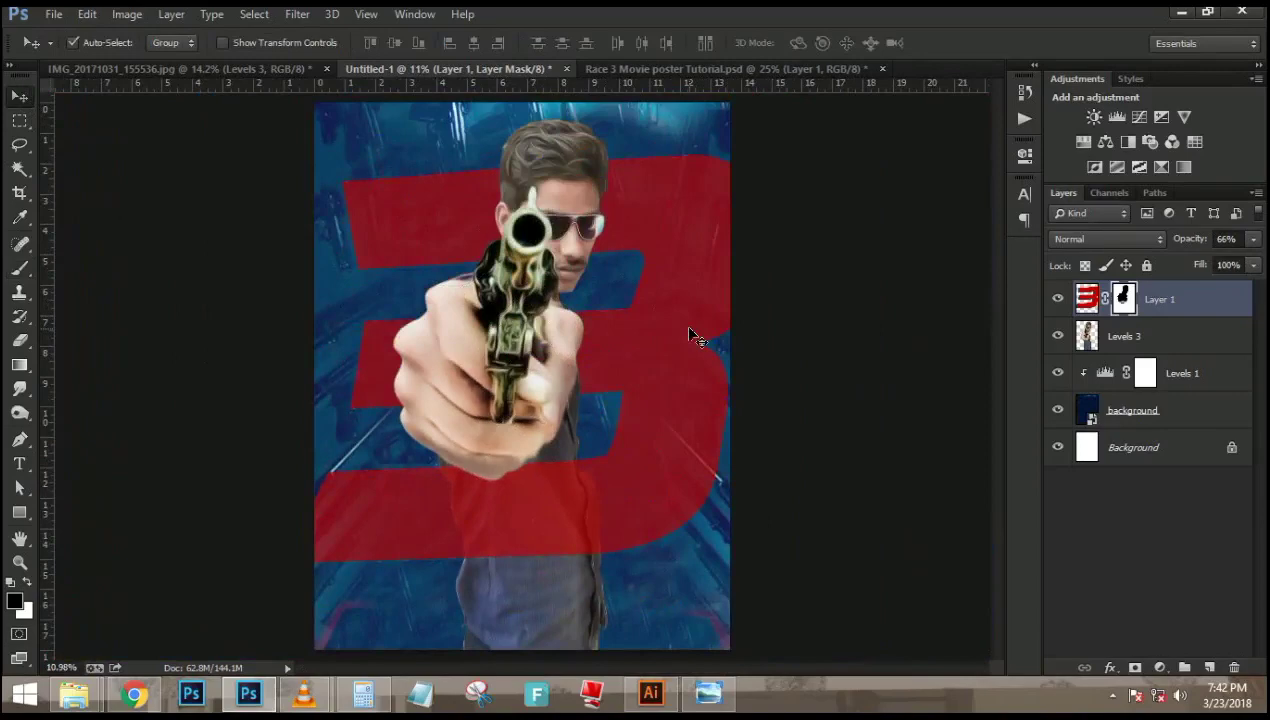
pyautogui.scroll(3, 530, 495)
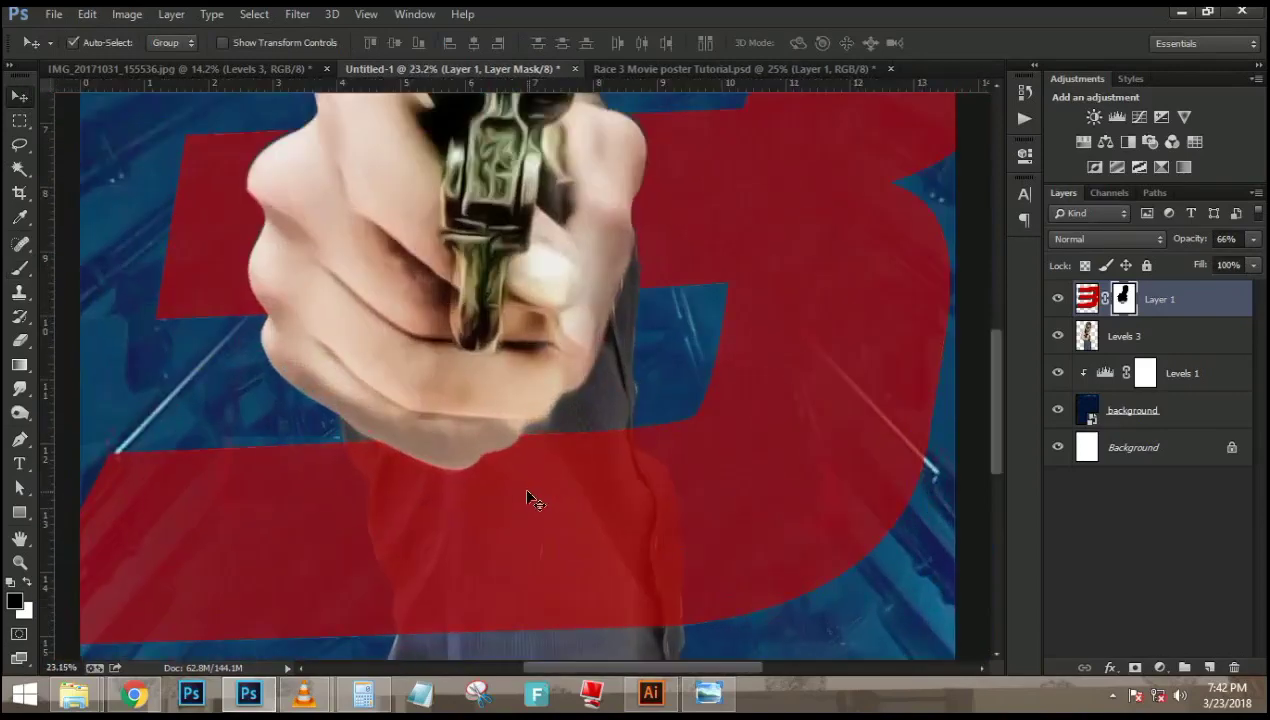
pyautogui.scroll(-3, 533, 500)
pyautogui.hotkey('ctrl', 'shift', 'alt', 'n')
# Move Layer 2 below Levels 3 and paint a soft white glow around the head with a larger brush
pyautogui.press('b')
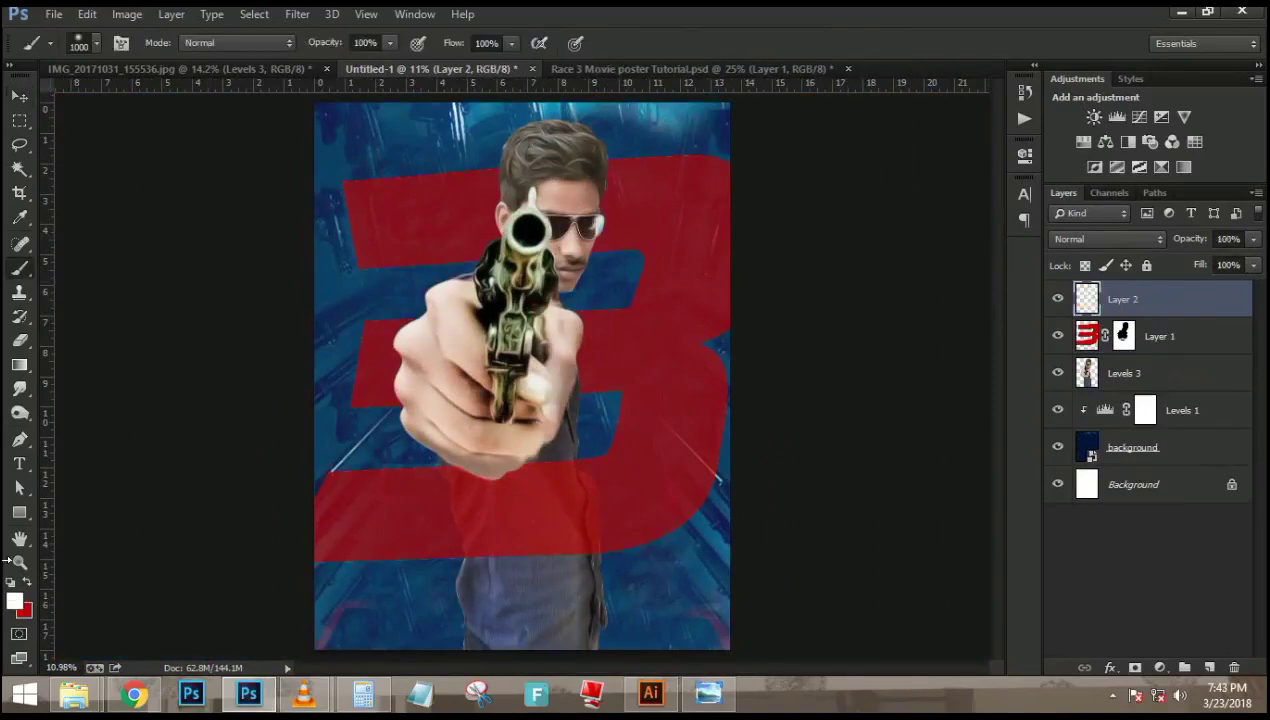
pyautogui.moveTo(520, 290)
pyautogui.mouseDown()
pyautogui.moveTo(537, 250)
pyautogui.moveTo(495, 262)
pyautogui.mouseUp()
pyautogui.moveTo(1126, 301)
pyautogui.mouseDown()
pyautogui.moveTo(1132, 420)
pyautogui.moveTo(1138, 395)
pyautogui.mouseUp()
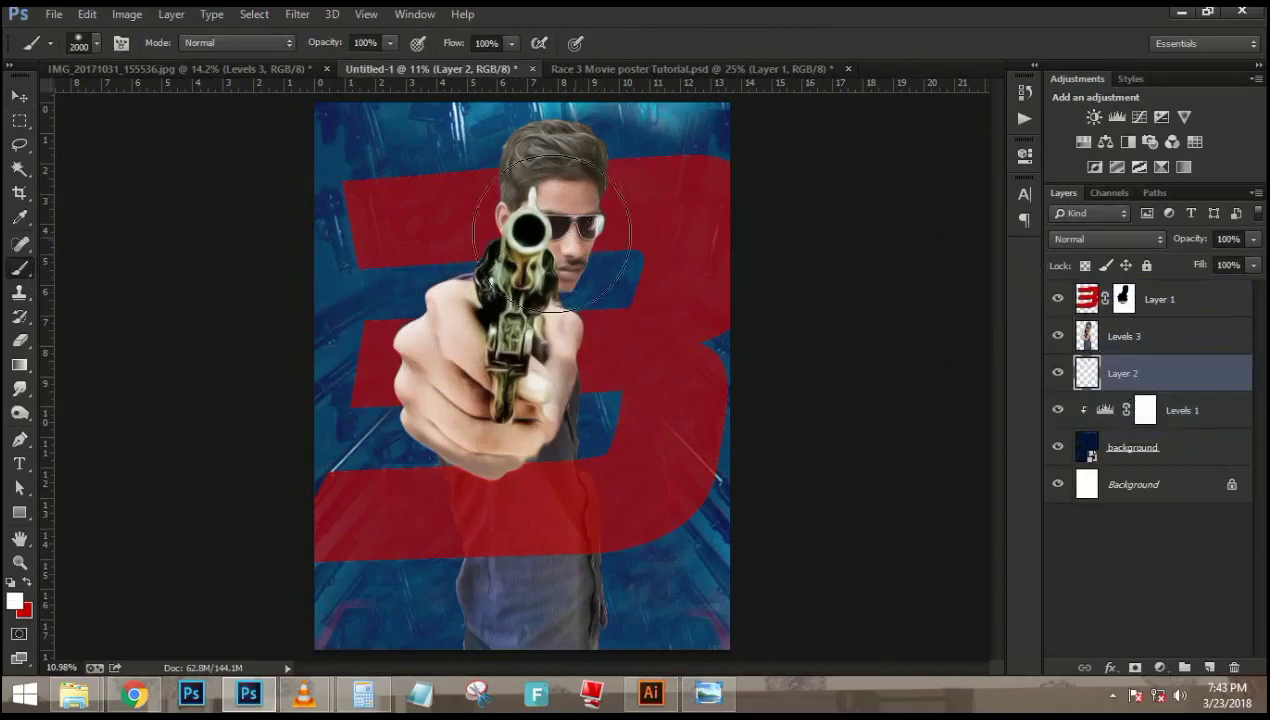
pyautogui.press(']')
pyautogui.press(']')
pyautogui.press(']')
pyautogui.press(']')
pyautogui.press(']')
pyautogui.press(']')
pyautogui.press(']')
pyautogui.press(']')
pyautogui.press(']')
pyautogui.press(']')
pyautogui.press(']')
pyautogui.press(']')
pyautogui.press(']')
pyautogui.press(']')
pyautogui.press(']')
pyautogui.press(']')
pyautogui.press(']')
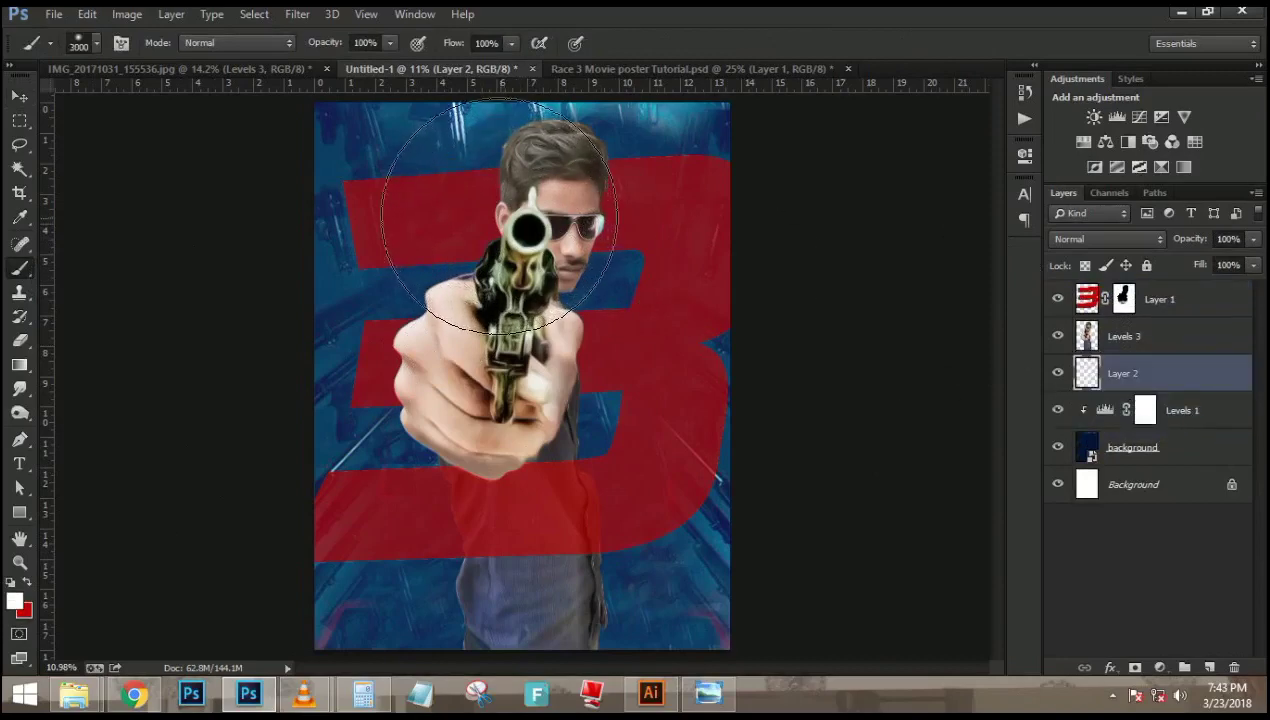
pyautogui.press(']')
pyautogui.press(']')
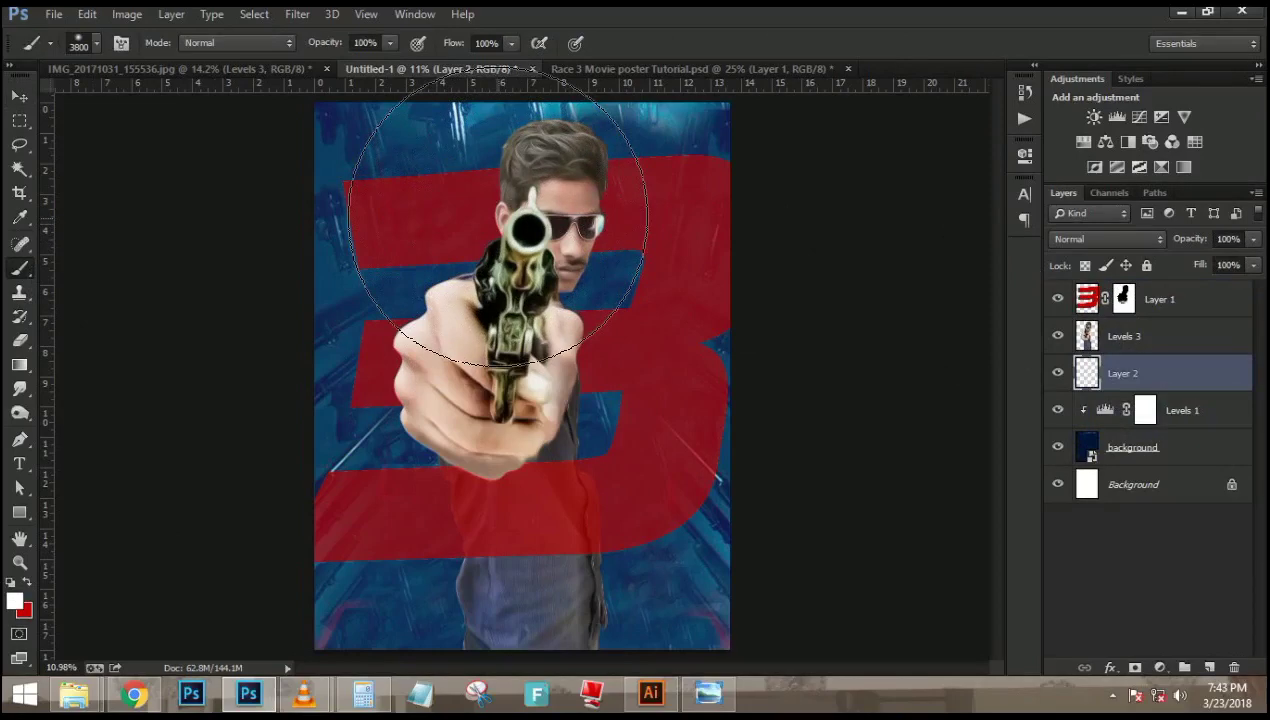
pyautogui.click(498, 220)
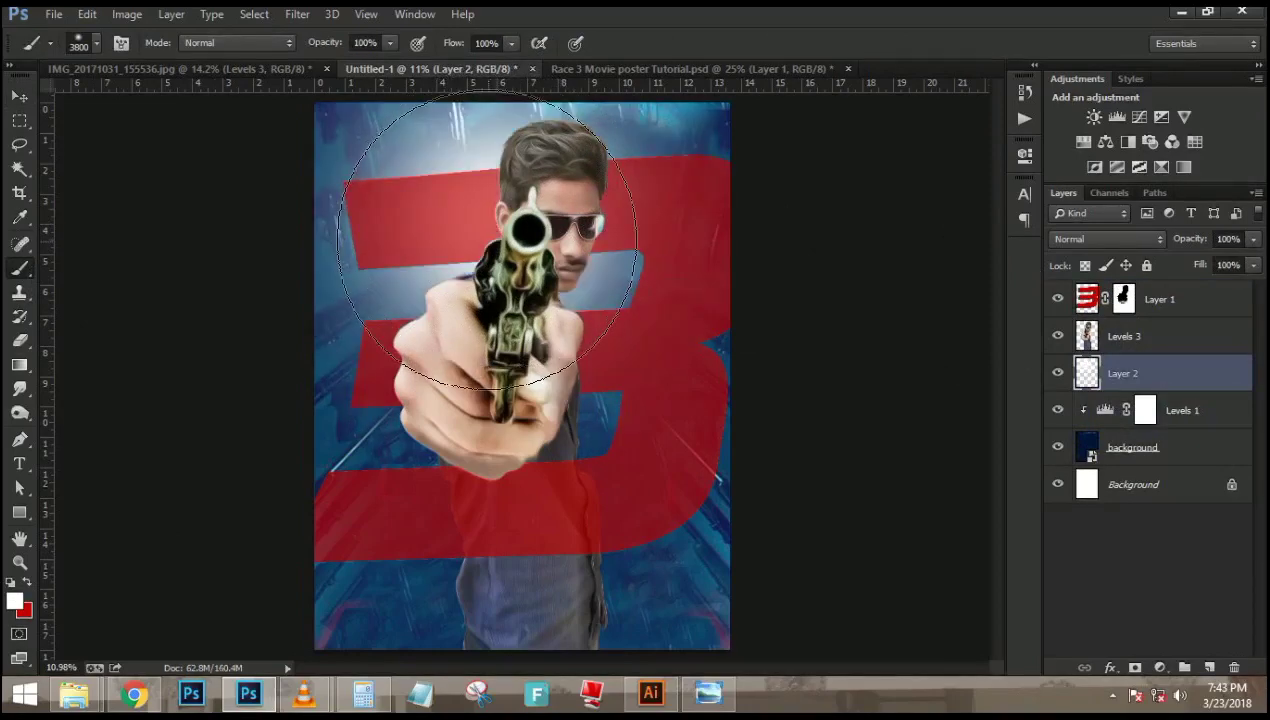
pyautogui.click(486, 241)
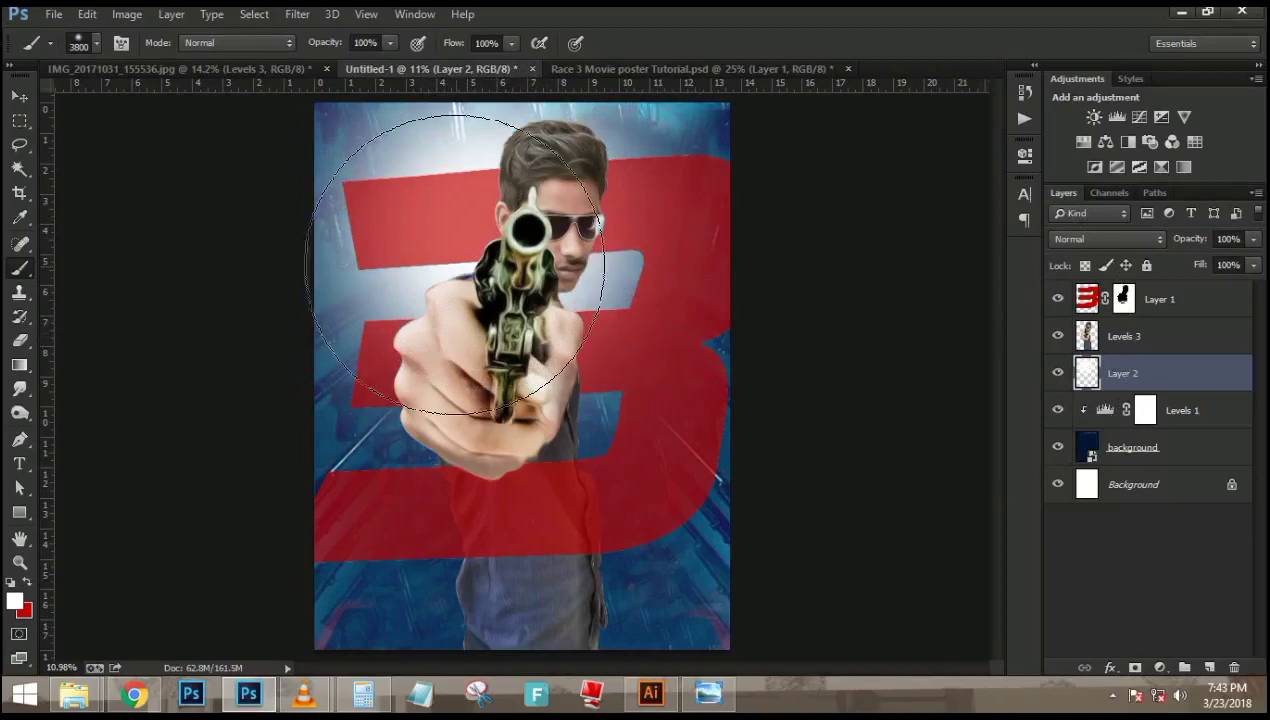
pyautogui.moveTo(420, 235); pyautogui.dragTo(600, 210)
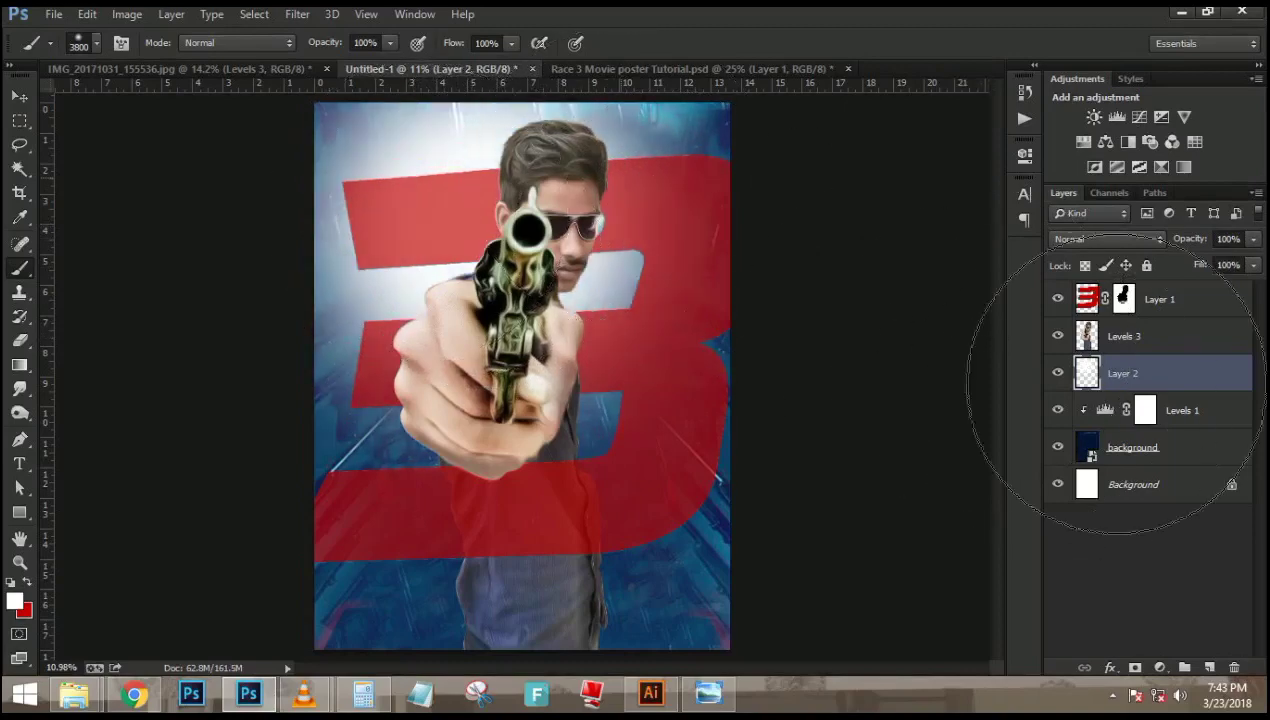
# Keep the glow at full opacity and cycle Layer 2's blend modes to Overlay
pyautogui.moveTo(1180, 237); pyautogui.dragTo(1159, 244)
pyautogui.click(1131, 241)
pyautogui.click(1070, 65)
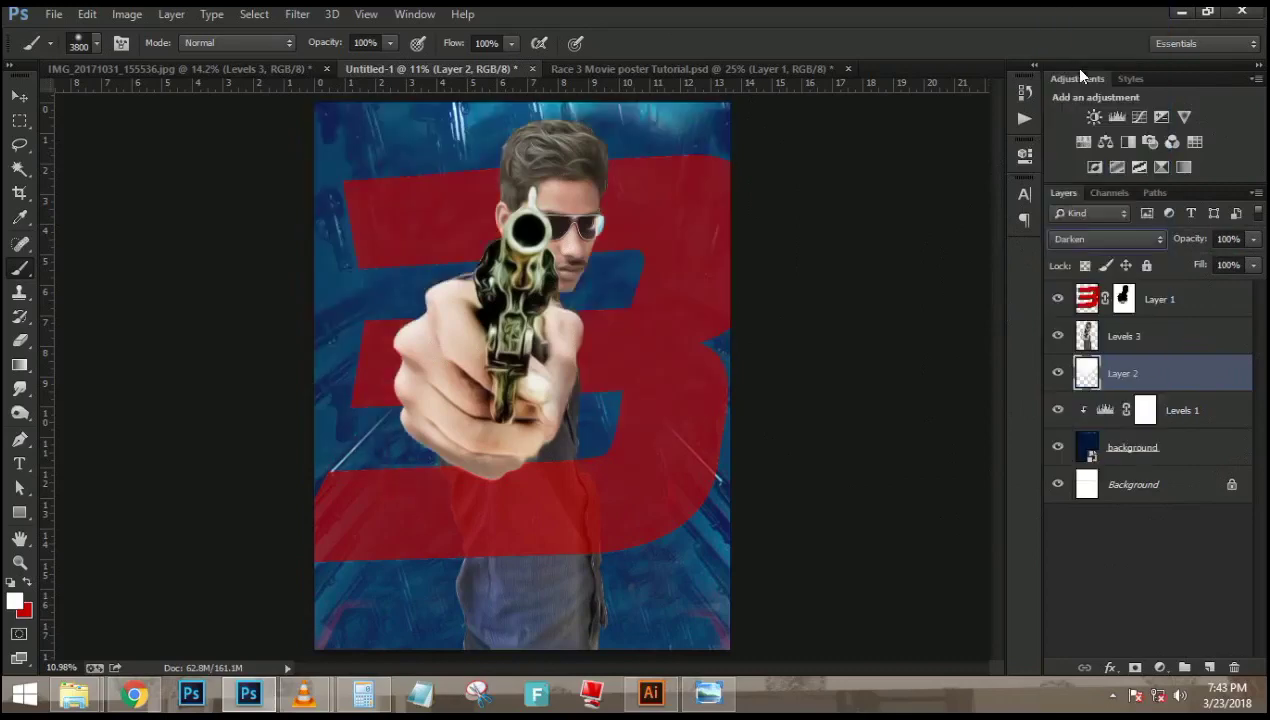
pyautogui.press('Down')
pyautogui.press('Down')
pyautogui.press('Down')
pyautogui.press('Down')
pyautogui.press('Down')
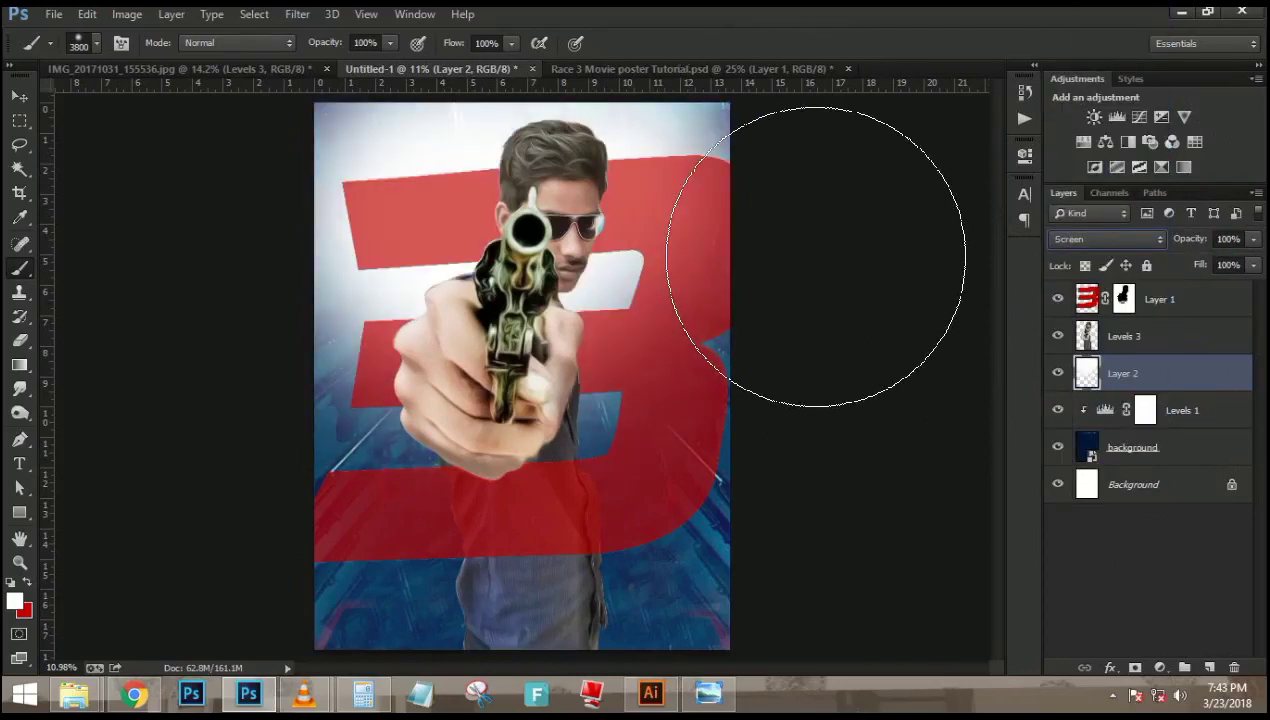
pyautogui.press('Down')
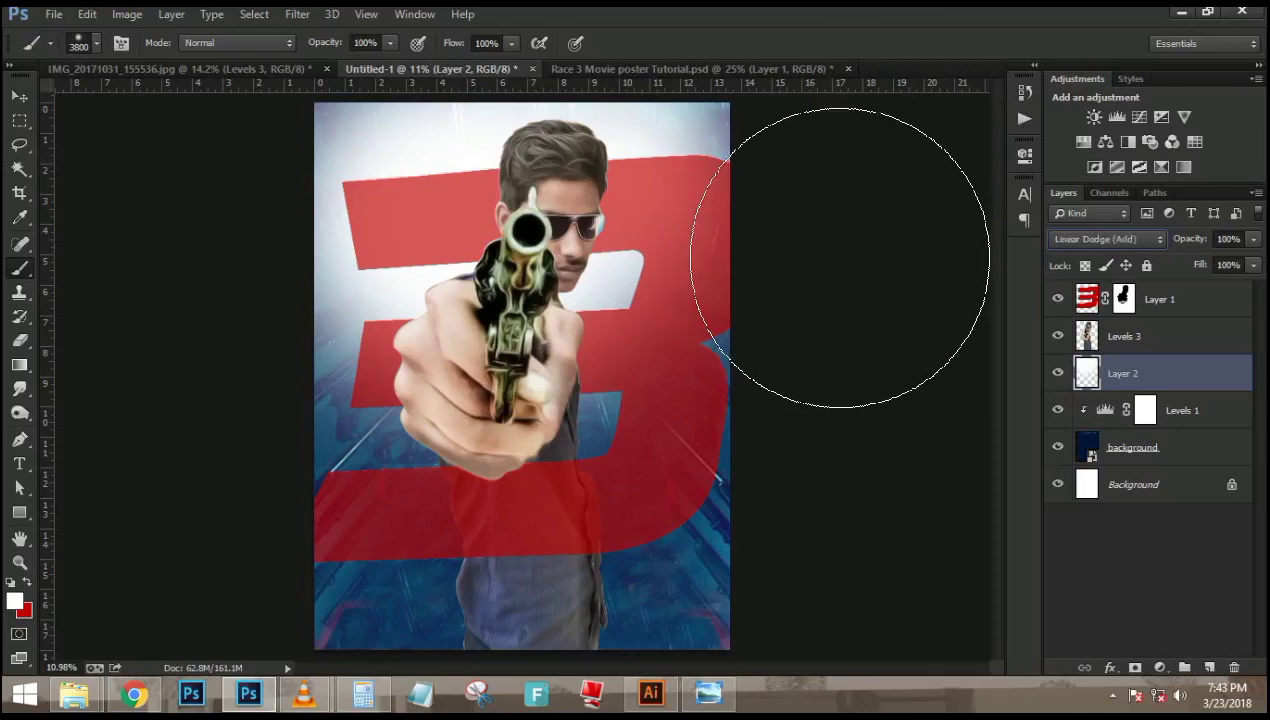
pyautogui.press('Down')
pyautogui.press('Down')
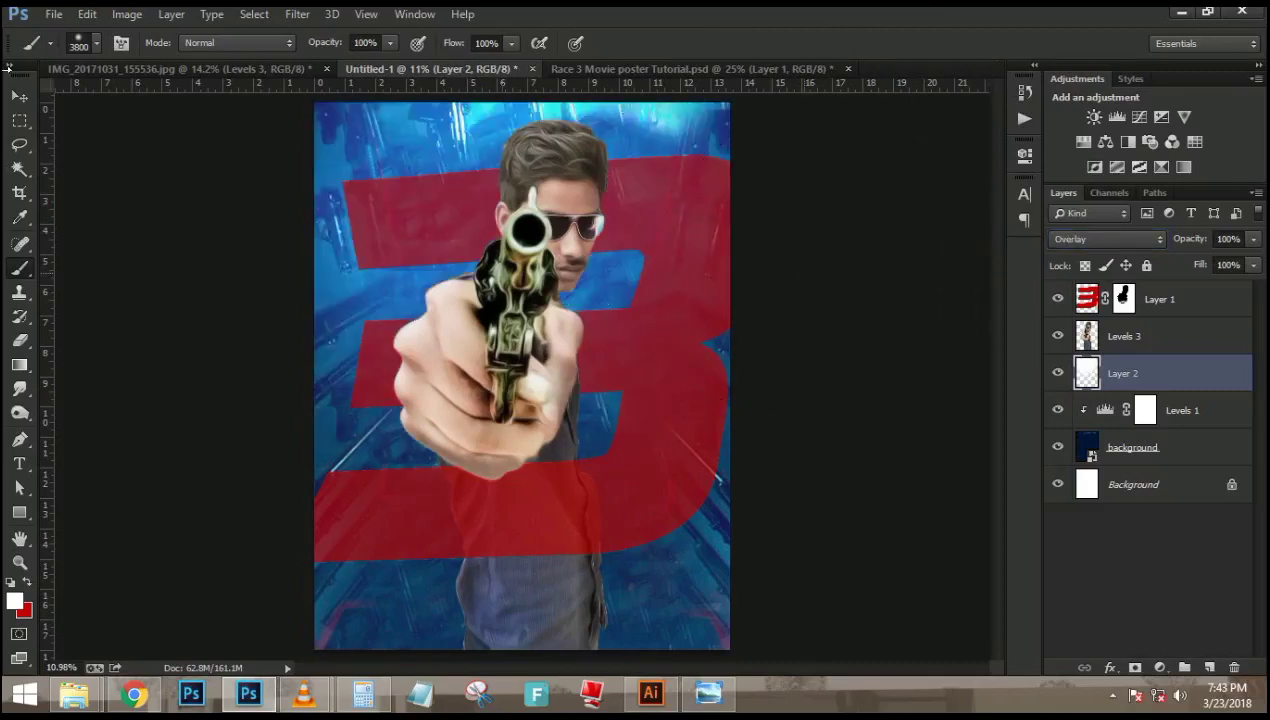
pyautogui.click(19, 95)
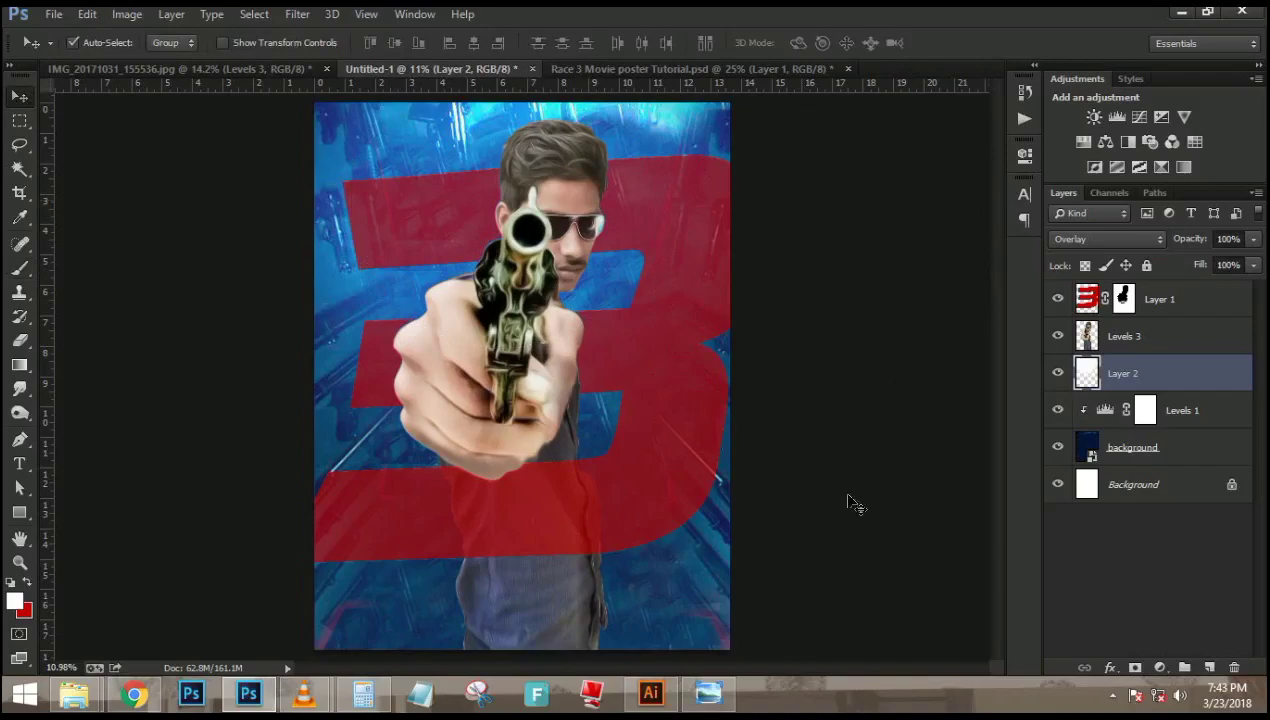
# Compare the poster against the reference Race 3 image in Photo Viewer
pyautogui.click(712, 690)
pyautogui.click(717, 690)
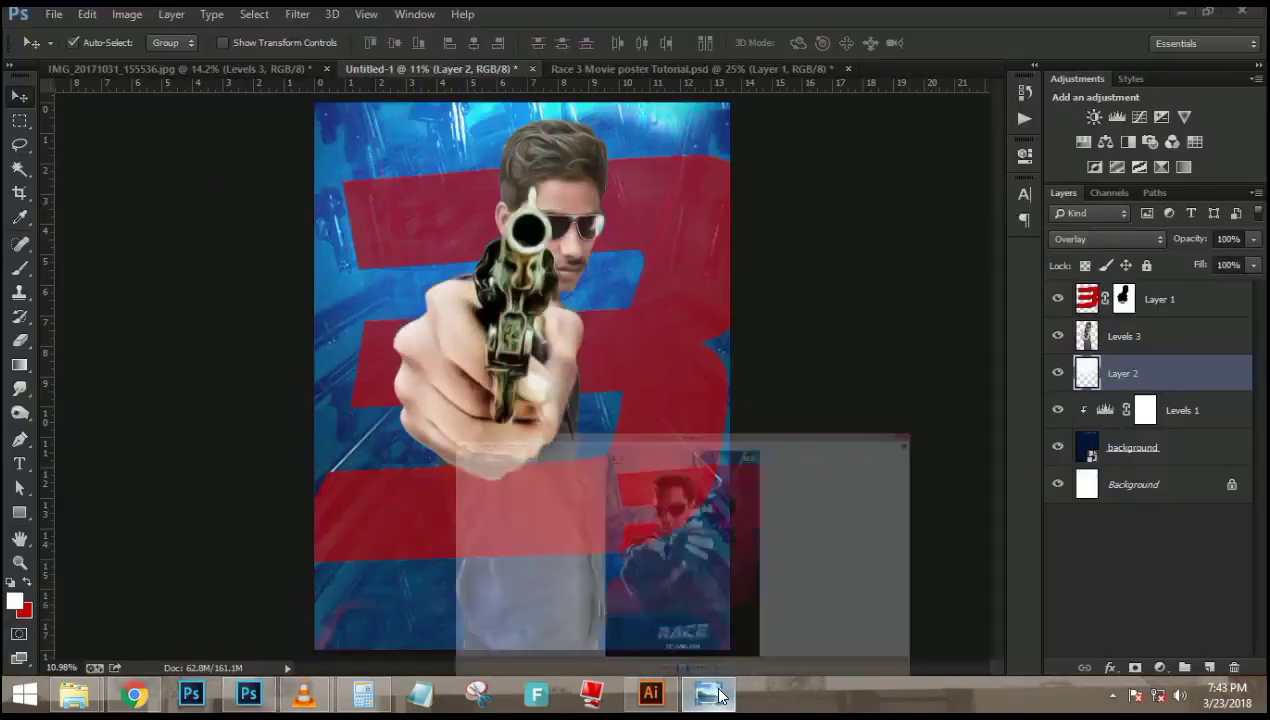
pyautogui.click(718, 692)
pyautogui.click(720, 695)
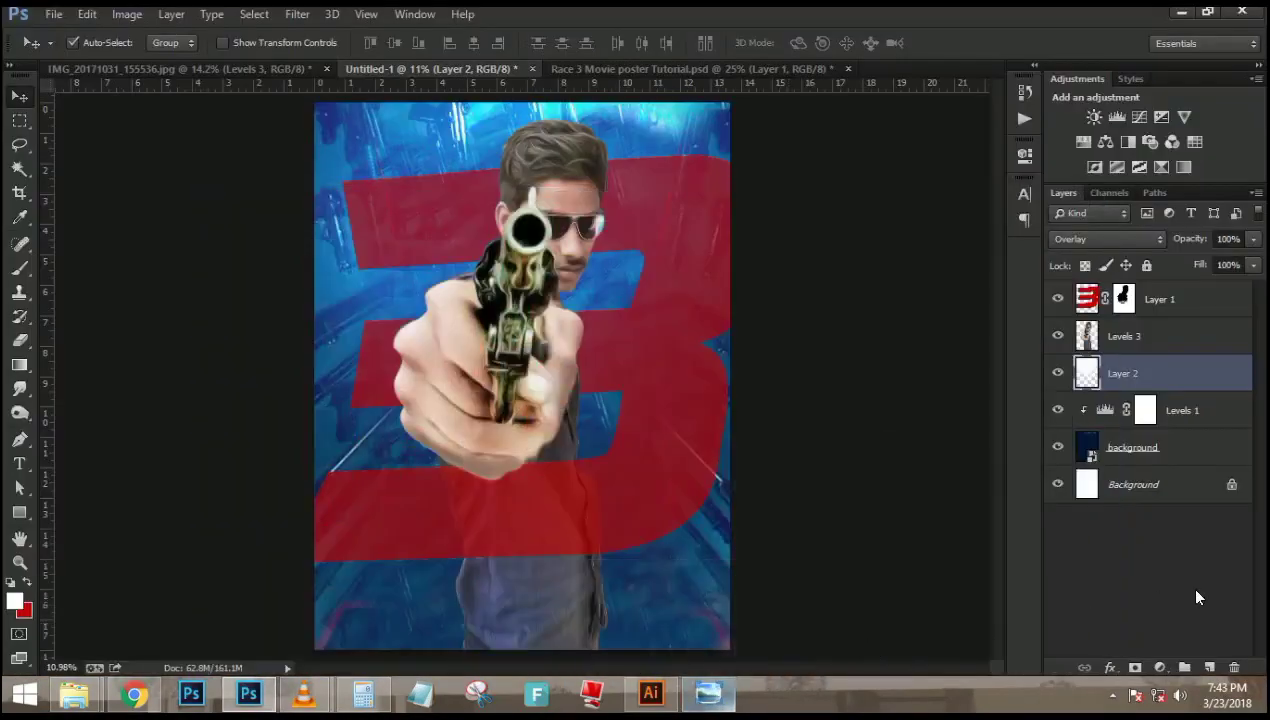
# Add a new Layer 3 at the top of the stack and pick the Foreground to Transparent gradient
pyautogui.click(1210, 666)
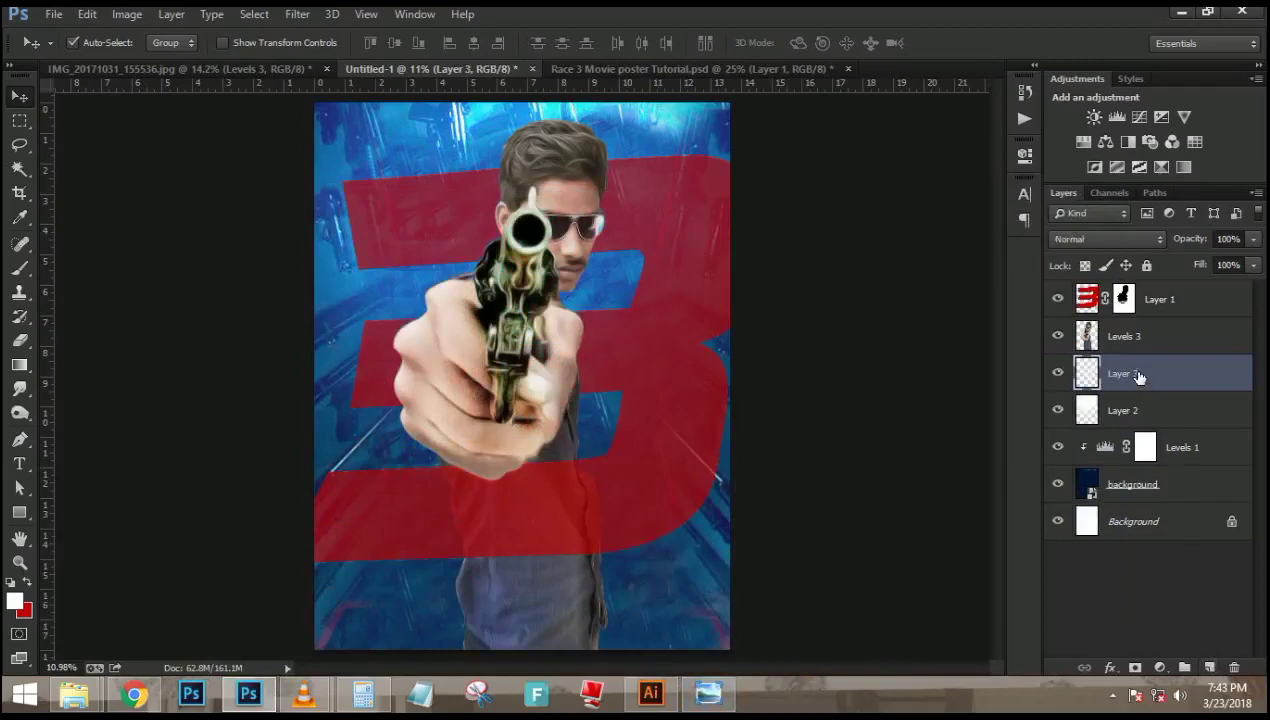
pyautogui.moveTo(1138, 375); pyautogui.dragTo(1128, 288)
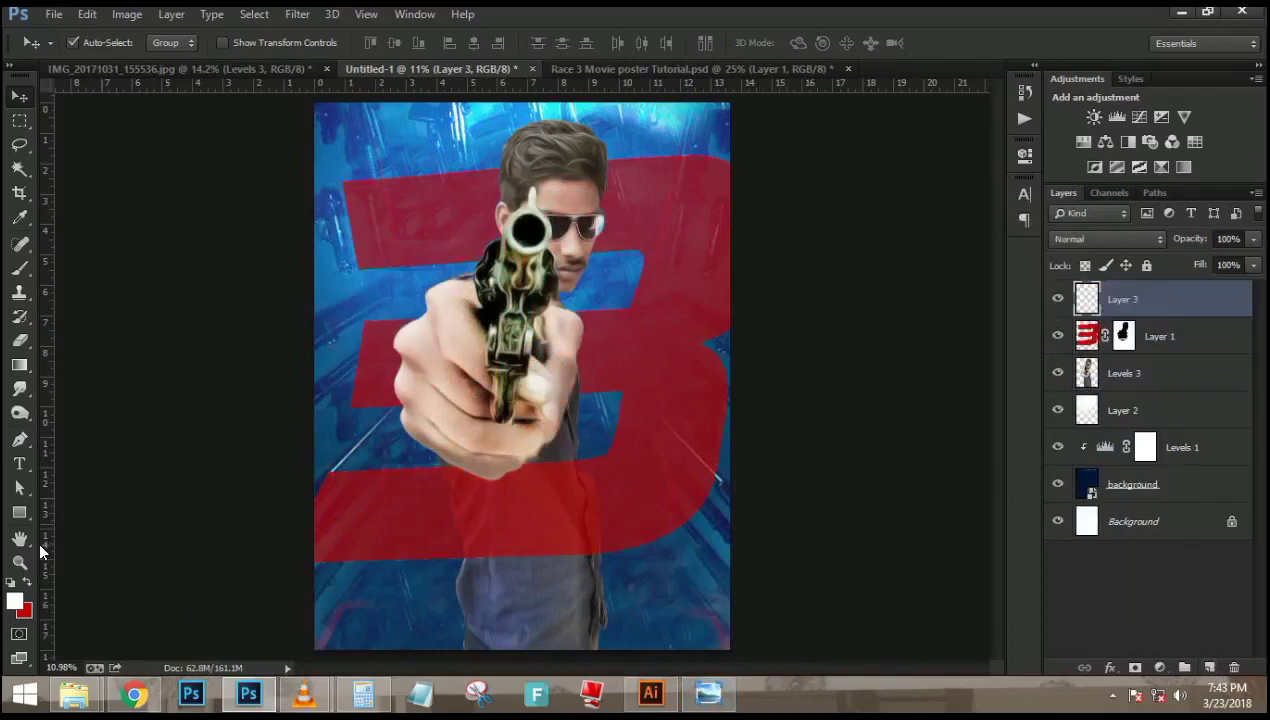
pyautogui.click(19, 365)
pyautogui.click(126, 42)
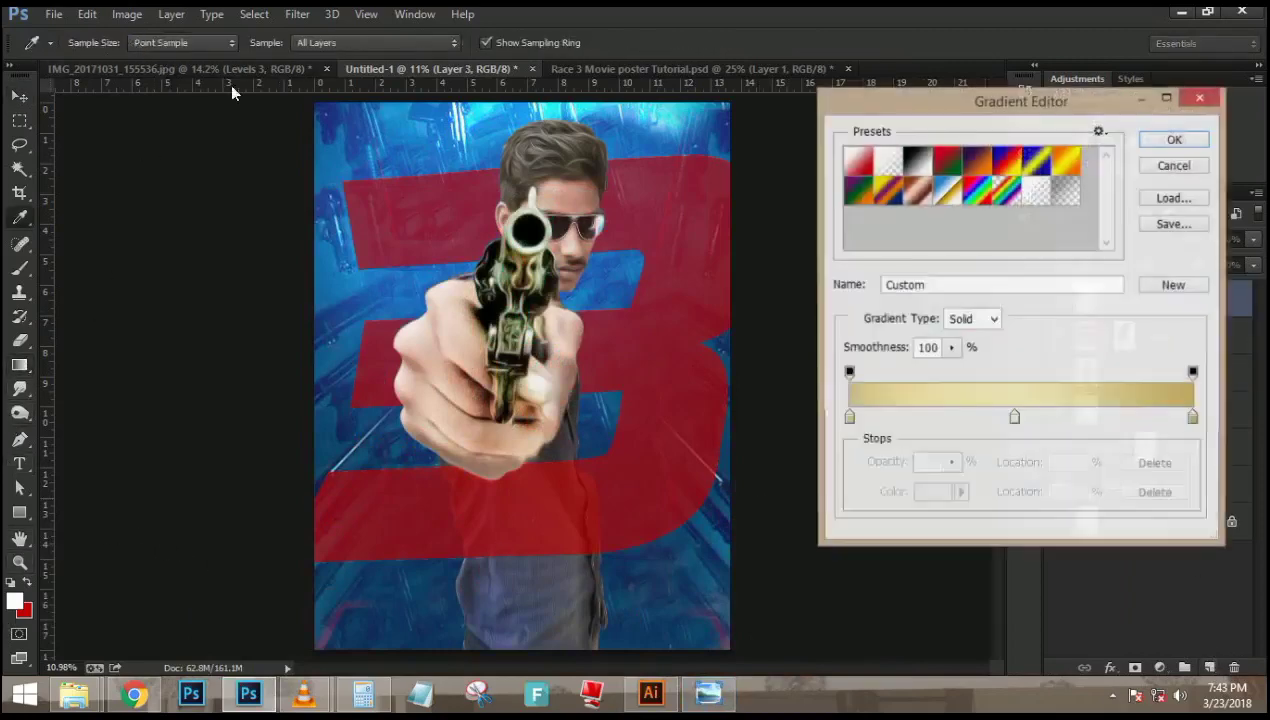
pyautogui.click(888, 160)
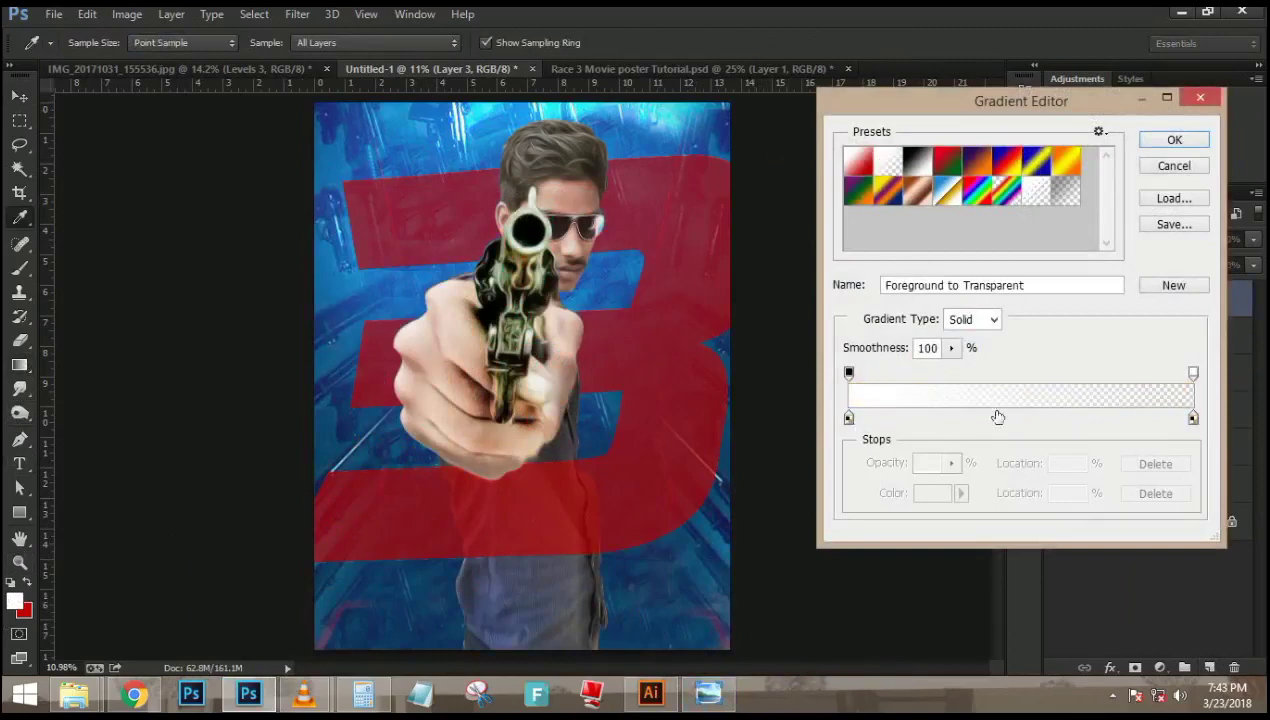
# Set the gradient's left stop to black and reset colours to default black and white
pyautogui.doubleClick(848, 417)
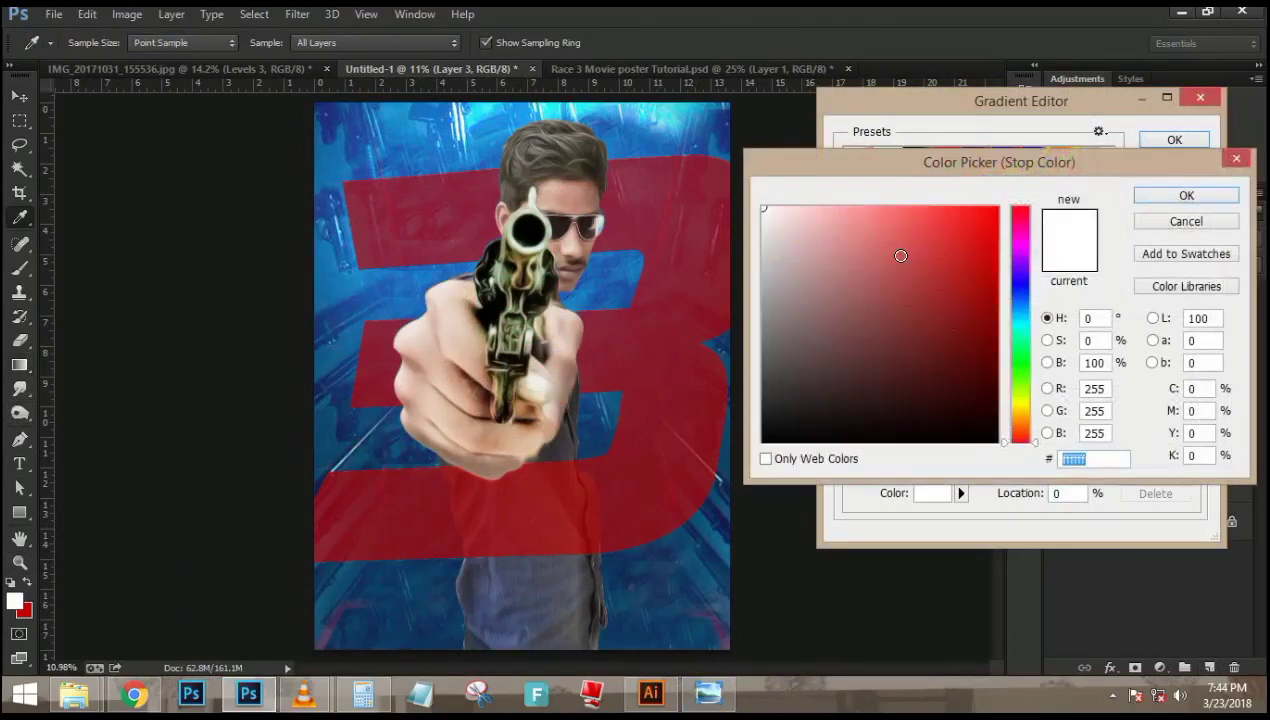
pyautogui.moveTo(900, 255); pyautogui.dragTo(762, 442)
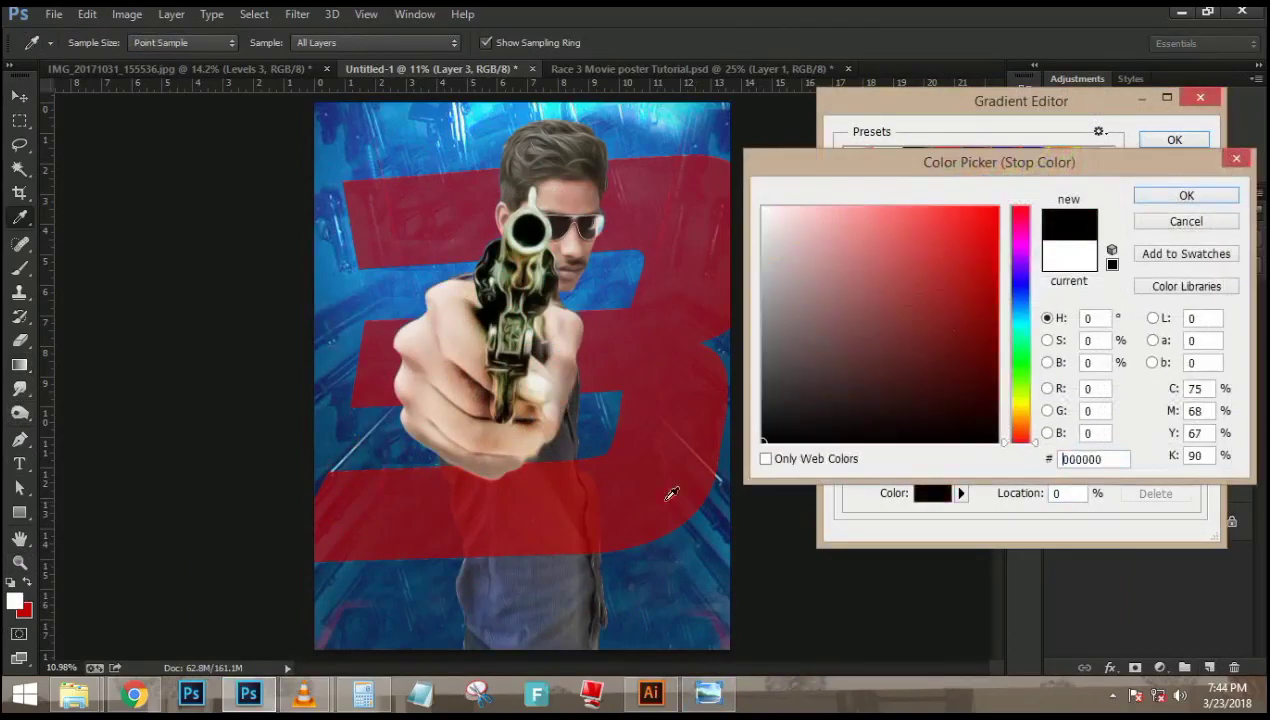
pyautogui.click(1180, 192)
pyautogui.click(1178, 141)
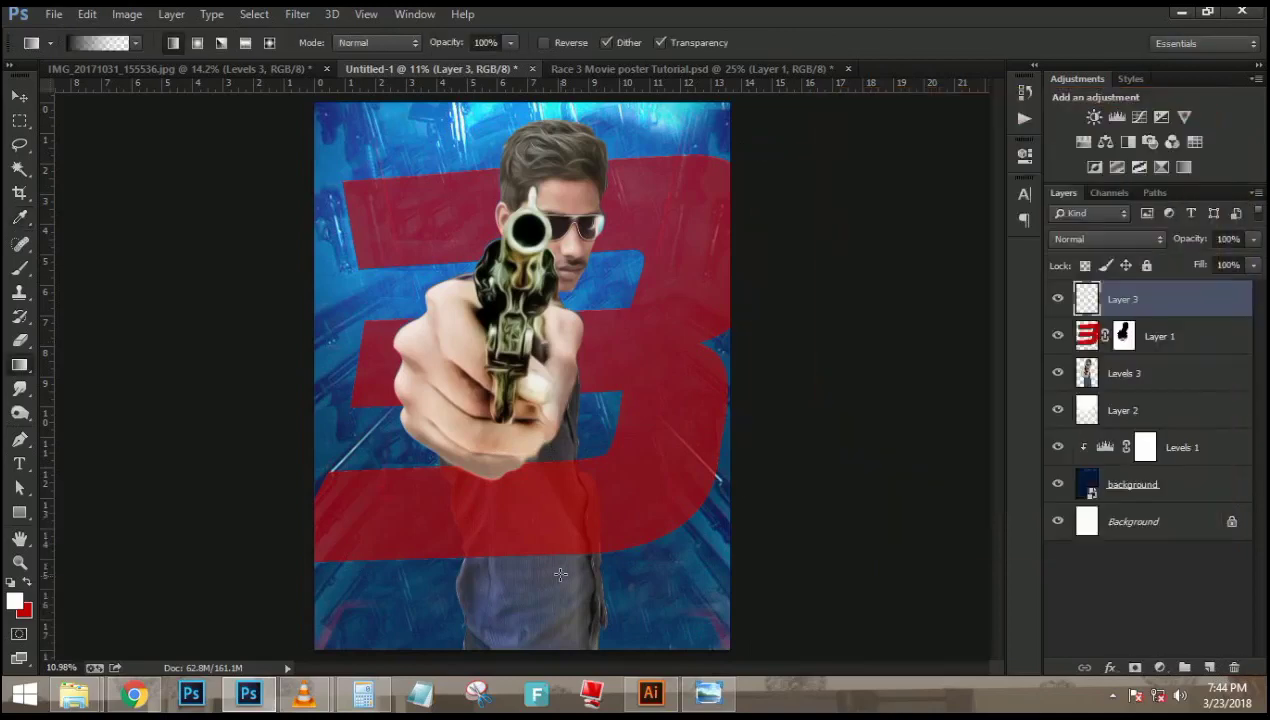
pyautogui.click(10, 583)
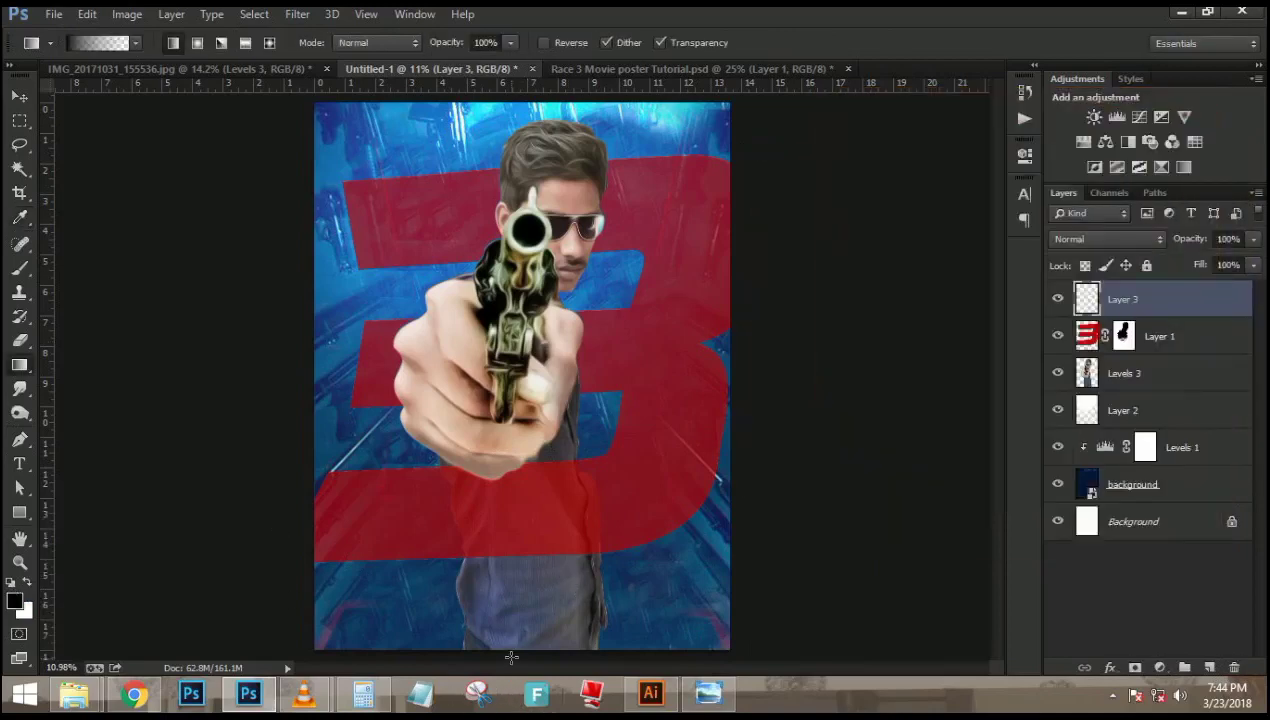
# Drag black gradients up from the poster bottom at 65% opacity, undoing one attempt
pyautogui.moveTo(510, 645); pyautogui.dragTo(541, 502)
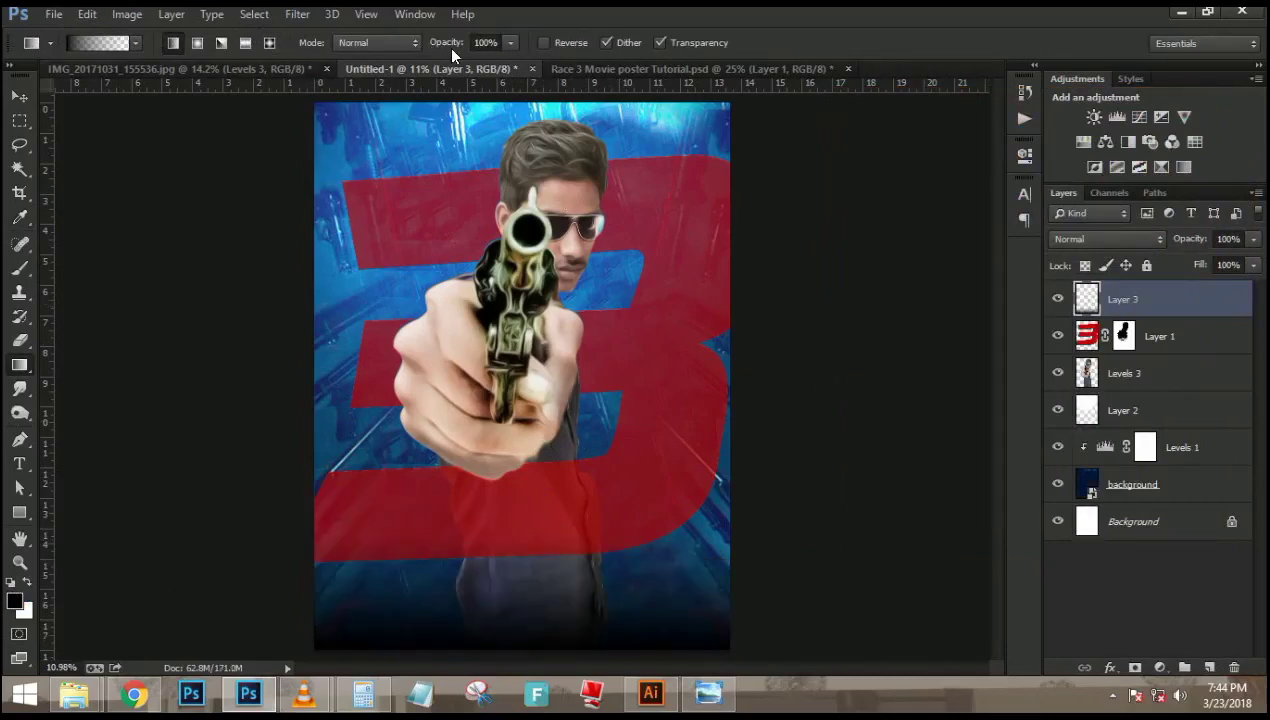
pyautogui.moveTo(446, 49); pyautogui.dragTo(420, 48)
pyautogui.moveTo(532, 646); pyautogui.dragTo(524, 472)
pyautogui.hotkey('ctrl', 'z')
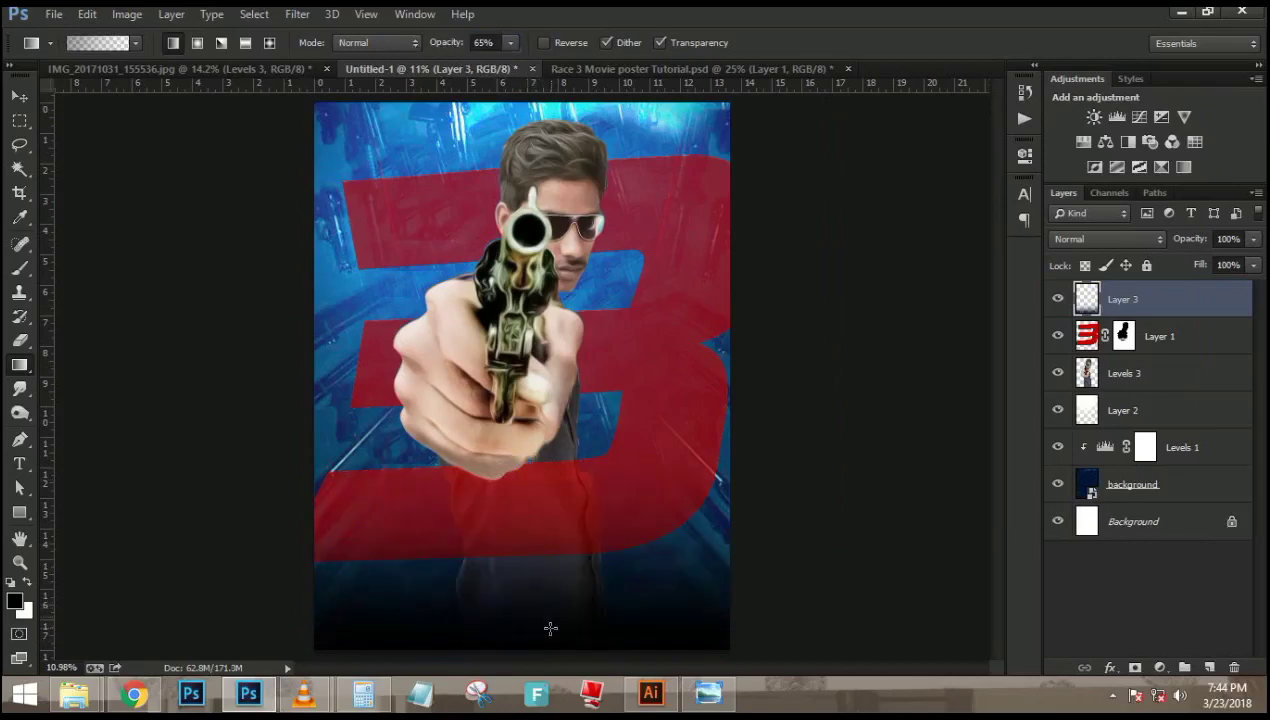
pyautogui.moveTo(548, 619); pyautogui.dragTo(594, 495)
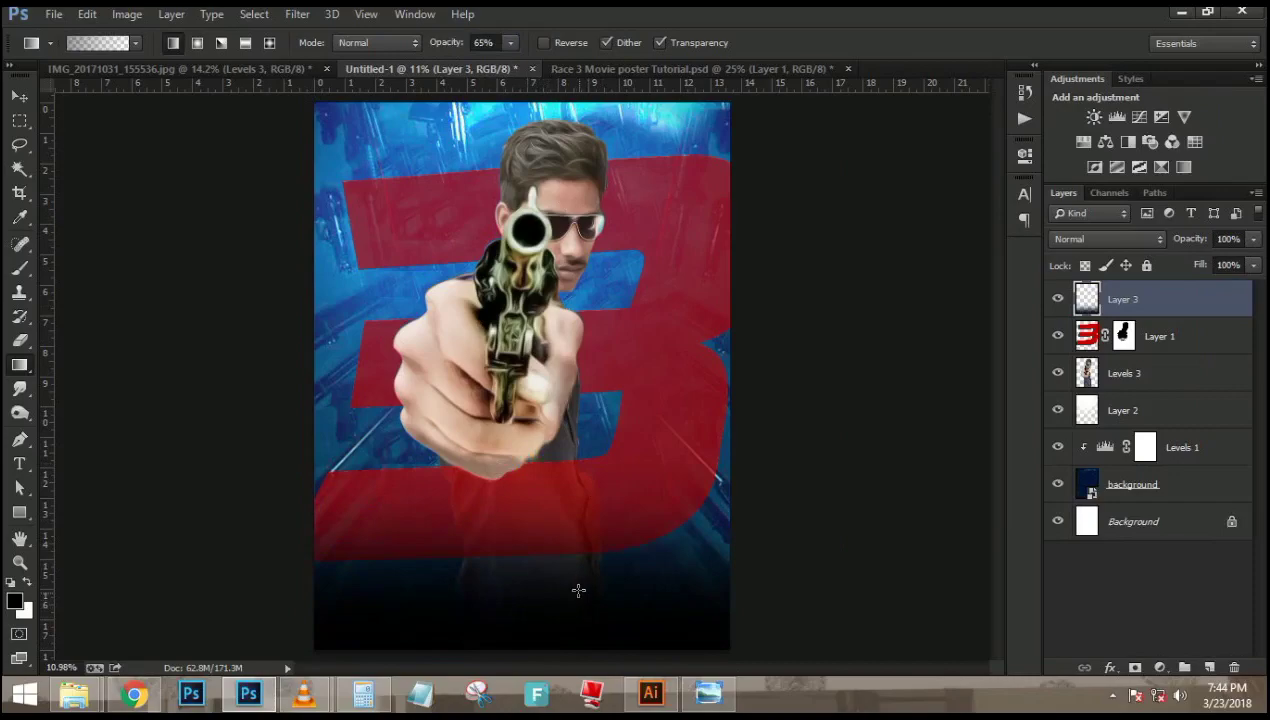
# Check the reference Race 3 poster, then lay another black gradient over the canvas bottom
pyautogui.click(706, 695)
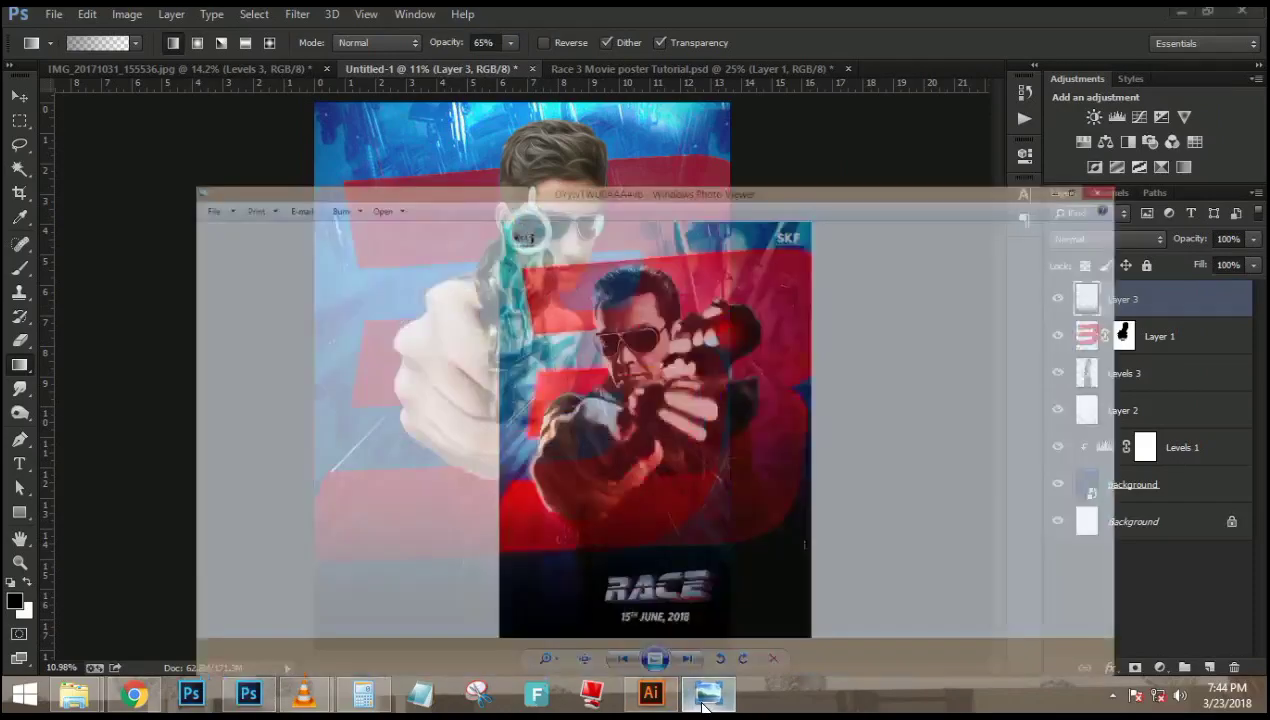
pyautogui.click(706, 695)
pyautogui.click(706, 695)
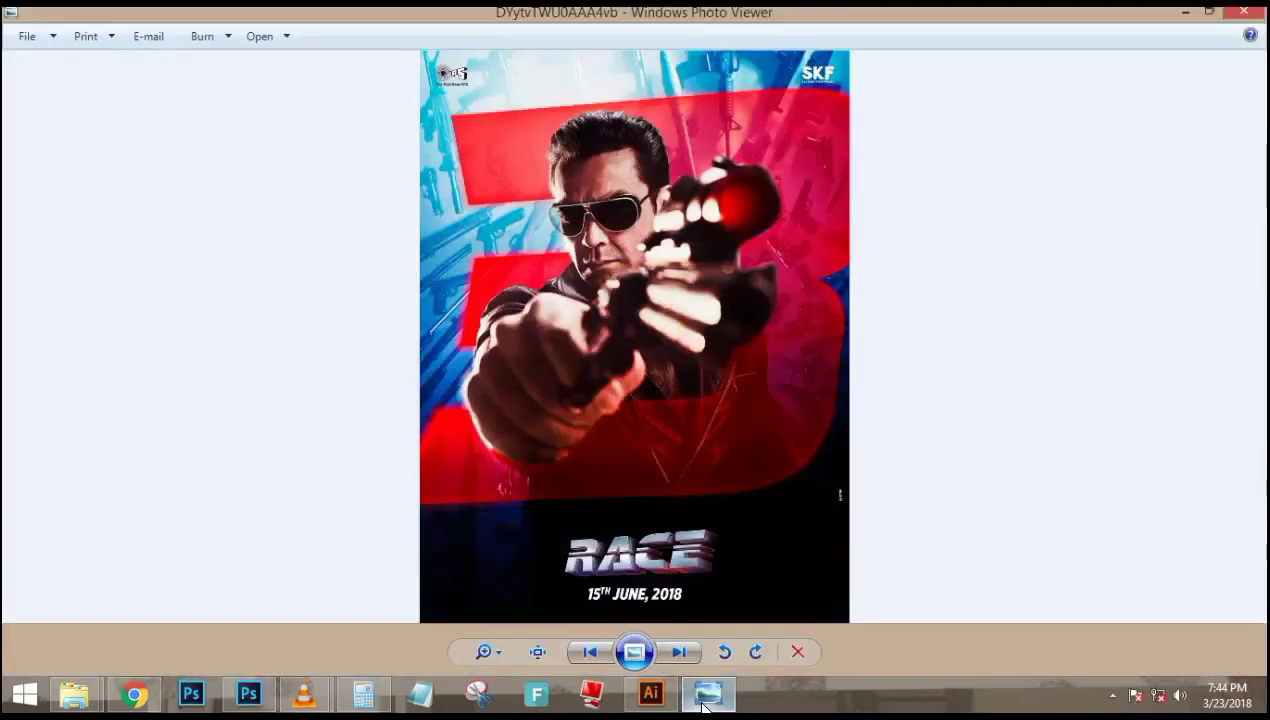
pyautogui.click(706, 695)
pyautogui.moveTo(527, 634); pyautogui.dragTo(545, 485)
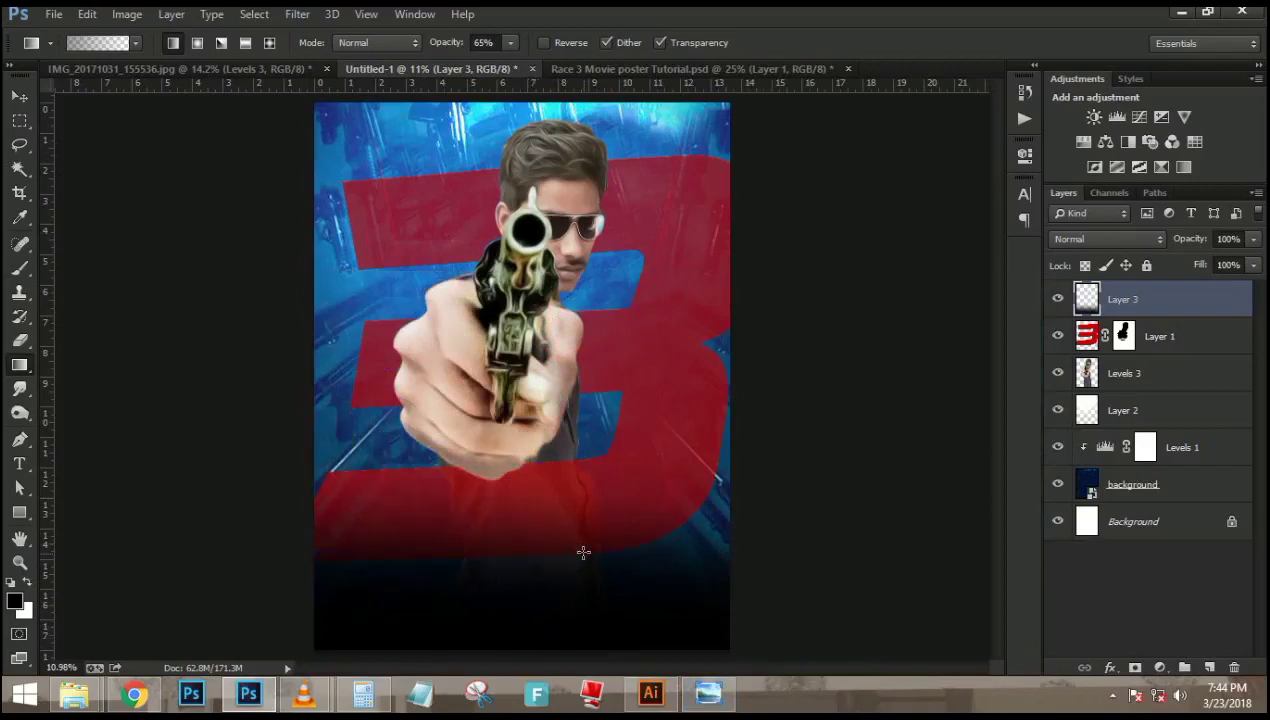
# Hide Layer 3 and use the Crop tool to extend the canvas below the poster
pyautogui.click(1056, 300)
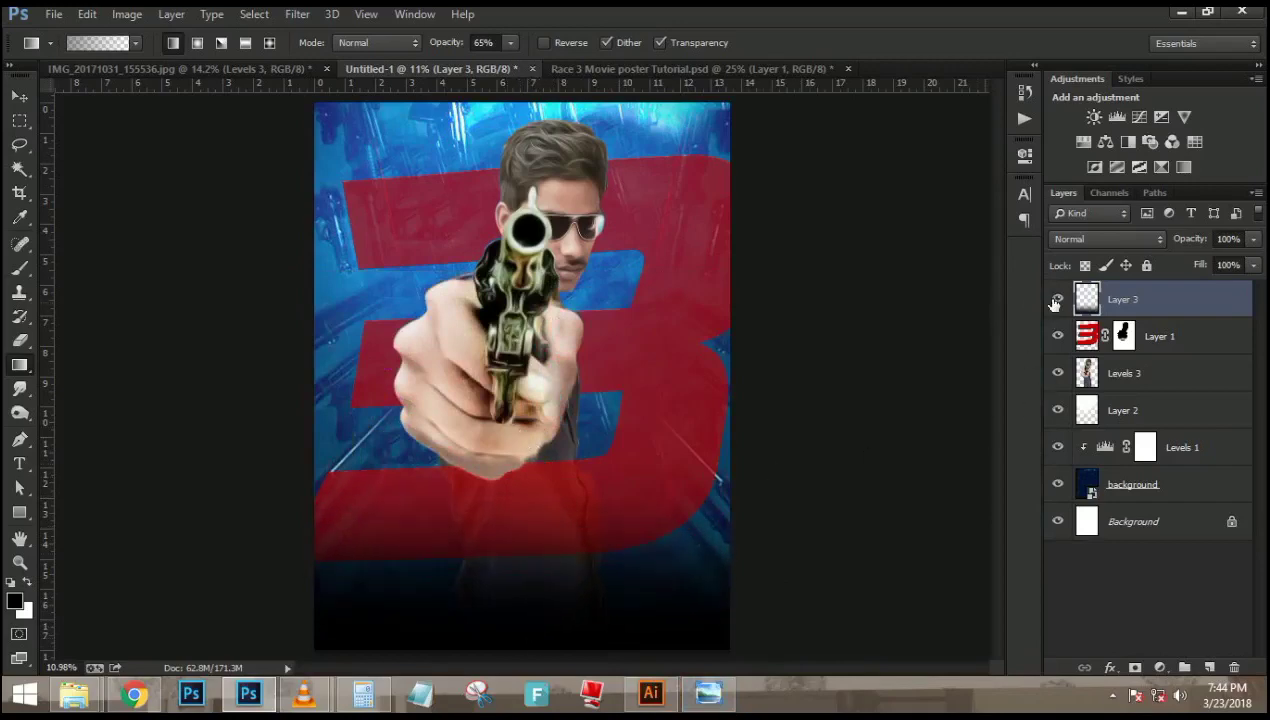
pyautogui.click(1056, 300)
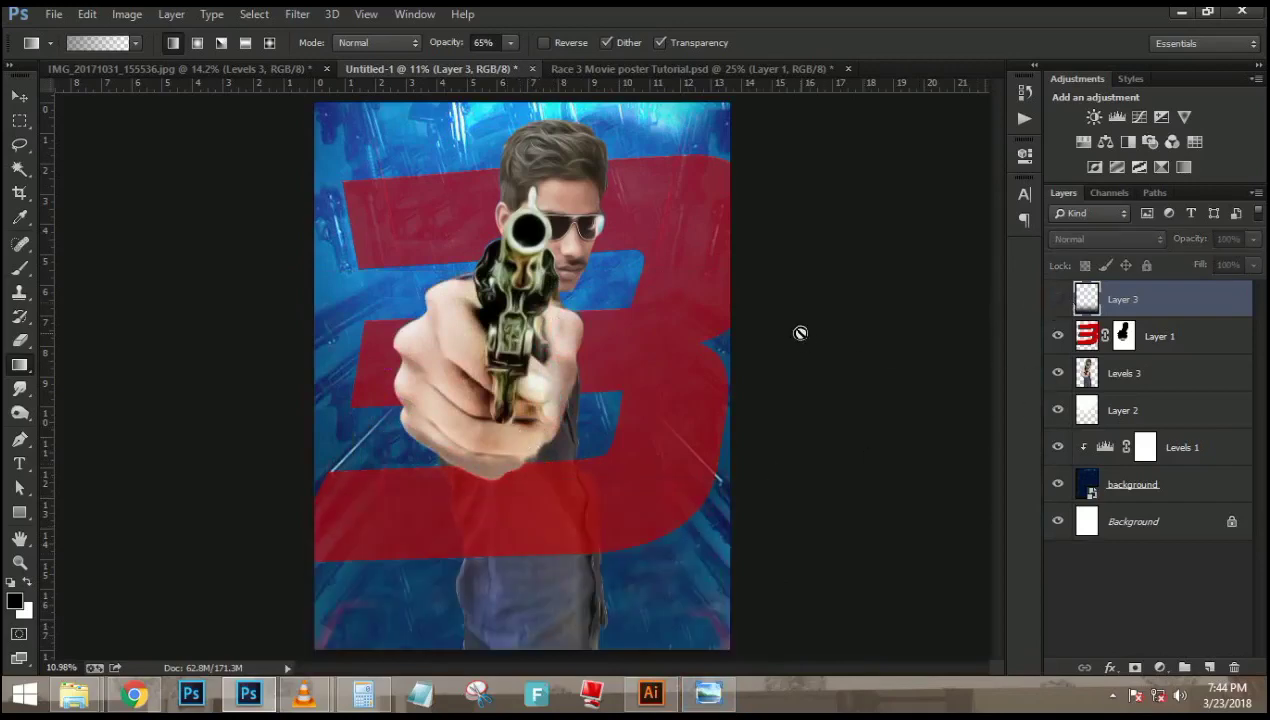
pyautogui.press('c')
pyautogui.hotkey('ctrl', '-')
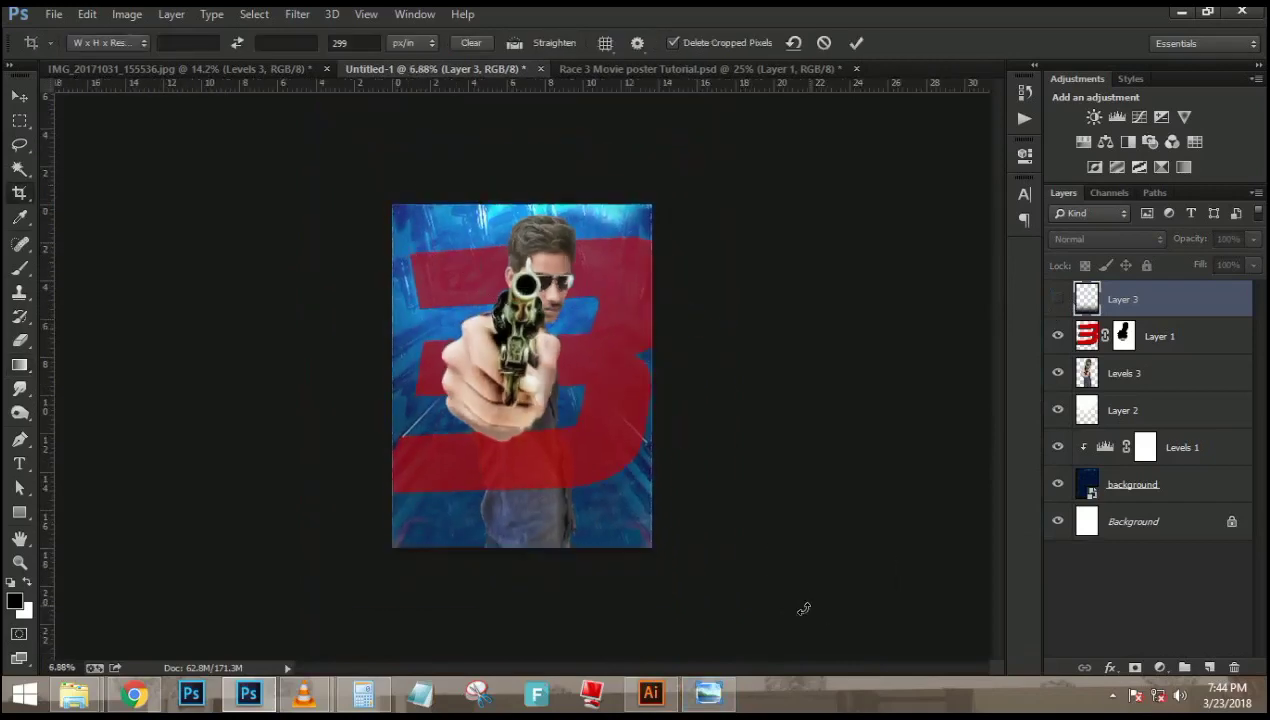
pyautogui.click(512, 548)
pyautogui.moveTo(528, 548)
pyautogui.mouseDown()
pyautogui.moveTo(533, 577)
pyautogui.moveTo(535, 552)
pyautogui.mouseUp()
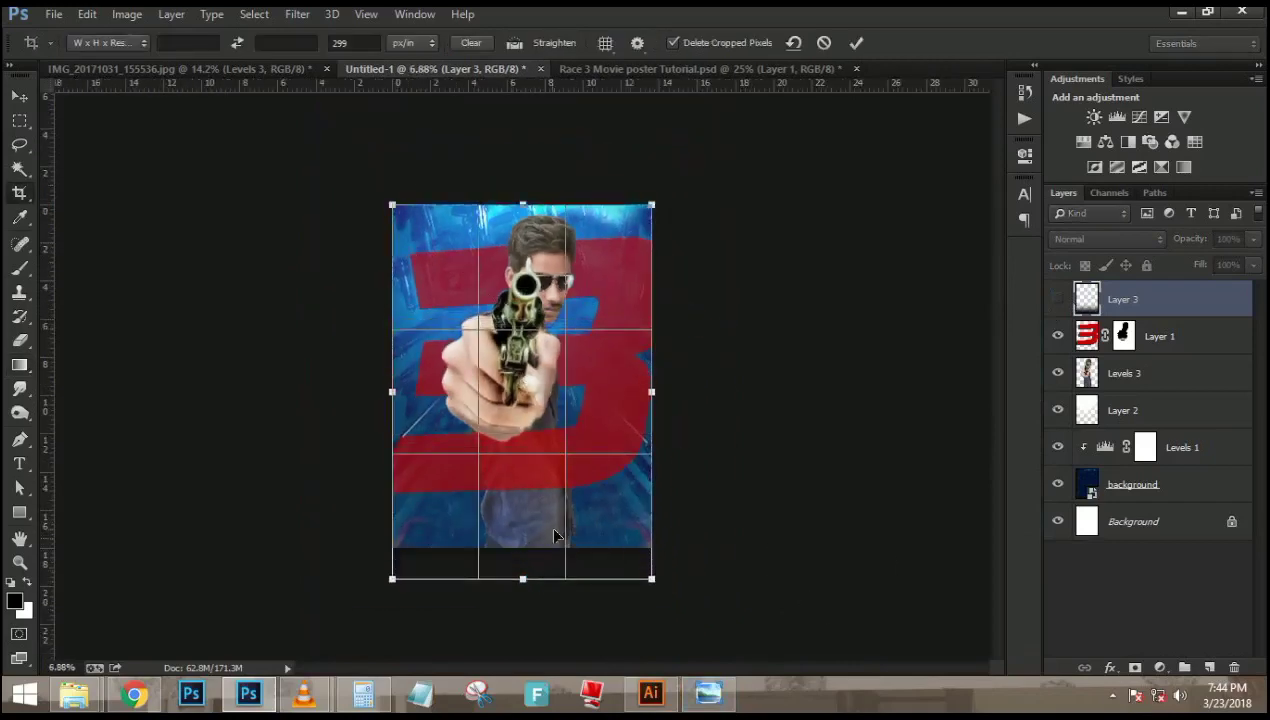
pyautogui.doubleClick(565, 507)
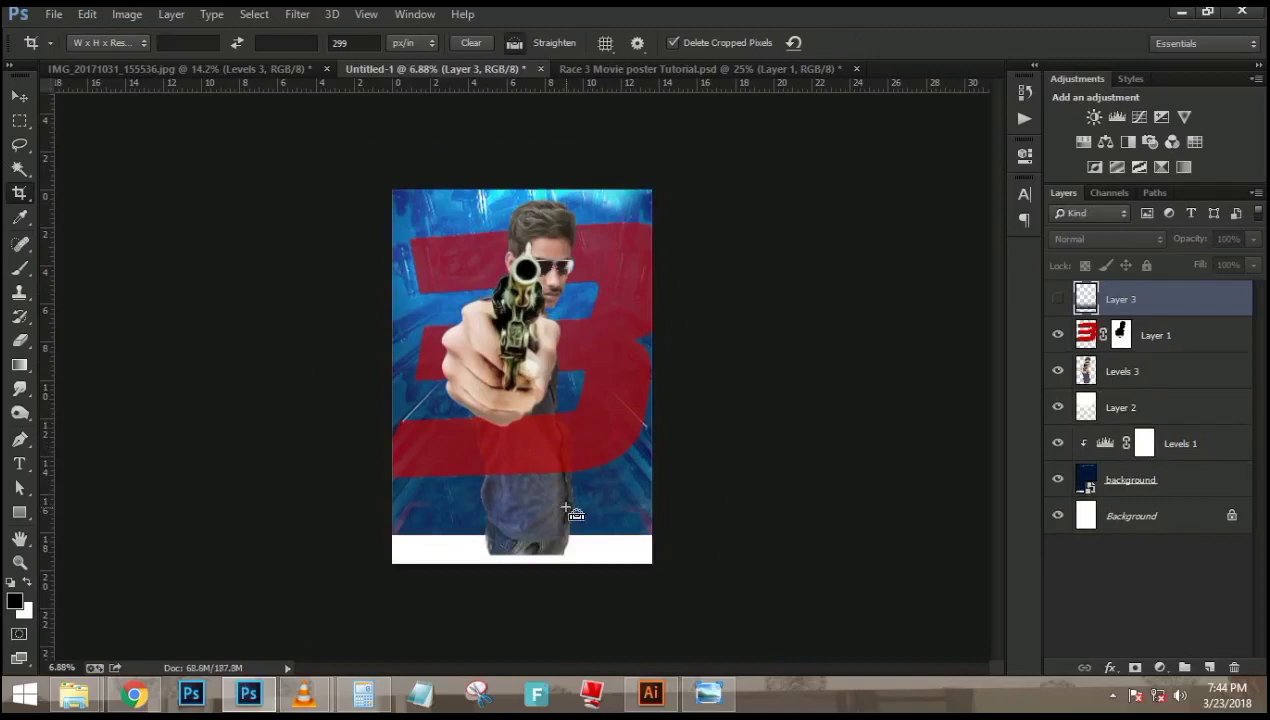
pyautogui.hotkey('ctrl', '0')
# Show Layer 3, move the black fade down and stretch it to about 110% height
pyautogui.click(1058, 298)
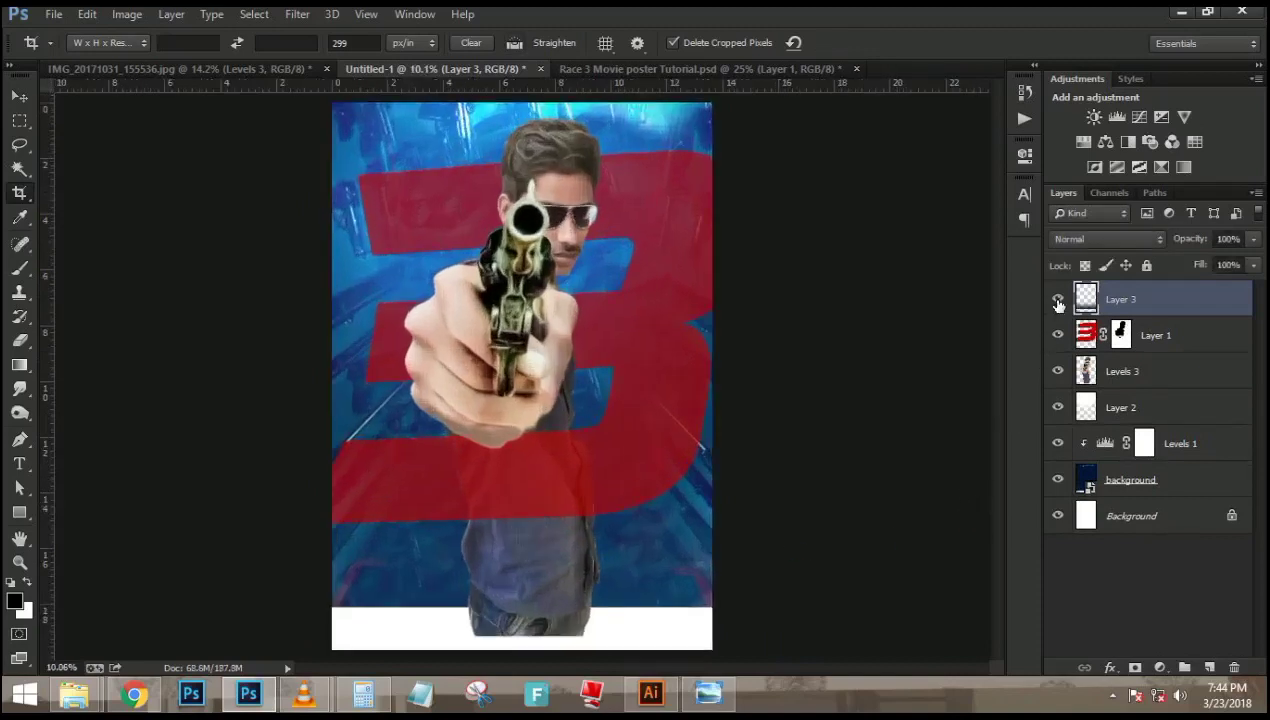
pyautogui.click(19, 95)
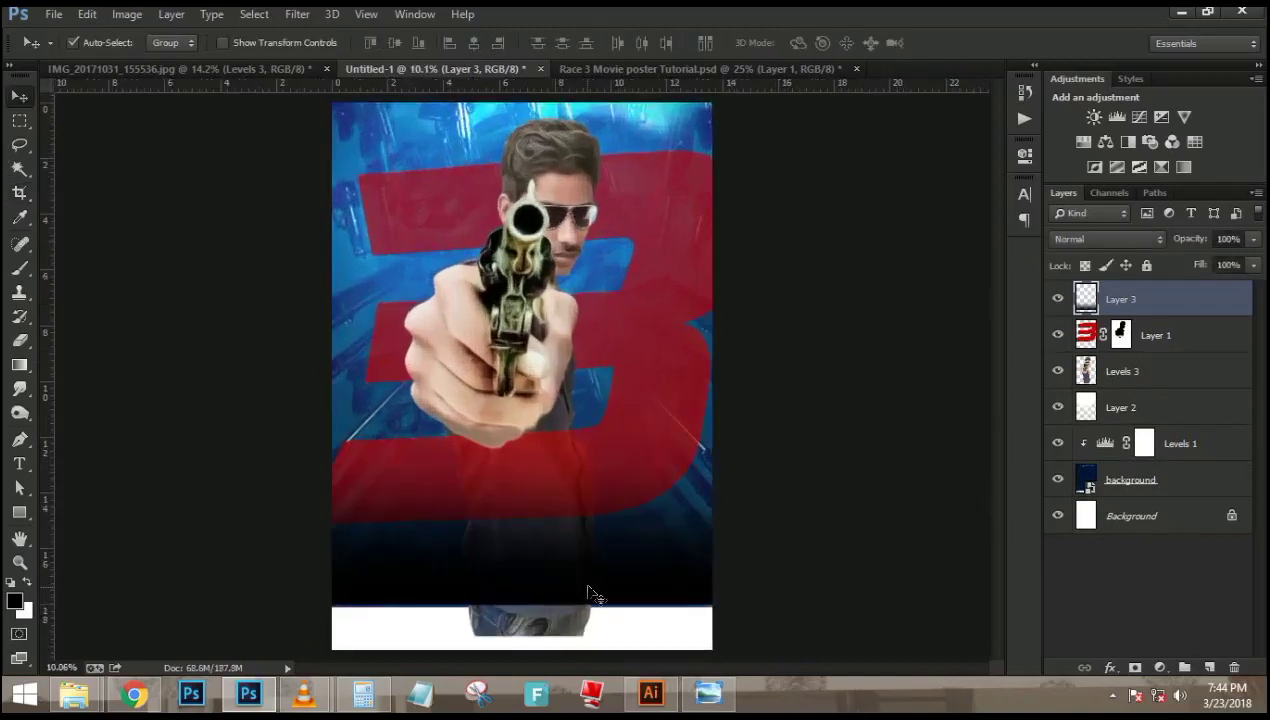
pyautogui.moveTo(589, 593)
pyautogui.mouseDown()
pyautogui.moveTo(605, 609)
pyautogui.moveTo(589, 609)
pyautogui.mouseUp()
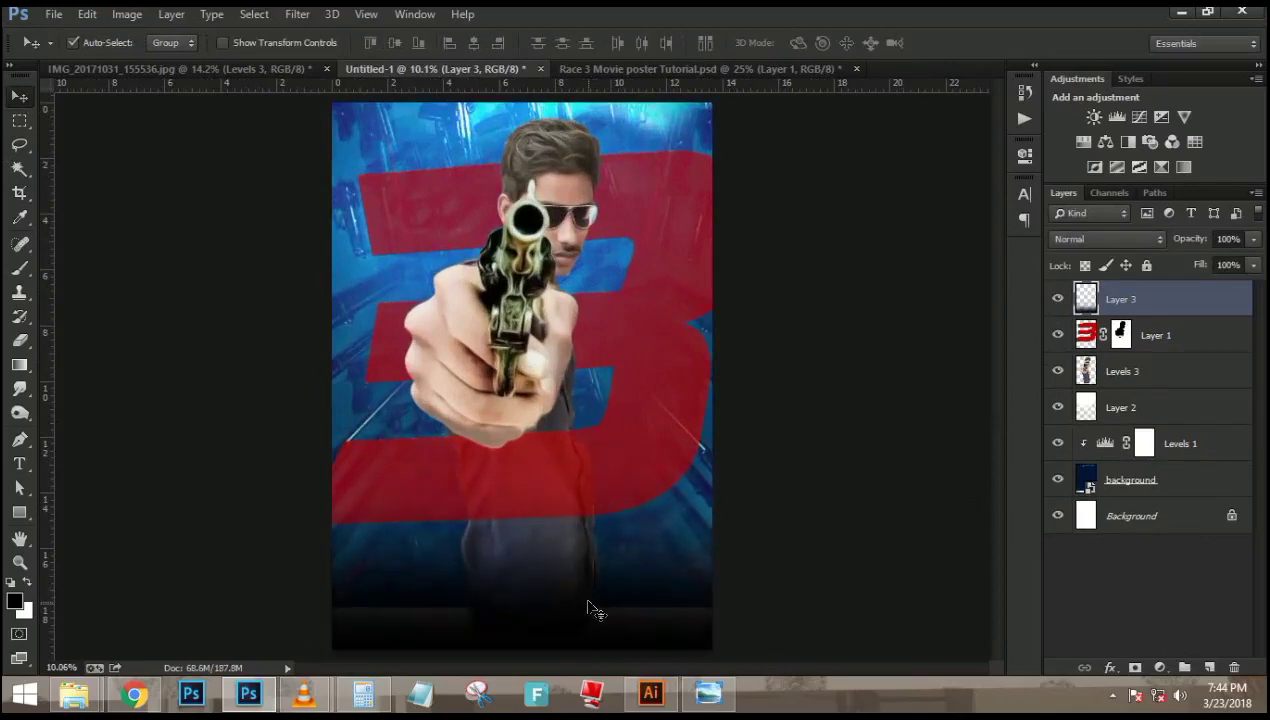
pyautogui.hotkey('ctrl', 't')
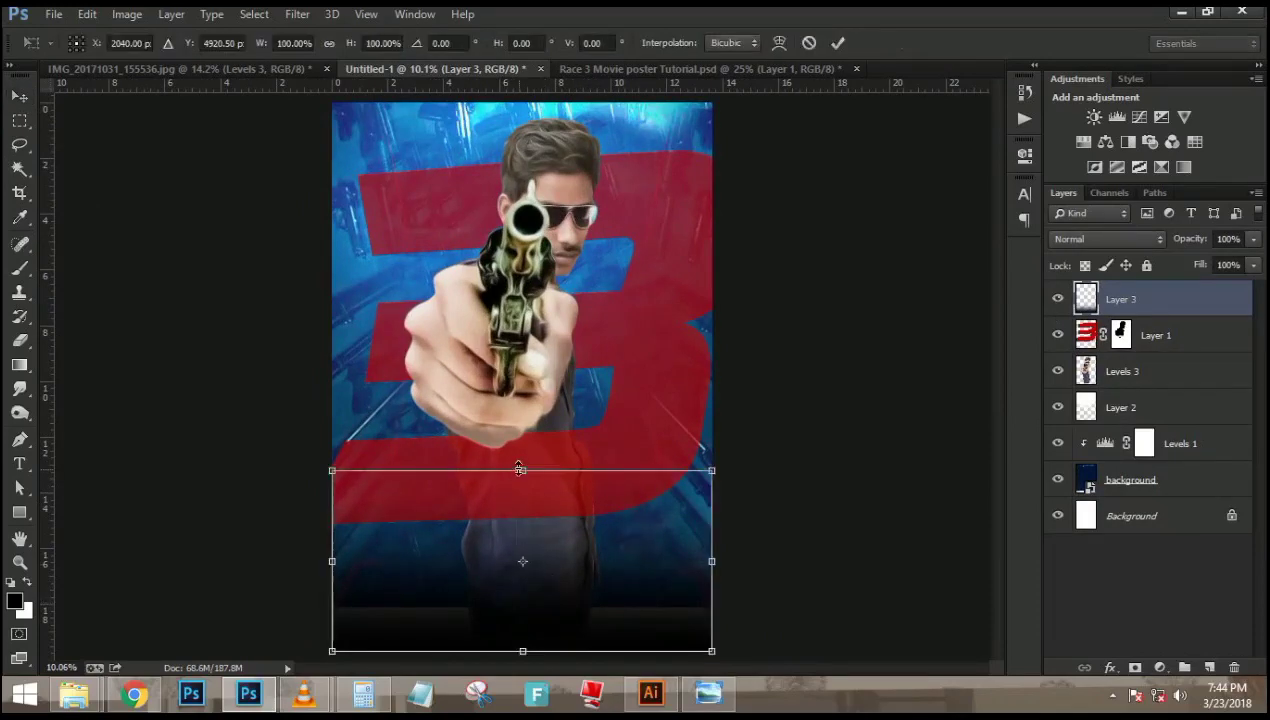
pyautogui.moveTo(520, 469)
pyautogui.mouseDown()
pyautogui.moveTo(523, 362)
pyautogui.moveTo(524, 488)
pyautogui.mouseUp()
pyautogui.press('Return')
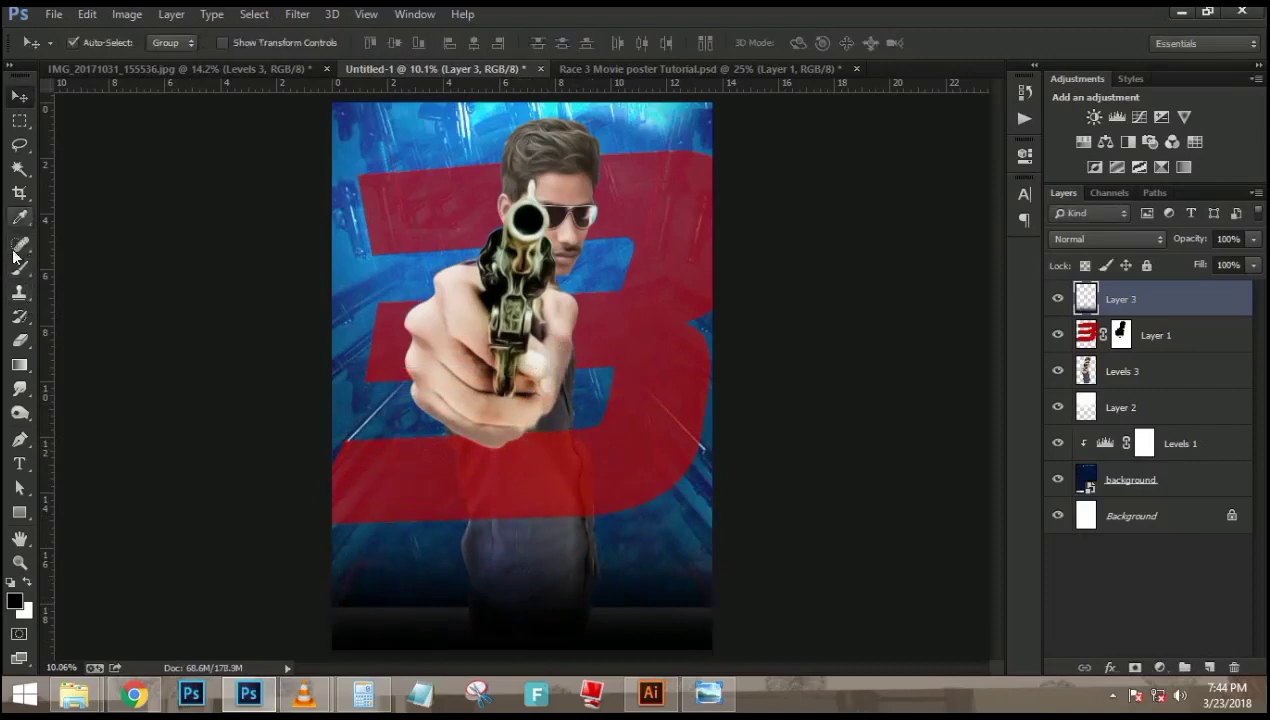
# Drag three more black gradients up from the poster bottom and lower Layer 3's opacity
pyautogui.click(19, 364)
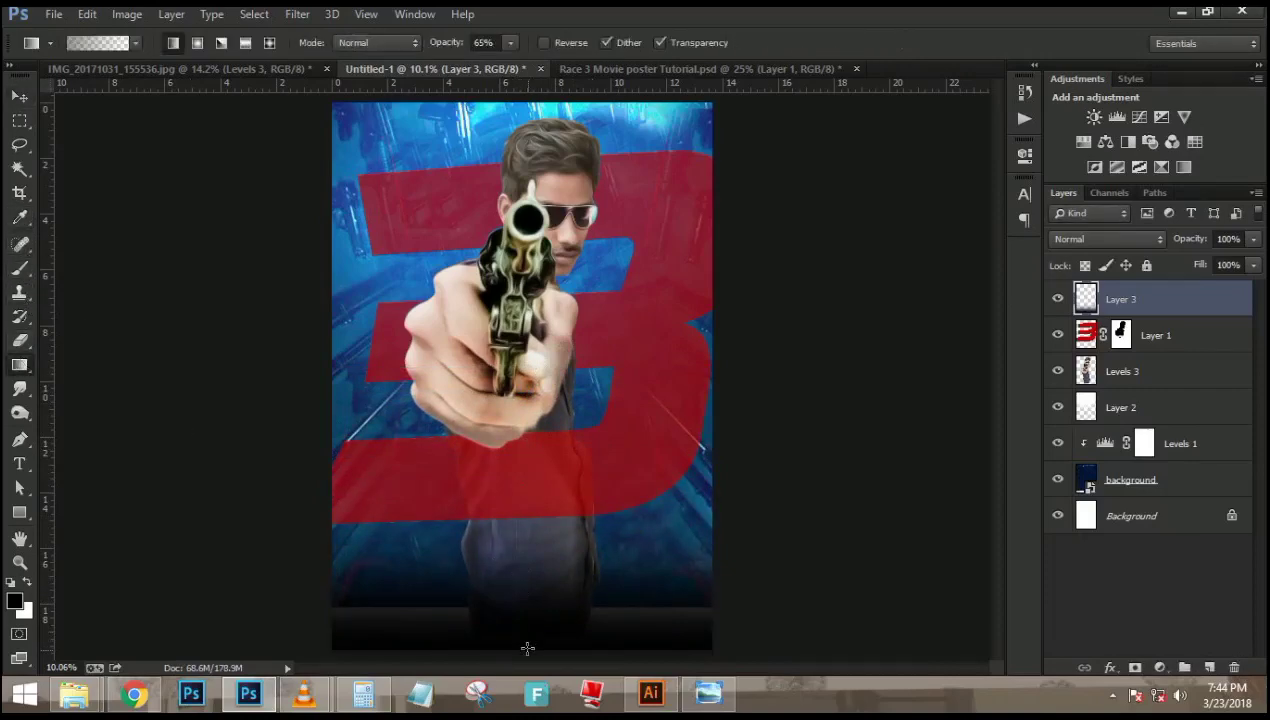
pyautogui.moveTo(527, 648); pyautogui.dragTo(516, 516)
pyautogui.moveTo(533, 624); pyautogui.dragTo(530, 511)
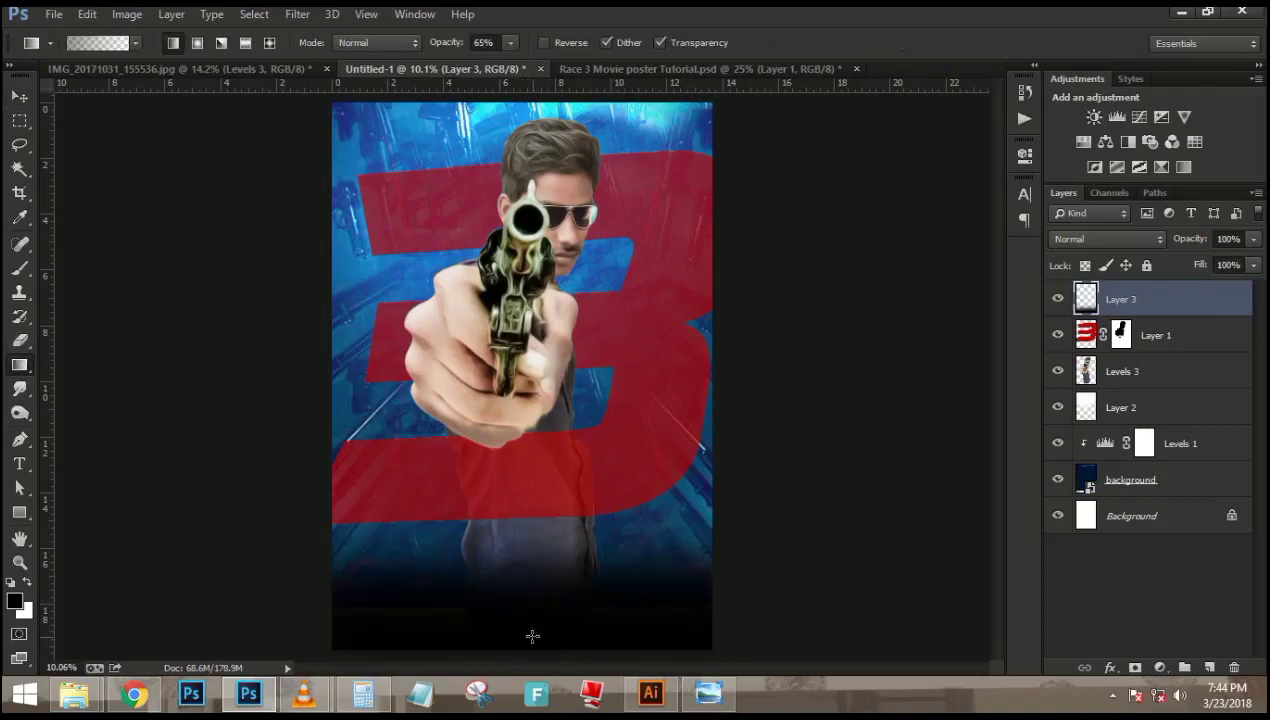
pyautogui.moveTo(533, 598); pyautogui.dragTo(565, 372)
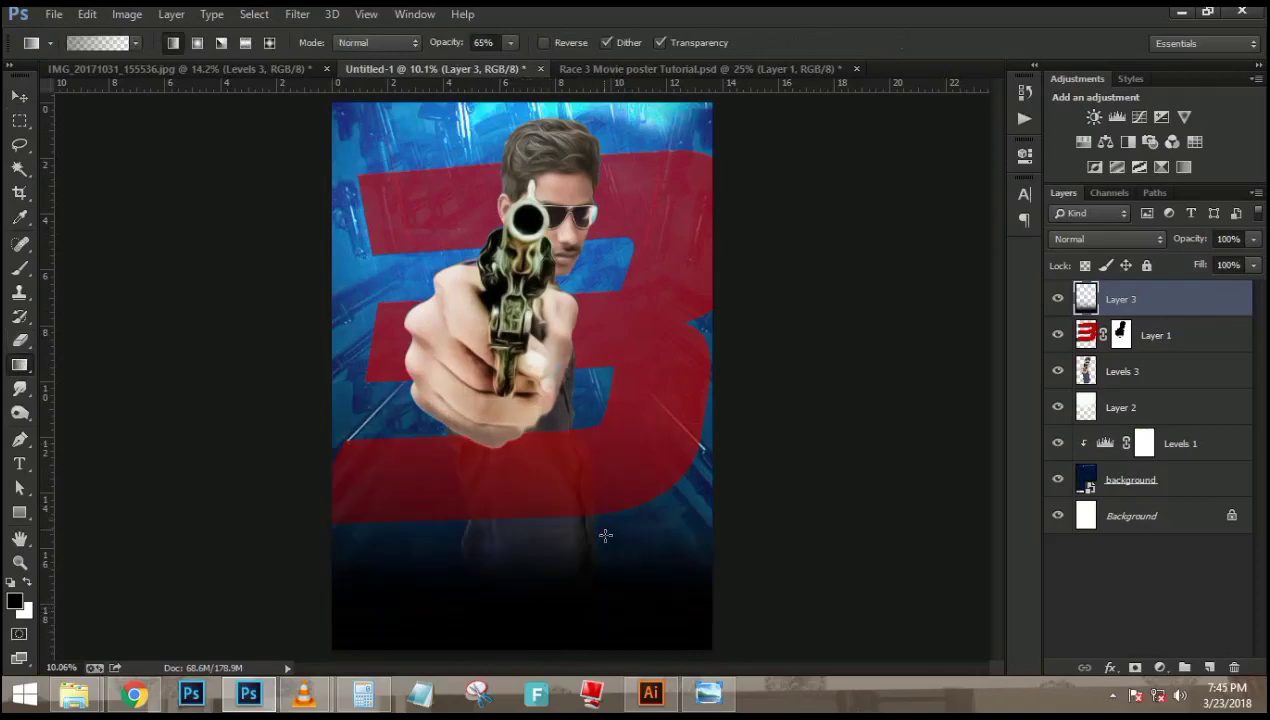
pyautogui.moveTo(1182, 243); pyautogui.dragTo(1215, 238)
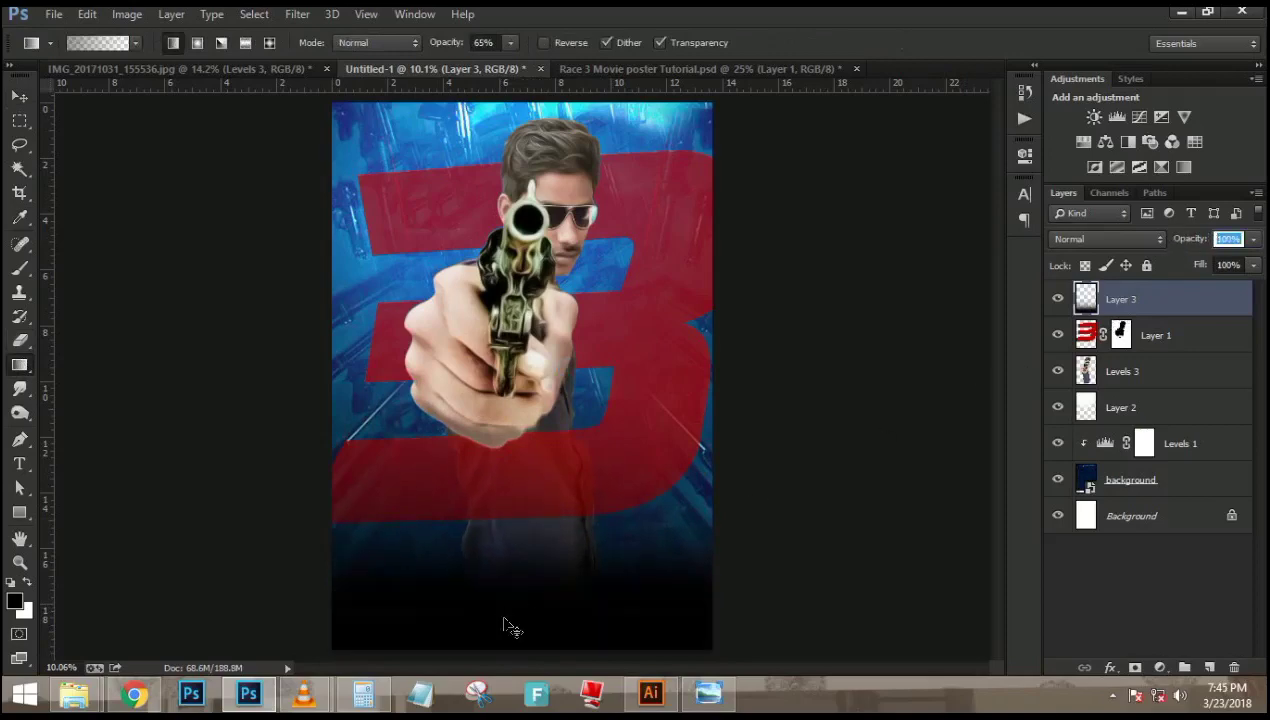
# Compare the deepened fade with the reference Race 3 poster in Photo Viewer
pyautogui.click(19, 95)
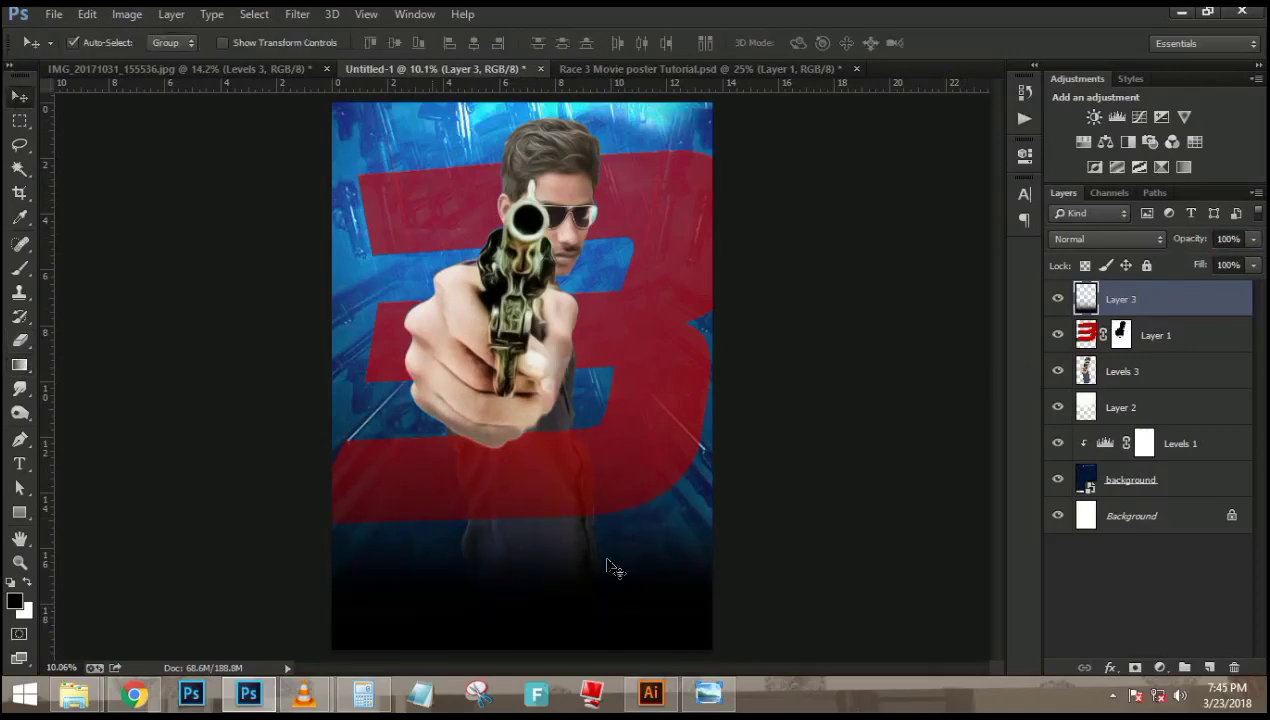
pyautogui.click(708, 693)
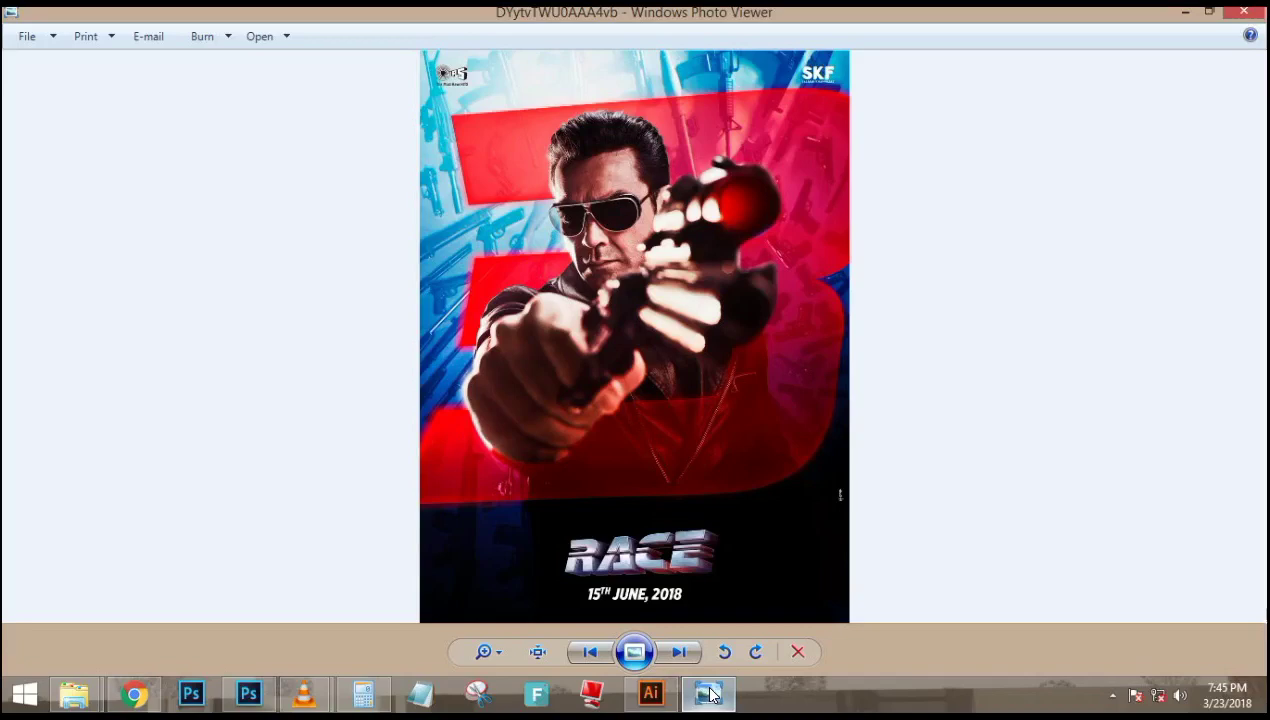
pyautogui.click(709, 694)
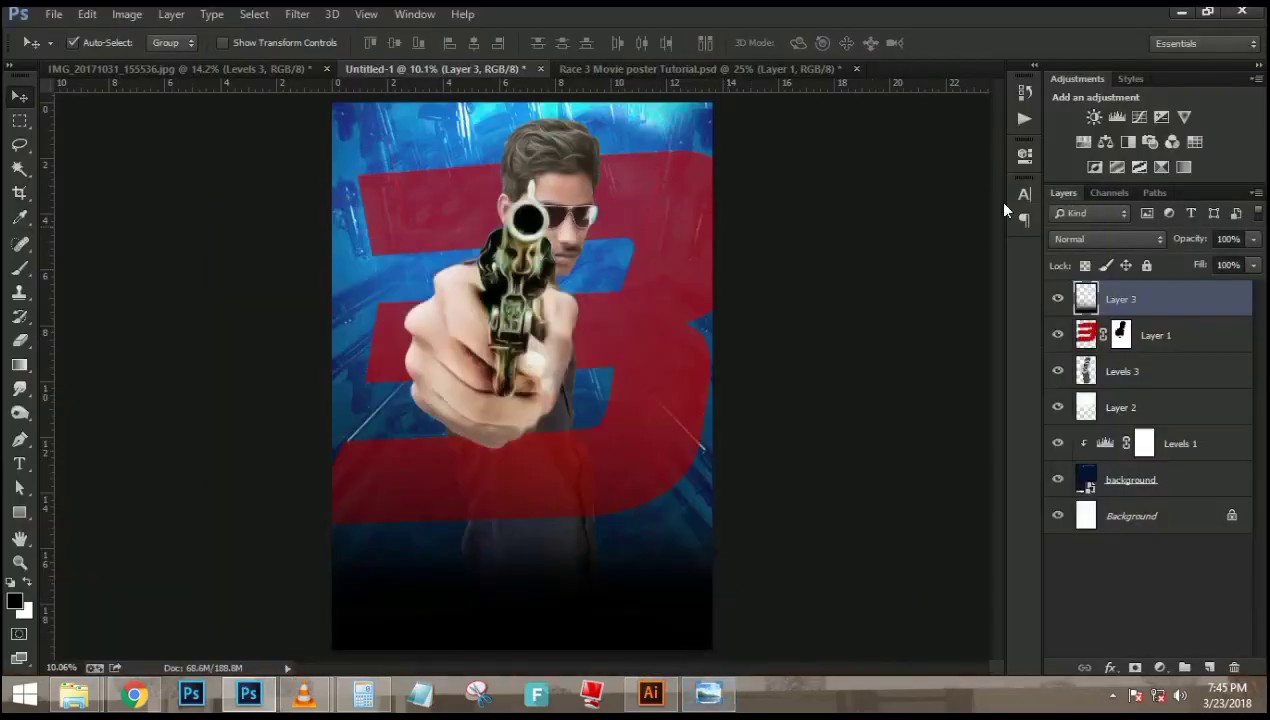
# Paste the chrome RACE title, move it toward the poster bottom, and compare with the reference
pyautogui.hotkey('ctrl', 'v')
pyautogui.hotkey('ctrl', 't')
pyautogui.moveTo(625, 330); pyautogui.dragTo(617, 382)
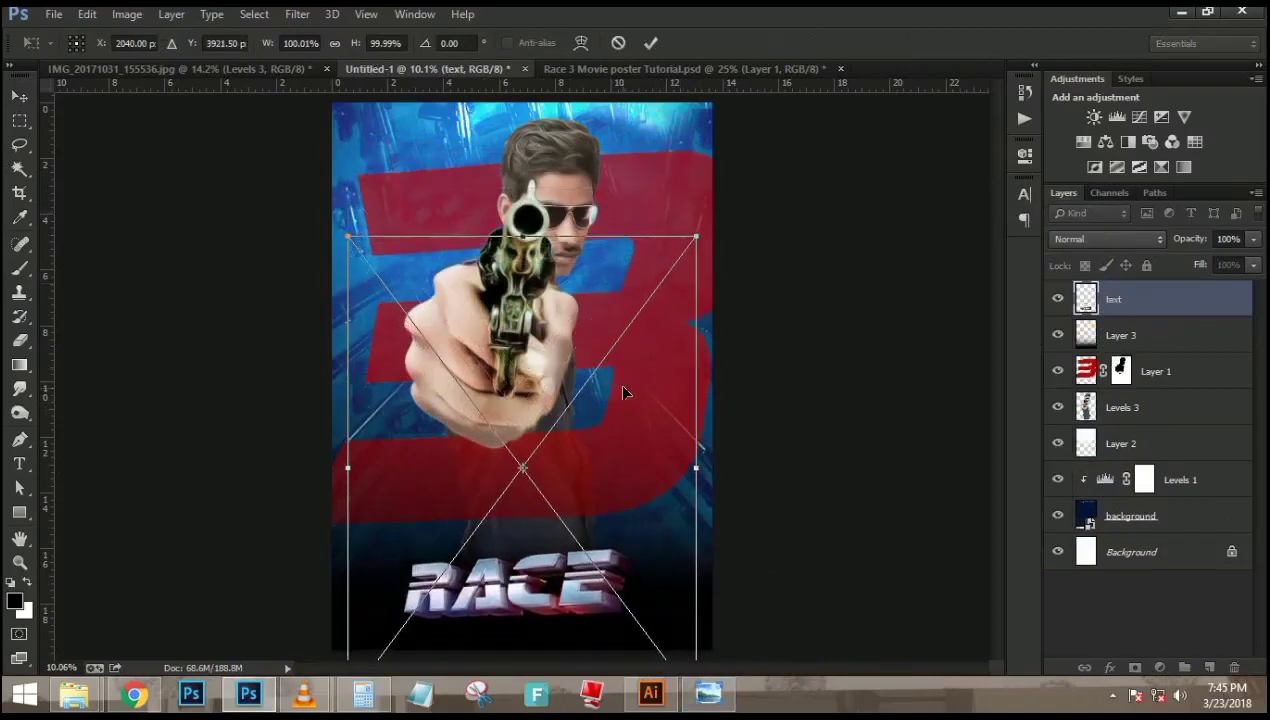
pyautogui.press('Return')
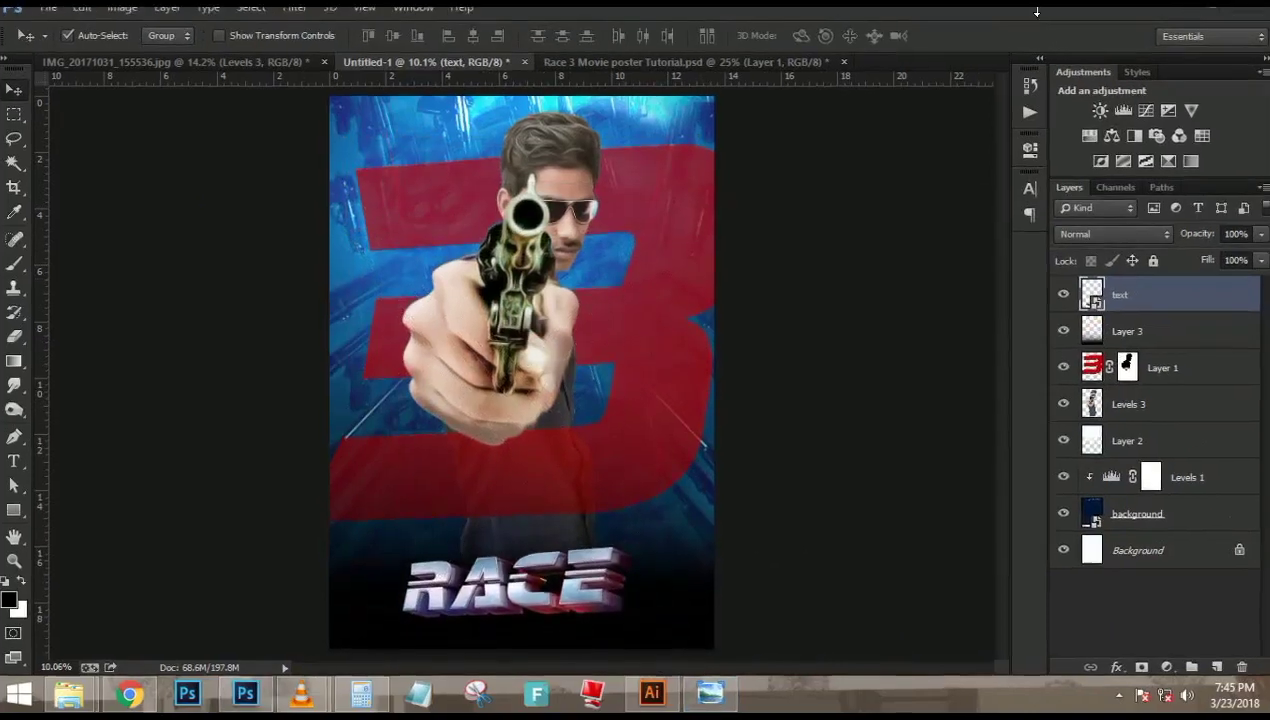
pyautogui.click(715, 692)
pyautogui.click(719, 692)
pyautogui.click(719, 692)
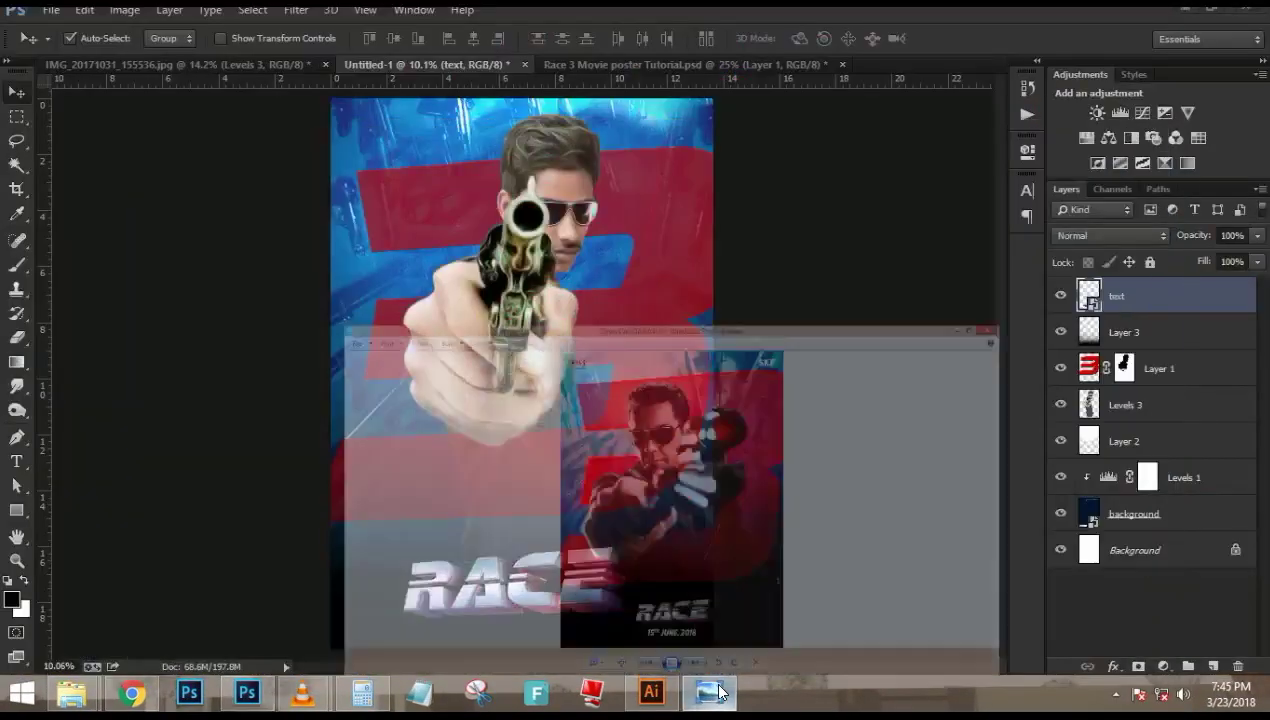
pyautogui.click(719, 692)
# Nudge the RACE title upward and start a new text layer beneath it
pyautogui.scroll(5, 591, 458)
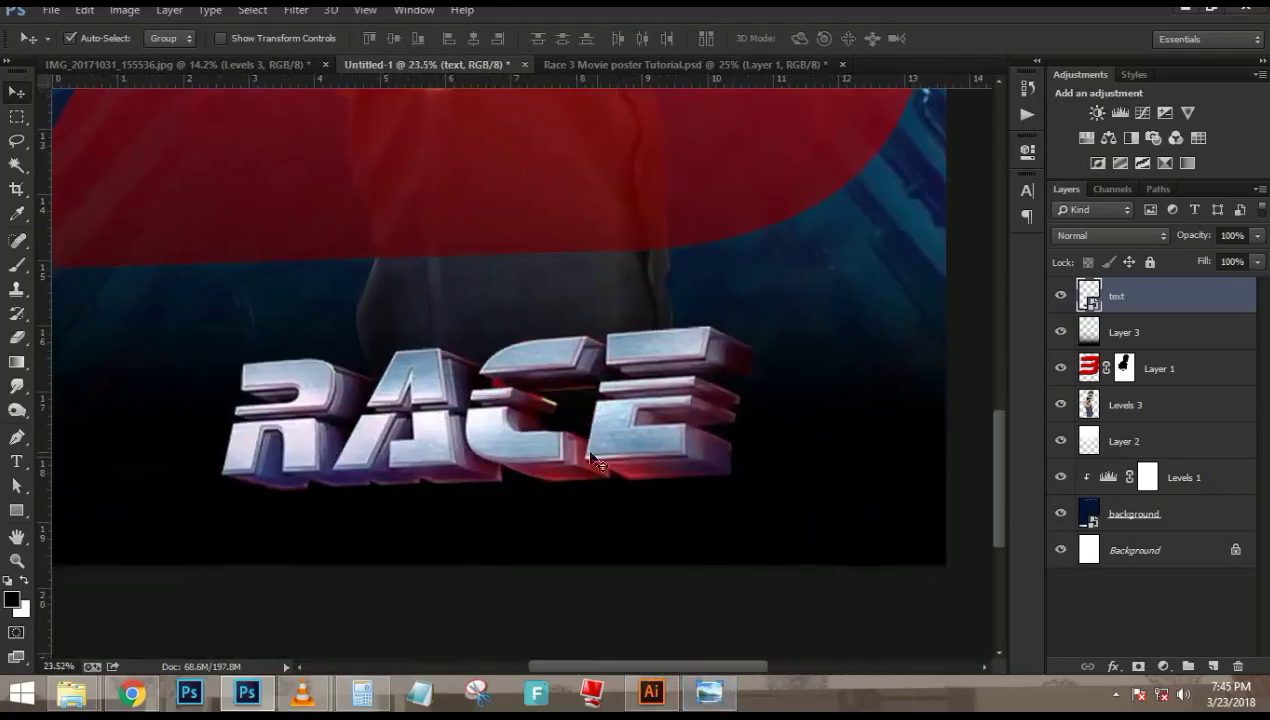
pyautogui.moveTo(591, 458); pyautogui.dragTo(540, 432)
pyautogui.scroll(-3, 572, 474)
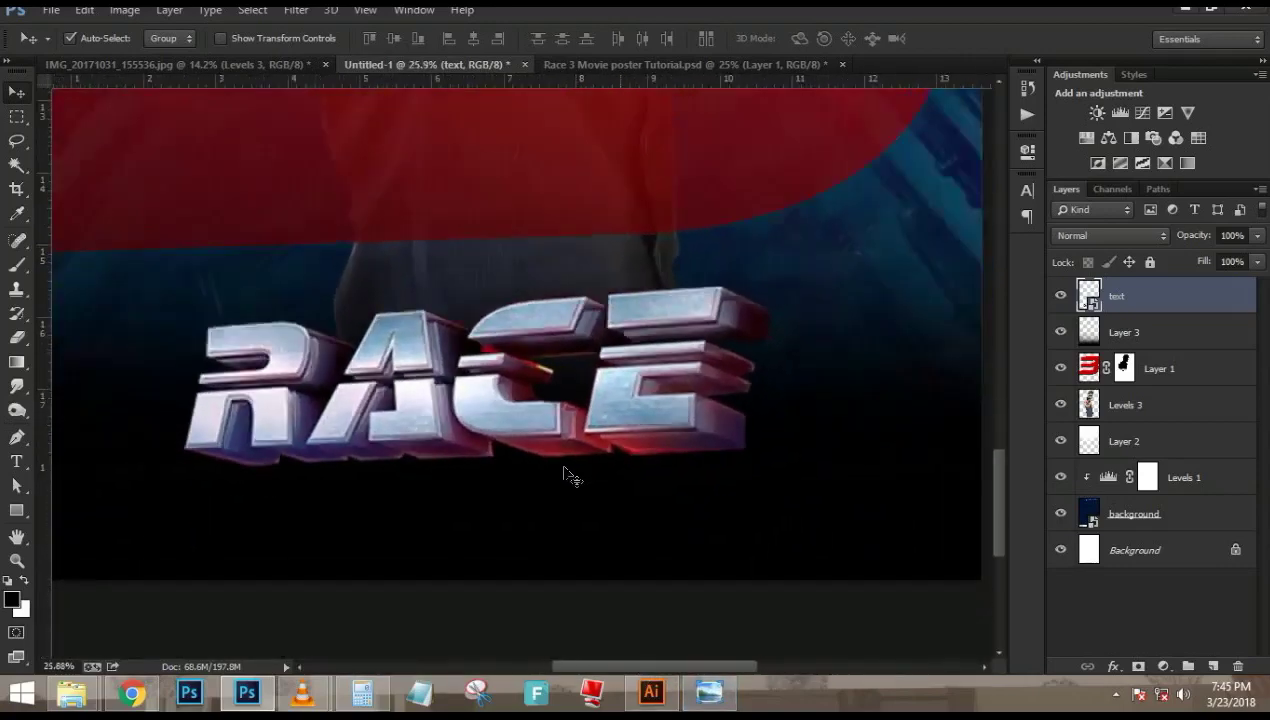
pyautogui.scroll(-1, 571, 477)
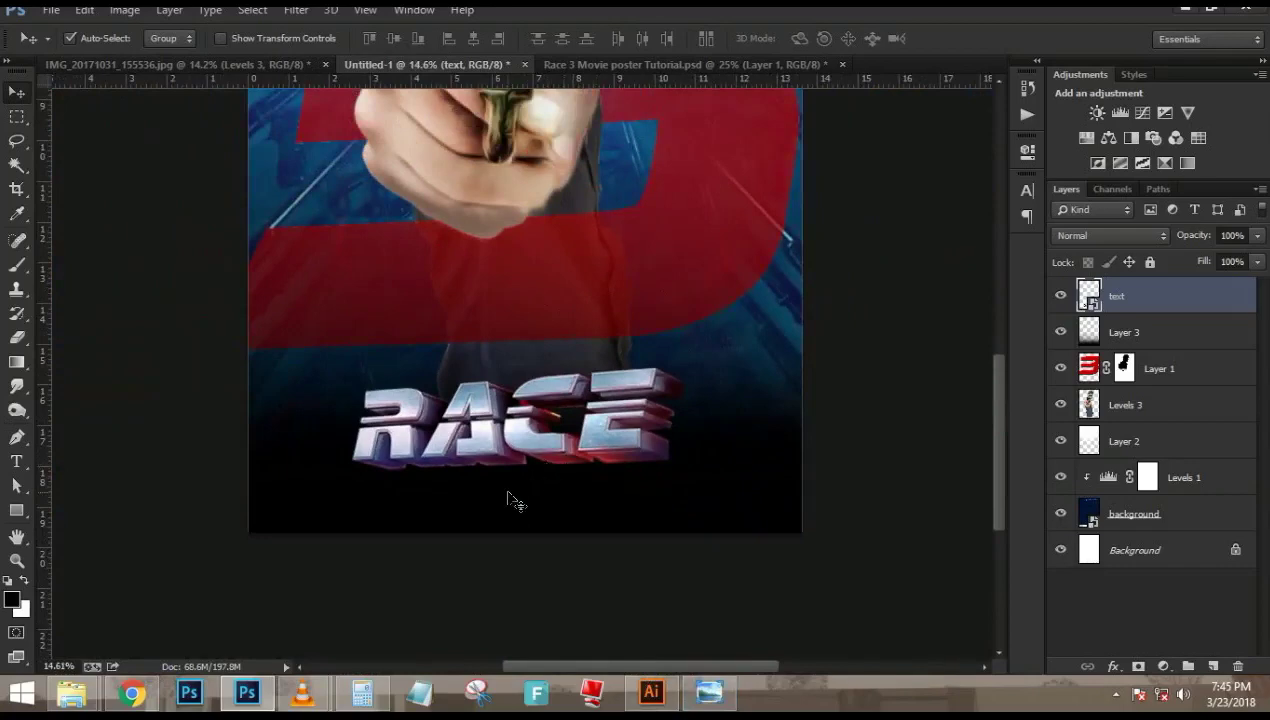
pyautogui.scroll(1, 507, 496)
pyautogui.moveTo(493, 443); pyautogui.dragTo(493, 433)
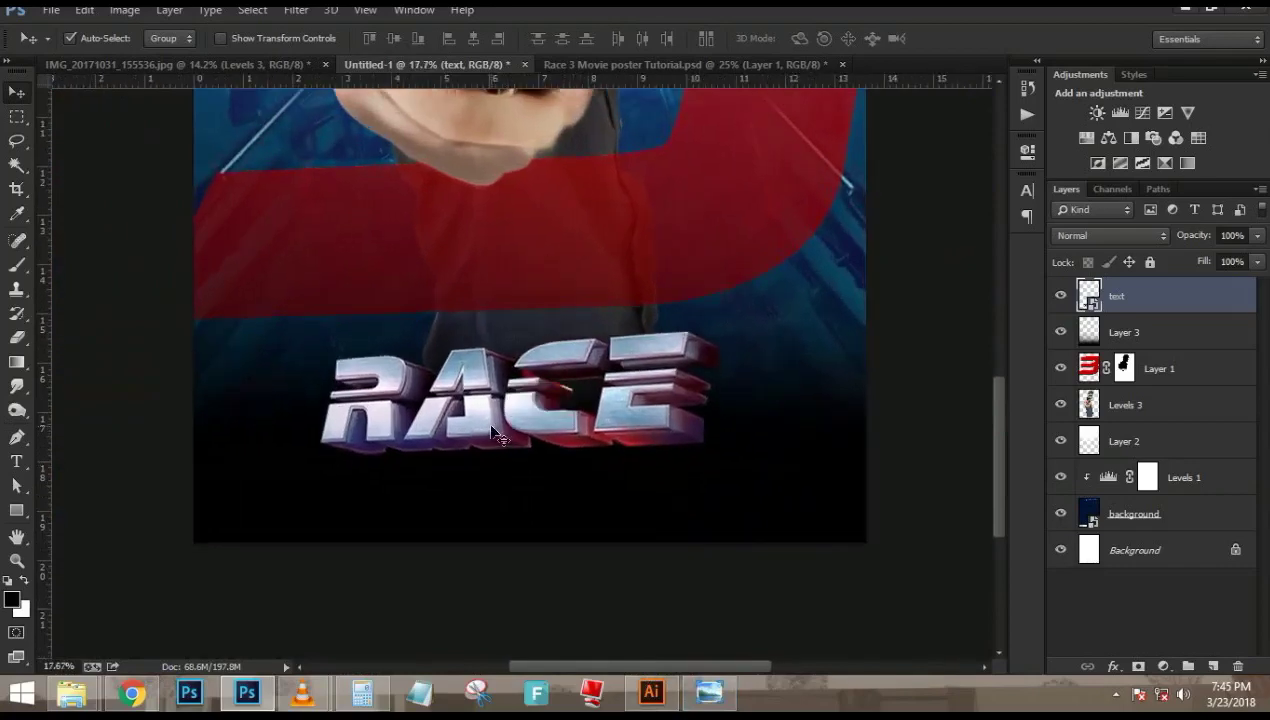
pyautogui.press('t')
pyautogui.click(307, 503)
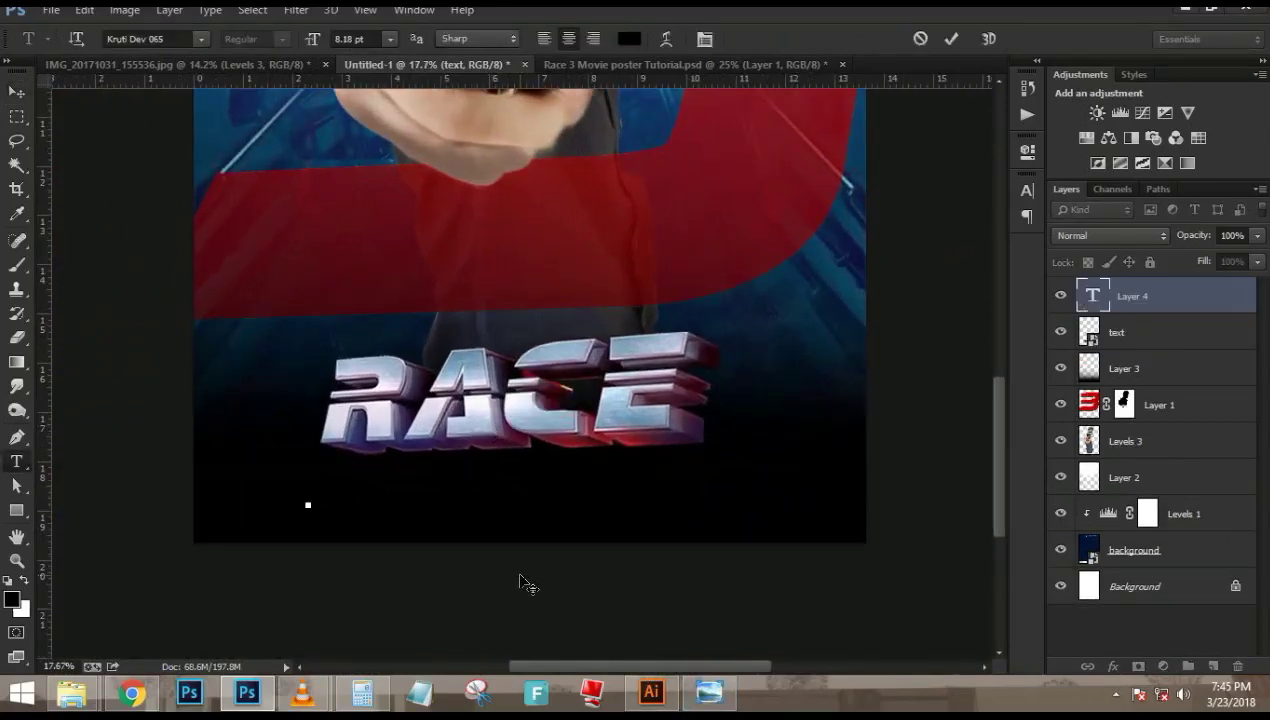
# Size the date text to 83.18 pt in white and place its box under the RACE title
pyautogui.click(709, 700)
pyautogui.click(709, 700)
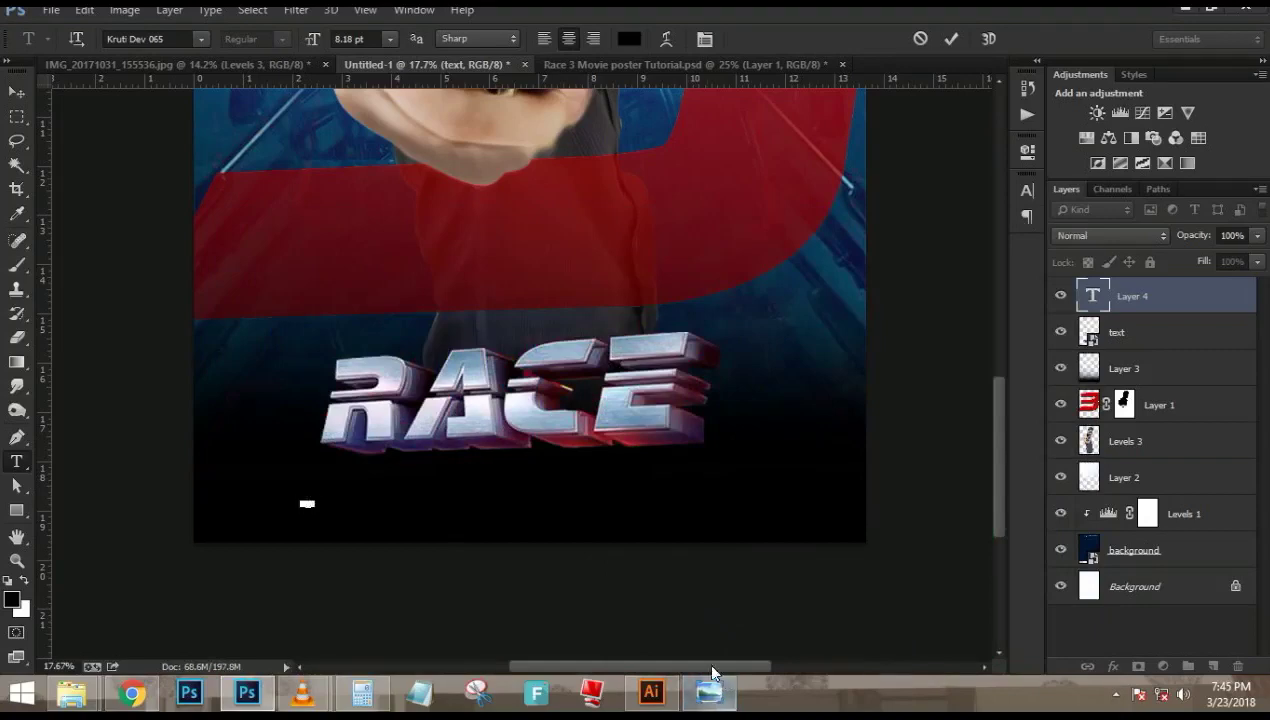
pyautogui.moveTo(315, 40); pyautogui.dragTo(385, 60)
pyautogui.moveTo(347, 572); pyautogui.dragTo(539, 573)
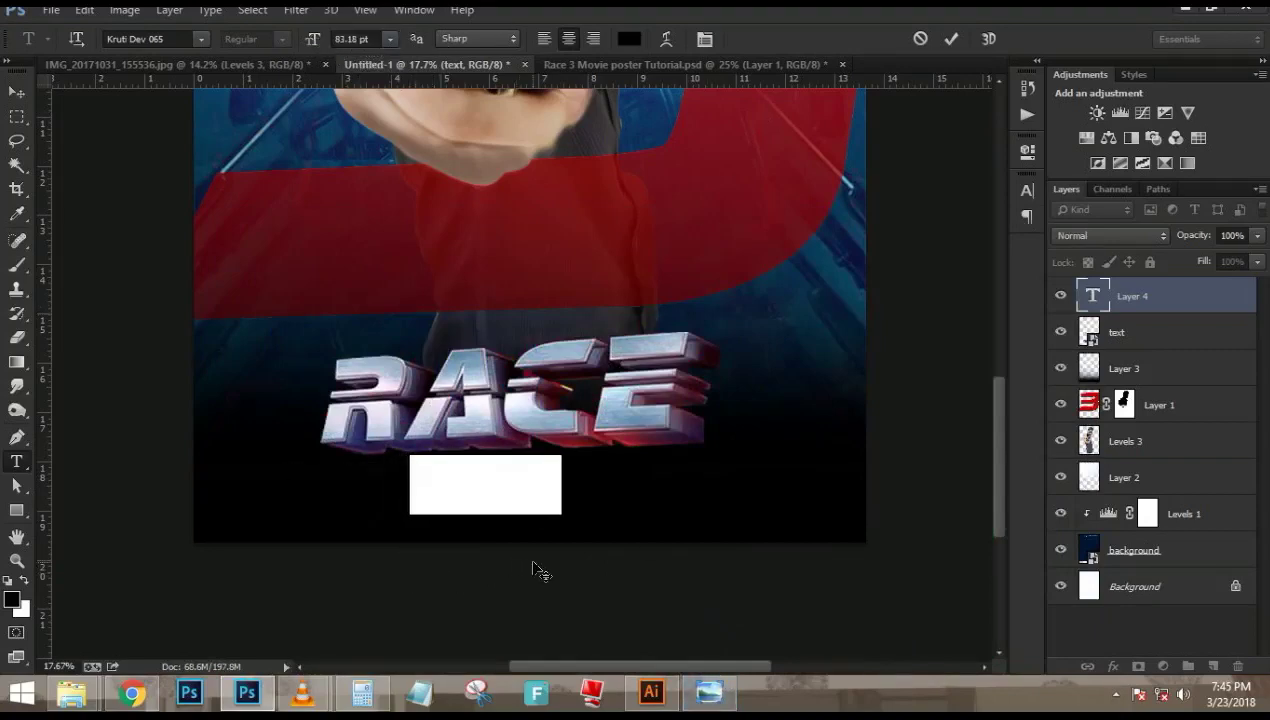
pyautogui.click(640, 37)
pyautogui.click(766, 205)
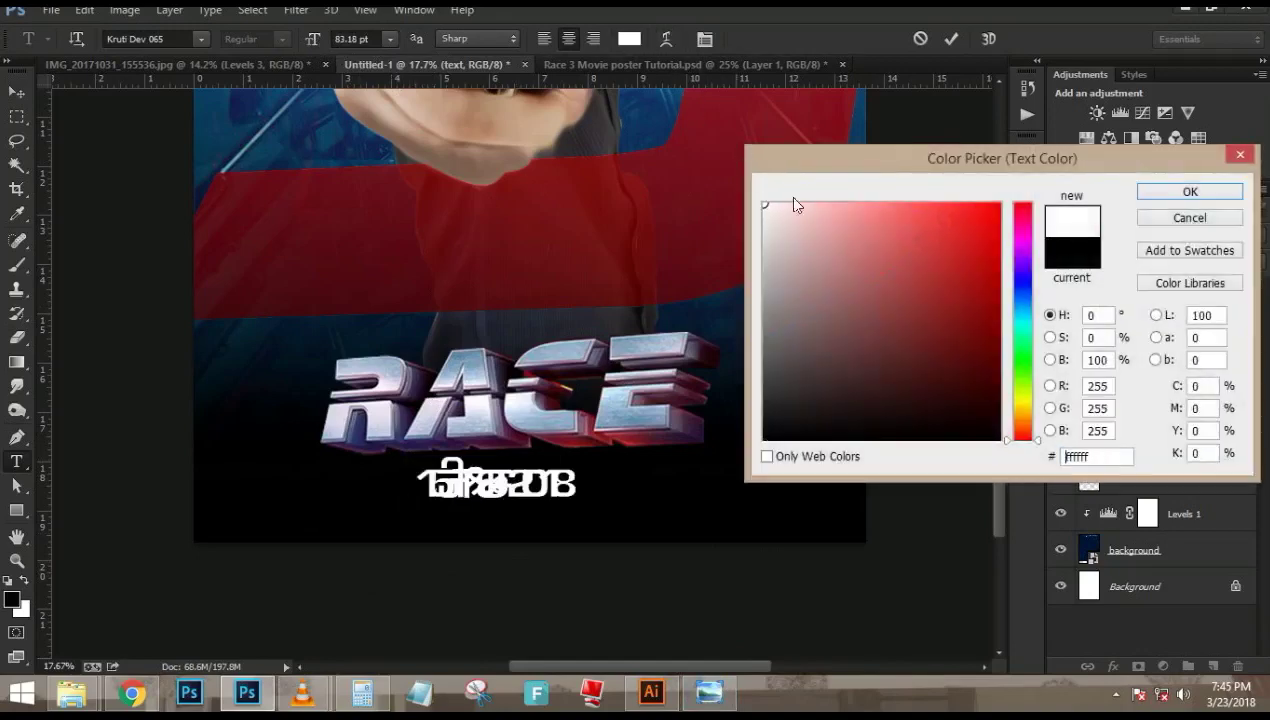
pyautogui.click(1174, 190)
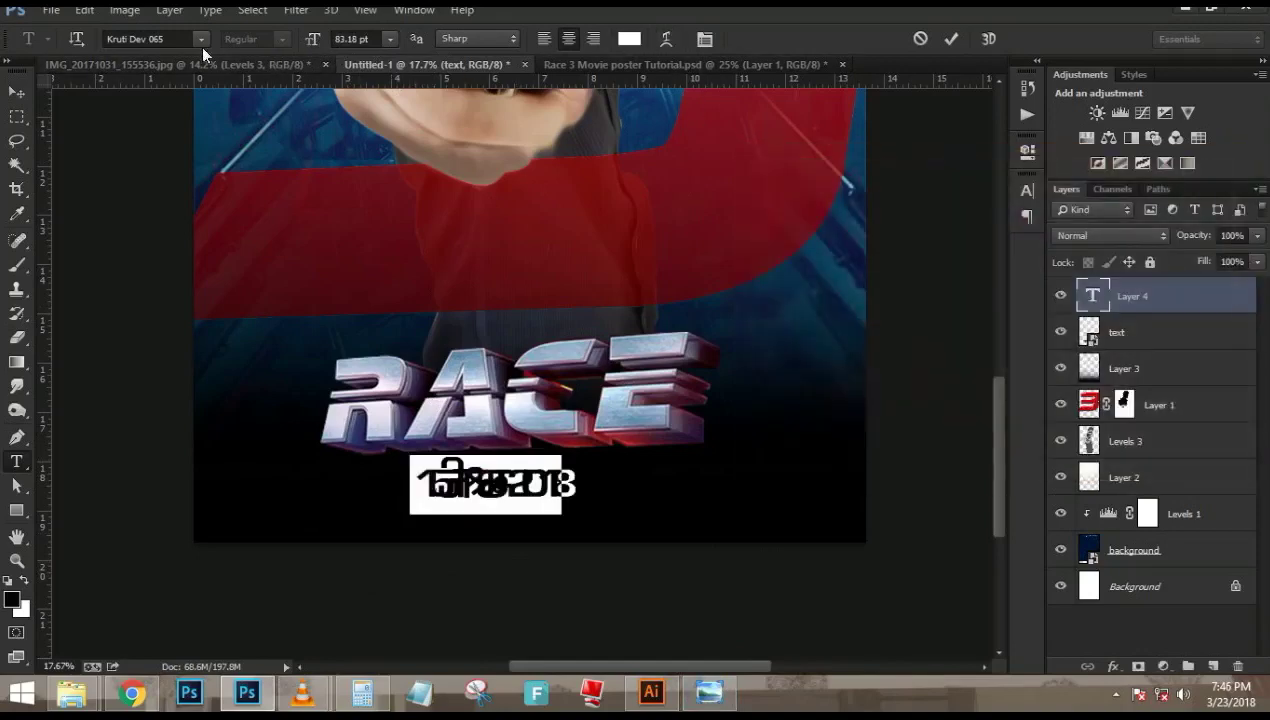
# Set the date's font to ARDS1 and commit the text
pyautogui.click(175, 35)
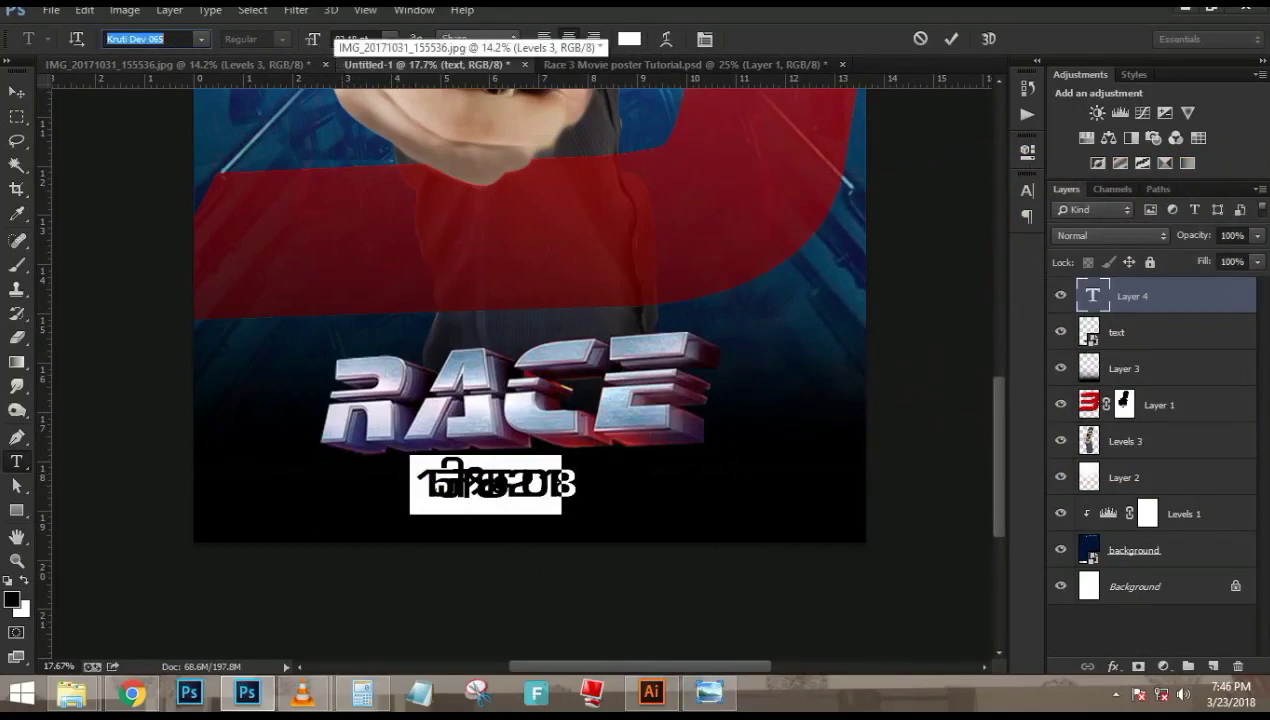
pyautogui.write('ARDS1')
pyautogui.press('Return')
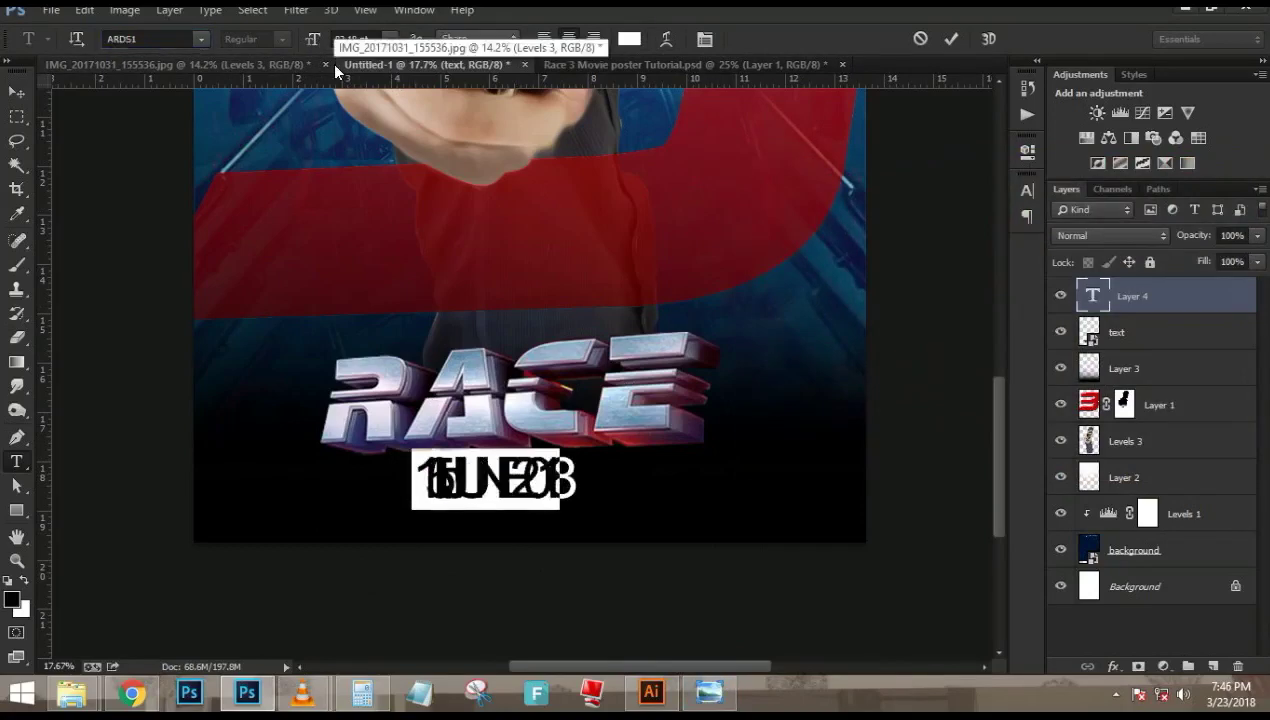
pyautogui.click(950, 42)
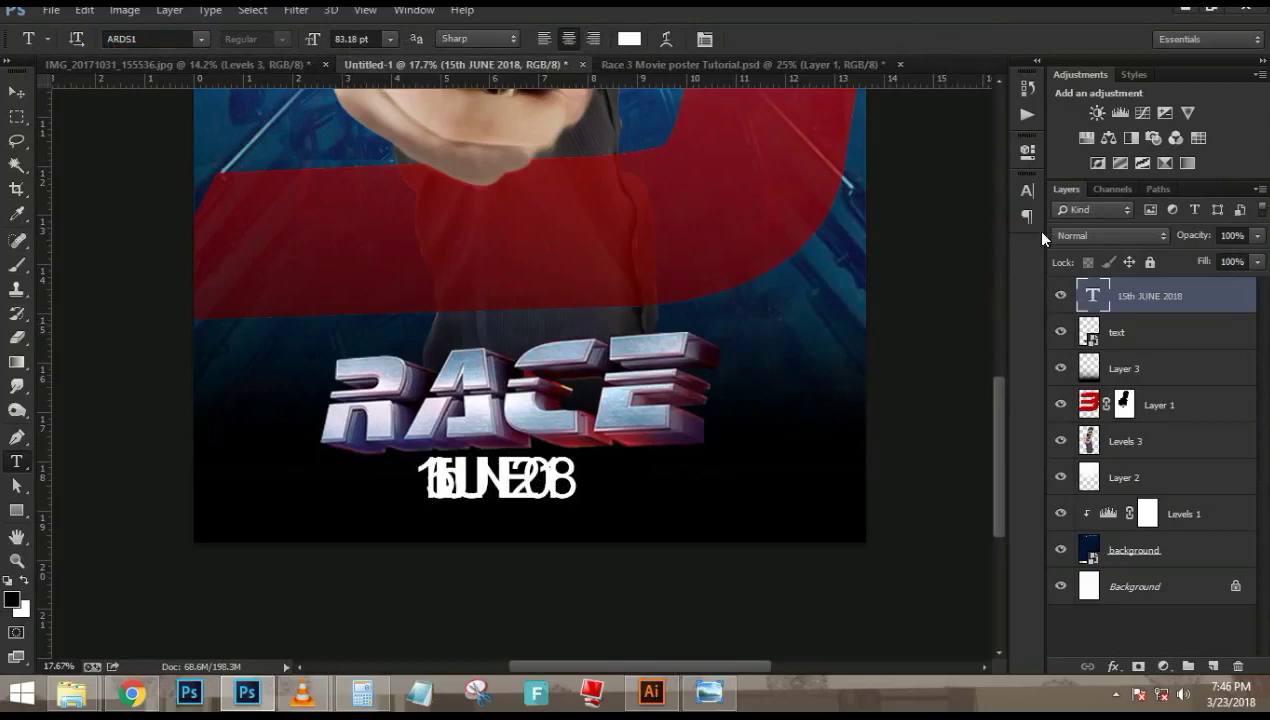
# Widen the date's tracking to 180, shrink it to about 61 pt, and nudge it right
pyautogui.click(1029, 190)
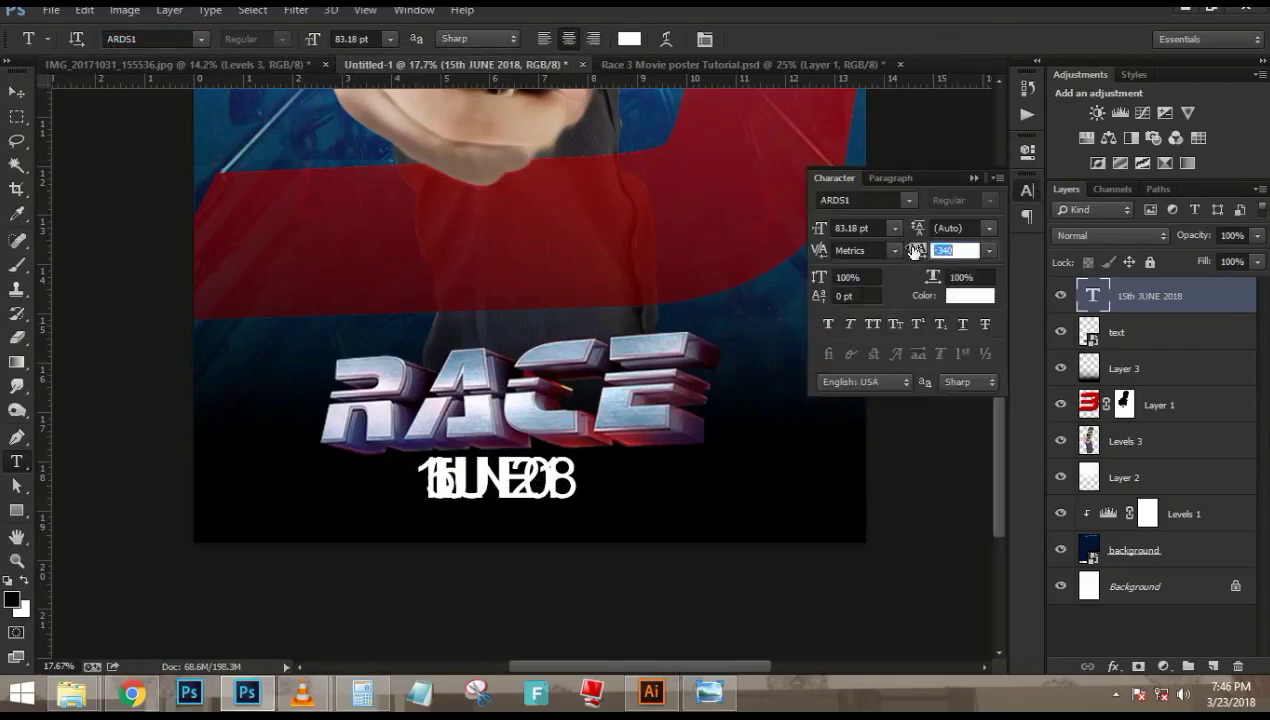
pyautogui.moveTo(914, 250); pyautogui.dragTo(924, 254)
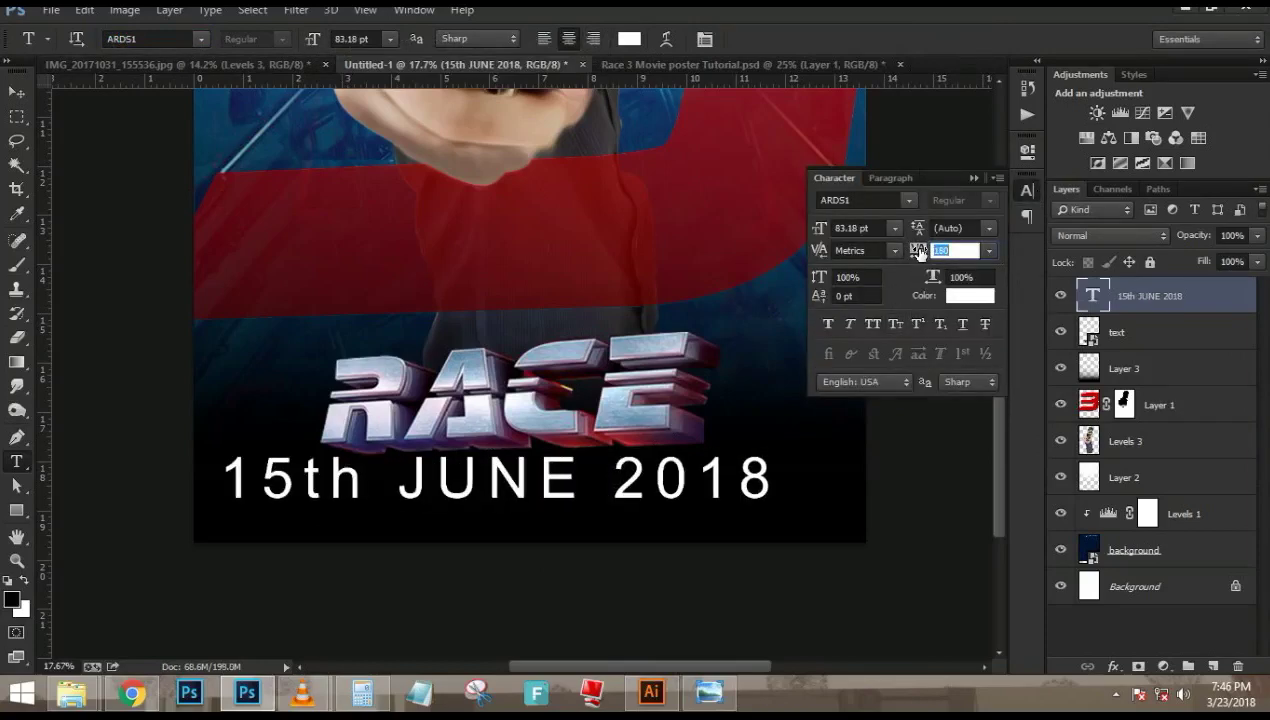
pyautogui.click(972, 180)
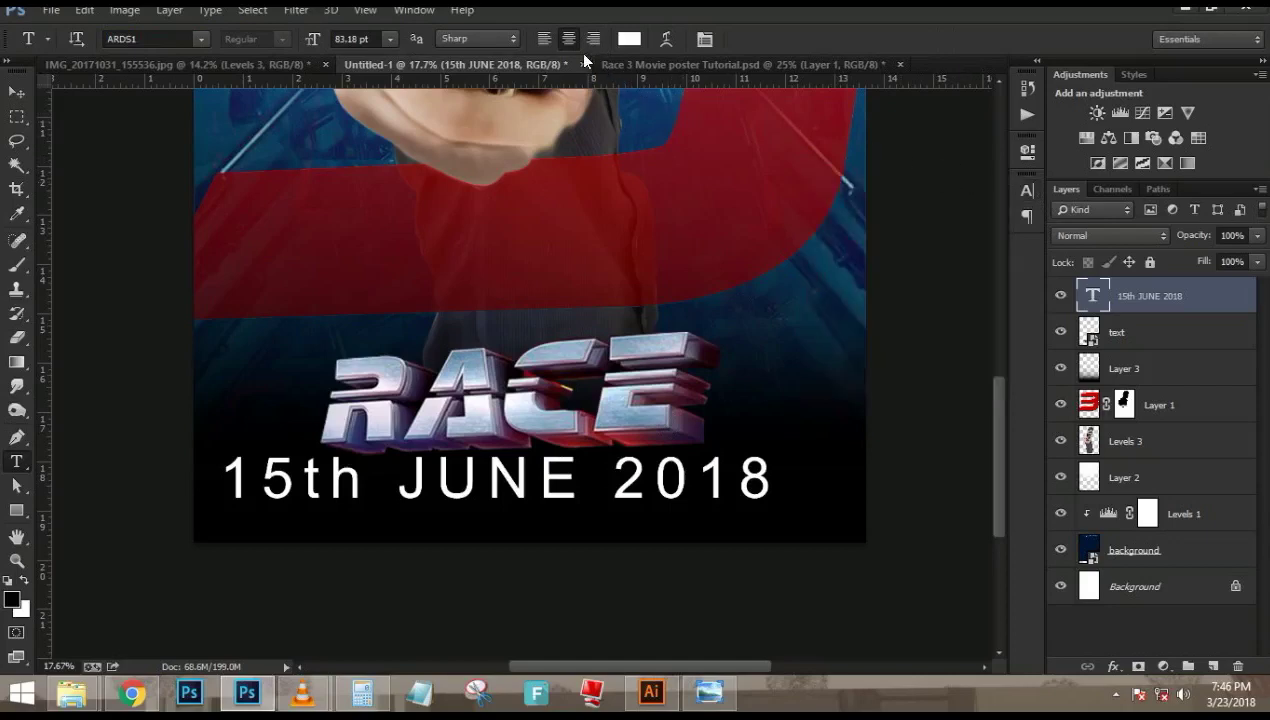
pyautogui.moveTo(315, 40); pyautogui.dragTo(305, 42)
pyautogui.click(20, 93)
pyautogui.hotkey('shift', 'Right')
pyautogui.hotkey('shift', 'Right')
pyautogui.hotkey('shift', 'Right')
pyautogui.hotkey('shift', 'Right')
pyautogui.hotkey('shift', 'Right')
pyautogui.hotkey('shift', 'Right')
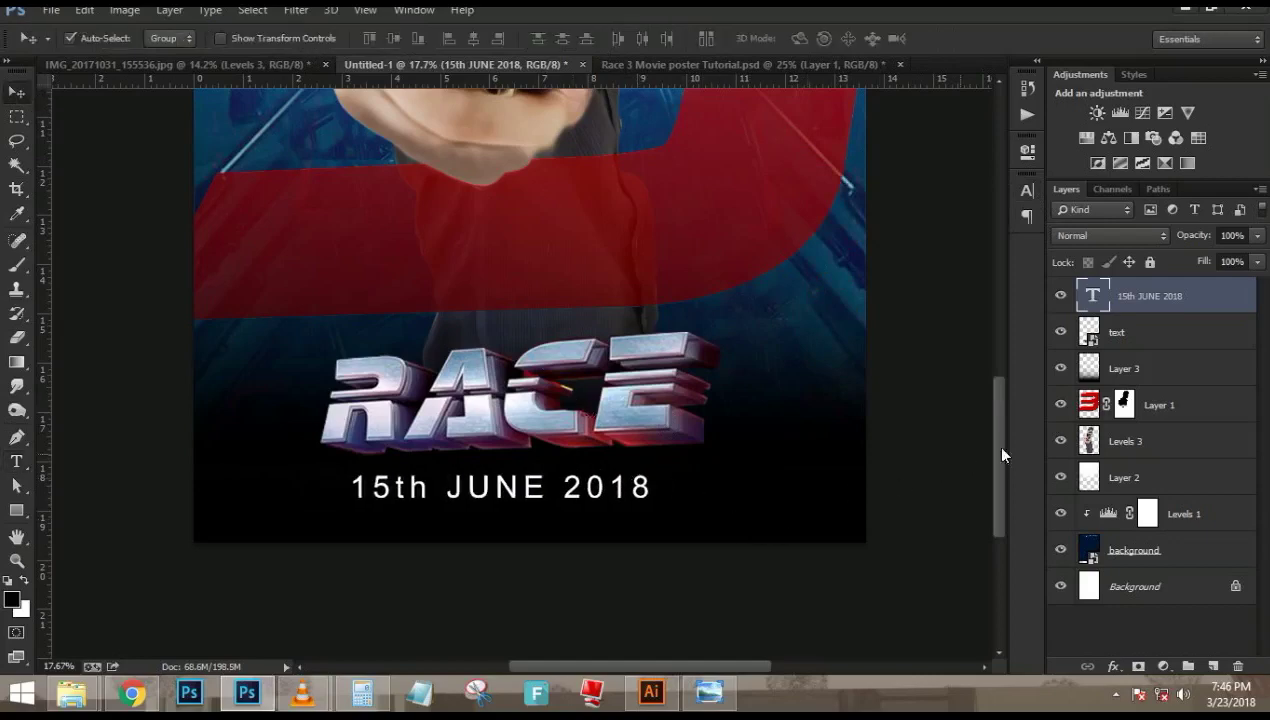
pyautogui.click(1026, 190)
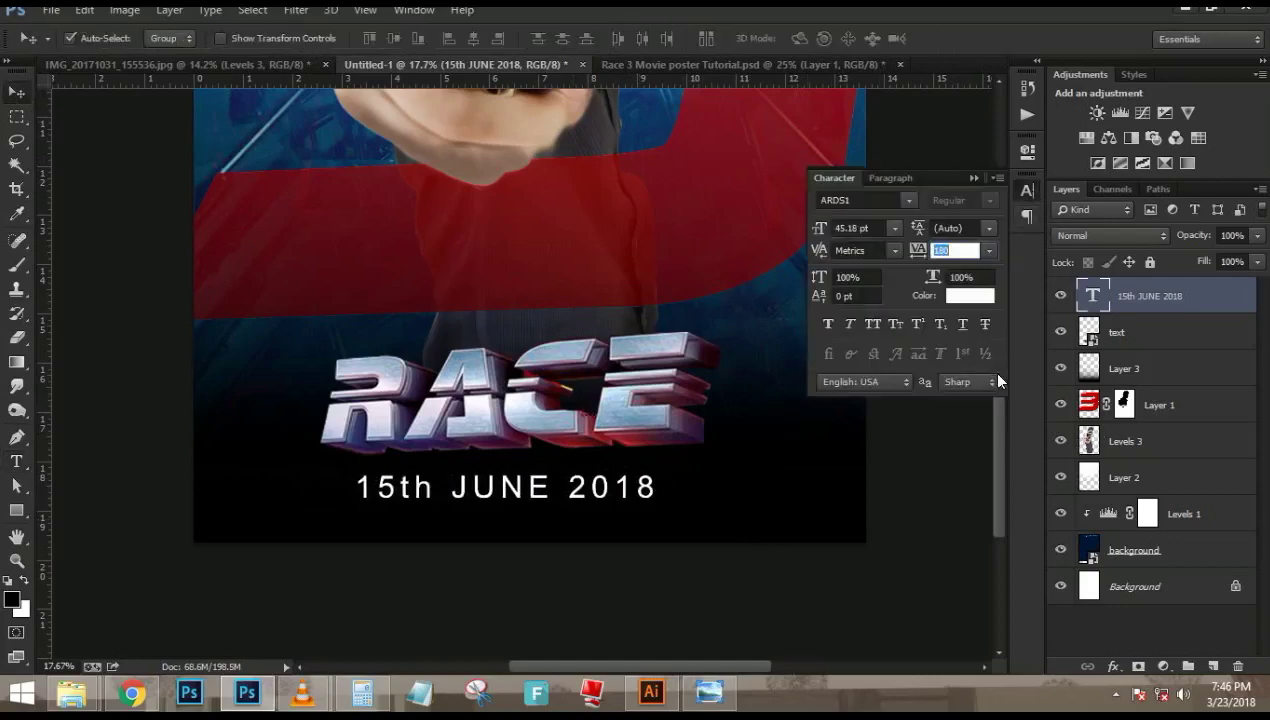
pyautogui.click(917, 323)
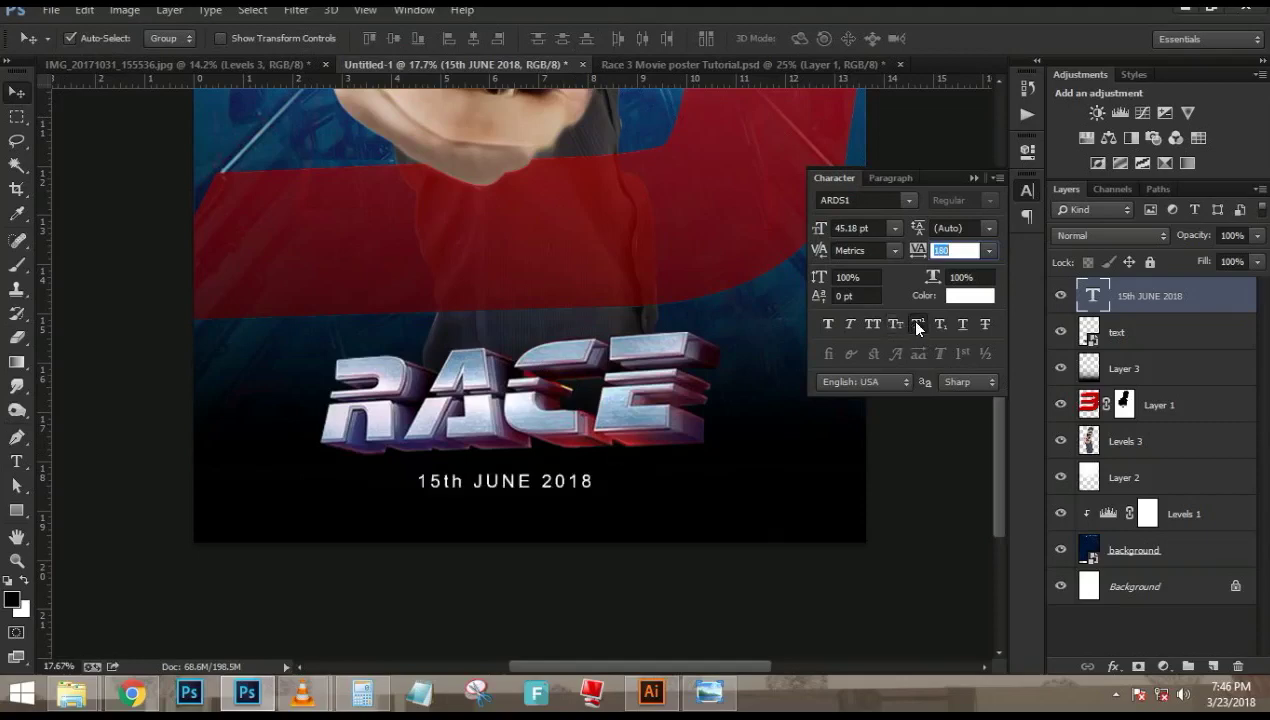
# Restore the date to full size, then try superscript on '15th' and undo it
pyautogui.press('Return')
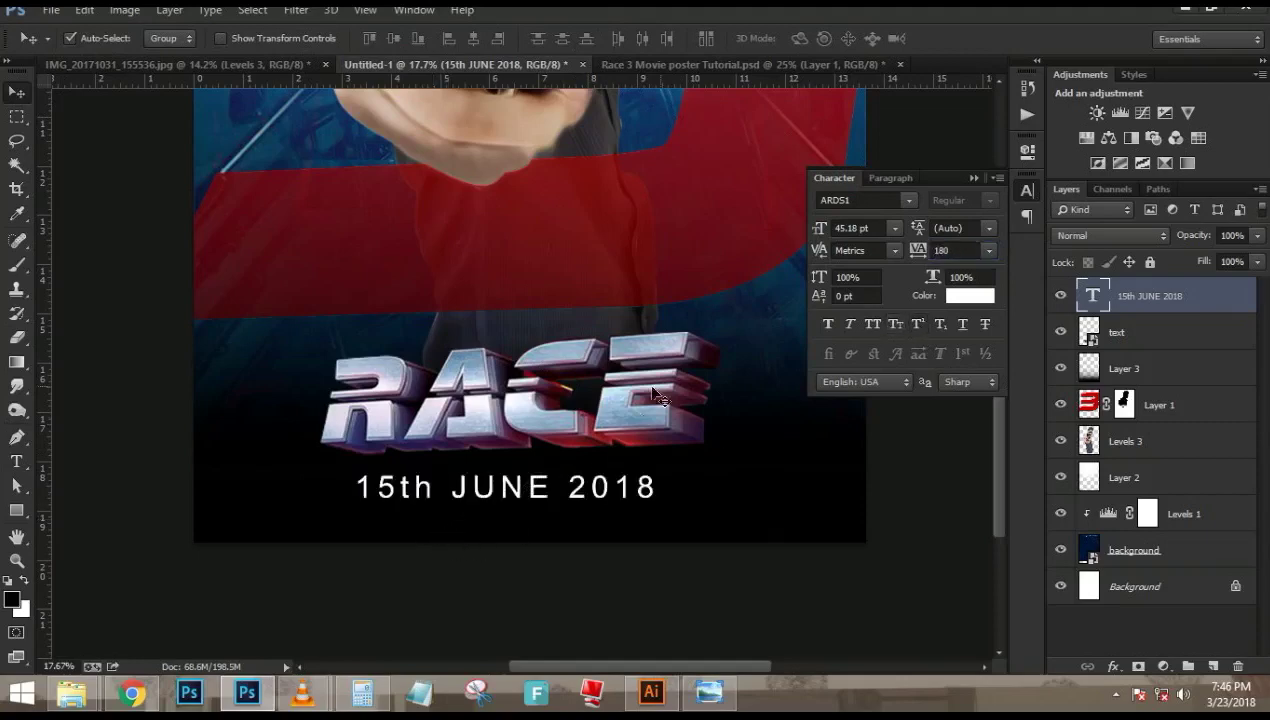
pyautogui.press('t')
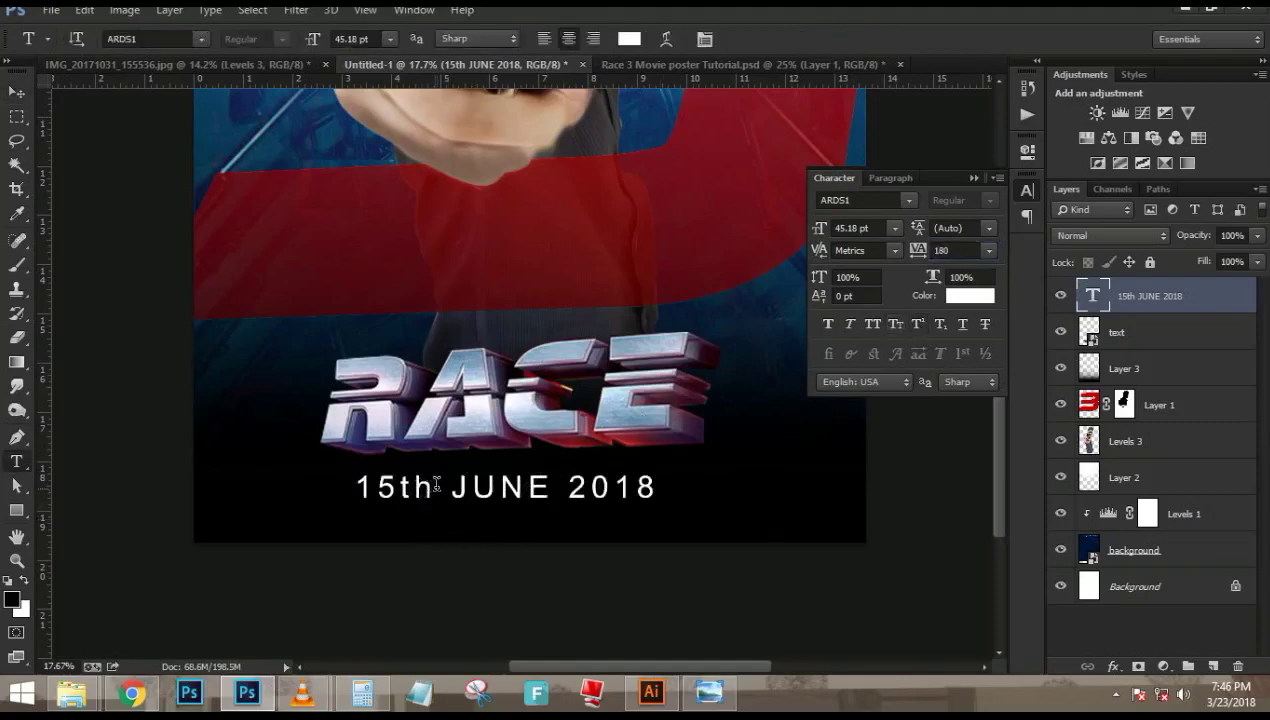
pyautogui.moveTo(437, 487); pyautogui.dragTo(361, 479)
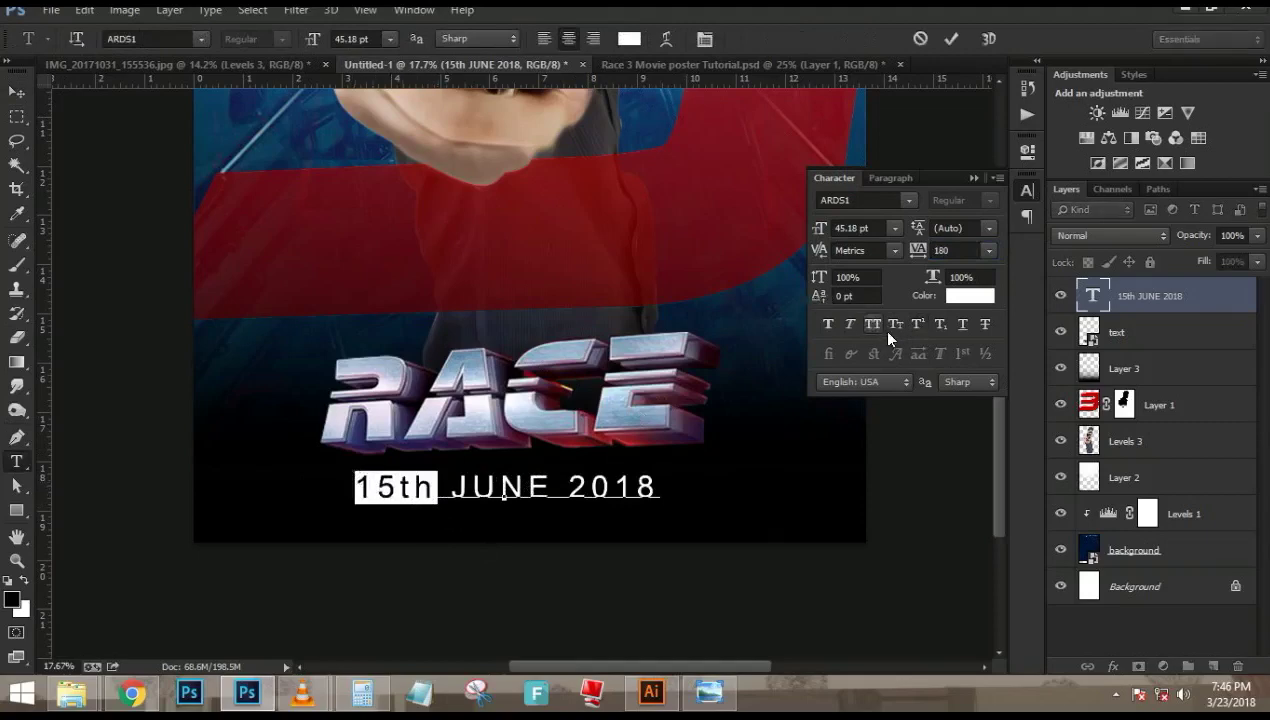
pyautogui.click(923, 325)
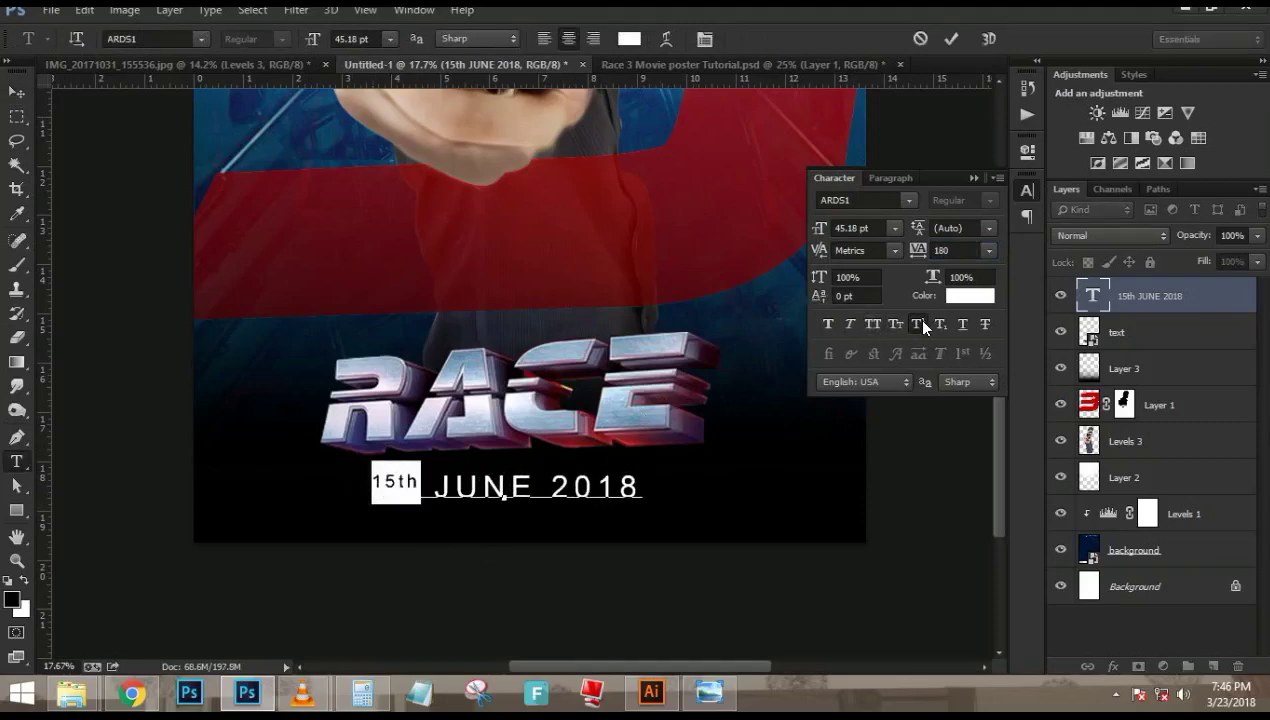
pyautogui.hotkey('ctrl', 'z')
# Select only 'th' in '15th', make it superscript, and commit the edit
pyautogui.moveTo(400, 487); pyautogui.dragTo(418, 487)
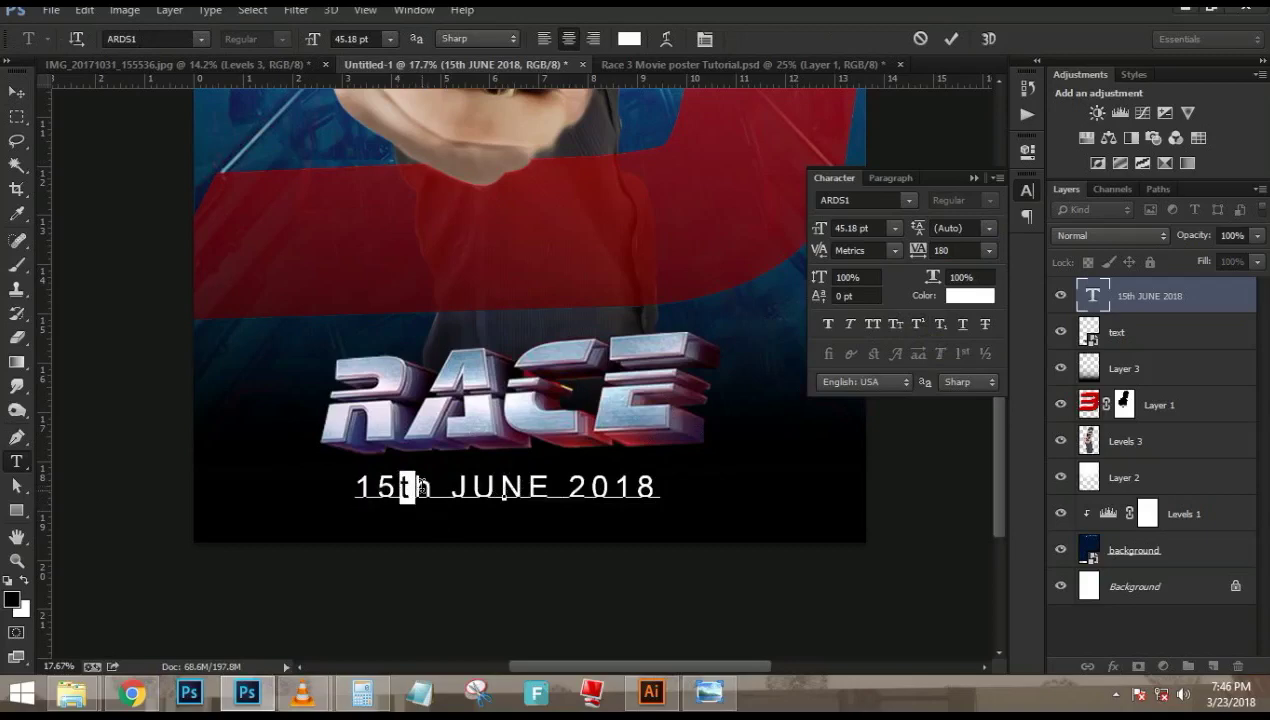
pyautogui.click(418, 487)
pyautogui.doubleClick(412, 487)
pyautogui.click(412, 487)
pyautogui.doubleClick(410, 487)
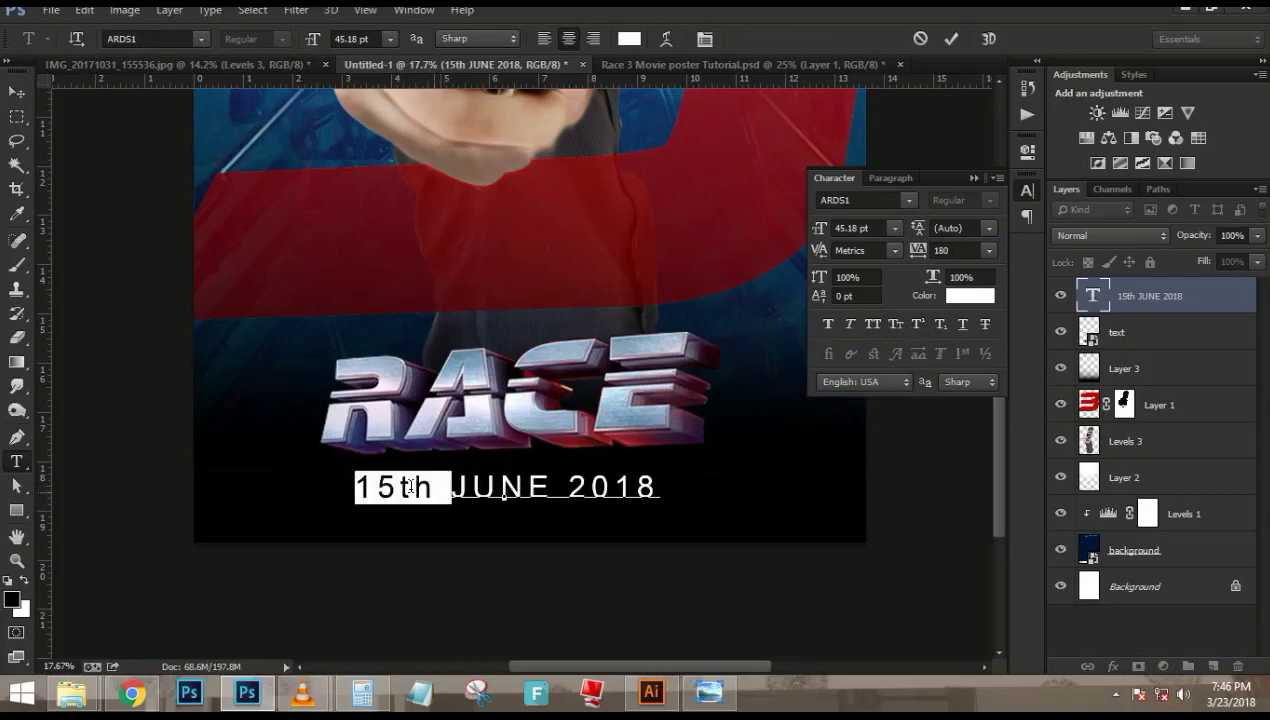
pyautogui.moveTo(437, 489); pyautogui.dragTo(404, 487)
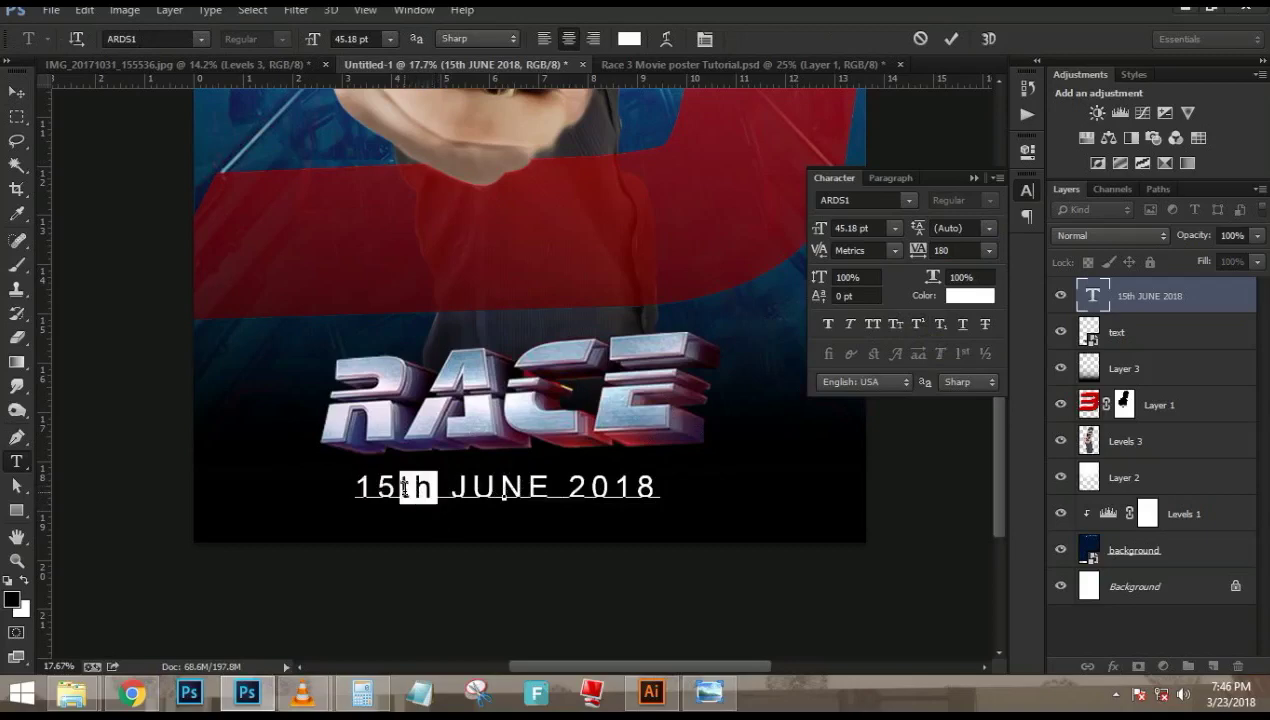
pyautogui.click(914, 326)
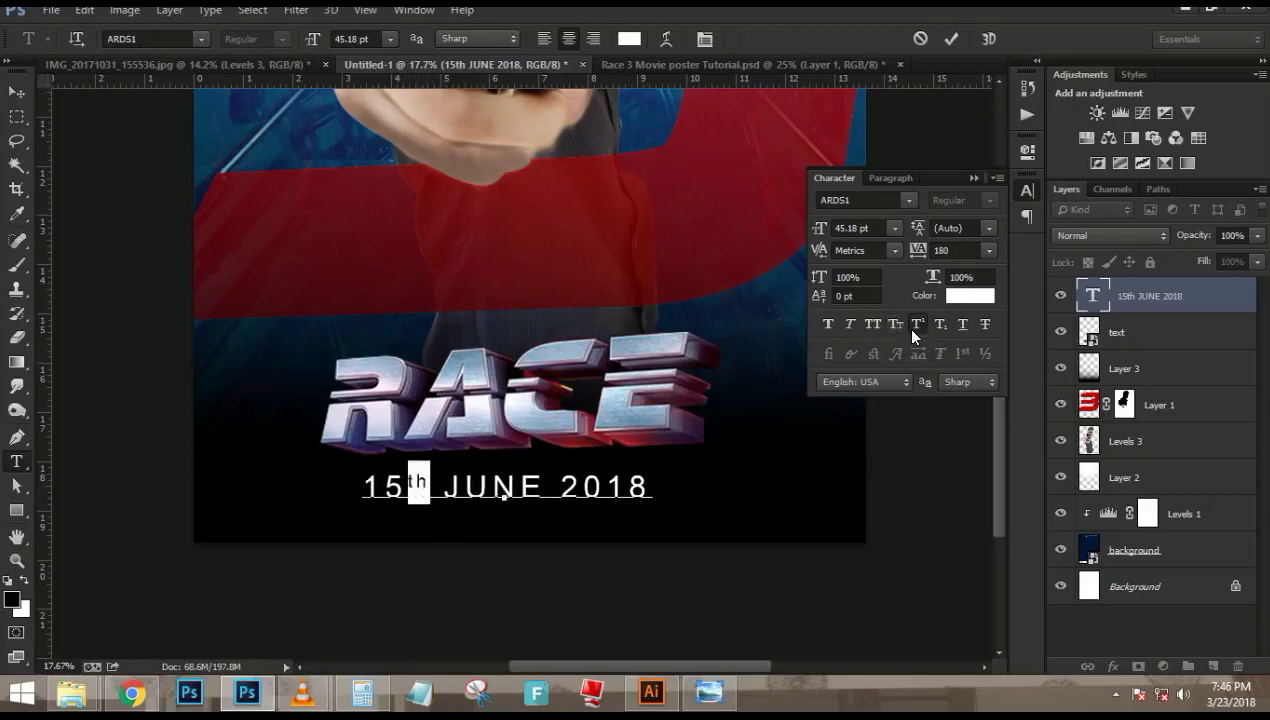
pyautogui.click(973, 178)
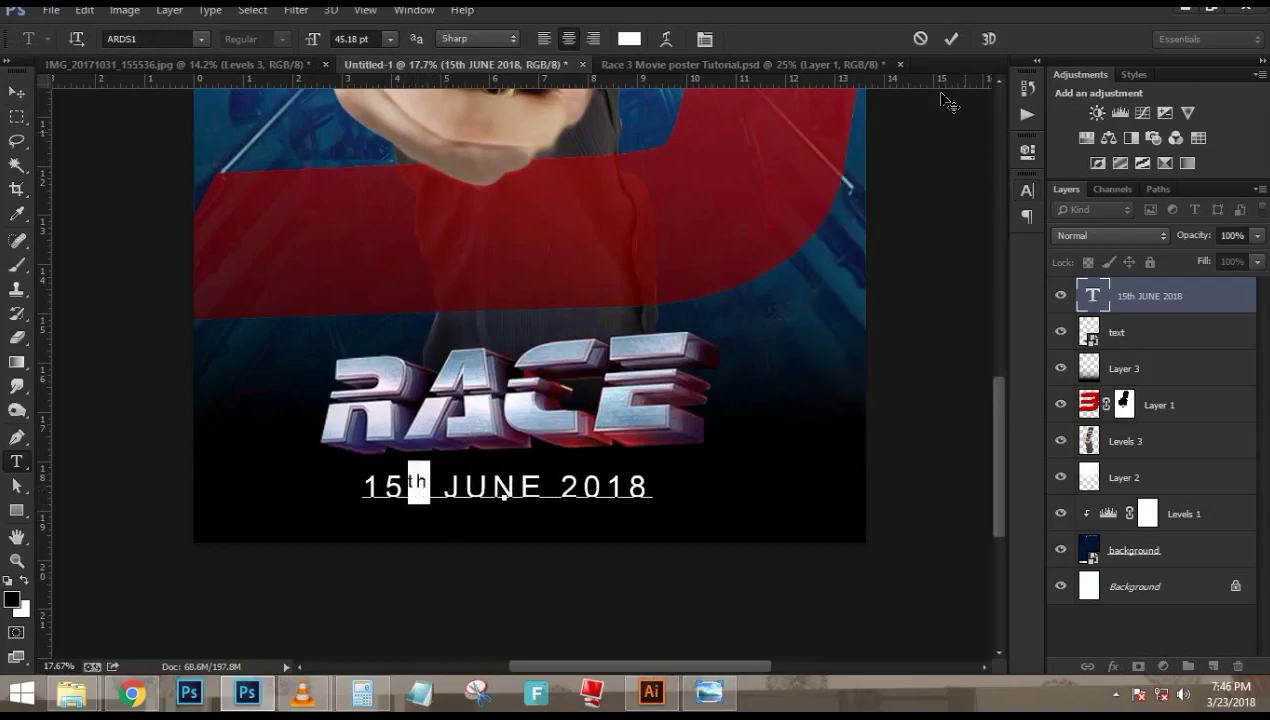
pyautogui.click(951, 39)
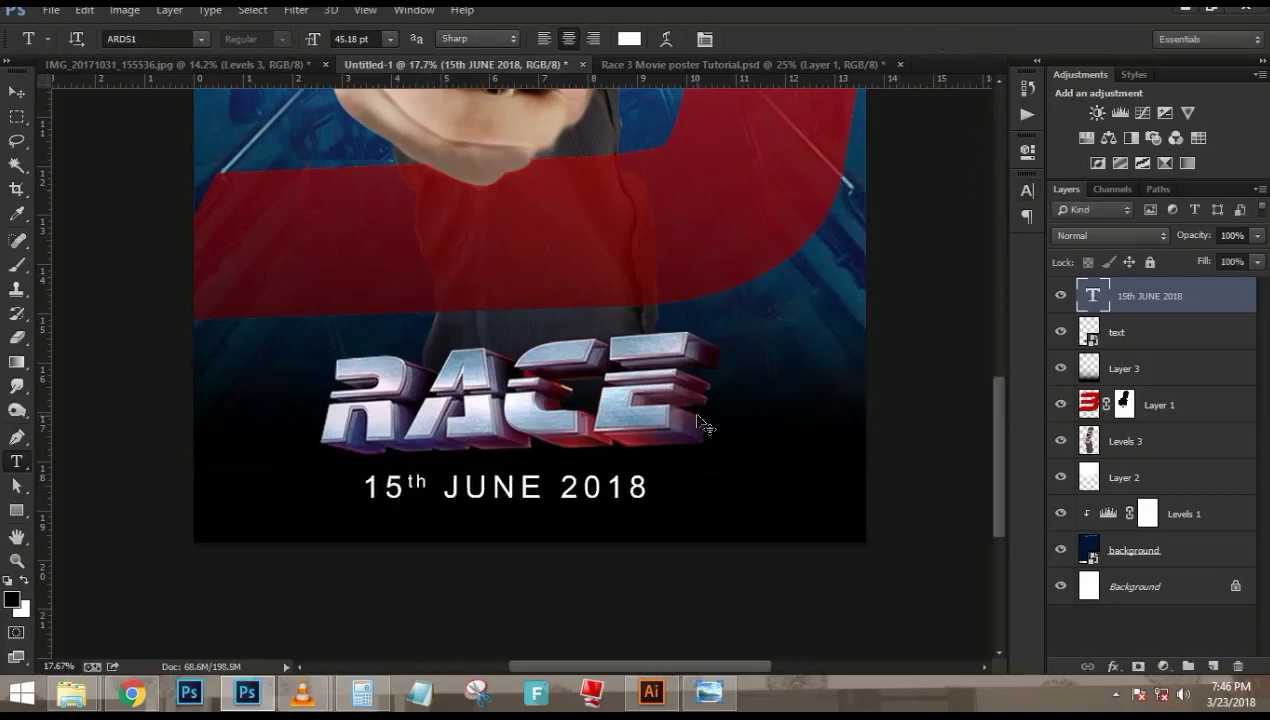
# Turn on Faux Bold for the whole date line
pyautogui.click(1026, 188)
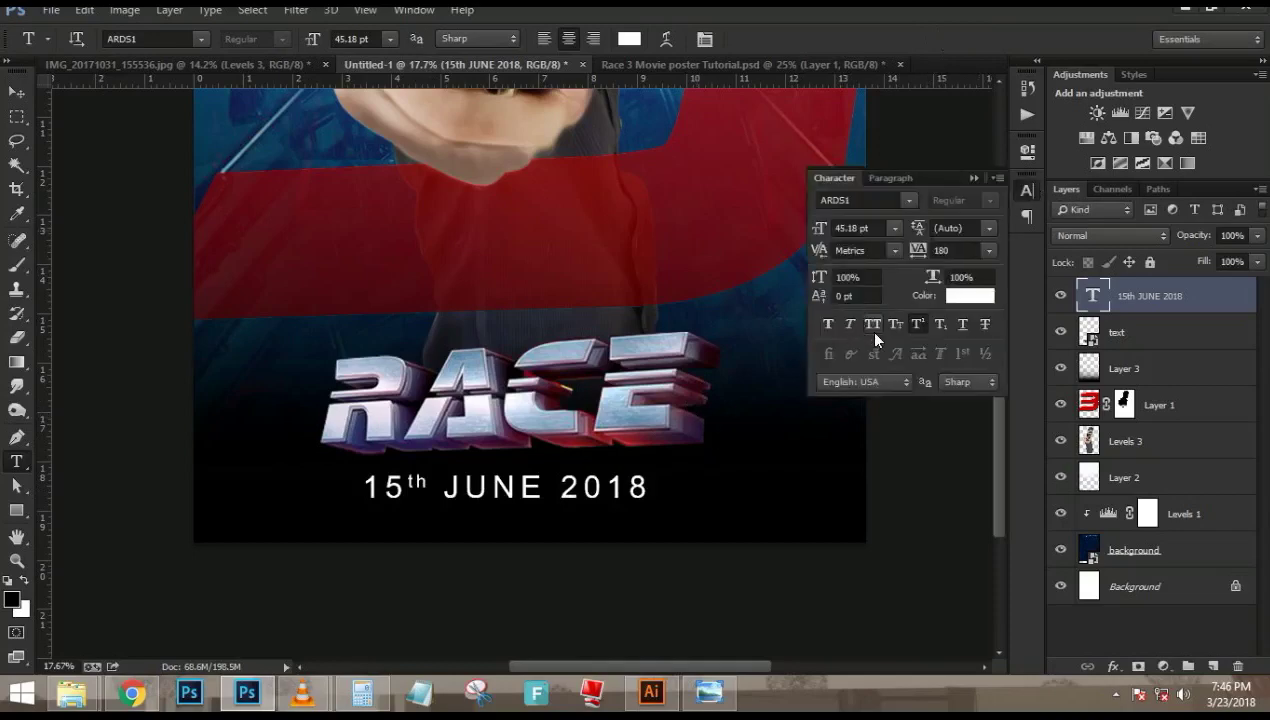
pyautogui.click(829, 324)
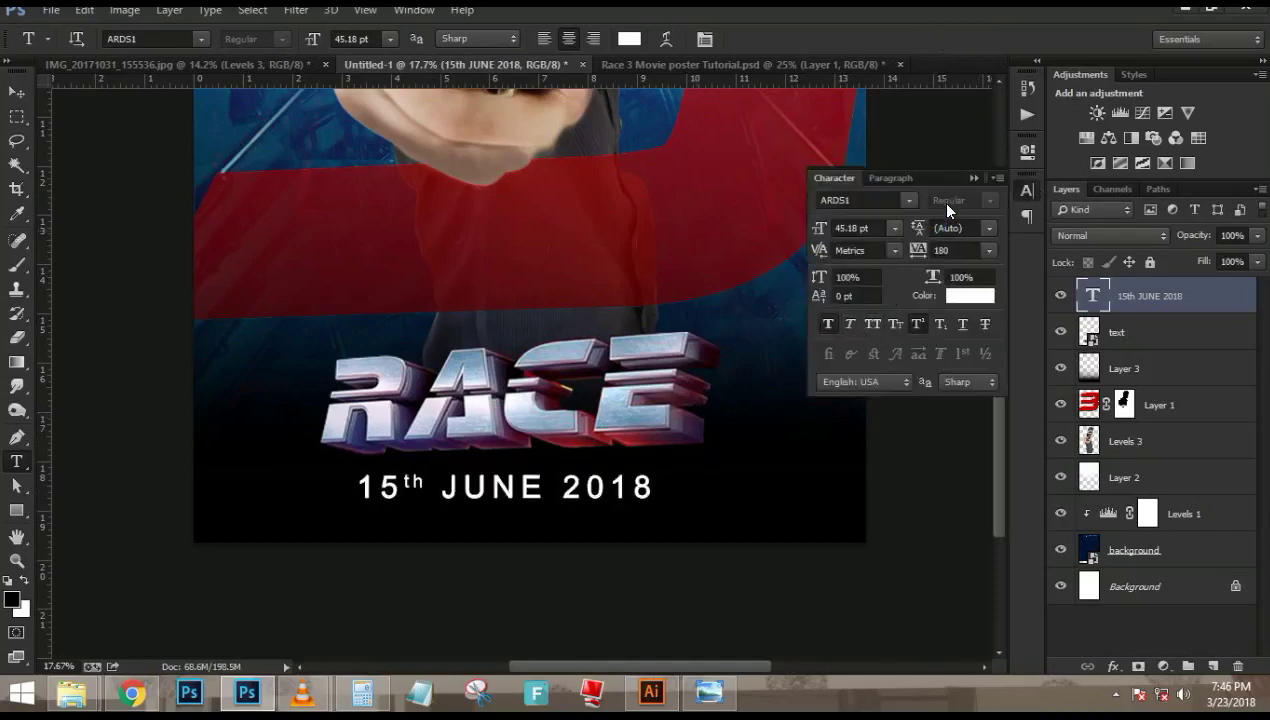
pyautogui.click(973, 178)
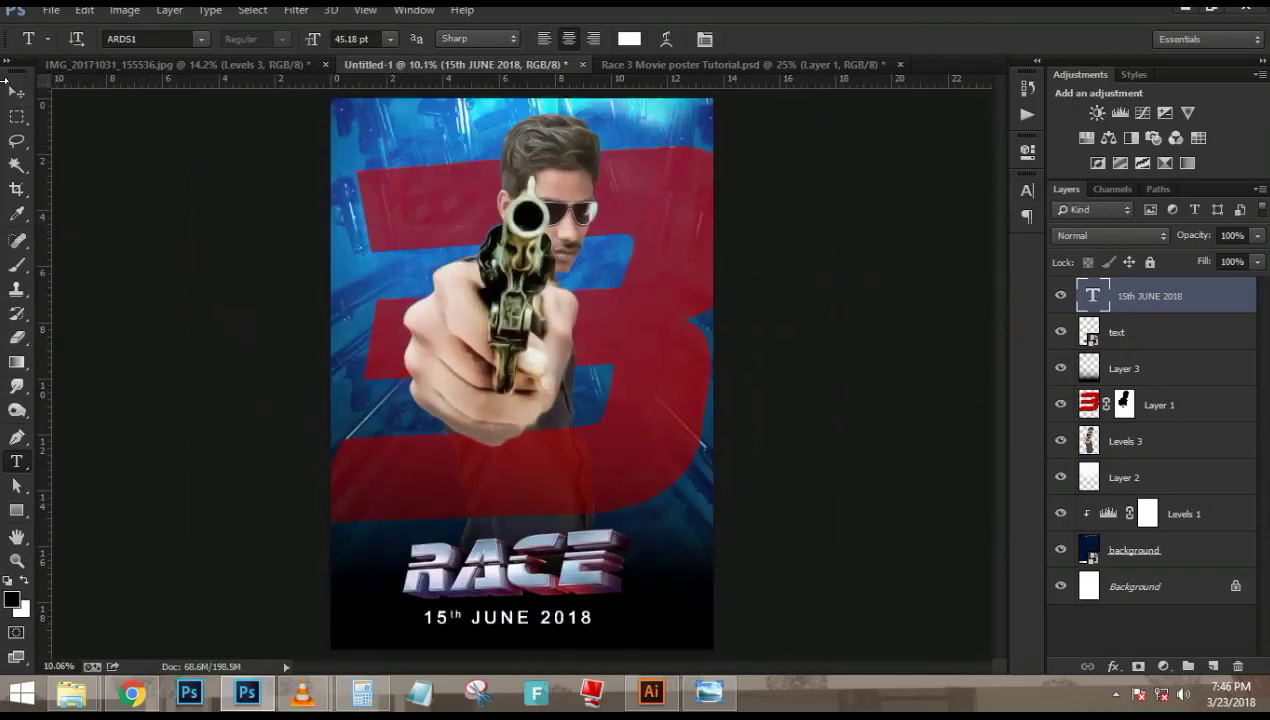
# Nudge the date line right and up, then compare with the original Race 3 poster
pyautogui.click(16, 93)
pyautogui.hotkey('shift', 'Right')
pyautogui.hotkey('shift', 'Right')
pyautogui.hotkey('shift', 'Right')
pyautogui.hotkey('shift', 'Right')
pyautogui.hotkey('shift', 'Right')
pyautogui.hotkey('shift', 'Right')
pyautogui.hotkey('shift', 'Right')
pyautogui.hotkey('shift', 'Right')
pyautogui.hotkey('shift', 'Right')
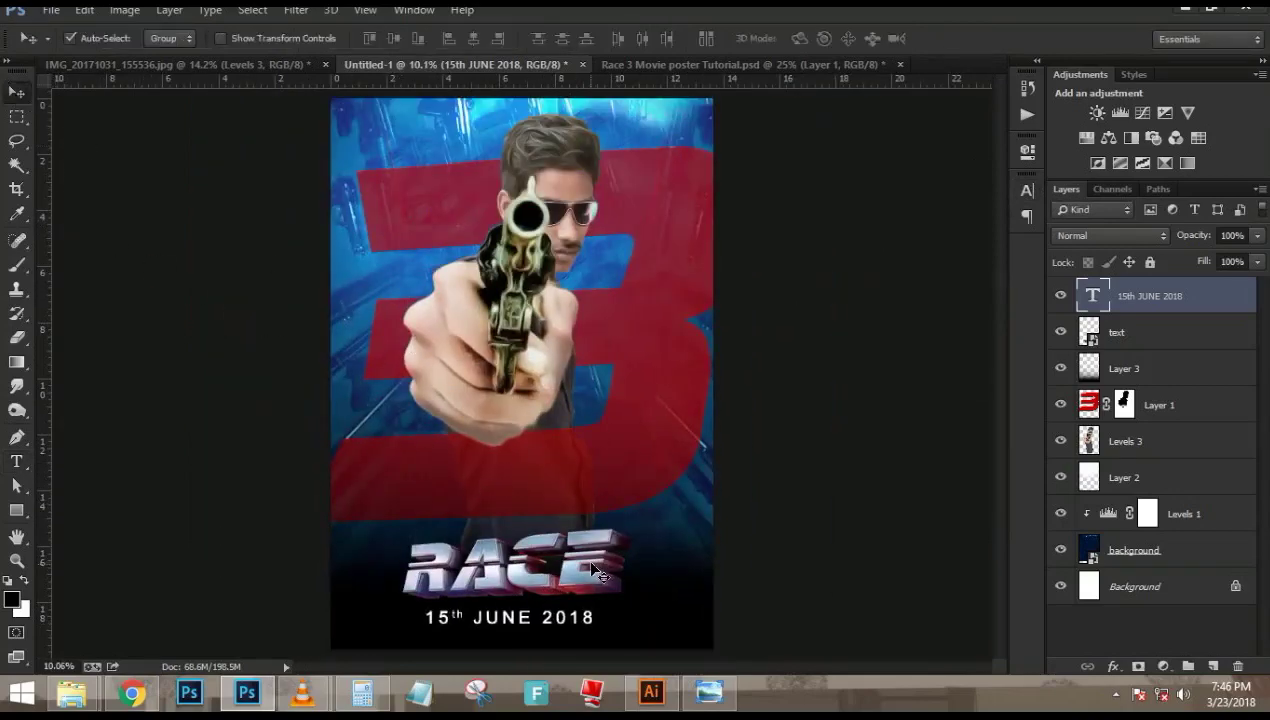
pyautogui.hotkey('shift', 'Up')
pyautogui.hotkey('shift', 'Up')
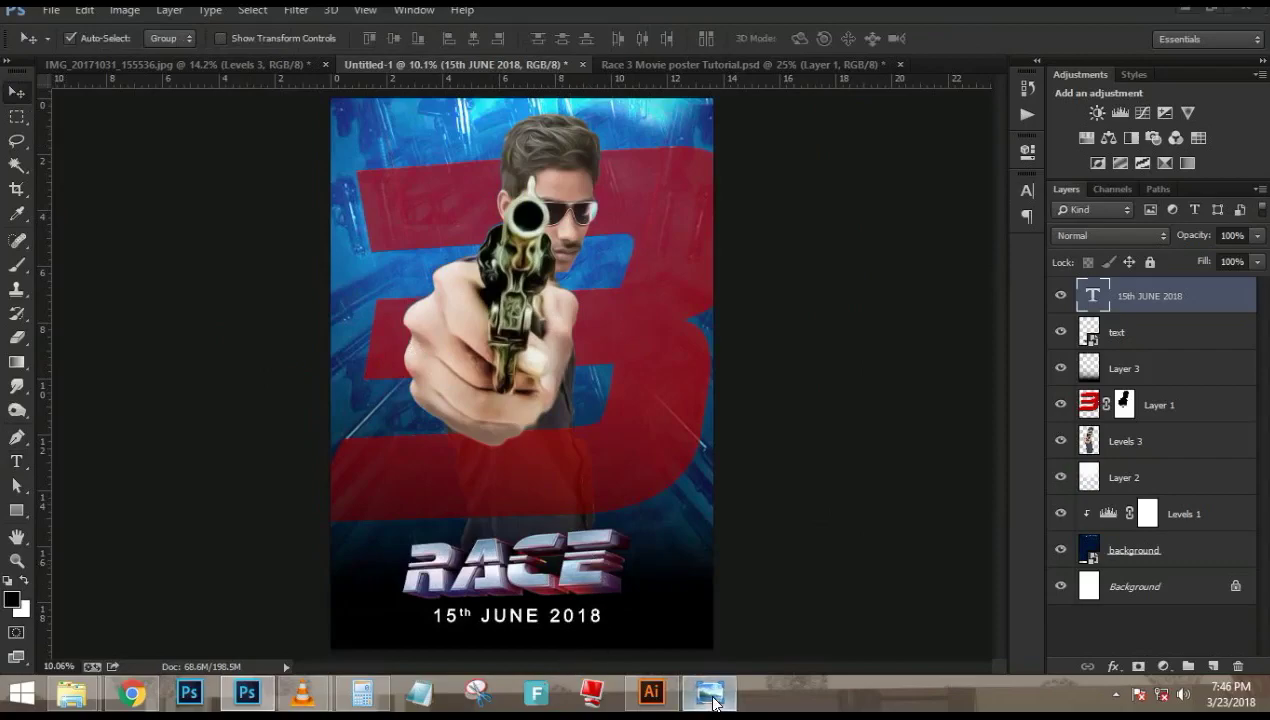
pyautogui.click(712, 700)
pyautogui.click(712, 700)
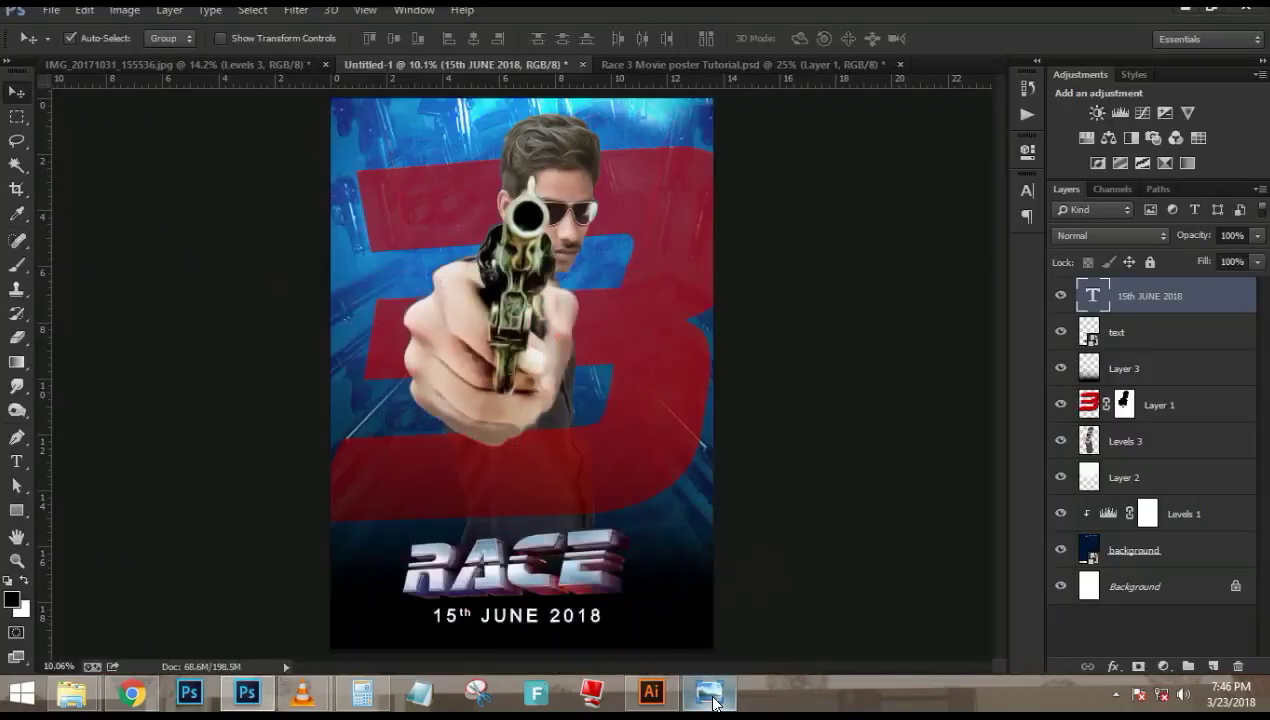
pyautogui.click(712, 700)
pyautogui.click(712, 700)
# Scroll and pan to bring the RACE title and date into view
pyautogui.scroll(1, 539, 641)
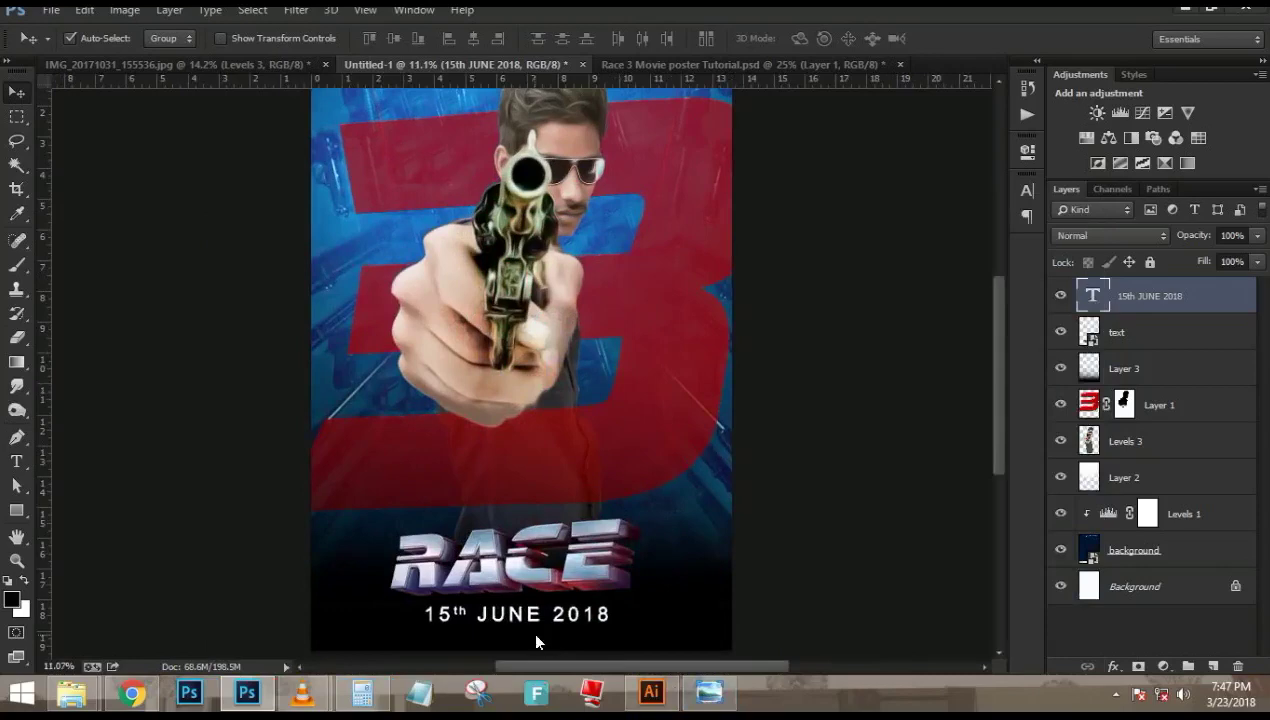
pyautogui.scroll(2, 533, 630)
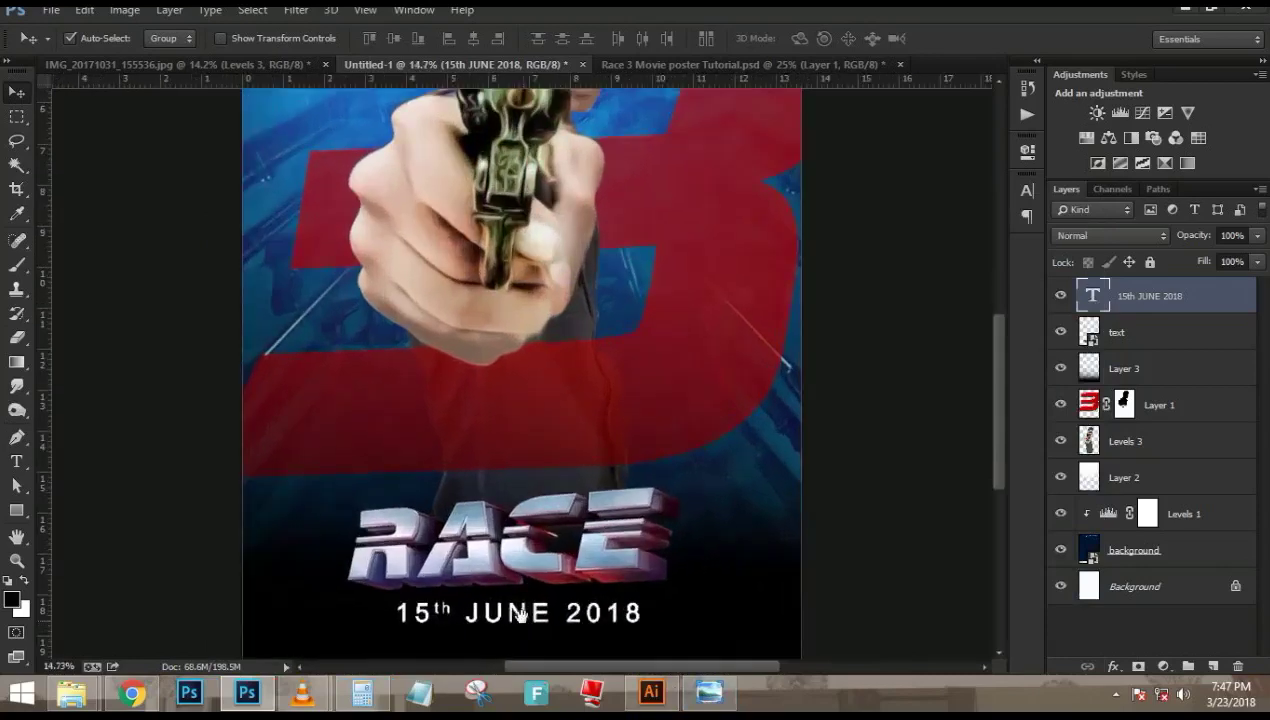
pyautogui.moveTo(535, 640); pyautogui.dragTo(545, 495)
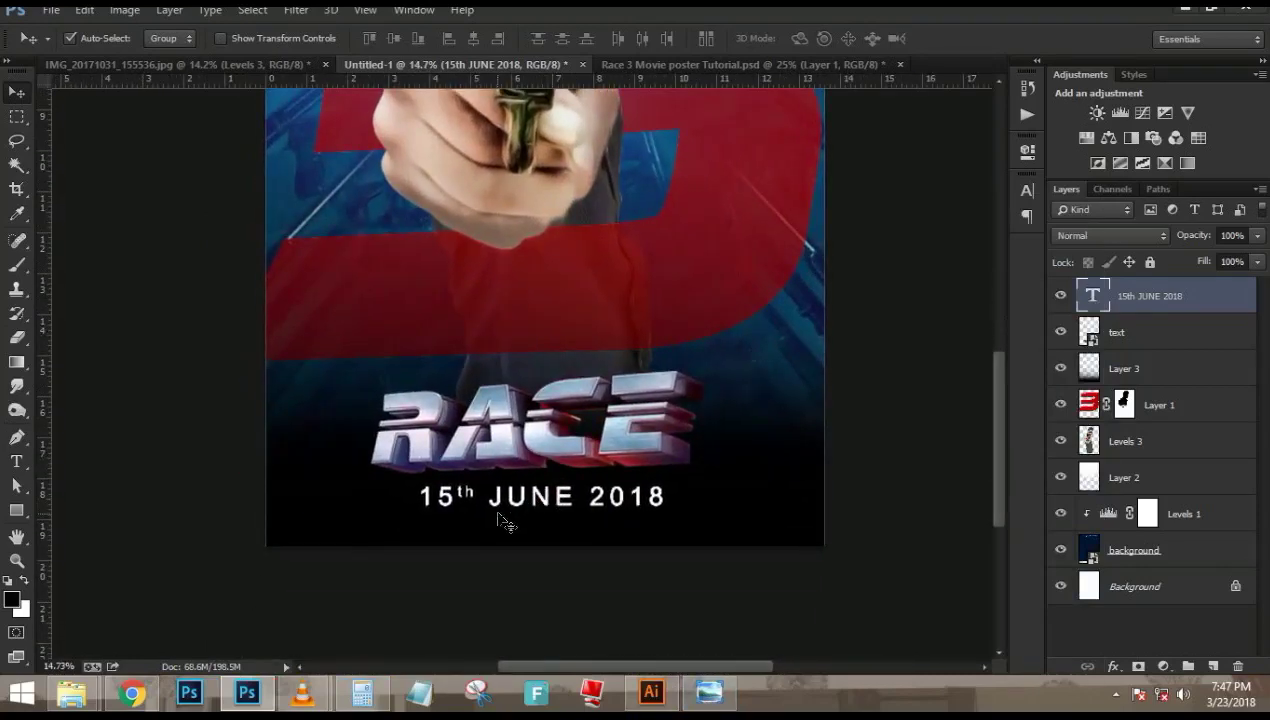
pyautogui.scroll(3, 500, 519)
pyautogui.scroll(2, 500, 519)
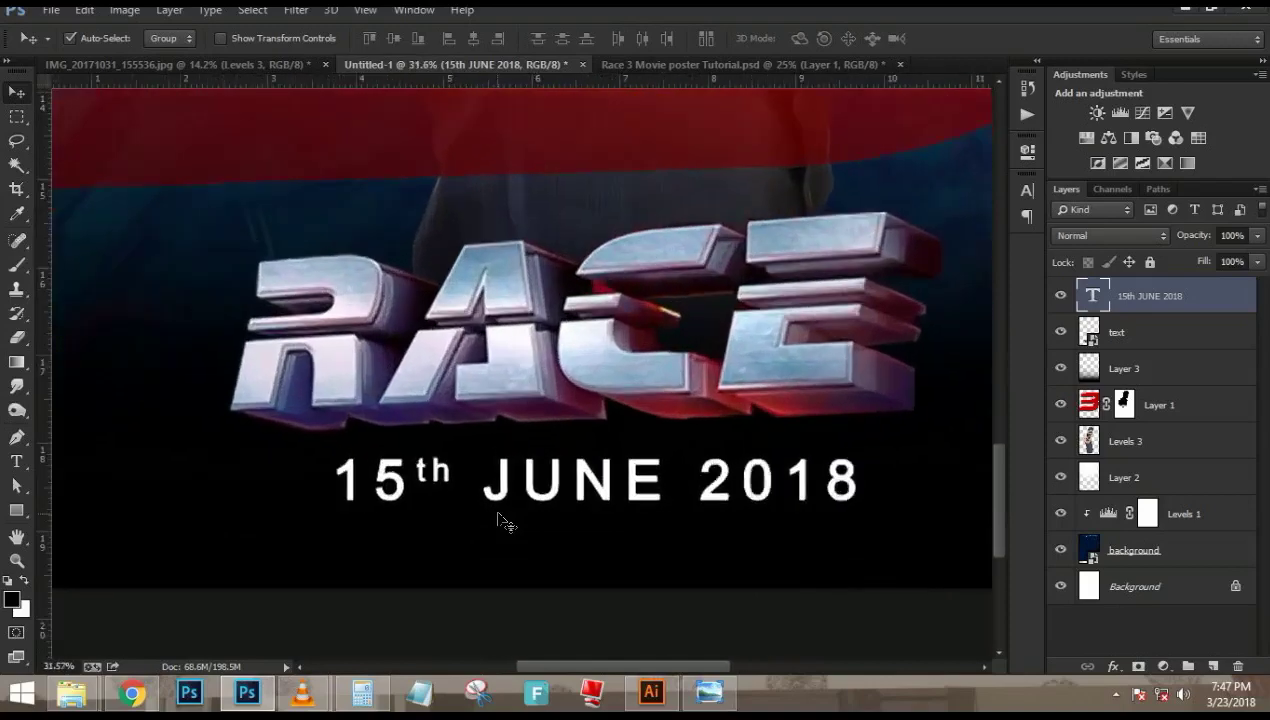
pyautogui.scroll(-2, 505, 525)
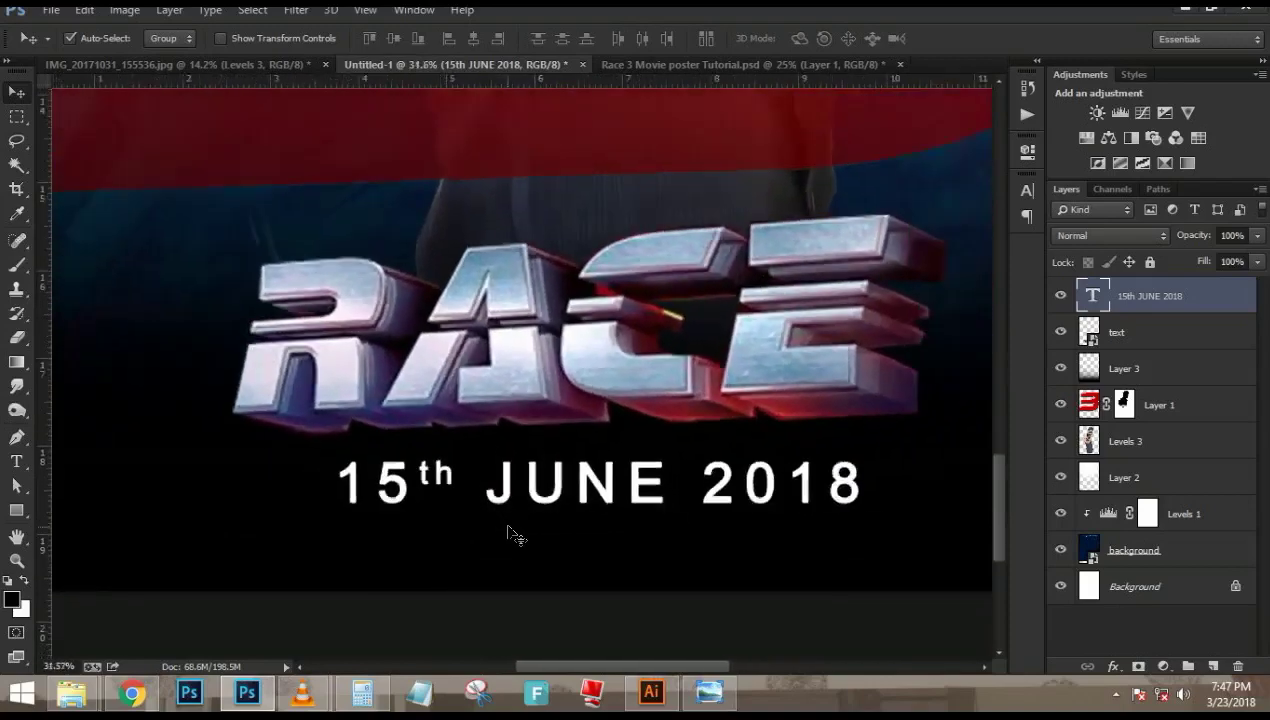
# Type a credit line with the editor's name followed by 'Photoshop Editor' and commit it
pyautogui.press('t')
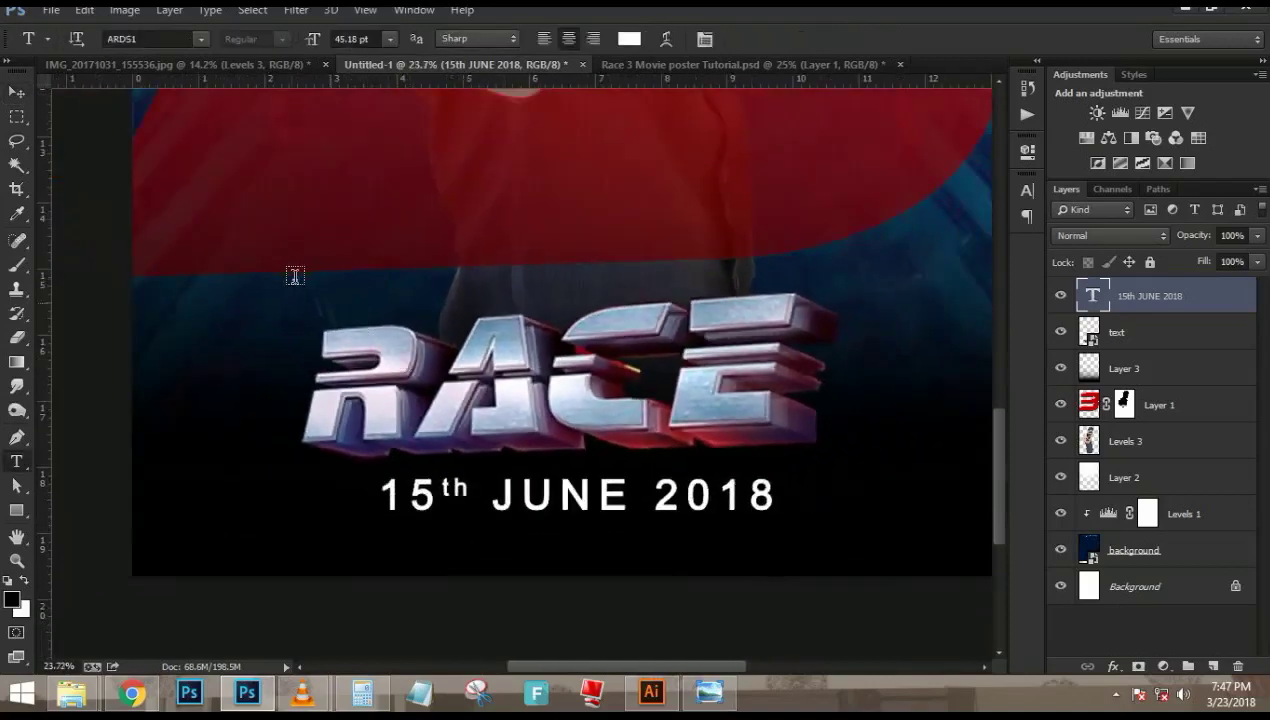
pyautogui.click(288, 270)
pyautogui.write('S')
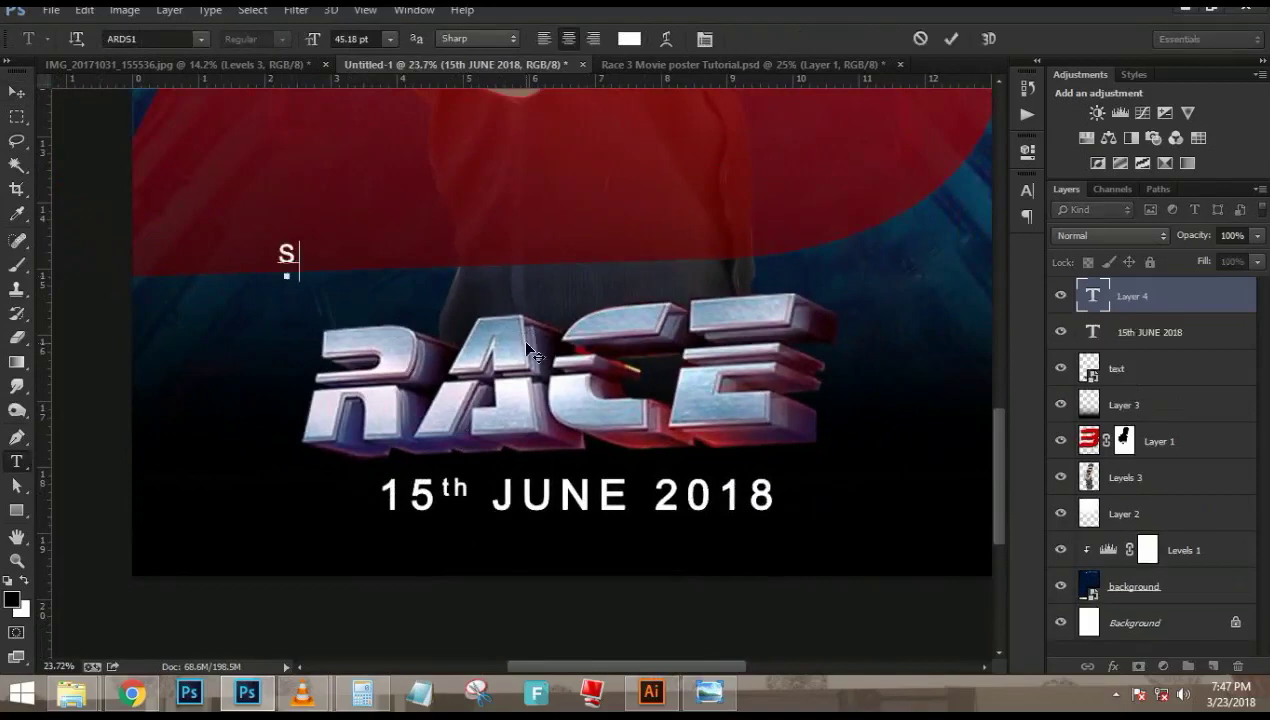
pyautogui.write('atyam')
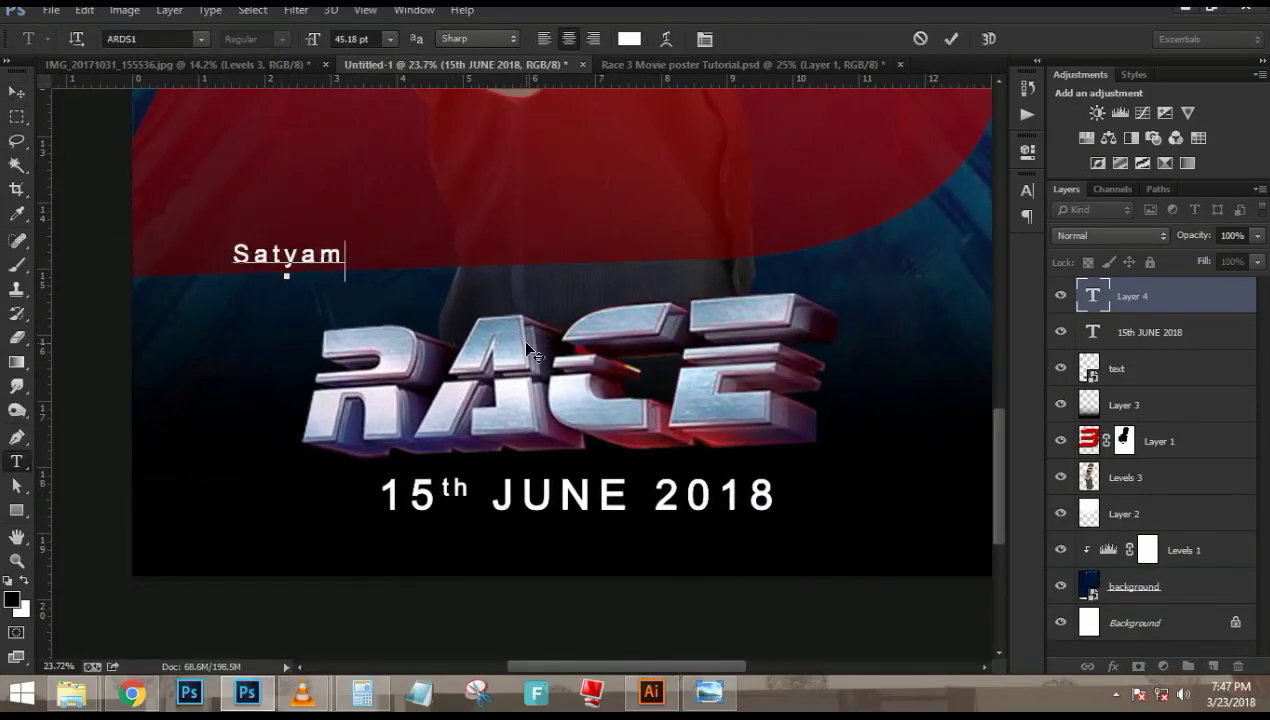
pyautogui.write(' Kumar Ph')
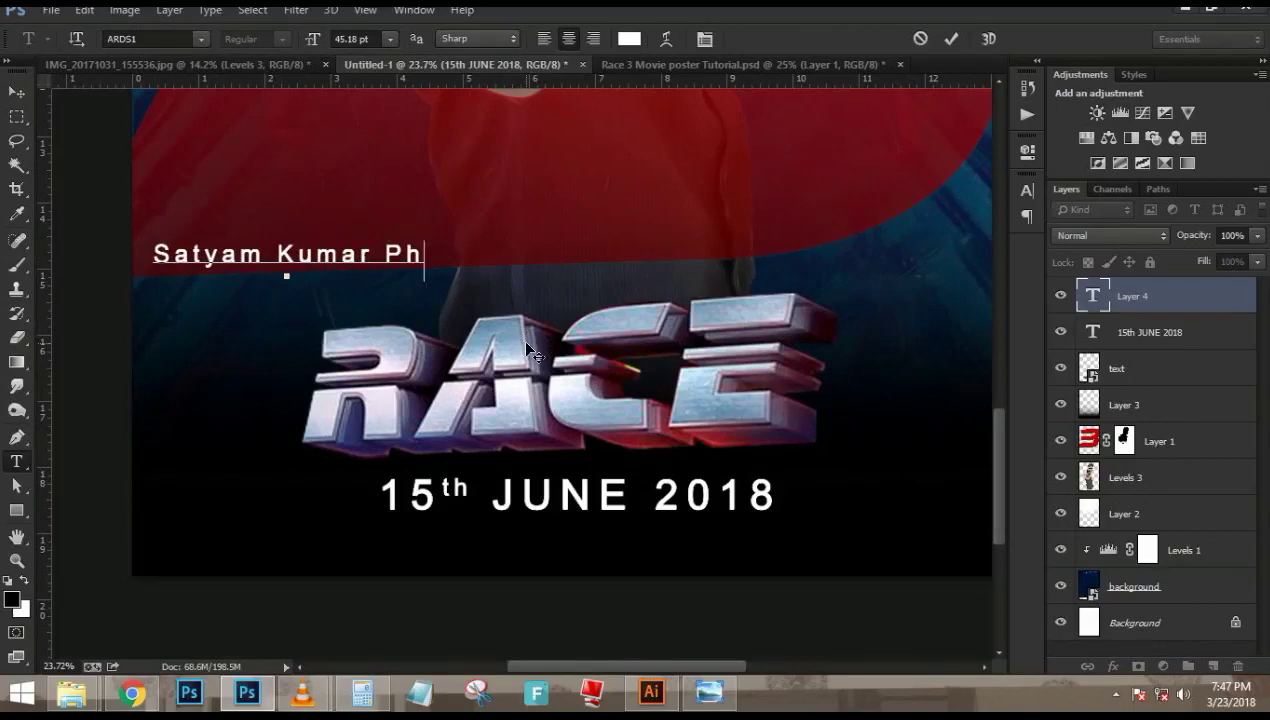
pyautogui.write('otoshop ')
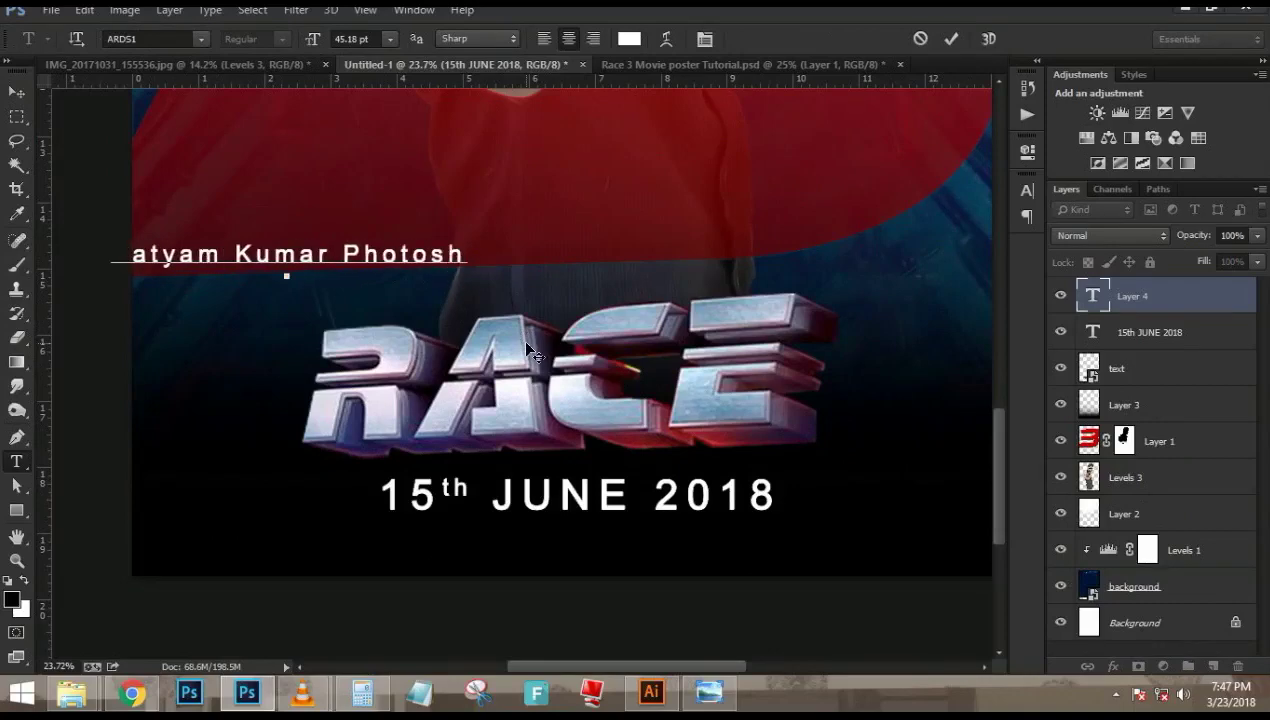
pyautogui.write('Editor')
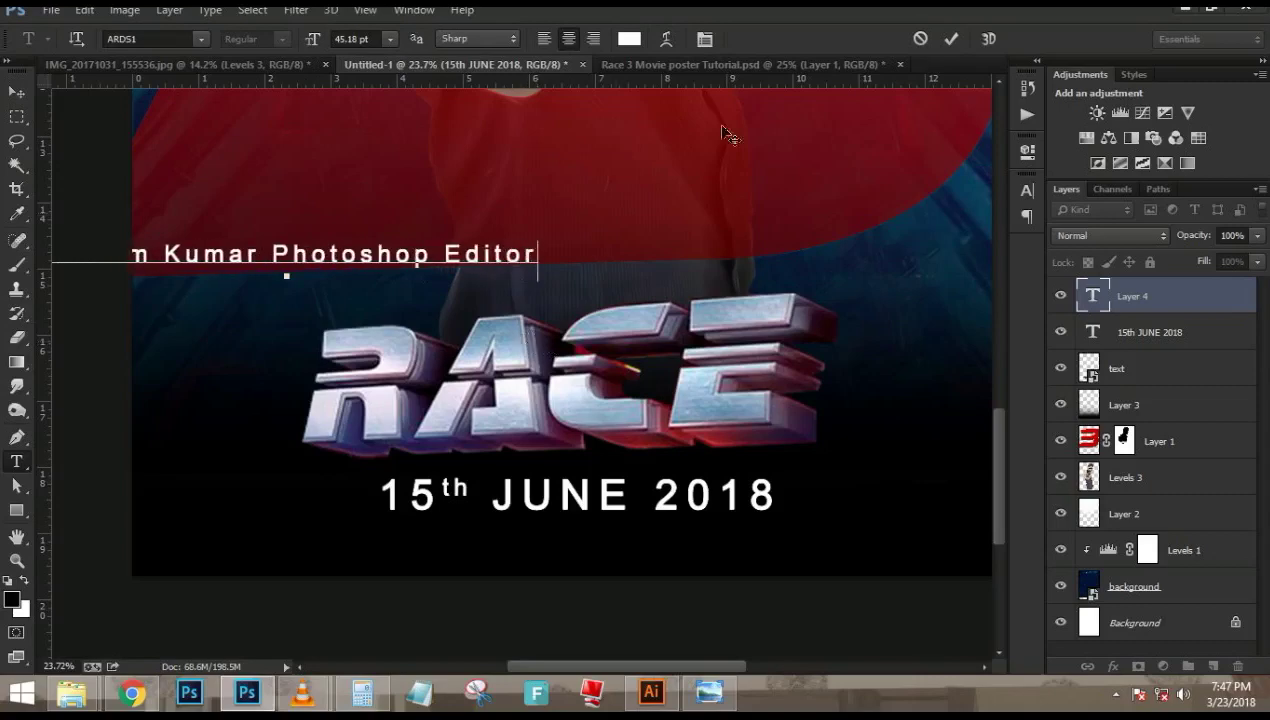
pyautogui.click(951, 38)
# Move the credit line just below '15th JUNE 2018' and fit the poster in the window
pyautogui.click(16, 91)
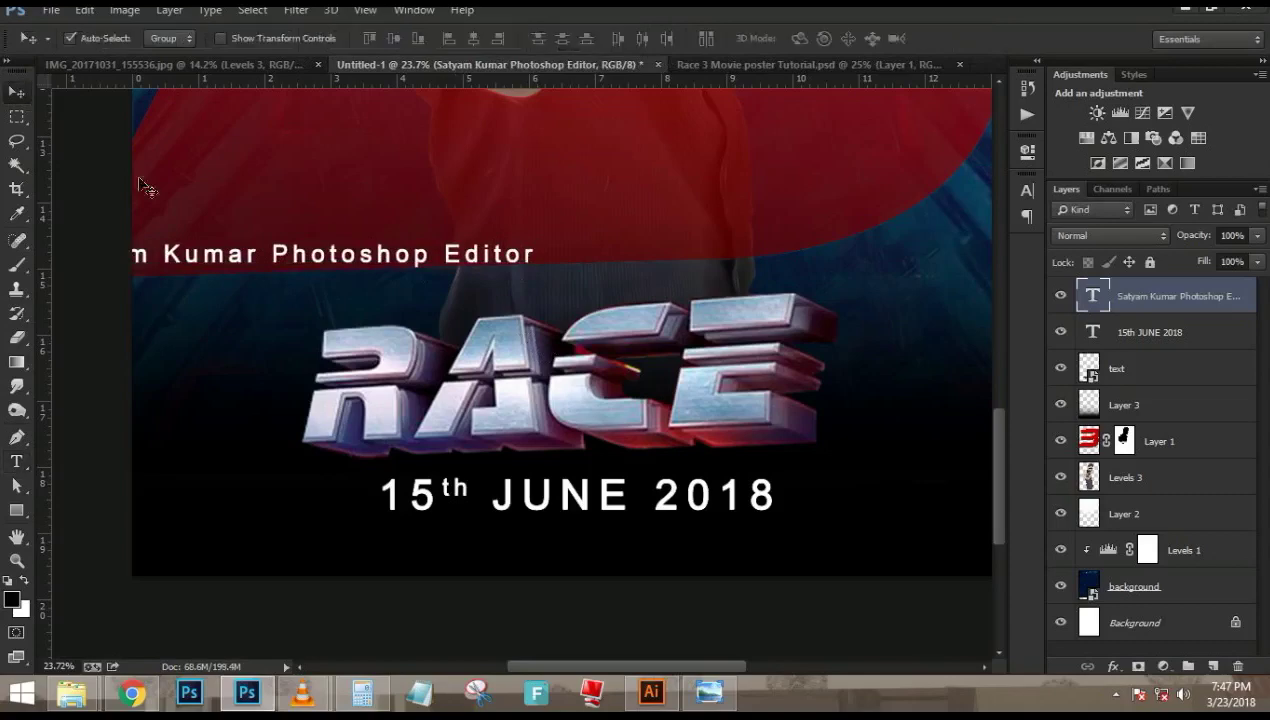
pyautogui.moveTo(328, 265); pyautogui.dragTo(612, 556)
pyautogui.hotkey('ctrl', '0')
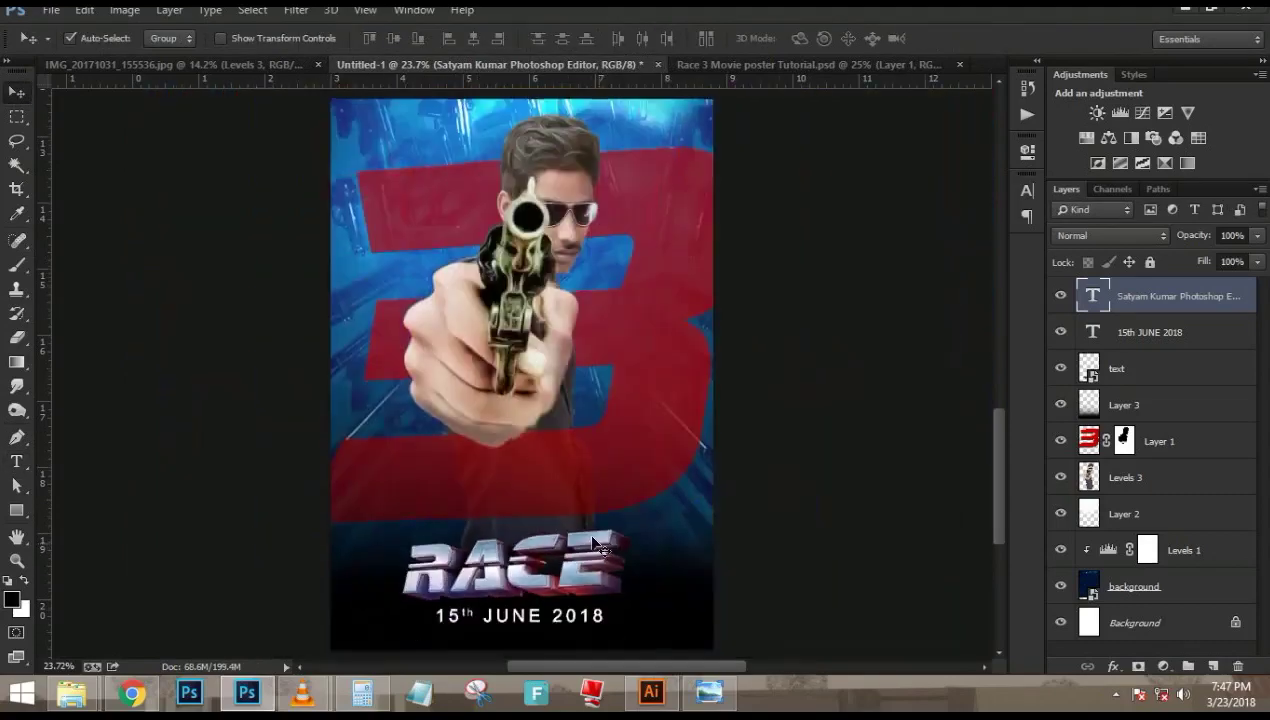
pyautogui.moveTo(626, 643); pyautogui.dragTo(625, 636)
# Preview fonts from Bauhaus 93 to Californian FB and set the credit to Brush Script Std
pyautogui.press('t')
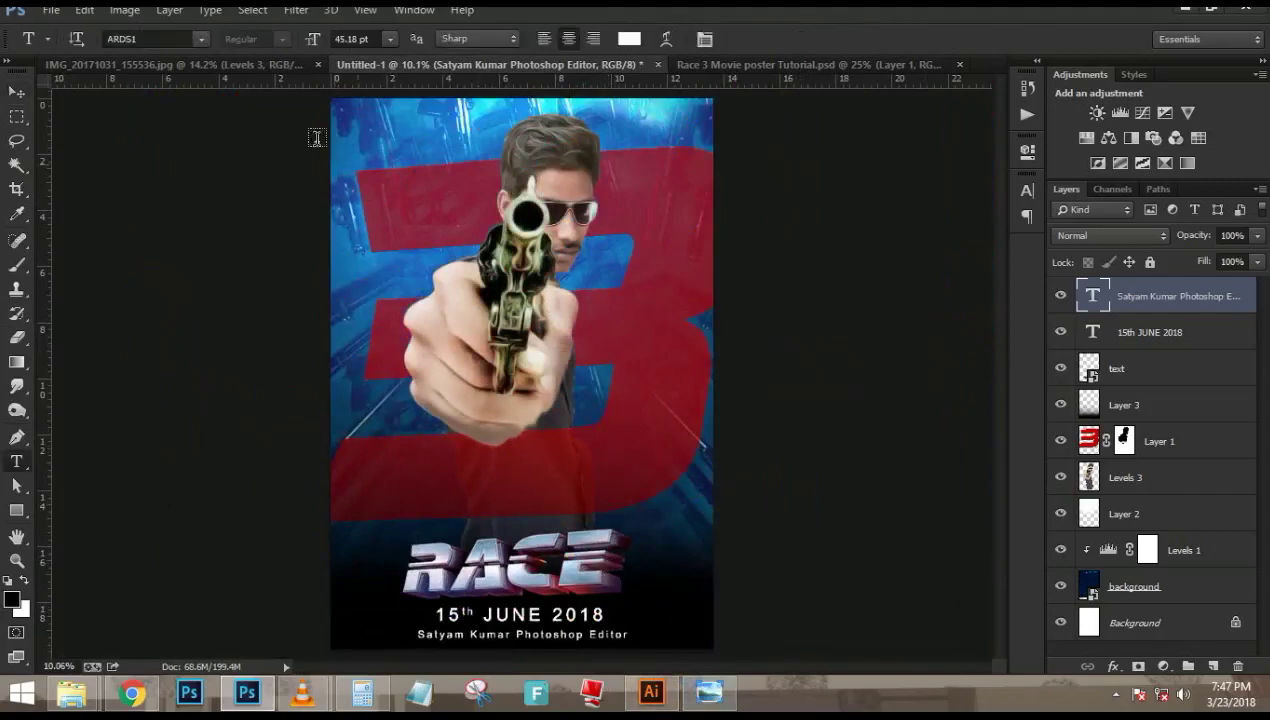
pyautogui.click(169, 39)
pyautogui.scroll(-6, 169, 39)
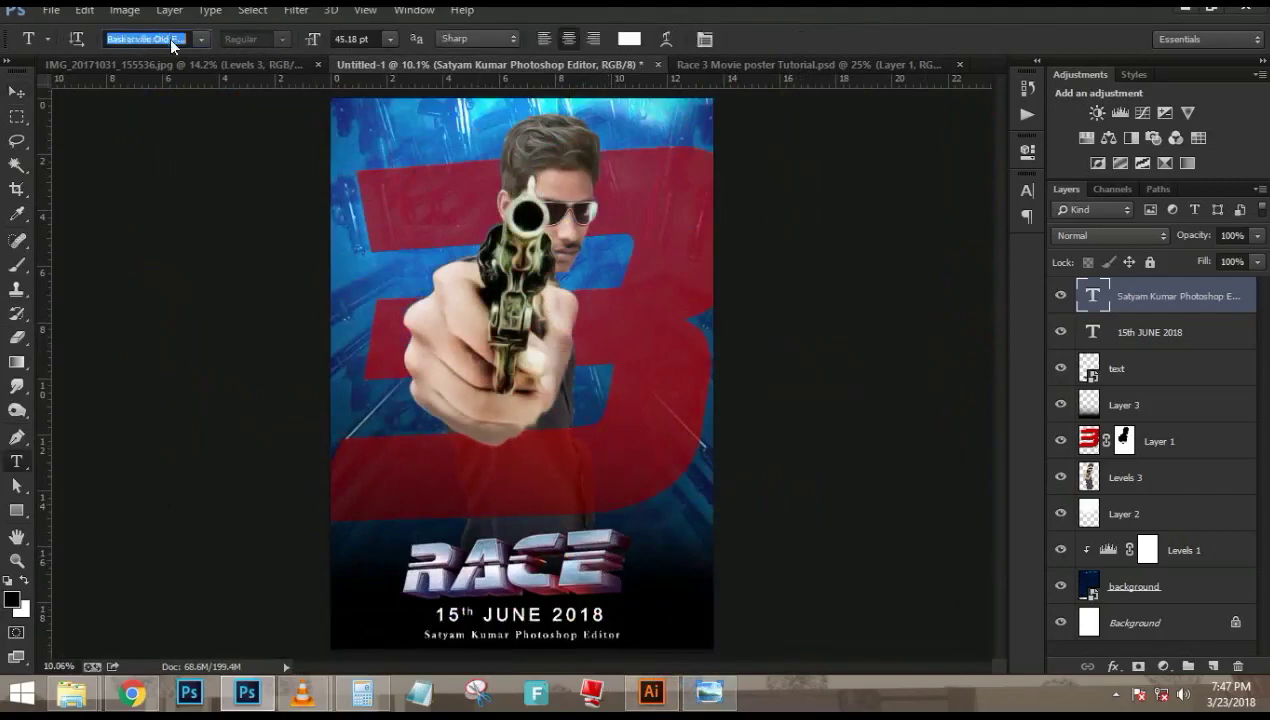
pyautogui.scroll(-5, 169, 39)
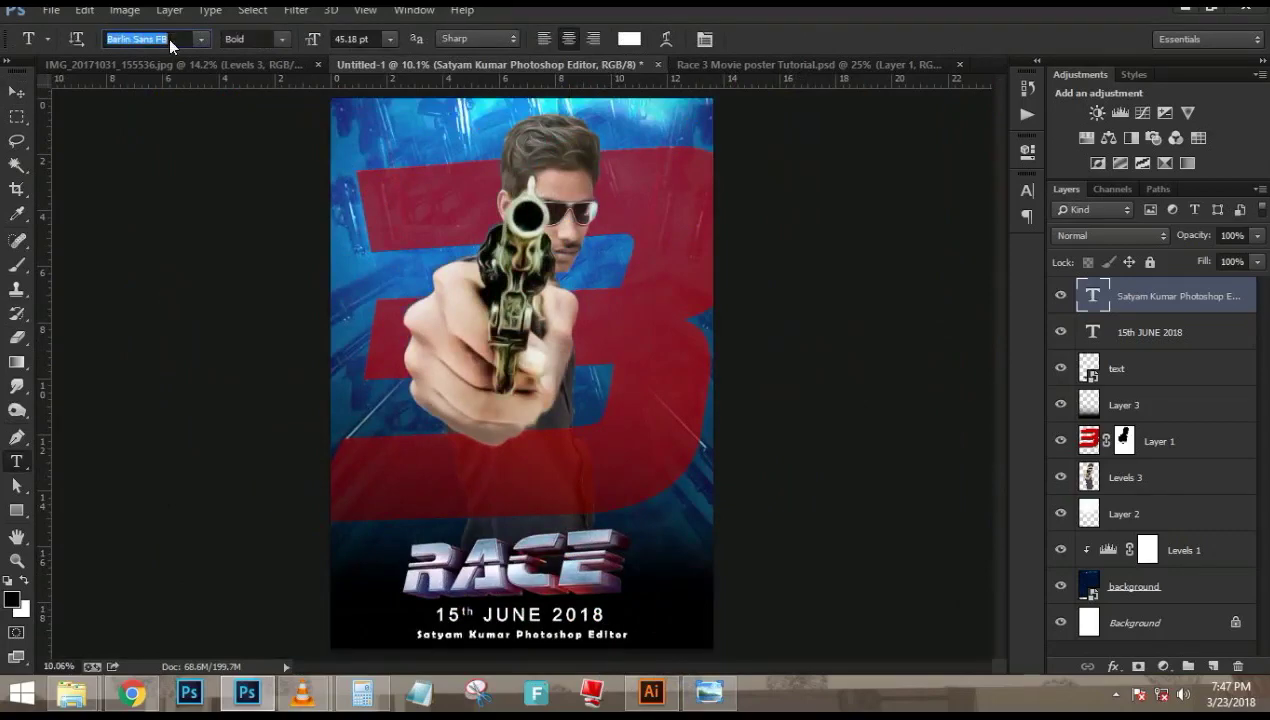
pyautogui.press('Up')
pyautogui.press('Up')
pyautogui.press('Up')
pyautogui.press('Up')
pyautogui.press('Up')
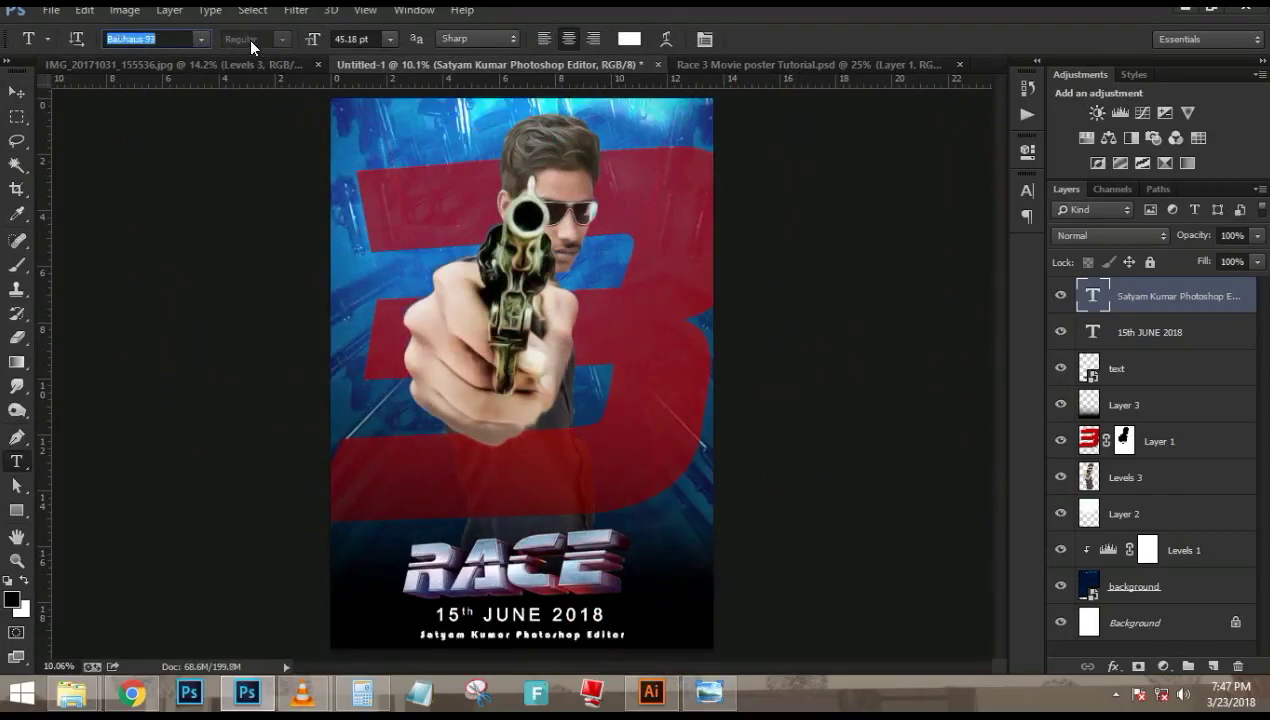
pyautogui.press('Down')
pyautogui.press('Down')
pyautogui.press('Down')
pyautogui.press('Down')
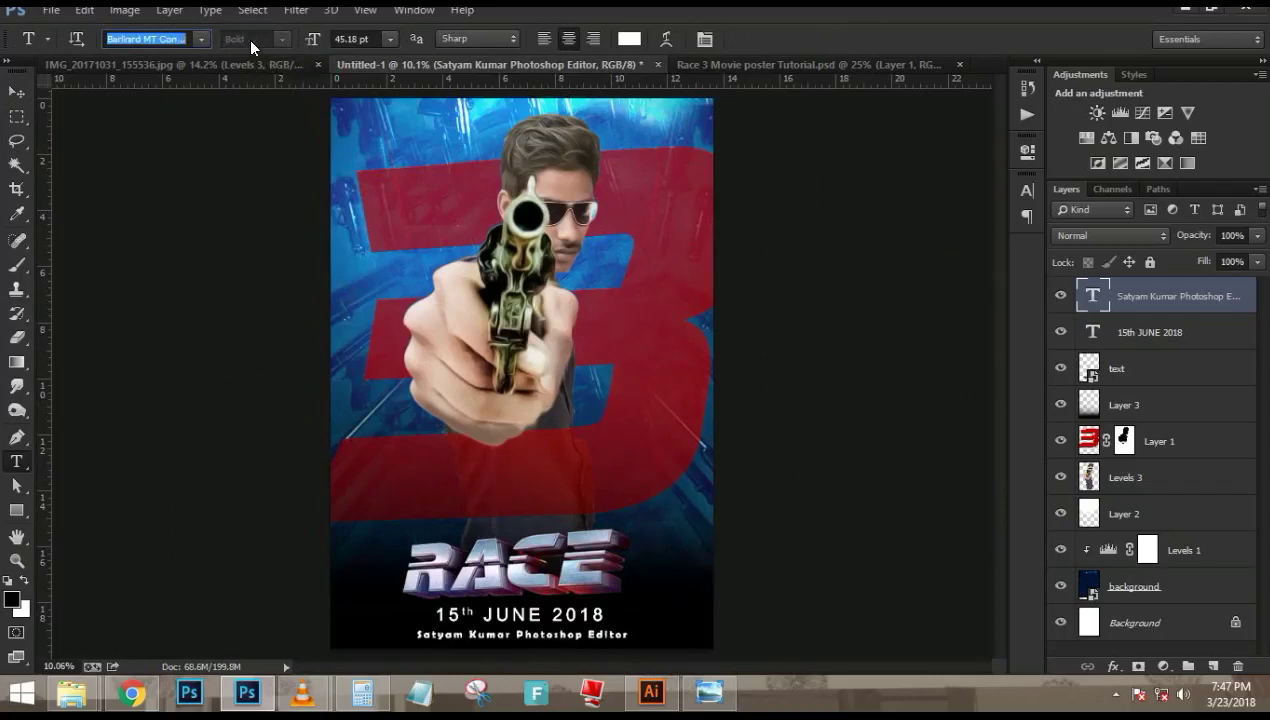
pyautogui.press('Down')
pyautogui.press('Down')
pyautogui.press('Down')
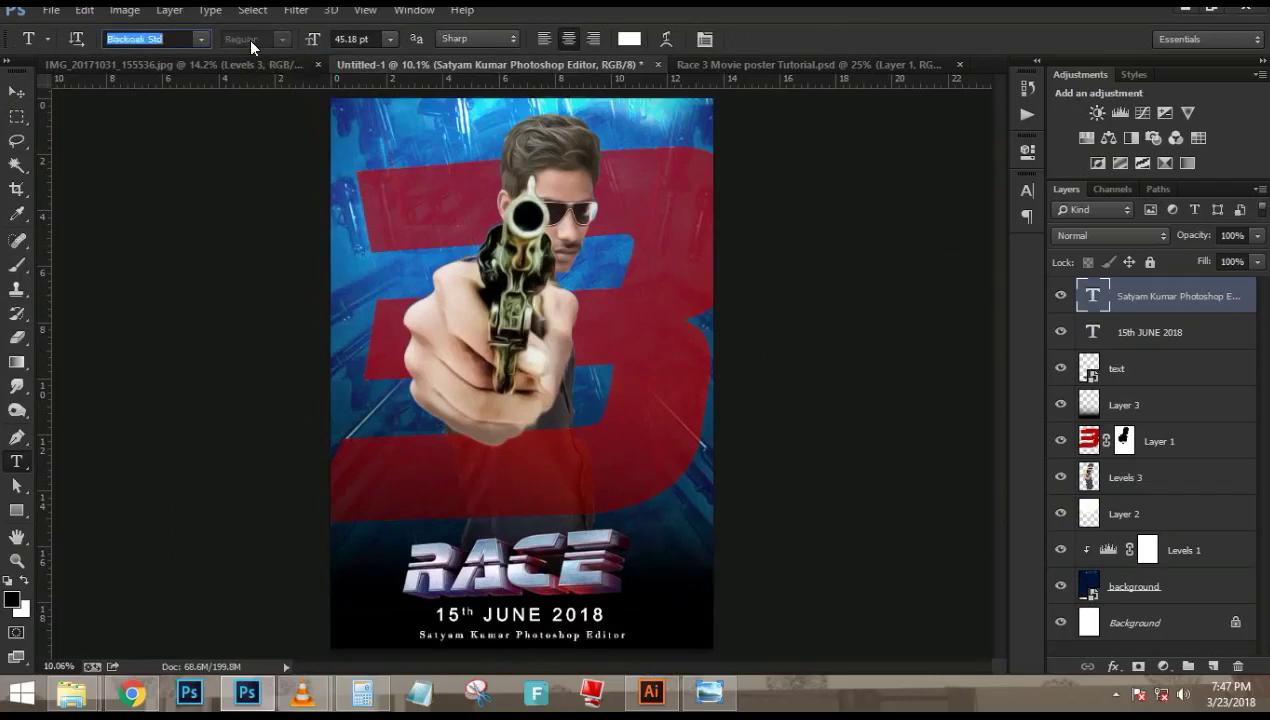
pyautogui.press('Down')
pyautogui.press('Up')
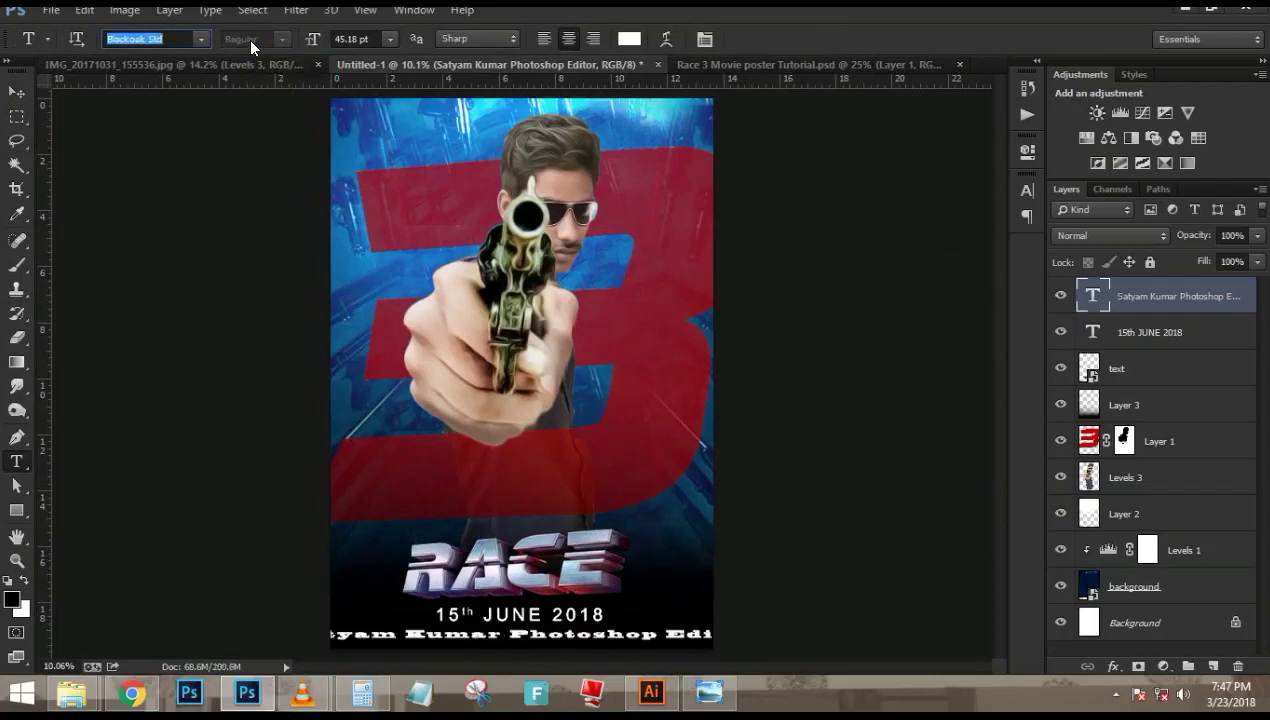
pyautogui.press('Down')
pyautogui.press('Down')
pyautogui.press('Down')
pyautogui.press('Down')
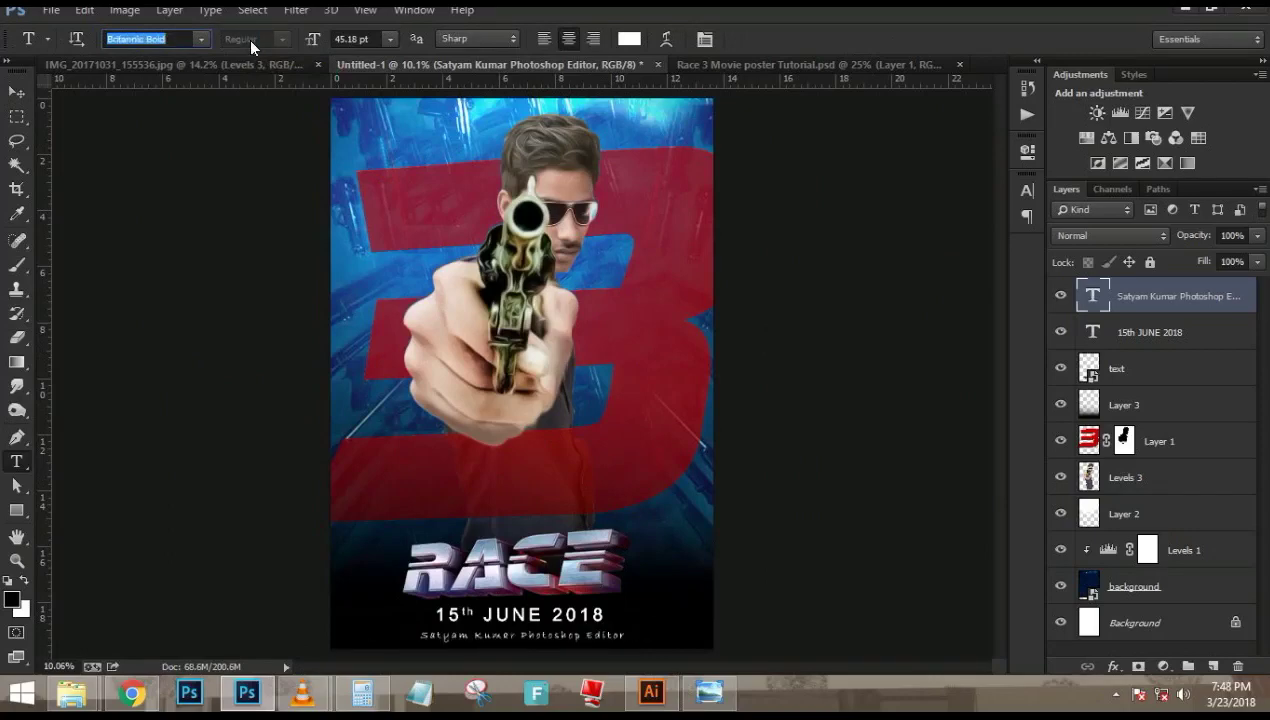
pyautogui.press('Down')
pyautogui.press('Down')
pyautogui.press('Down')
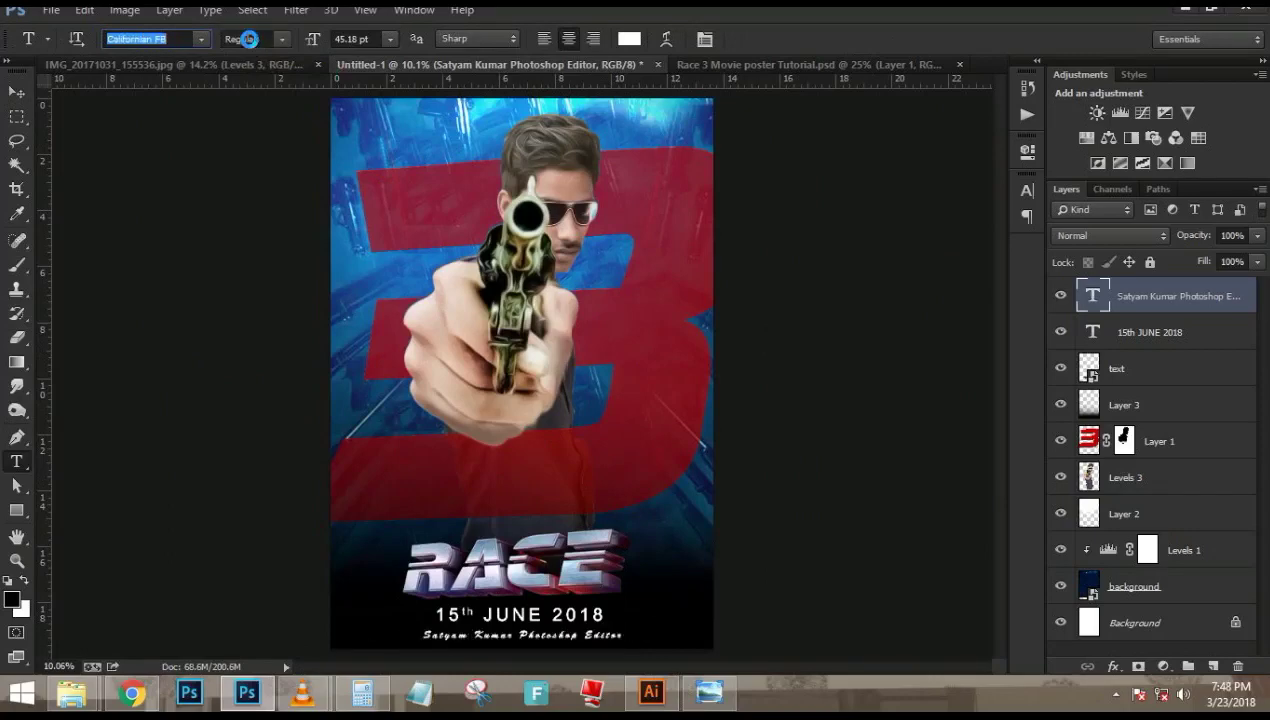
pyautogui.press('Up')
pyautogui.press('Up')
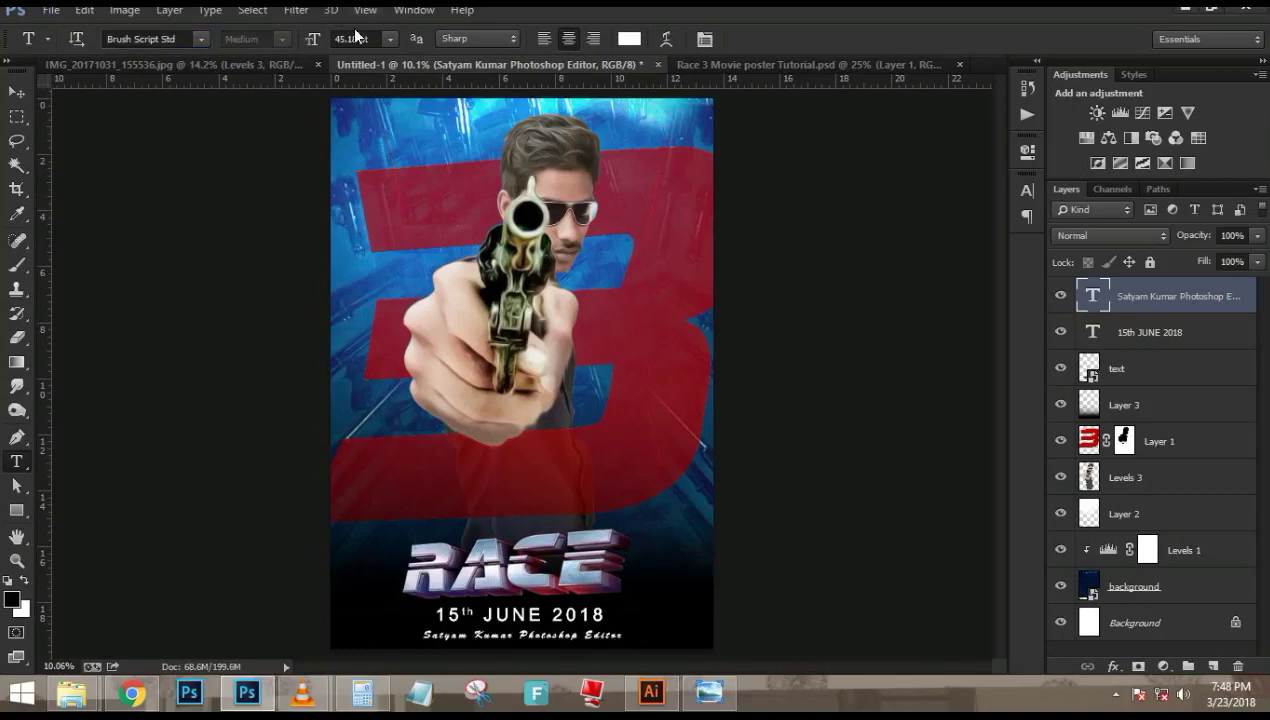
# Enable Faux Bold on the credit line and enlarge it to 59.18 pt
pyautogui.moveTo(308, 41); pyautogui.dragTo(314, 41)
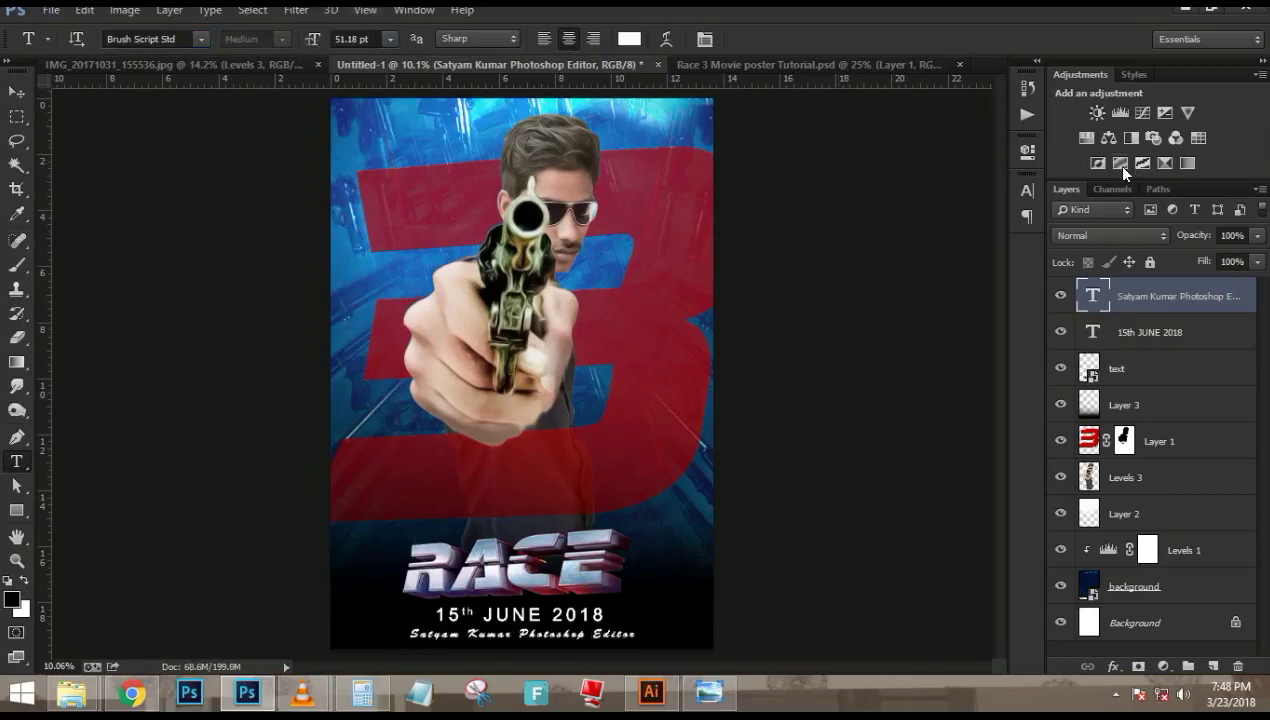
pyautogui.click(1024, 189)
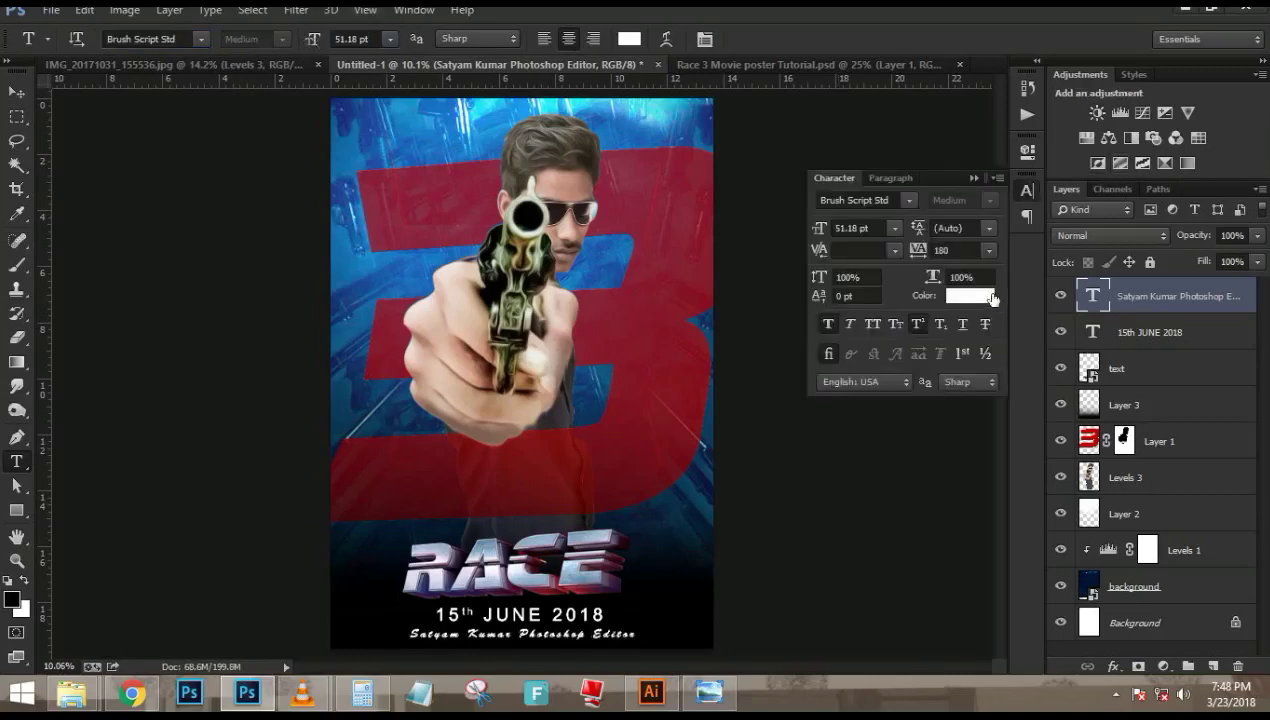
pyautogui.click(827, 325)
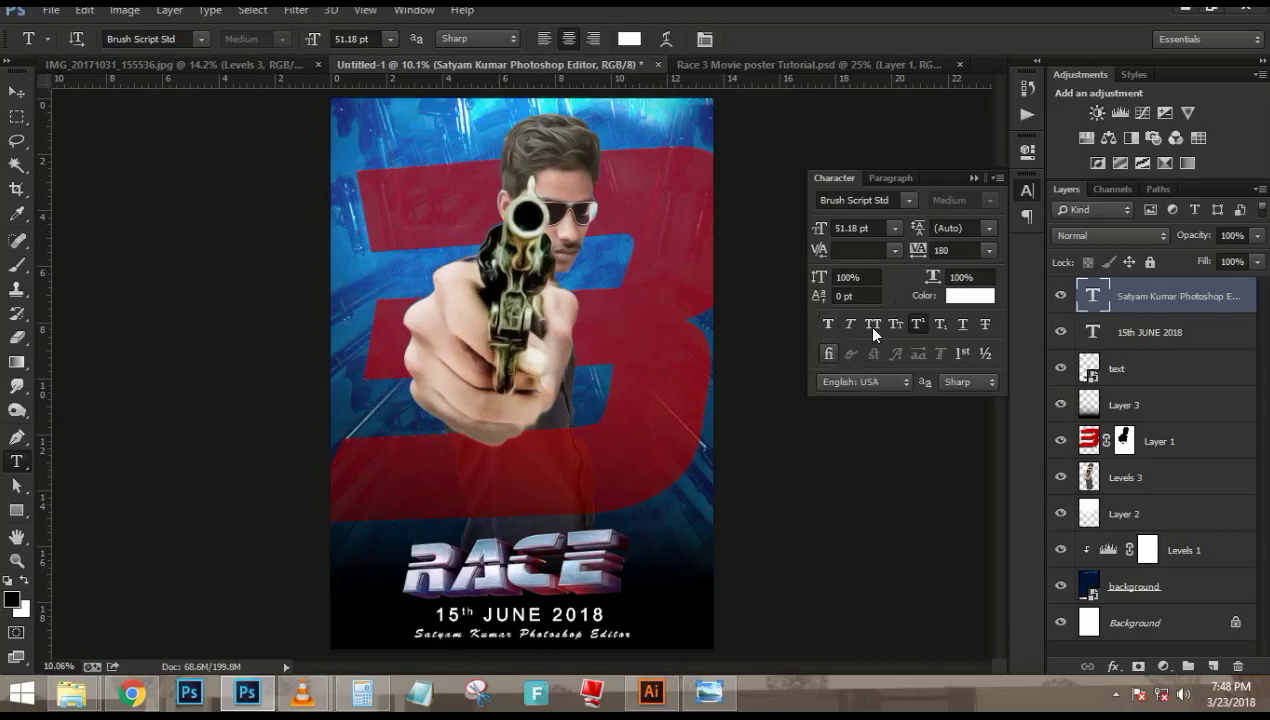
pyautogui.click(968, 178)
pyautogui.scroll(5, 522, 612)
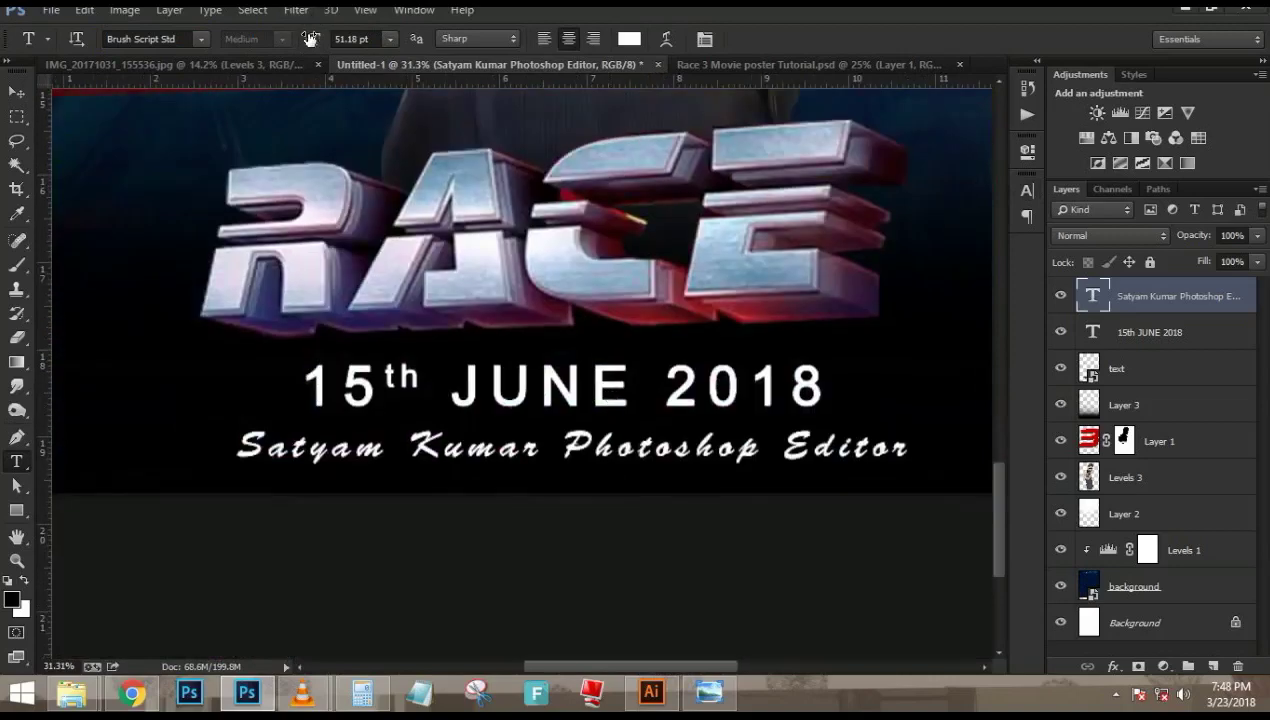
pyautogui.moveTo(310, 38); pyautogui.dragTo(316, 38)
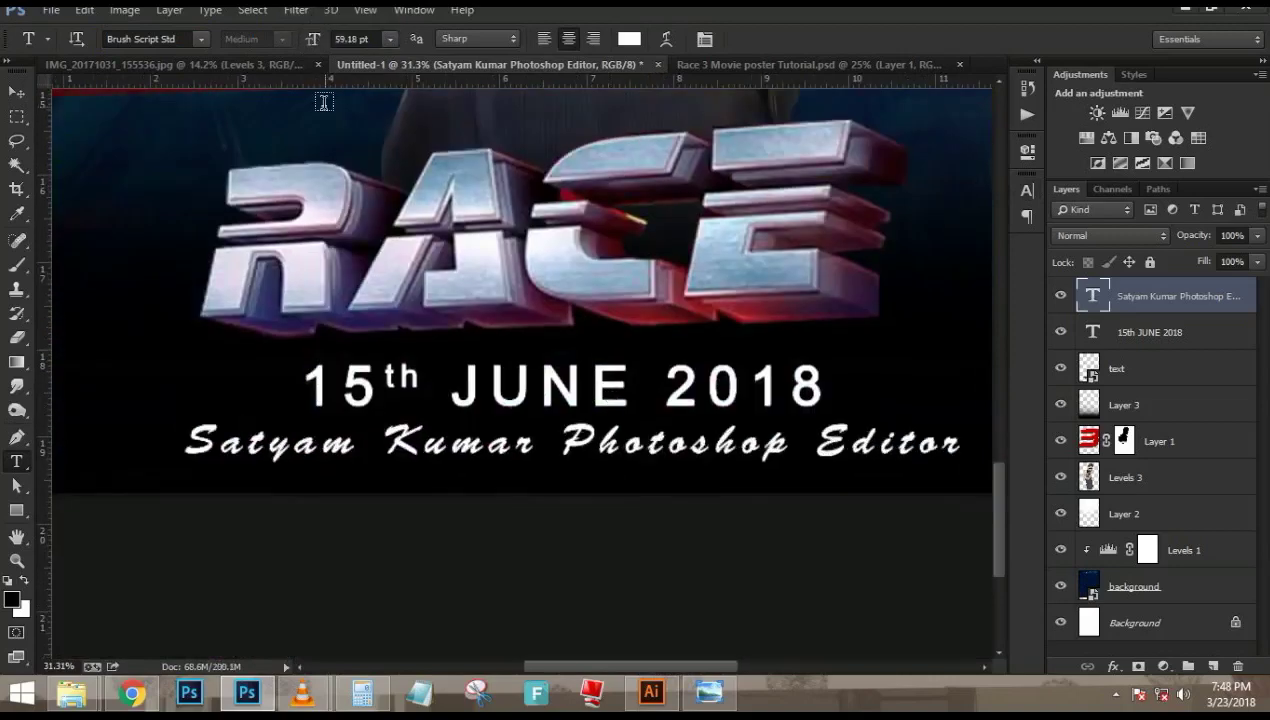
pyautogui.hotkey('ctrl', '0')
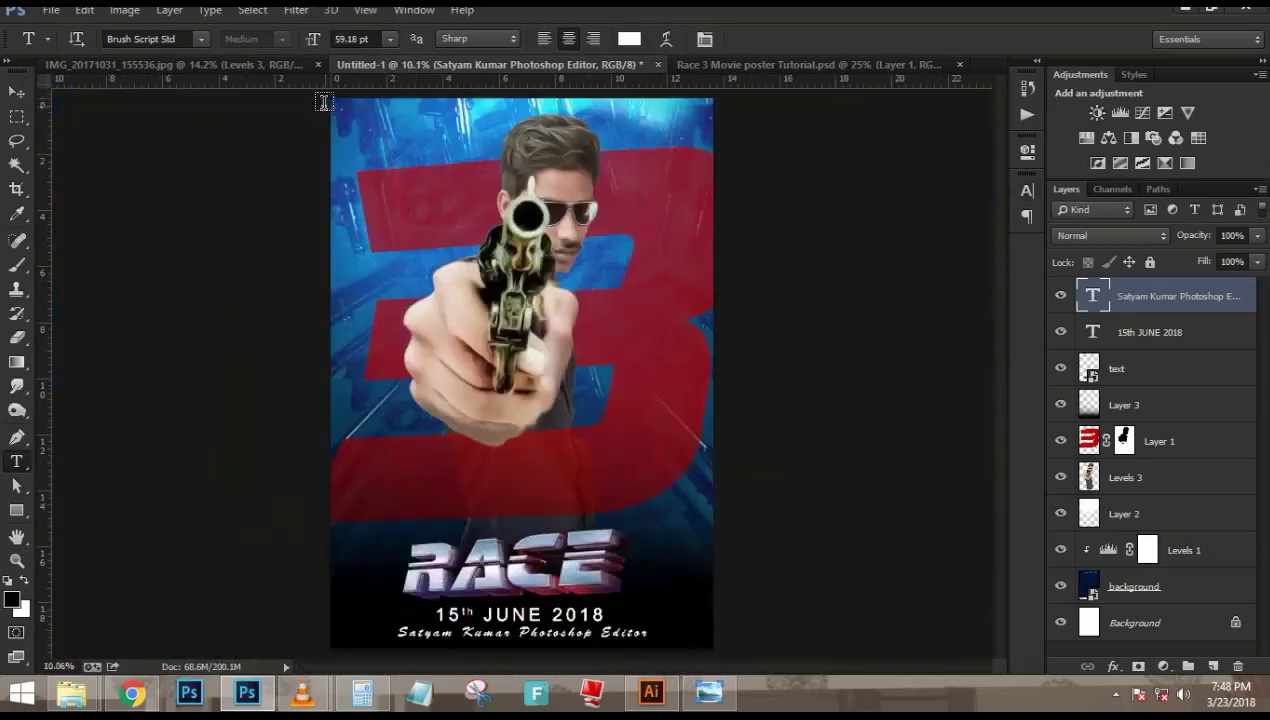
pyautogui.click(17, 92)
pyautogui.scroll(3, 538, 466)
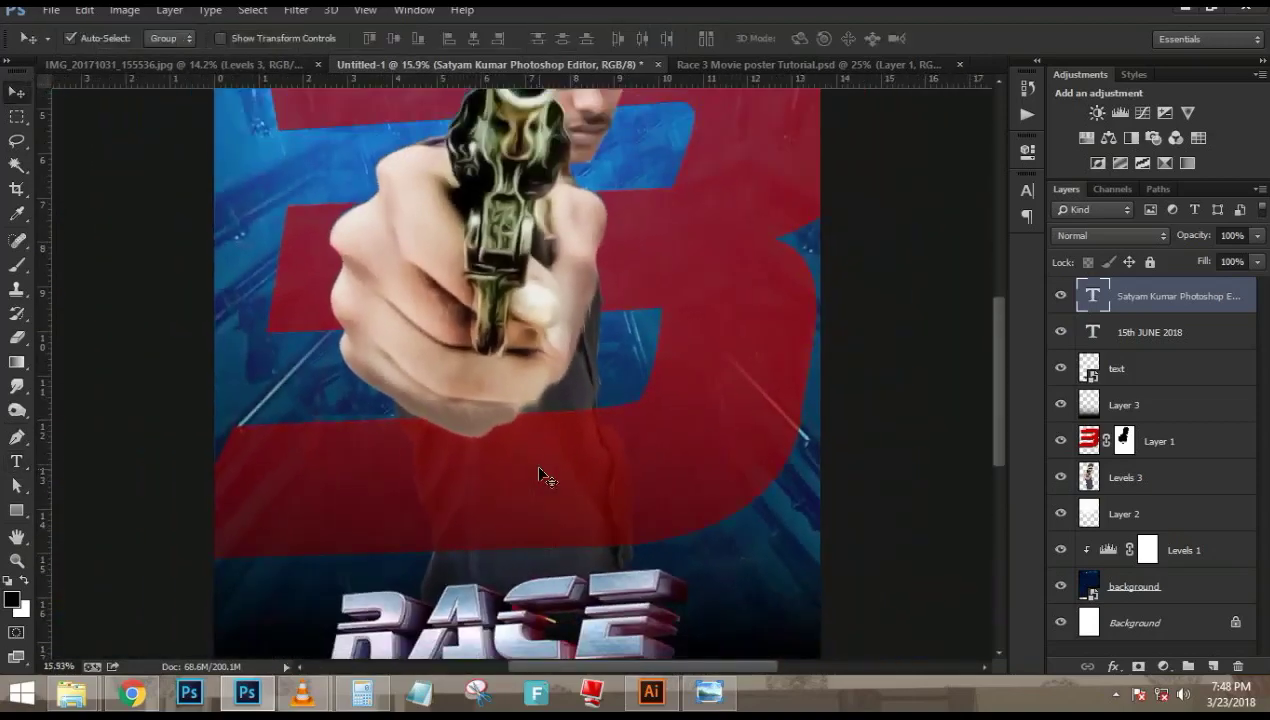
pyautogui.scroll(-2, 250, 268)
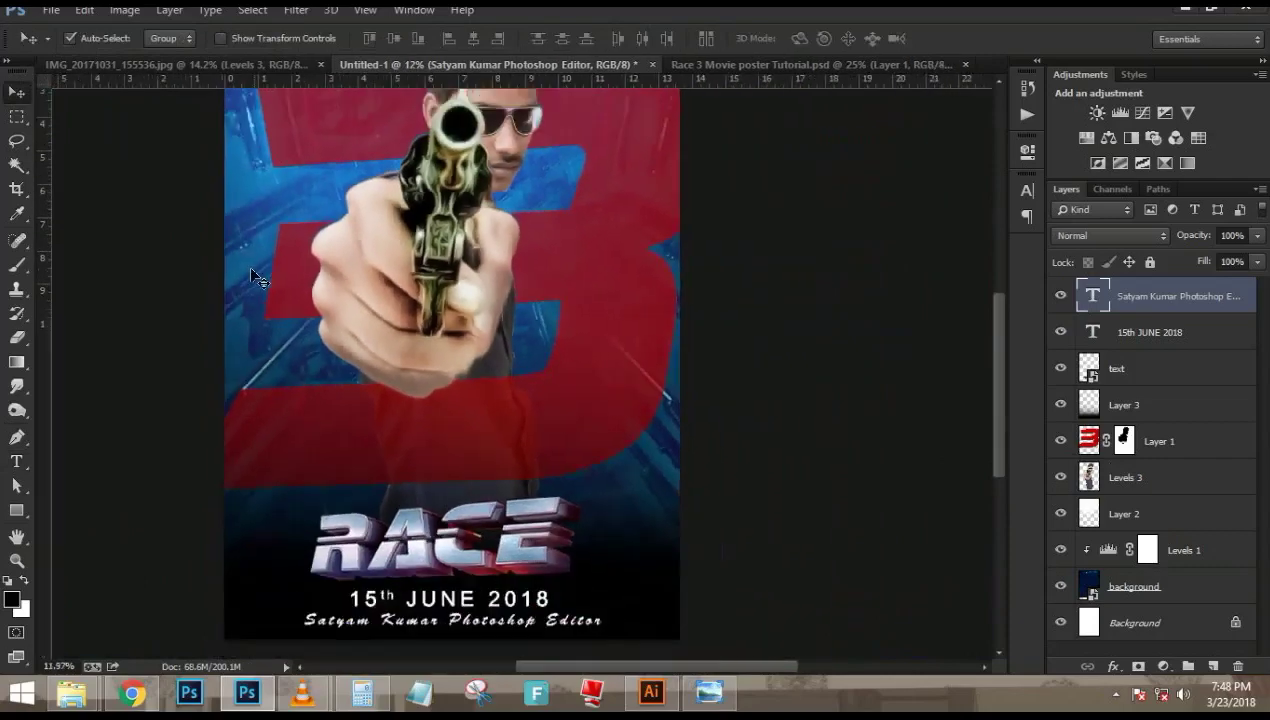
pyautogui.scroll(-1, 250, 268)
pyautogui.scroll(1, 415, 258)
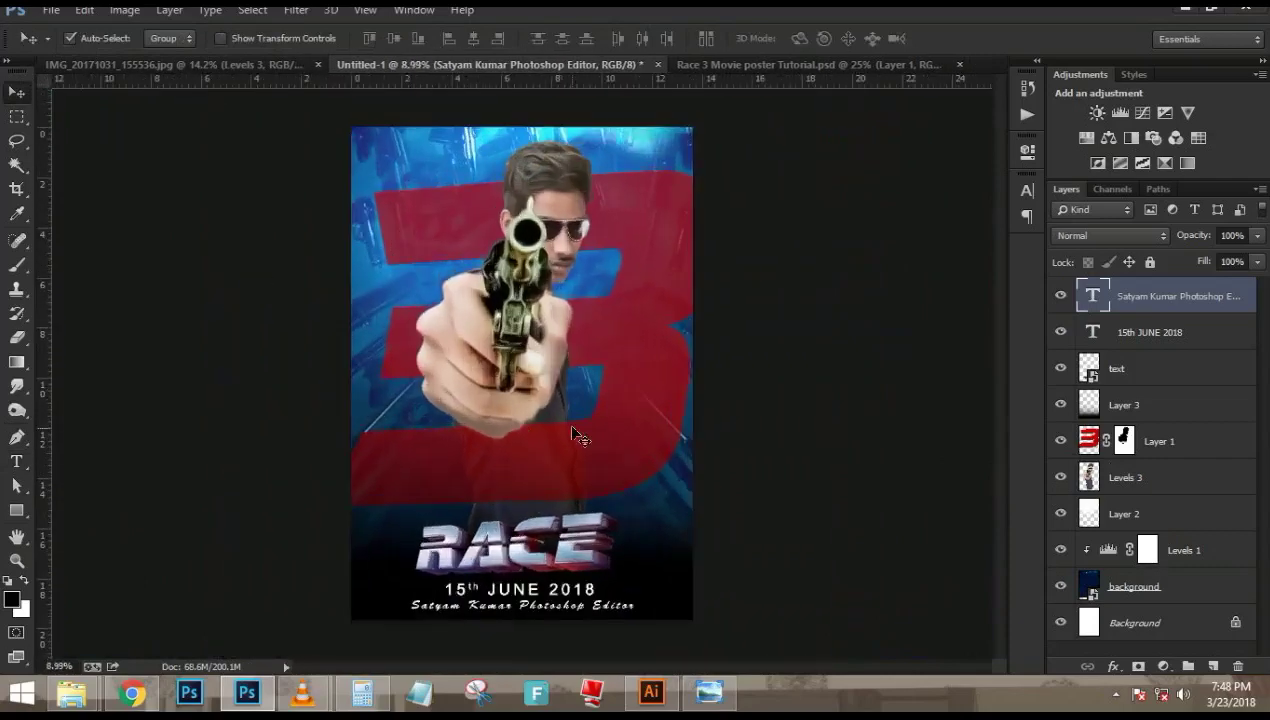
pyautogui.scroll(1, 567, 422)
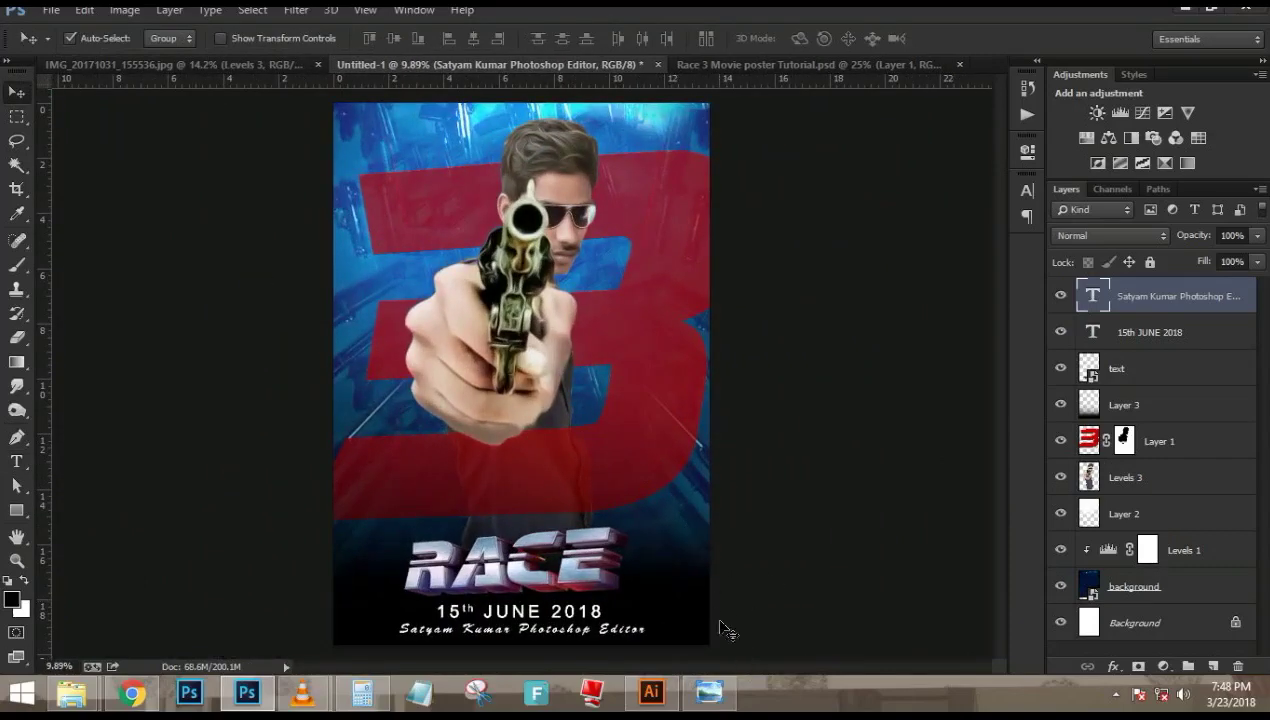
pyautogui.click(712, 692)
pyautogui.click(718, 693)
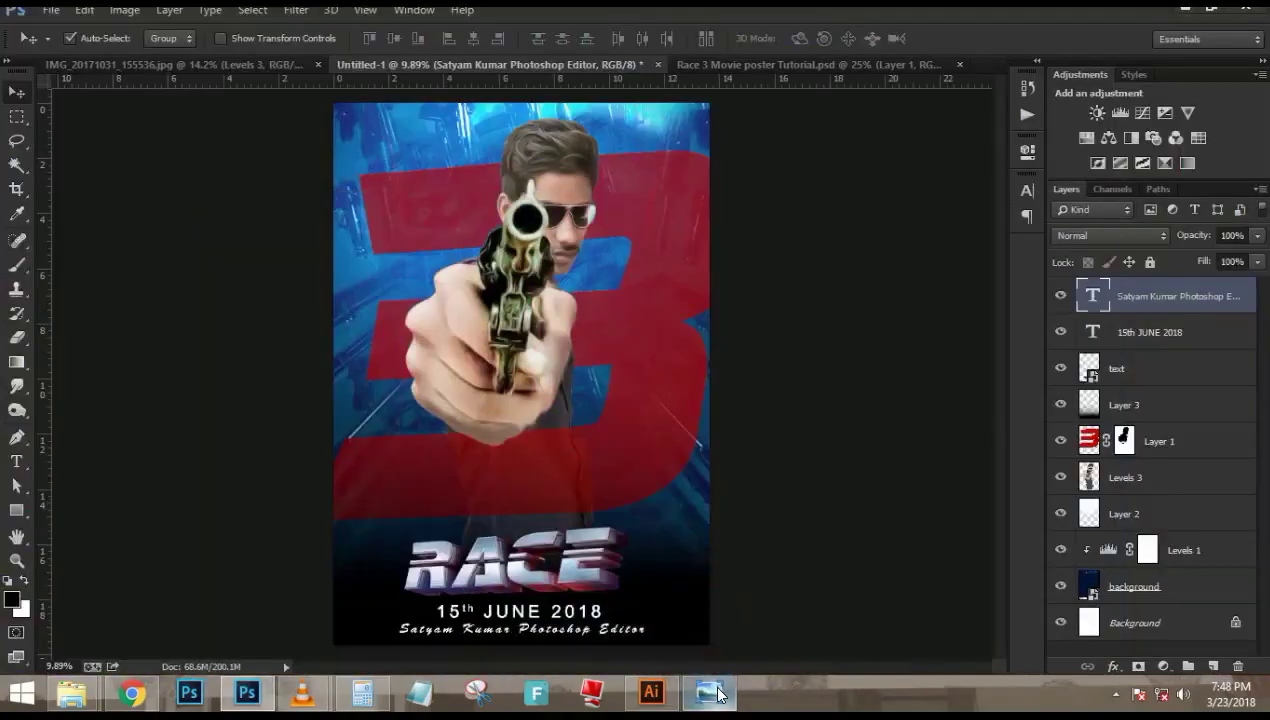
pyautogui.click(718, 693)
pyautogui.click(718, 693)
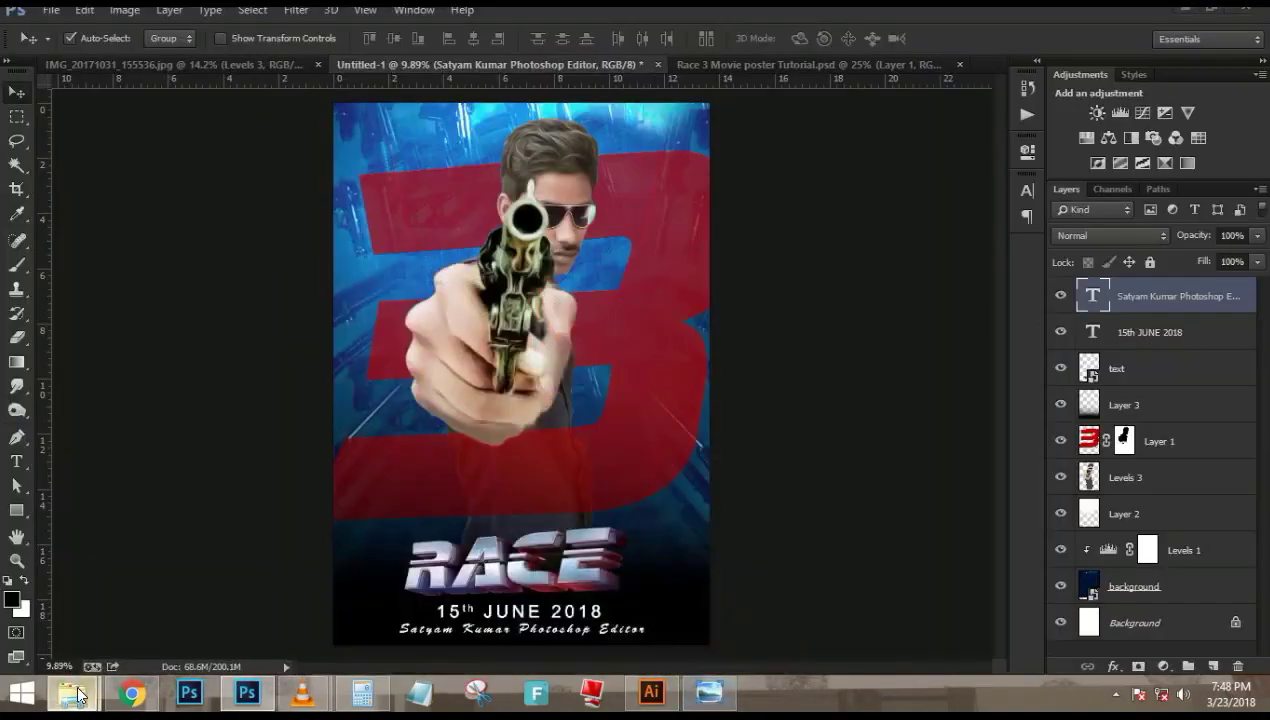
# Browse This PC > music (G:) > data and open the index.html image folder
pyautogui.moveTo(72, 693)
pyautogui.click(296, 621)
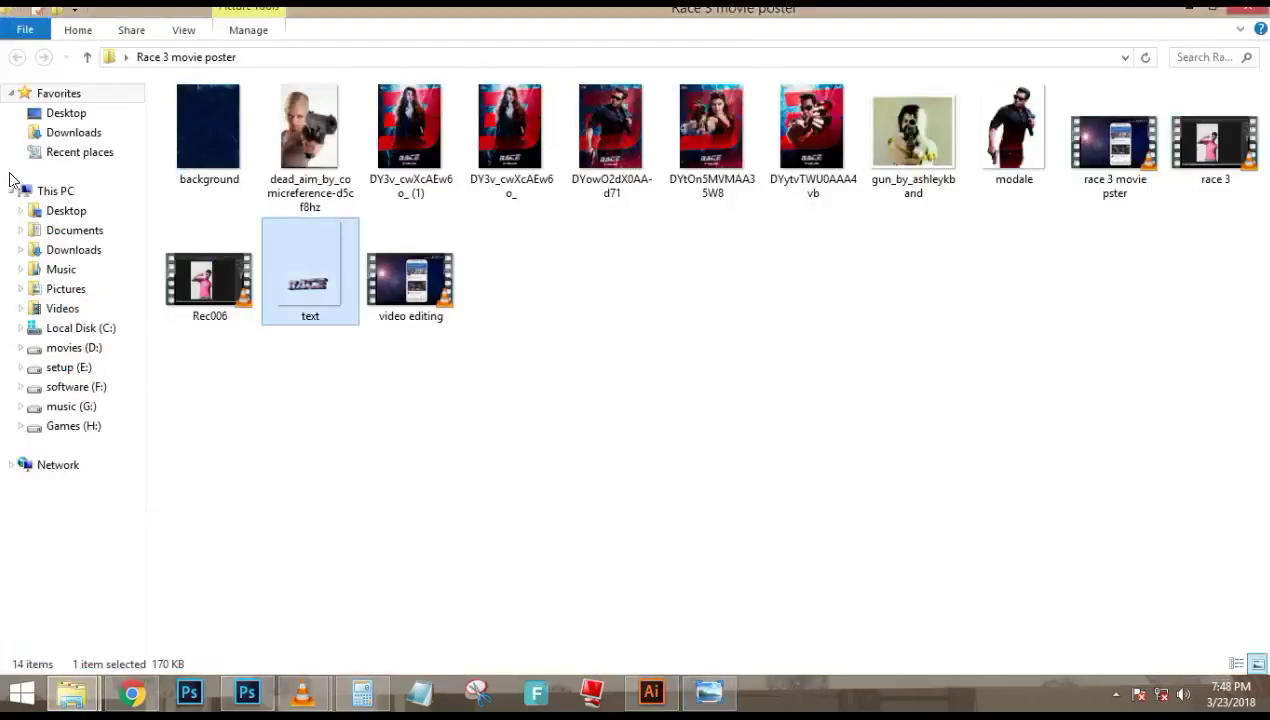
pyautogui.click(54, 193)
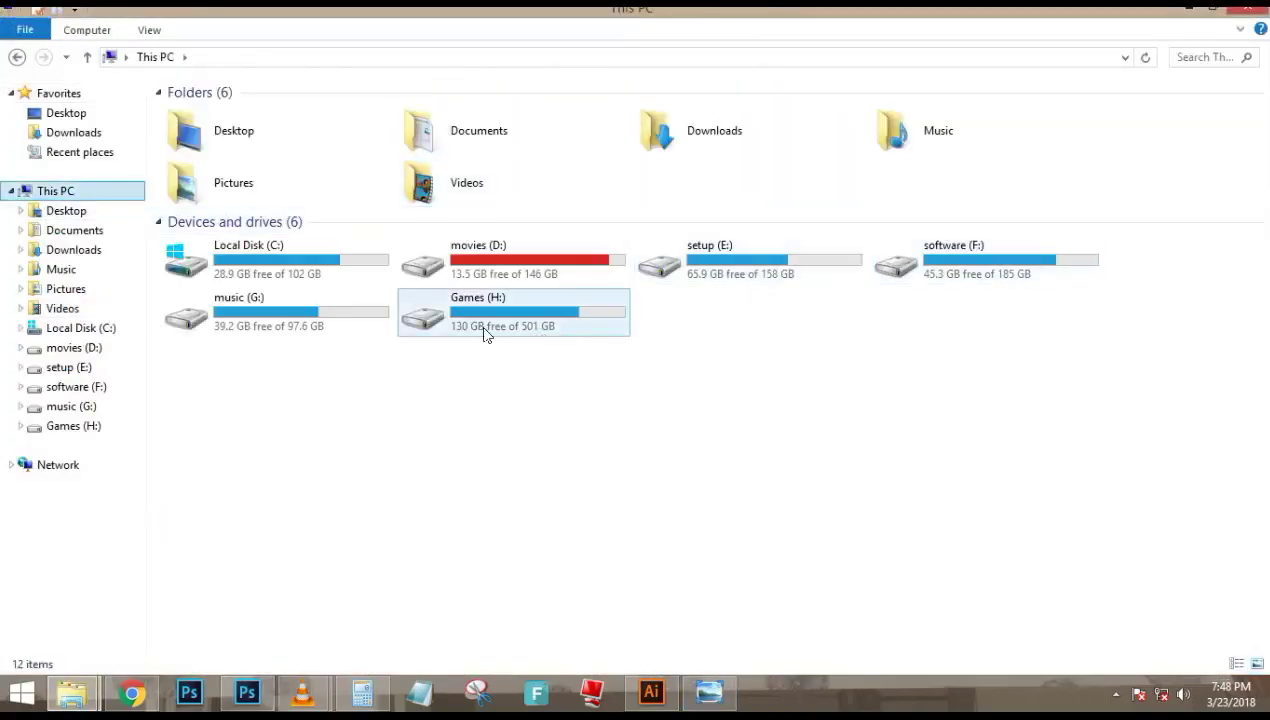
pyautogui.doubleClick(240, 320)
pyautogui.doubleClick(332, 150)
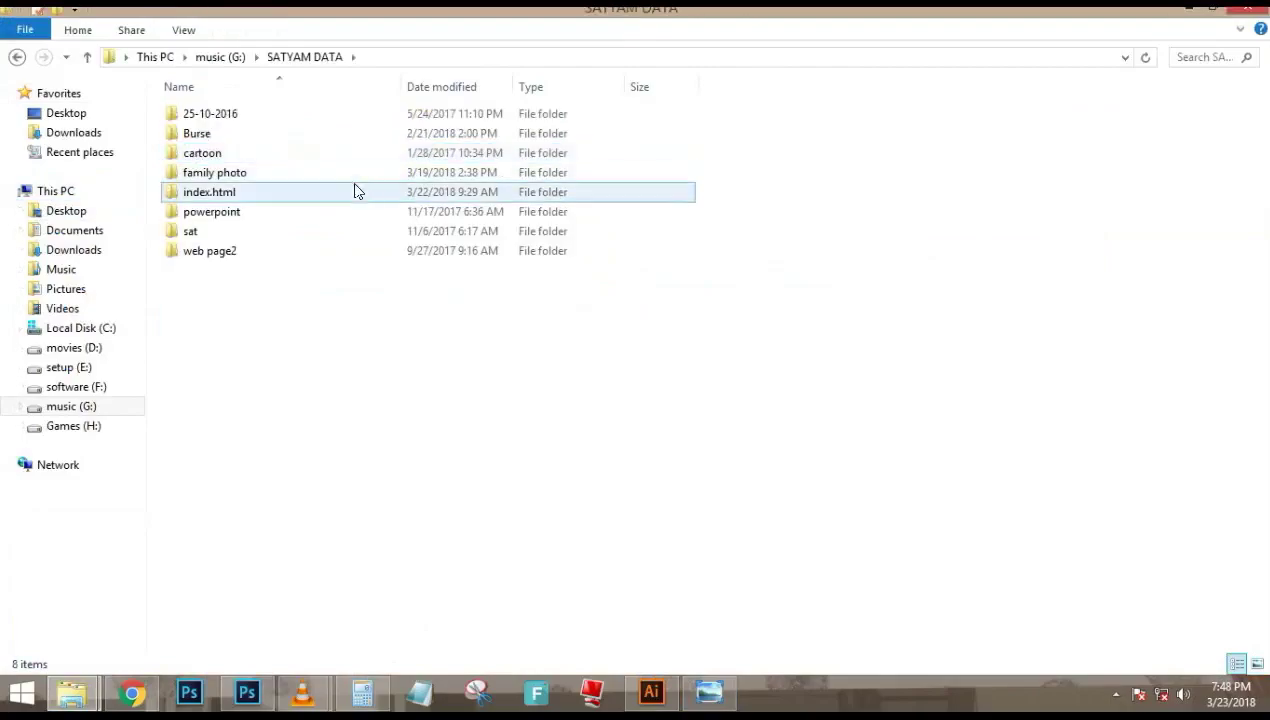
pyautogui.click(358, 192)
pyautogui.doubleClick(360, 193)
# Drag the portrait logo image from the folder onto the poster
pyautogui.scroll(-15, 547, 295)
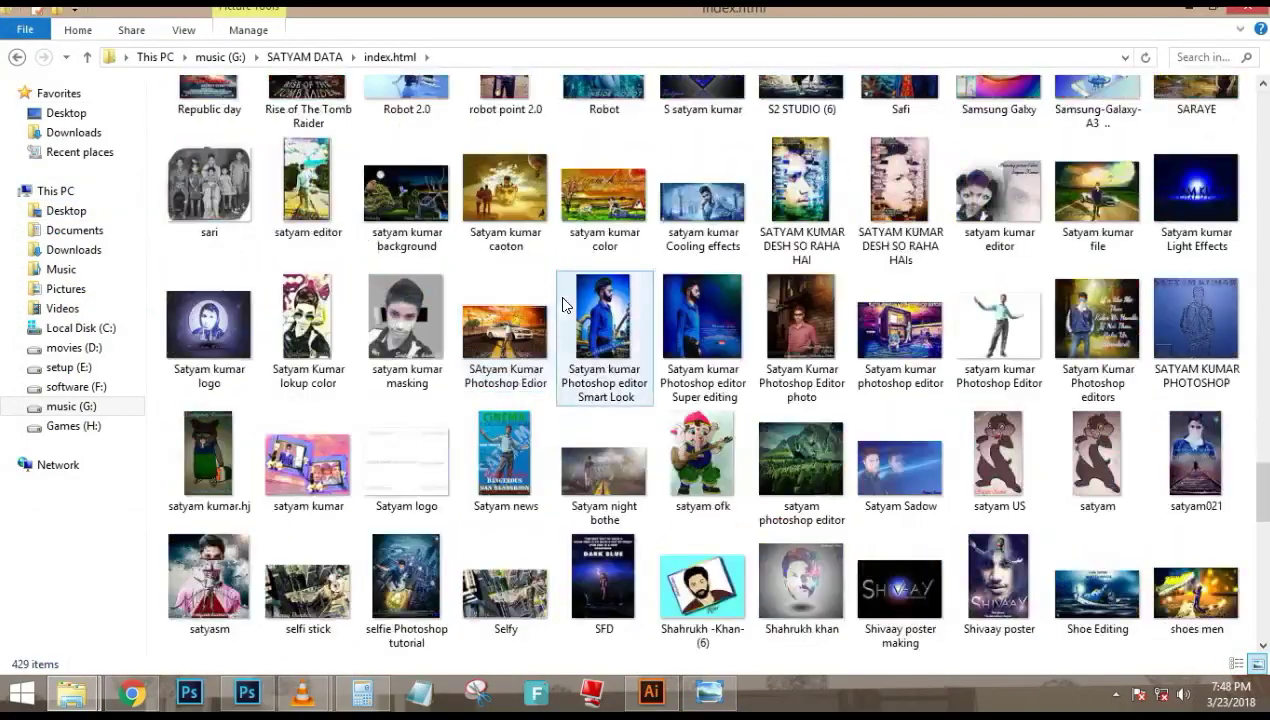
pyautogui.scroll(8, 600, 300)
pyautogui.moveTo(995, 515); pyautogui.dragTo(521, 373)
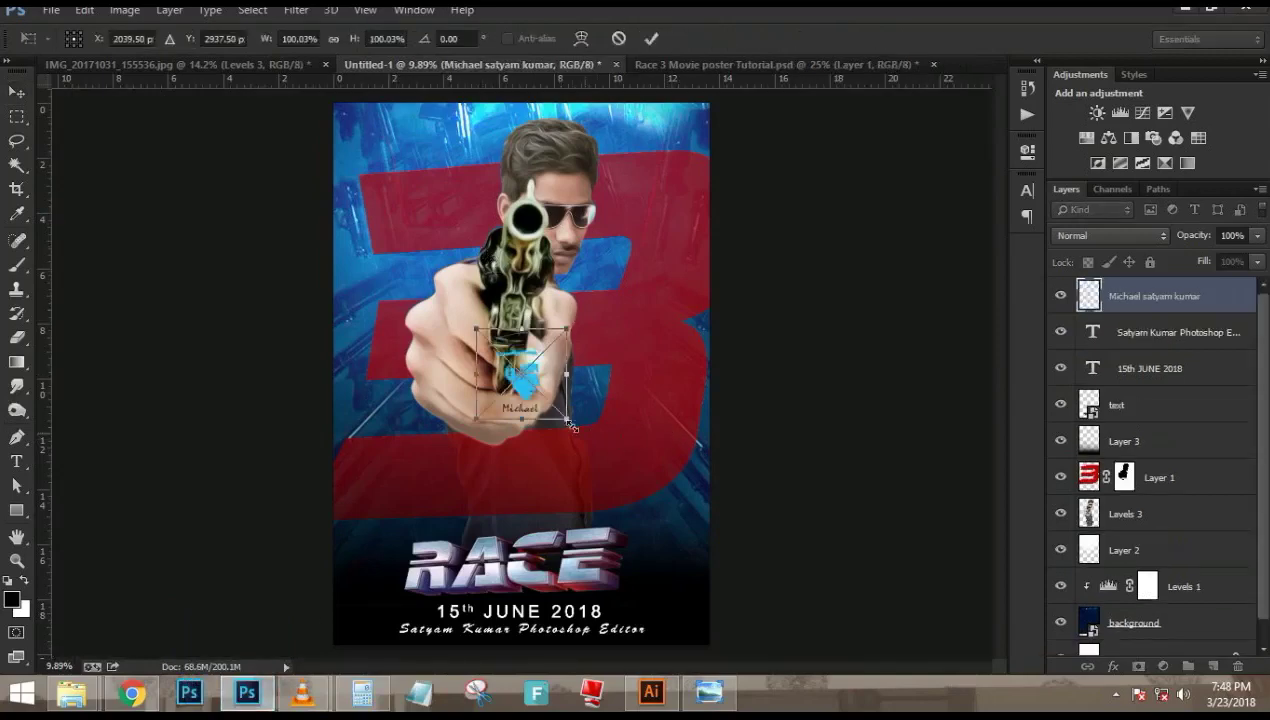
# Shrink the logo and place it top-left, then undo the placement to redo it
pyautogui.moveTo(565, 424); pyautogui.dragTo(373, 137)
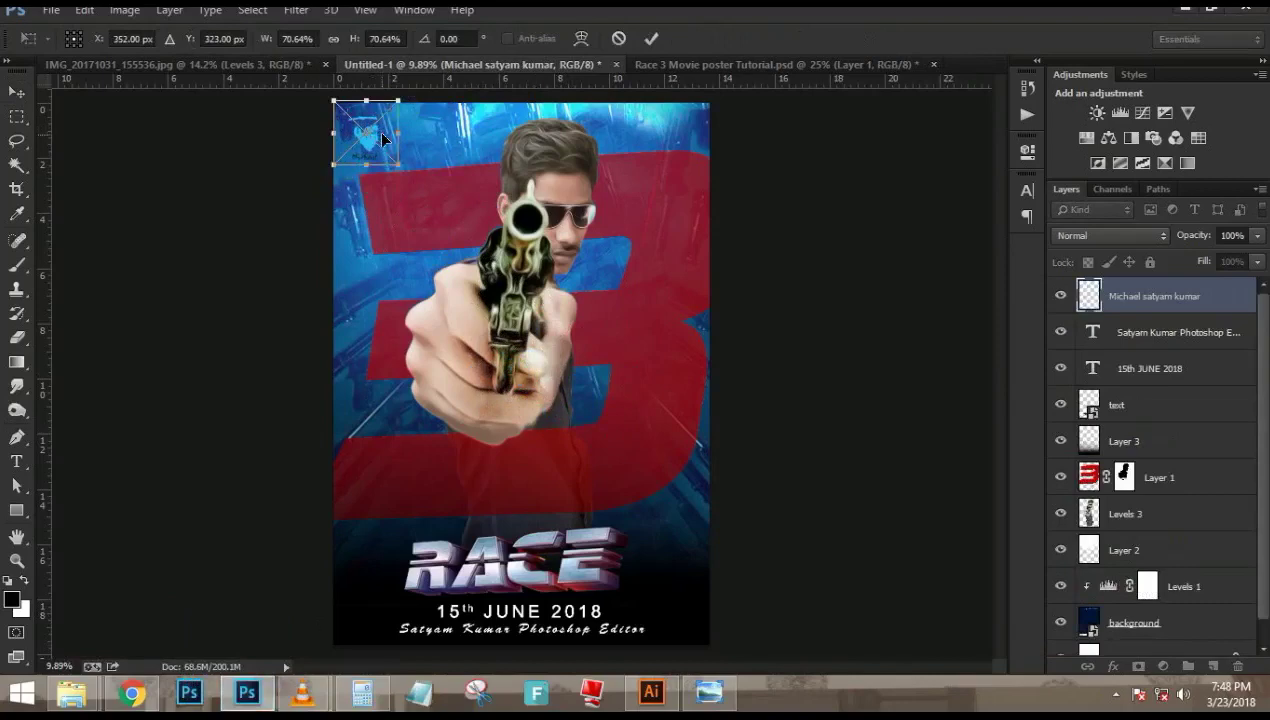
pyautogui.press('Return')
pyautogui.scroll(4, 373, 137)
pyautogui.click(396, 256)
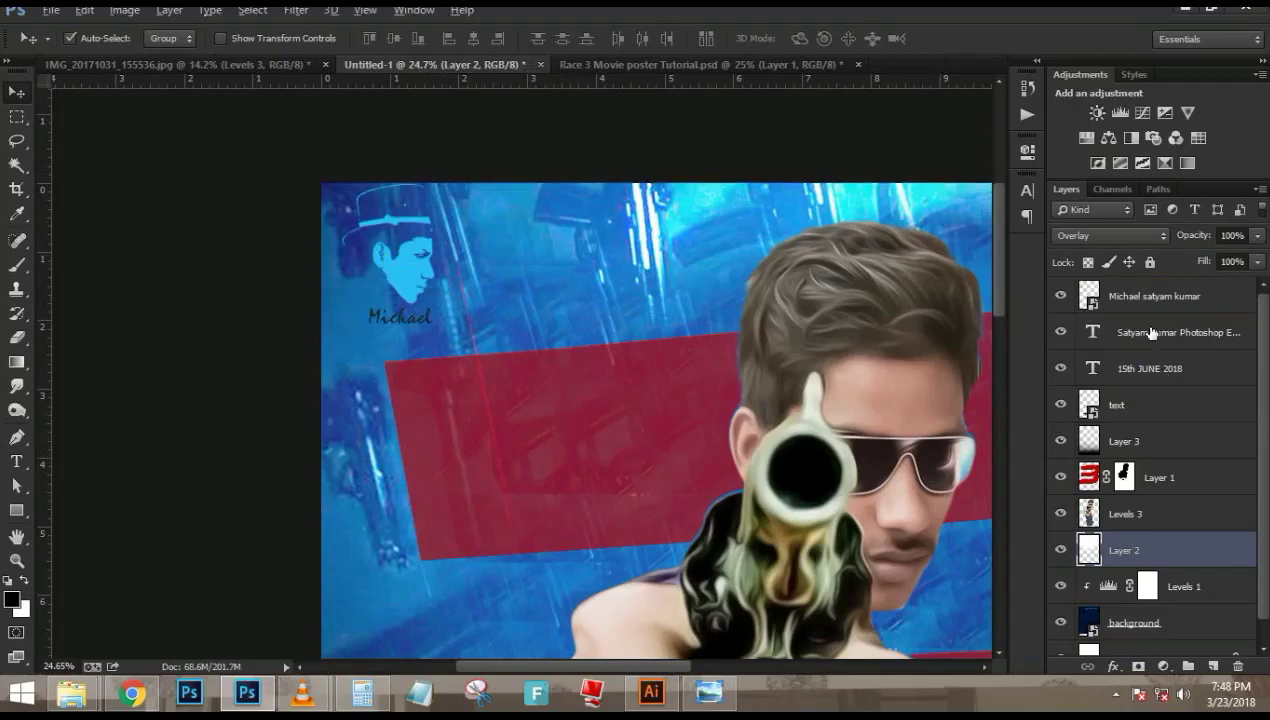
pyautogui.hotkey('ctrl', 'alt', 'z')
# Return to the index.html folder window and drag the portrait logo onto the poster again
pyautogui.scroll(3, 625, 198)
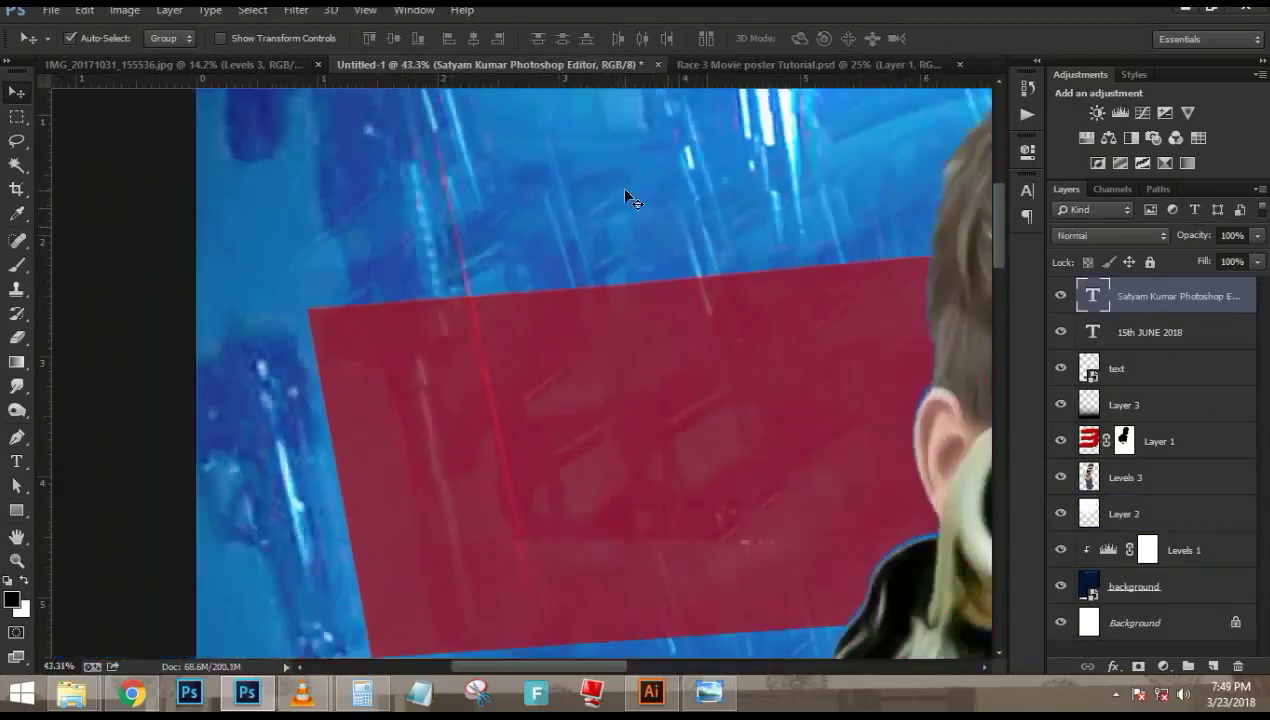
pyautogui.scroll(-3, 625, 200)
pyautogui.click(71, 693)
pyautogui.moveTo(195, 652)
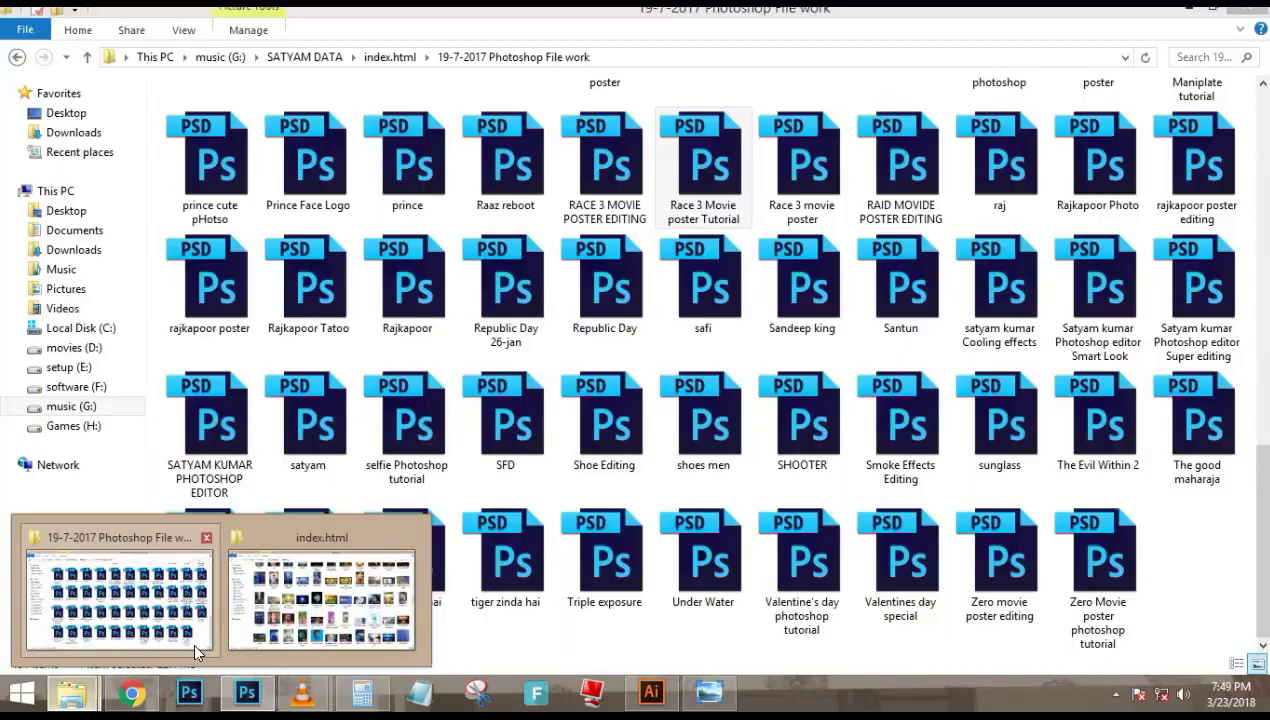
pyautogui.click(321, 600)
pyautogui.moveTo(999, 405); pyautogui.dragTo(502, 228)
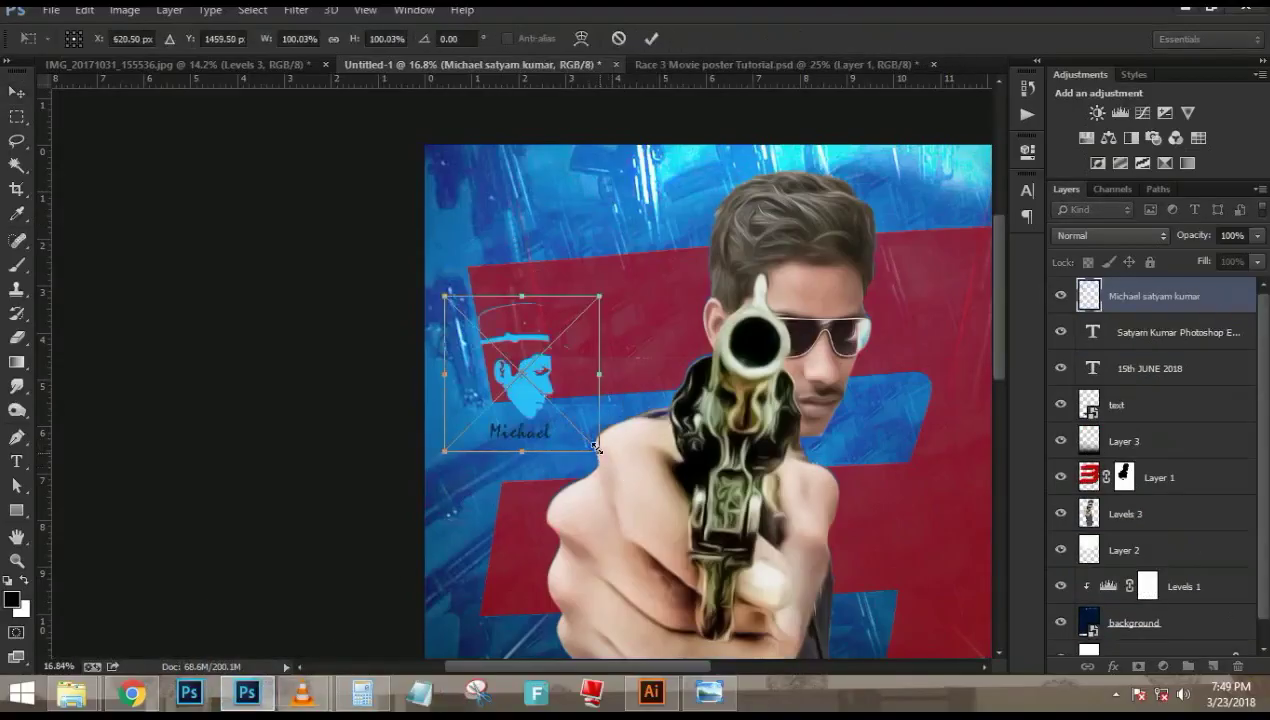
# Scale the logo to about 77% and position it in the poster's top-left corner
pyautogui.moveTo(597, 456); pyautogui.dragTo(570, 422)
pyautogui.moveTo(520, 376); pyautogui.dragTo(479, 212)
pyautogui.press('Return')
pyautogui.scroll(-3, 479, 212)
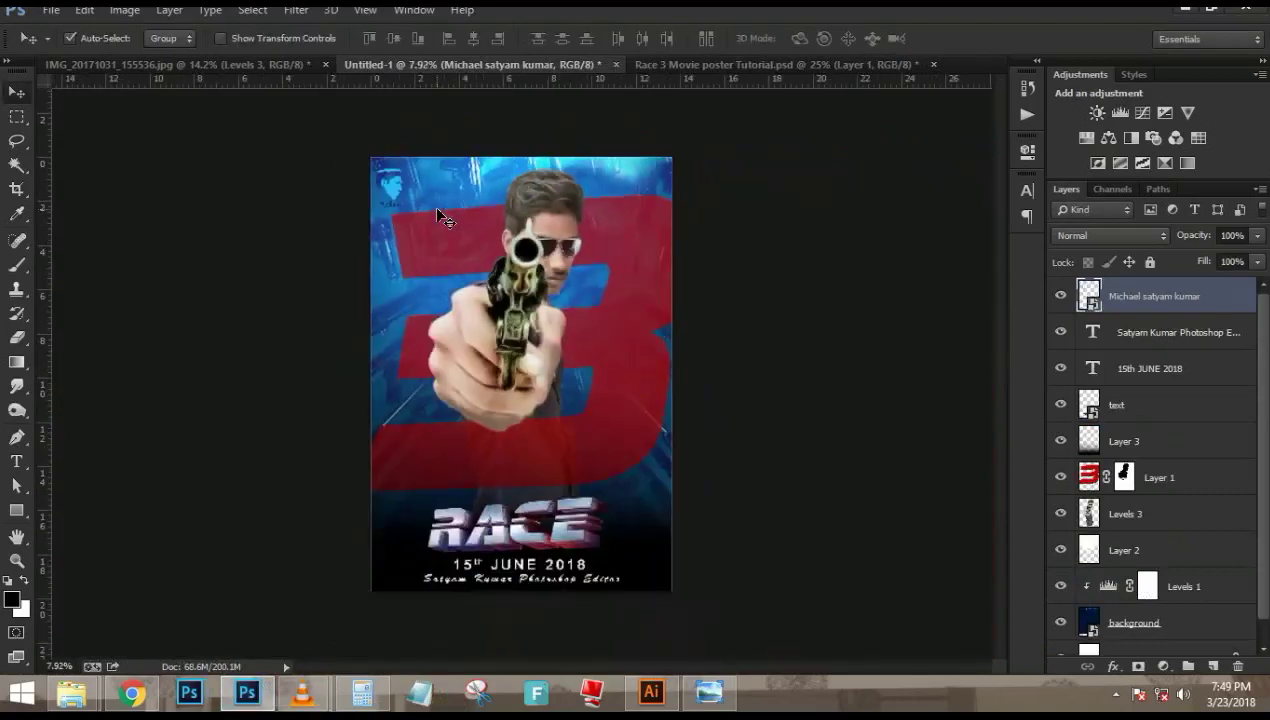
pyautogui.scroll(1, 519, 379)
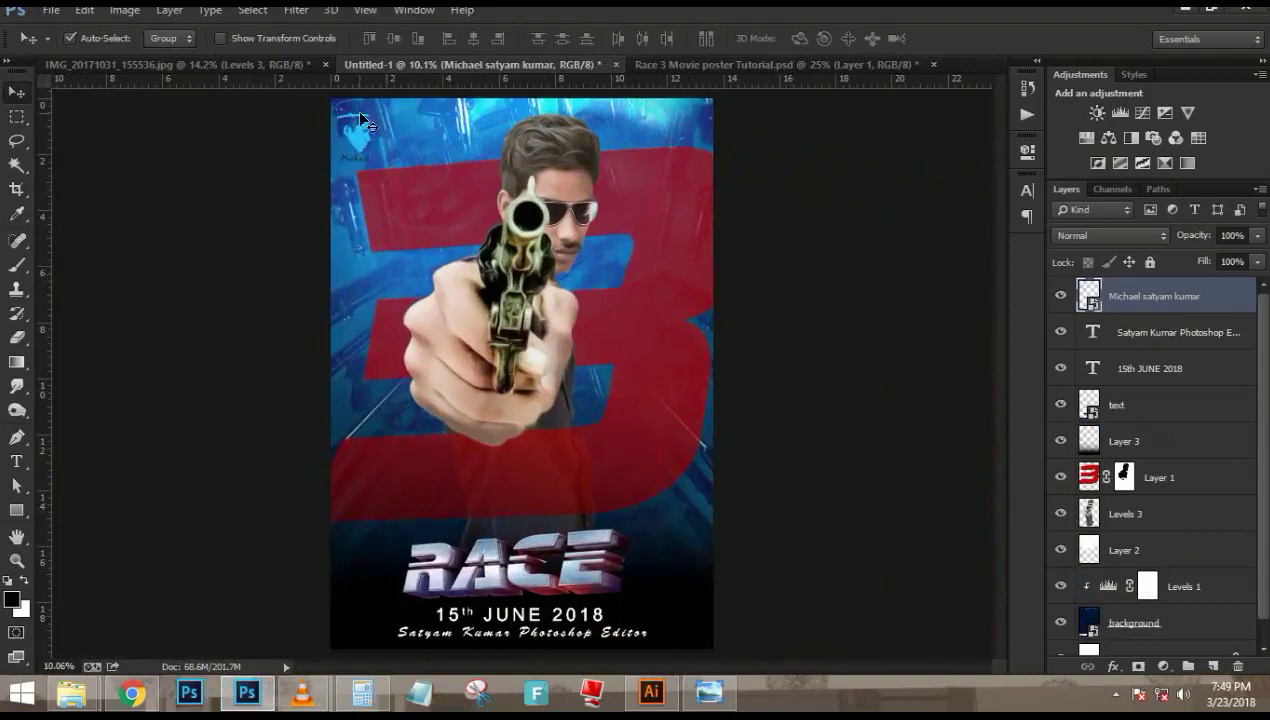
pyautogui.moveTo(362, 121)
pyautogui.mouseDown()
pyautogui.moveTo(350, 131)
pyautogui.moveTo(625, 405)
pyautogui.moveTo(698, 585)
pyautogui.moveTo(690, 620)
pyautogui.moveTo(662, 150)
pyautogui.moveTo(360, 143)
pyautogui.mouseUp()
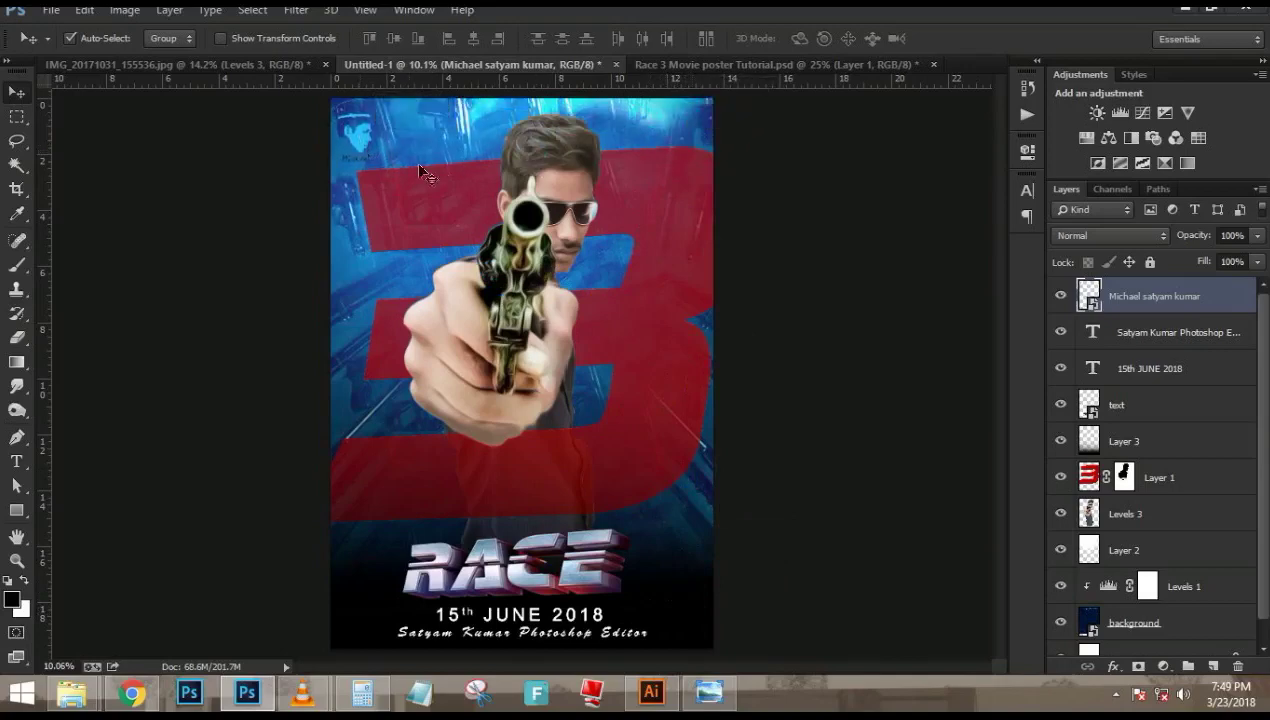
# Add a Levels adjustment clipped to the logo with its midtones set to 9.99
pyautogui.click(1163, 666)
pyautogui.click(1150, 356)
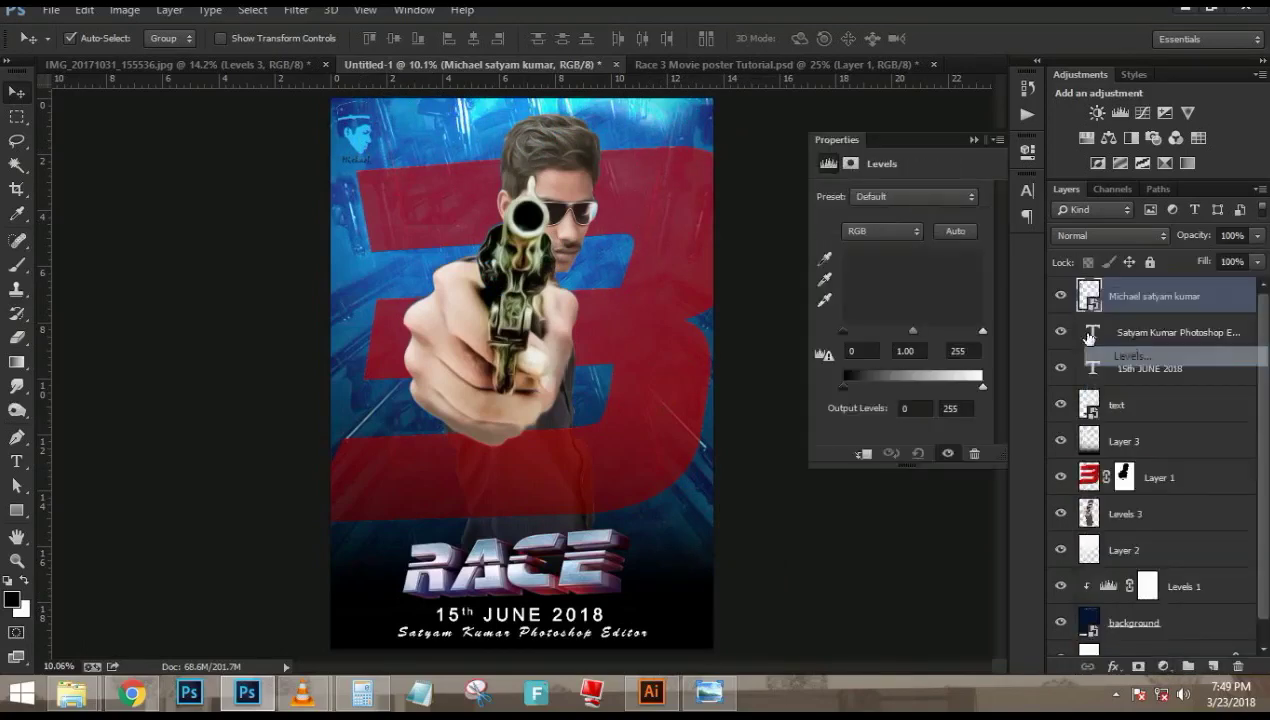
pyautogui.click(864, 453)
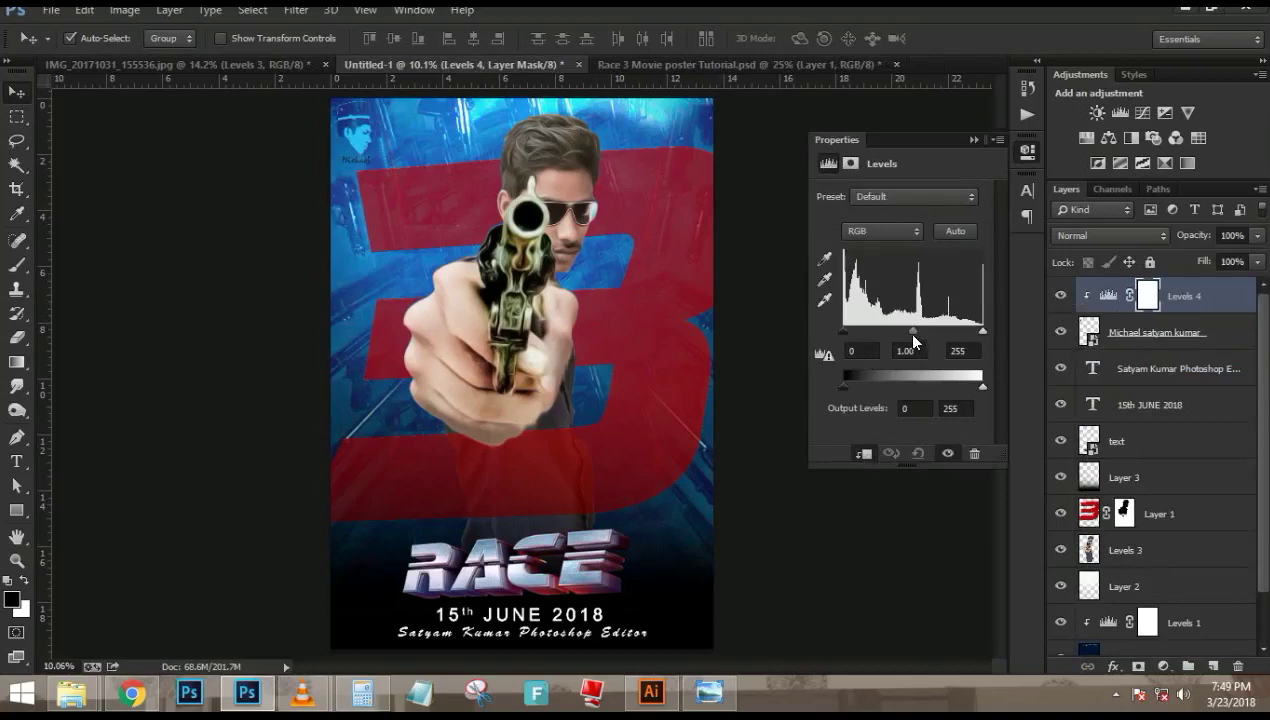
pyautogui.moveTo(913, 334); pyautogui.dragTo(840, 332)
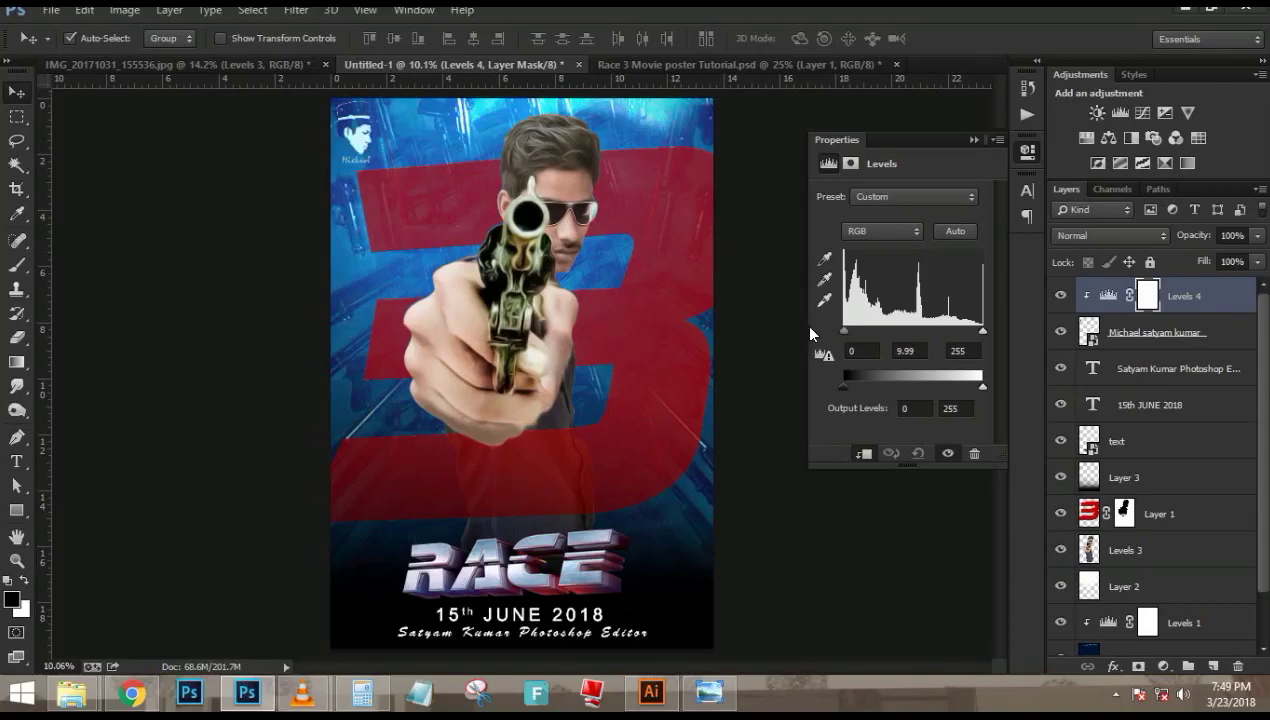
pyautogui.click(977, 144)
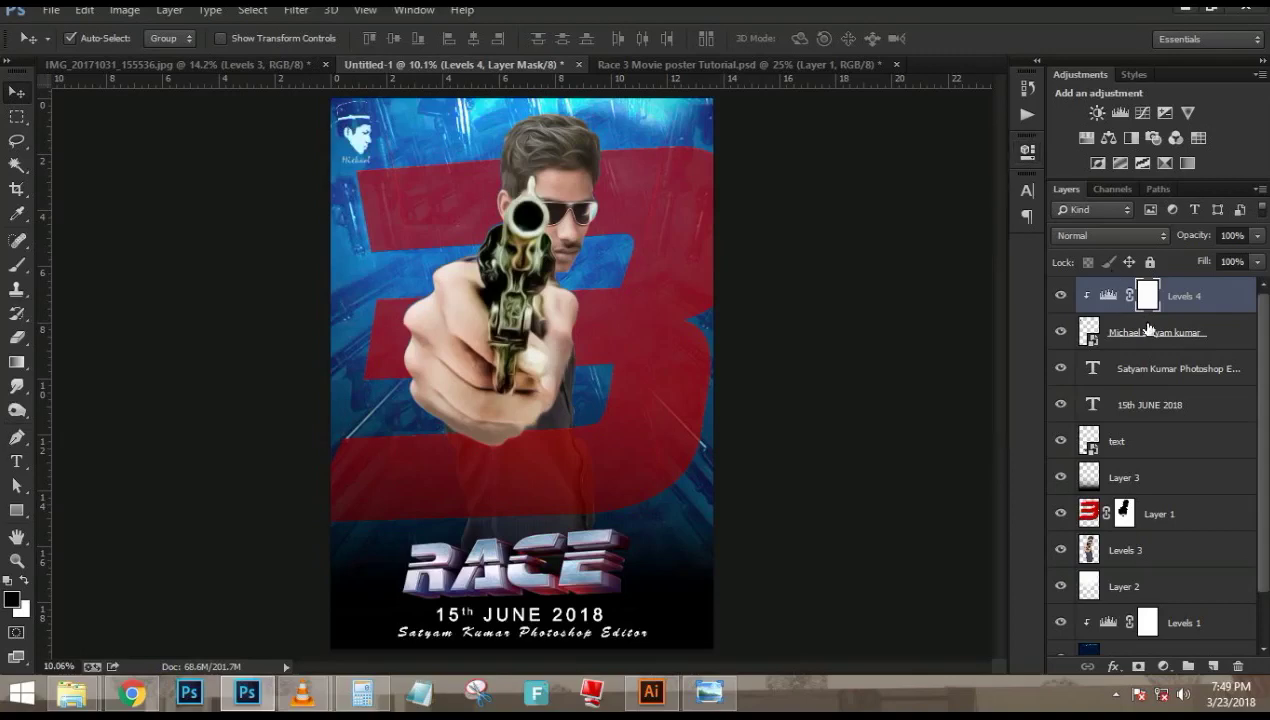
# Merge the Levels 4 adjustment into the logo layer
pyautogui.keyDown('shift'); pyautogui.click(1146, 327); pyautogui.keyUp('shift')
pyautogui.hotkey('ctrl', 'e')
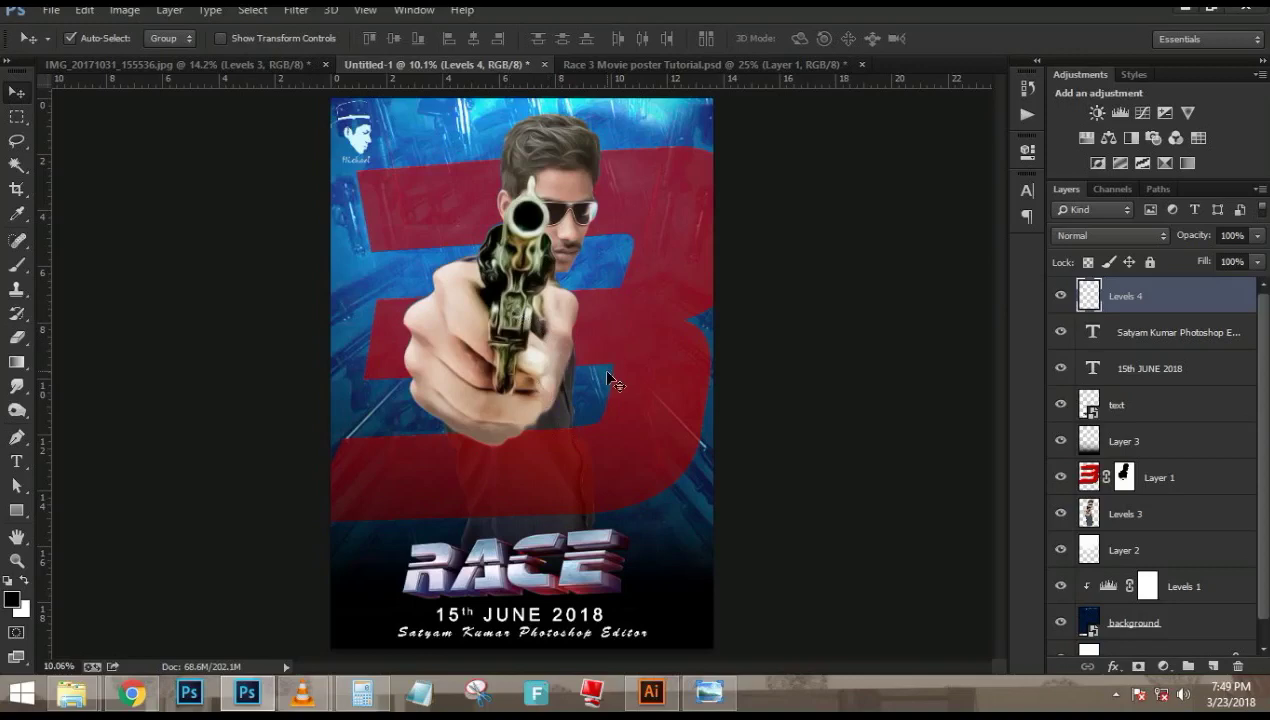
pyautogui.scroll(3, 553, 228)
# Add a Channel Mixer adjustment, then undo it as unwanted
pyautogui.scroll(-3, 553, 228)
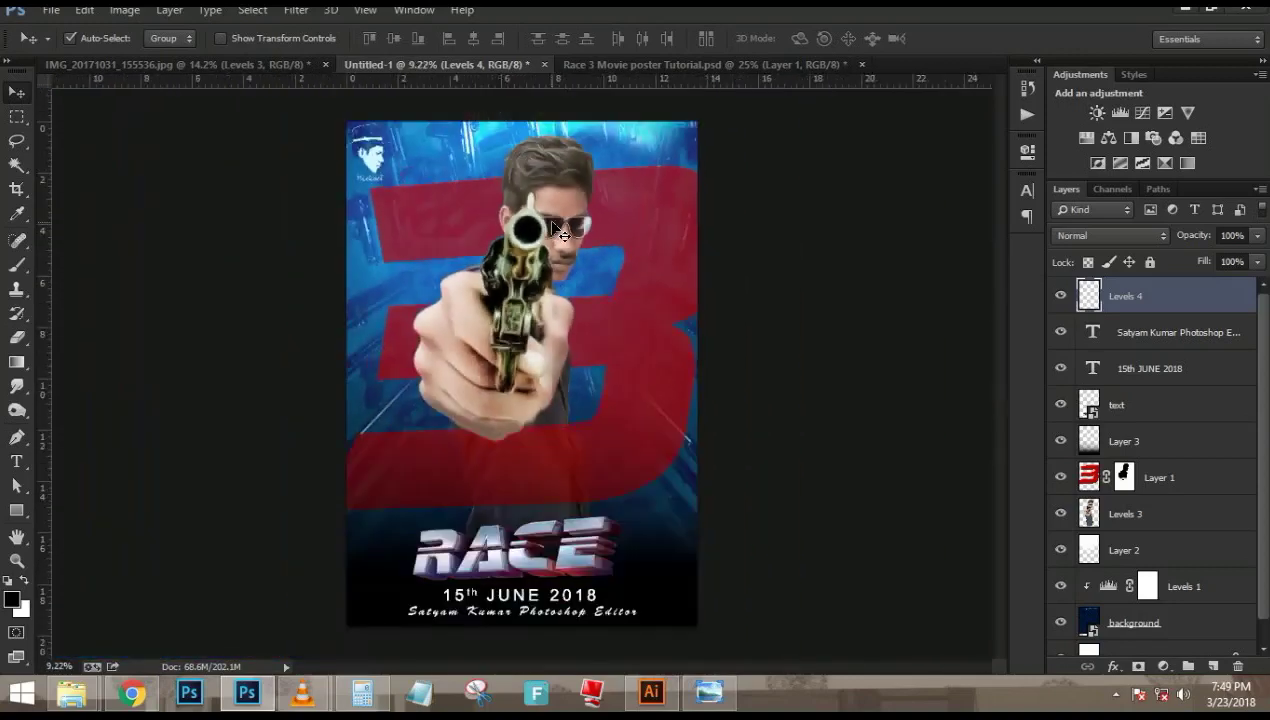
pyautogui.click(1164, 666)
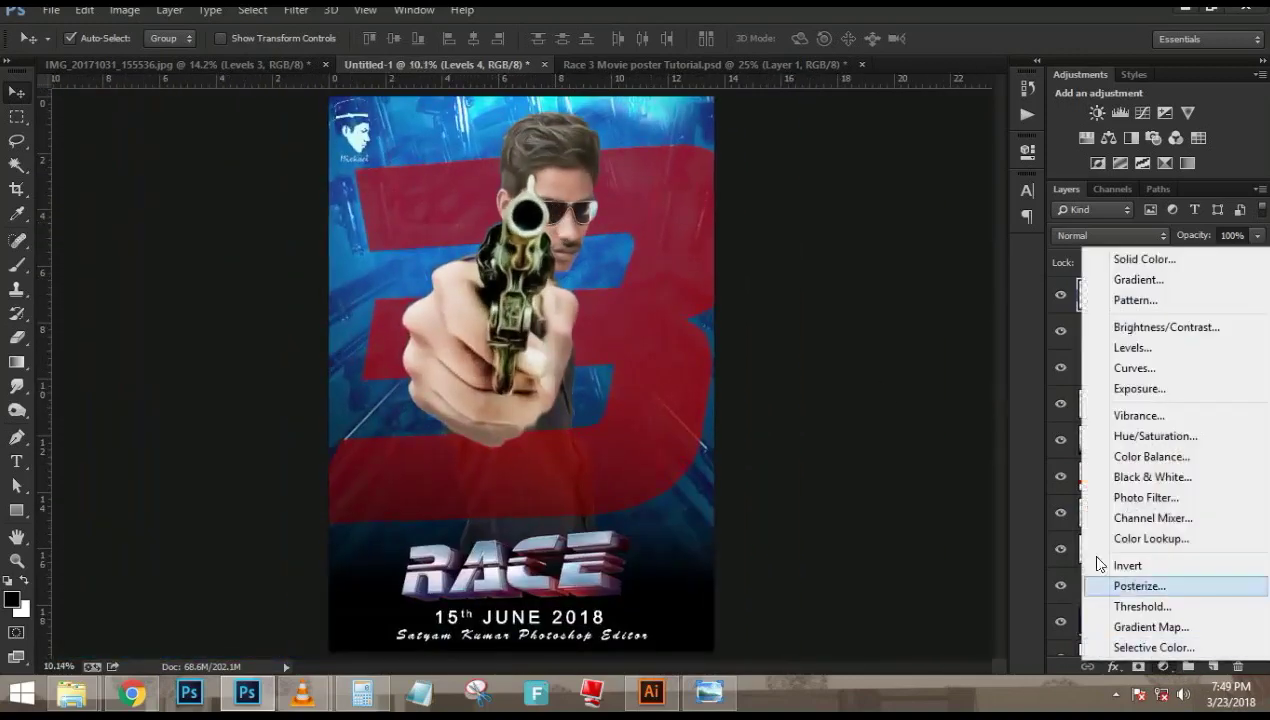
pyautogui.click(1160, 518)
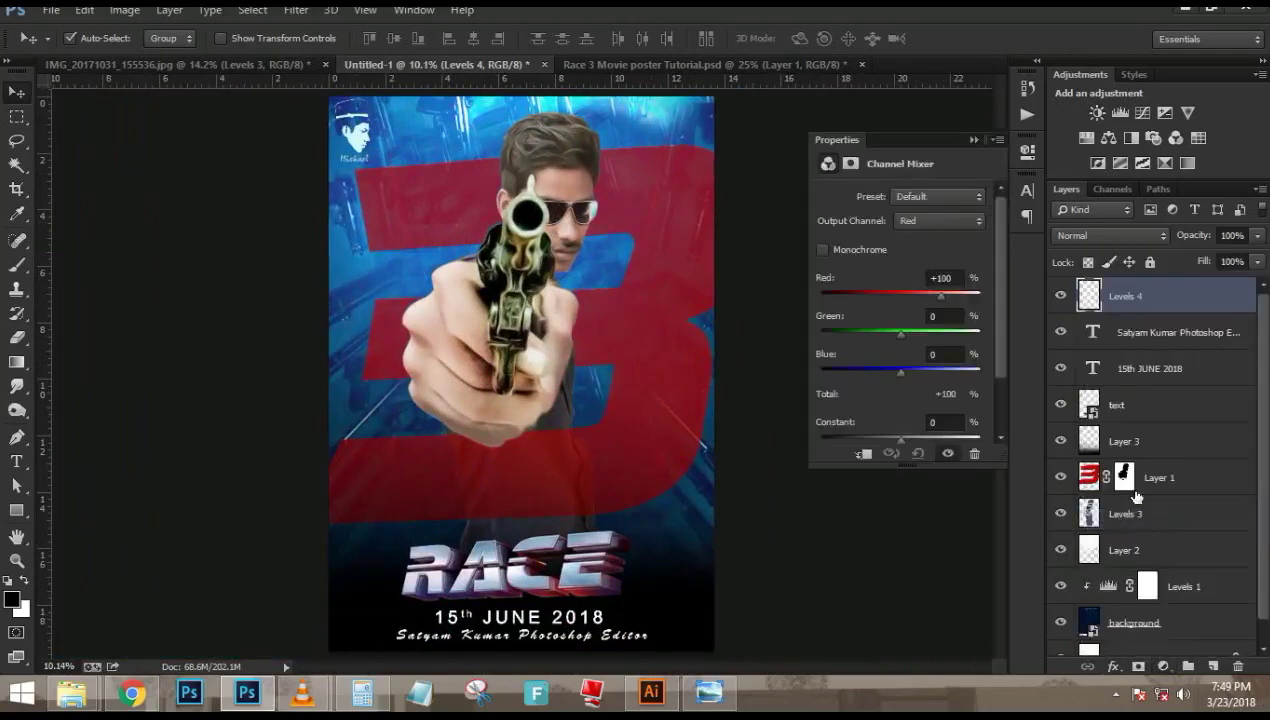
pyautogui.click(973, 140)
pyautogui.hotkey('ctrl', 'z')
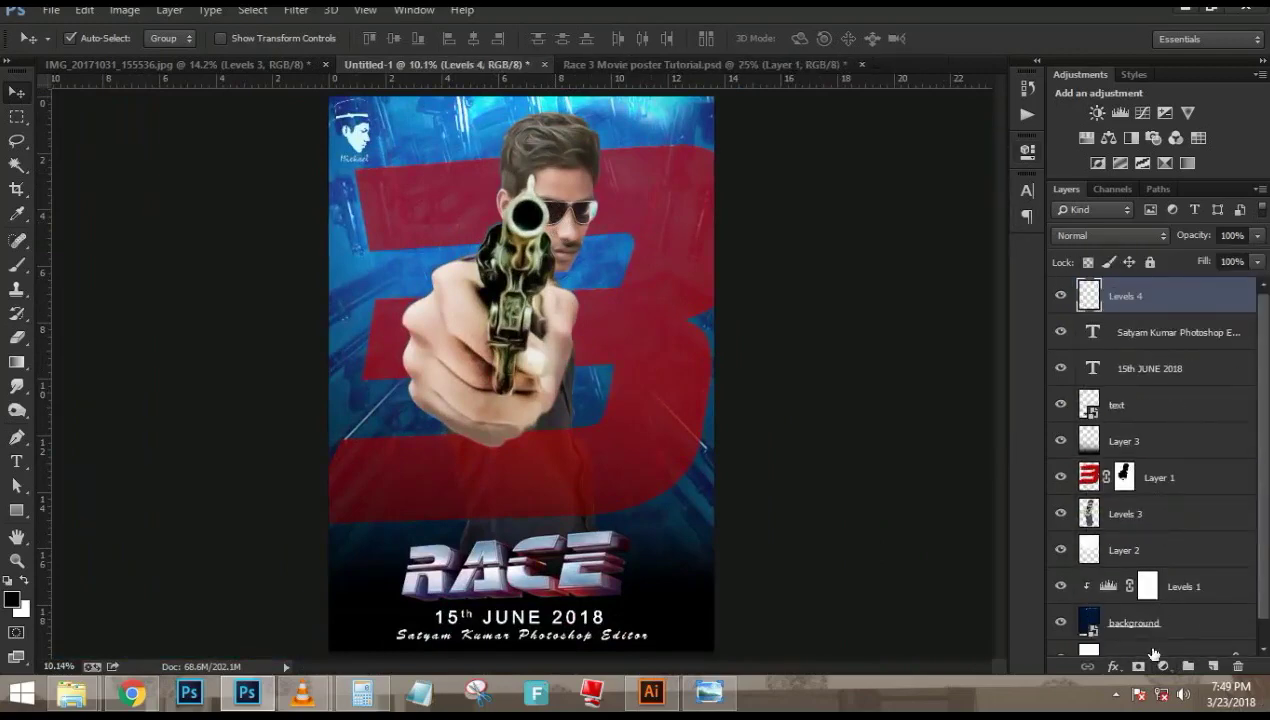
# Add a Color Lookup adjustment and apply the 3Strip LUT
pyautogui.click(1164, 666)
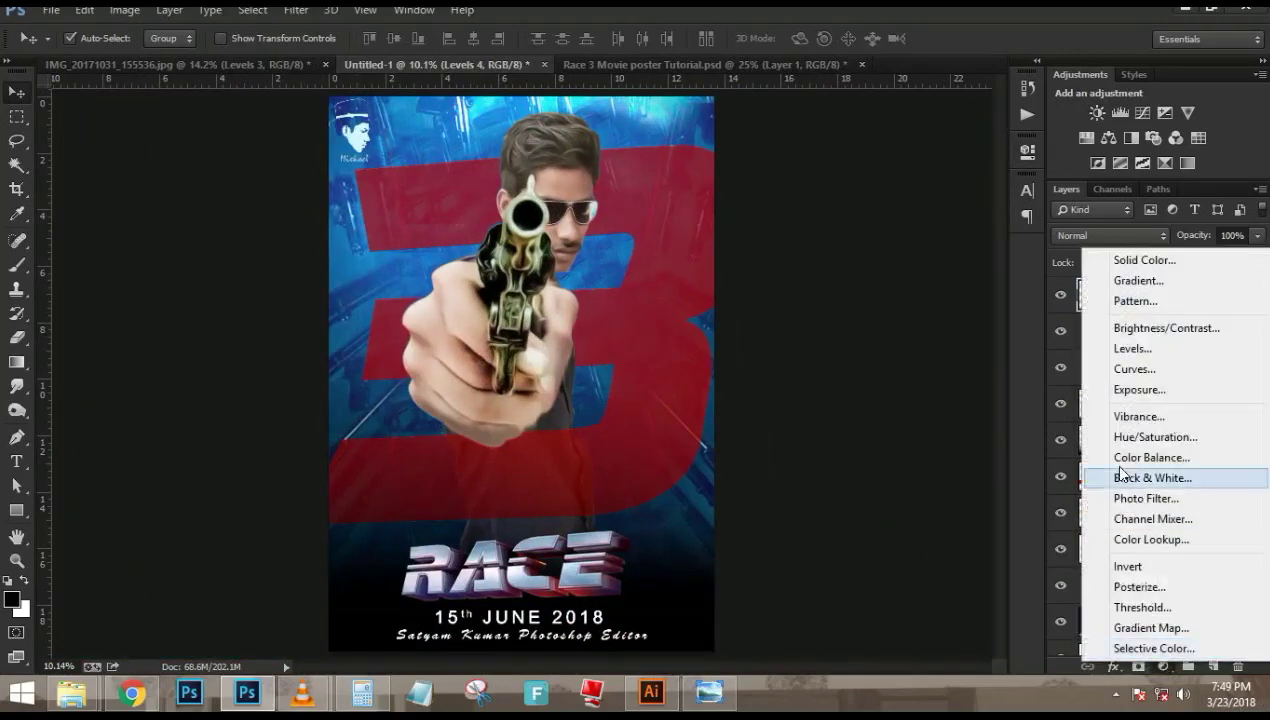
pyautogui.click(1143, 538)
pyautogui.click(930, 197)
pyautogui.press('Down')
pyautogui.press('Return')
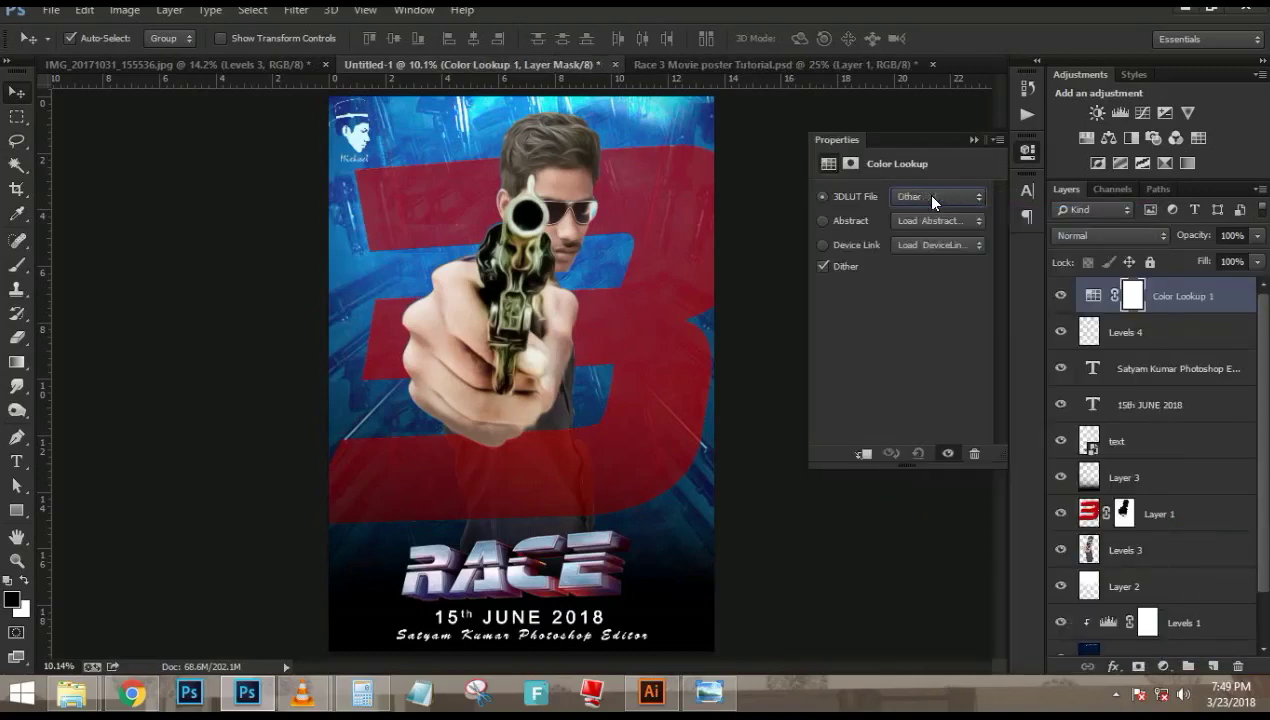
# Cycle through Crisp_Warm, EdgyAmber and FallColors LUTs and settle on a darker, redder Fuji film look
pyautogui.press('Down')
pyautogui.press('Down')
pyautogui.press('Down')
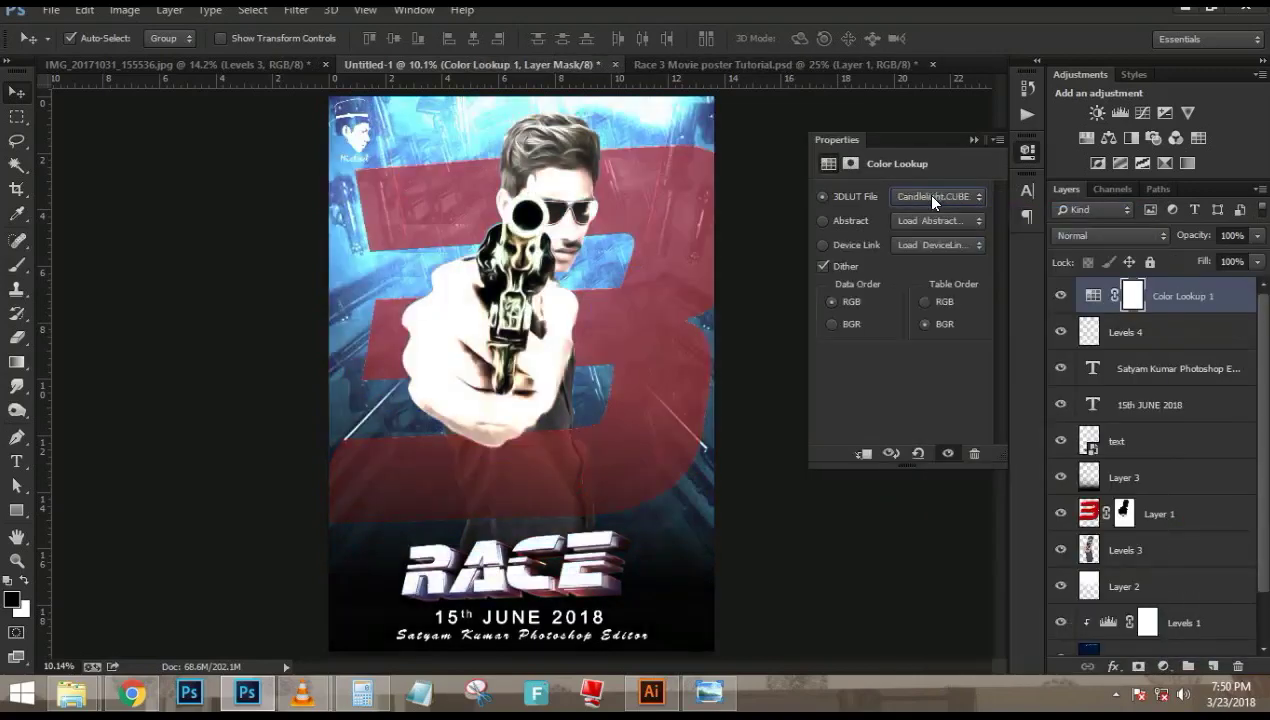
pyautogui.press('Up')
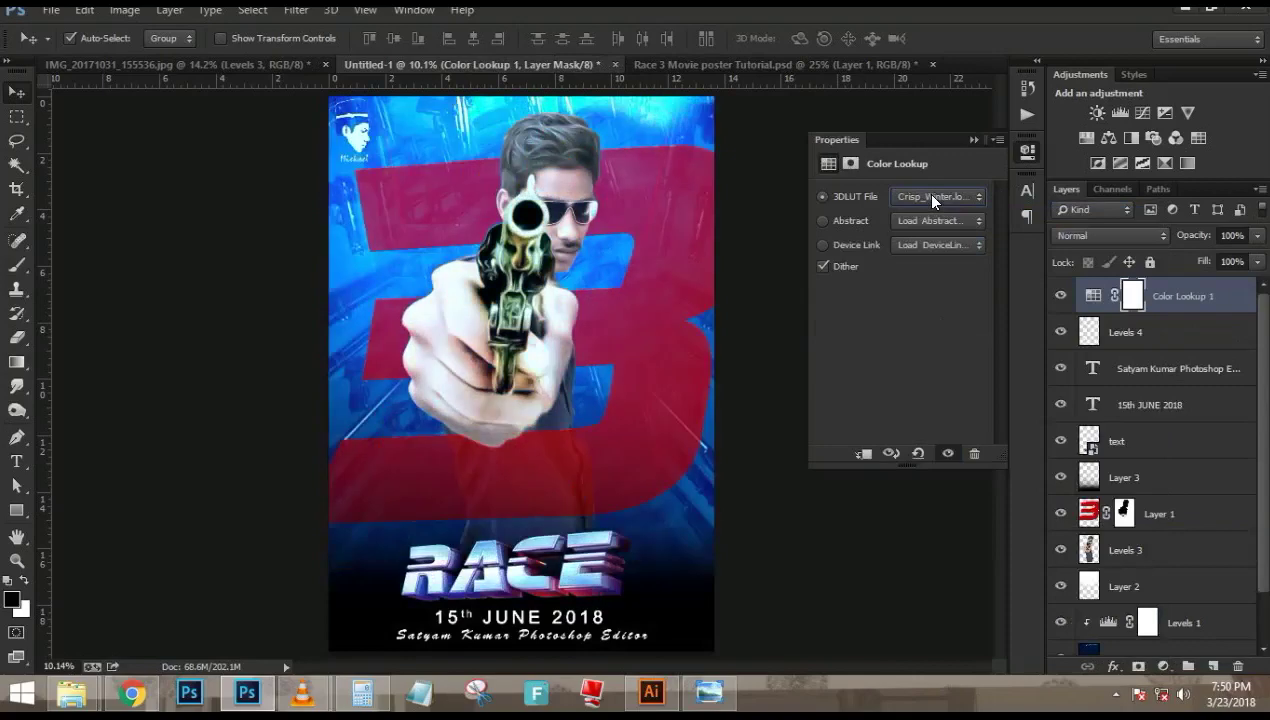
pyautogui.press('Down')
pyautogui.press('Down')
pyautogui.press('Down')
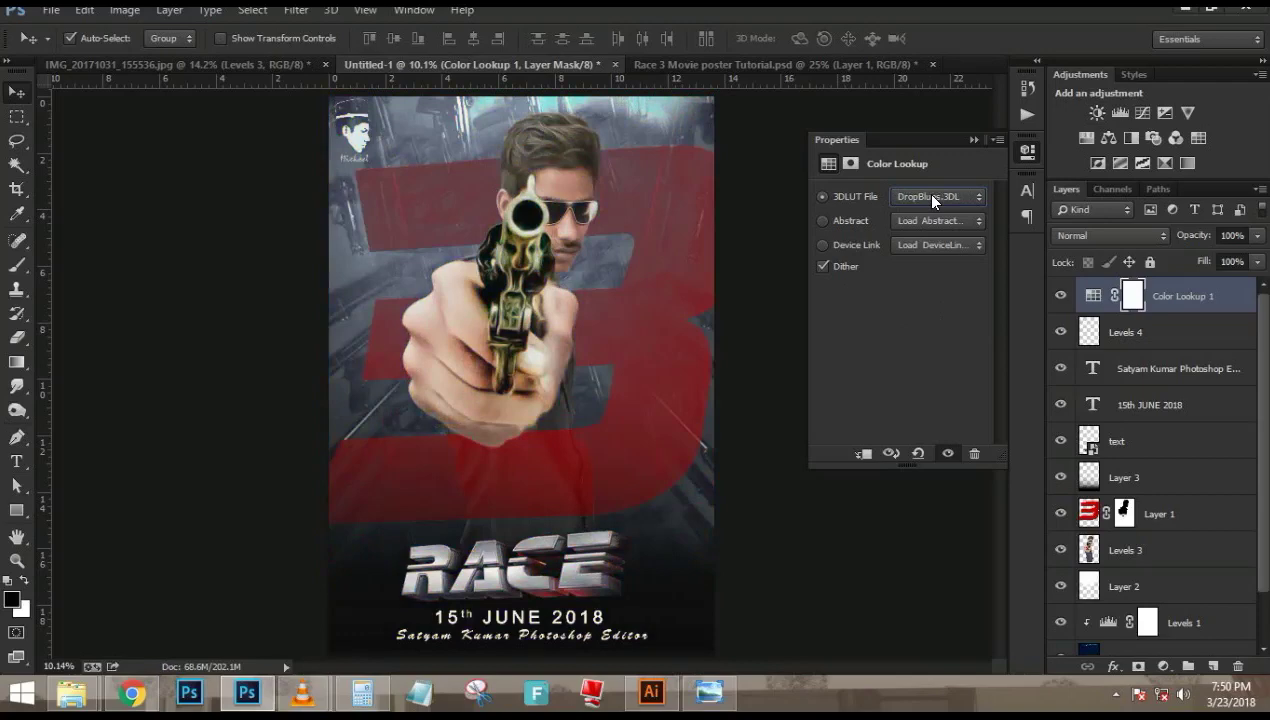
pyautogui.press('Down')
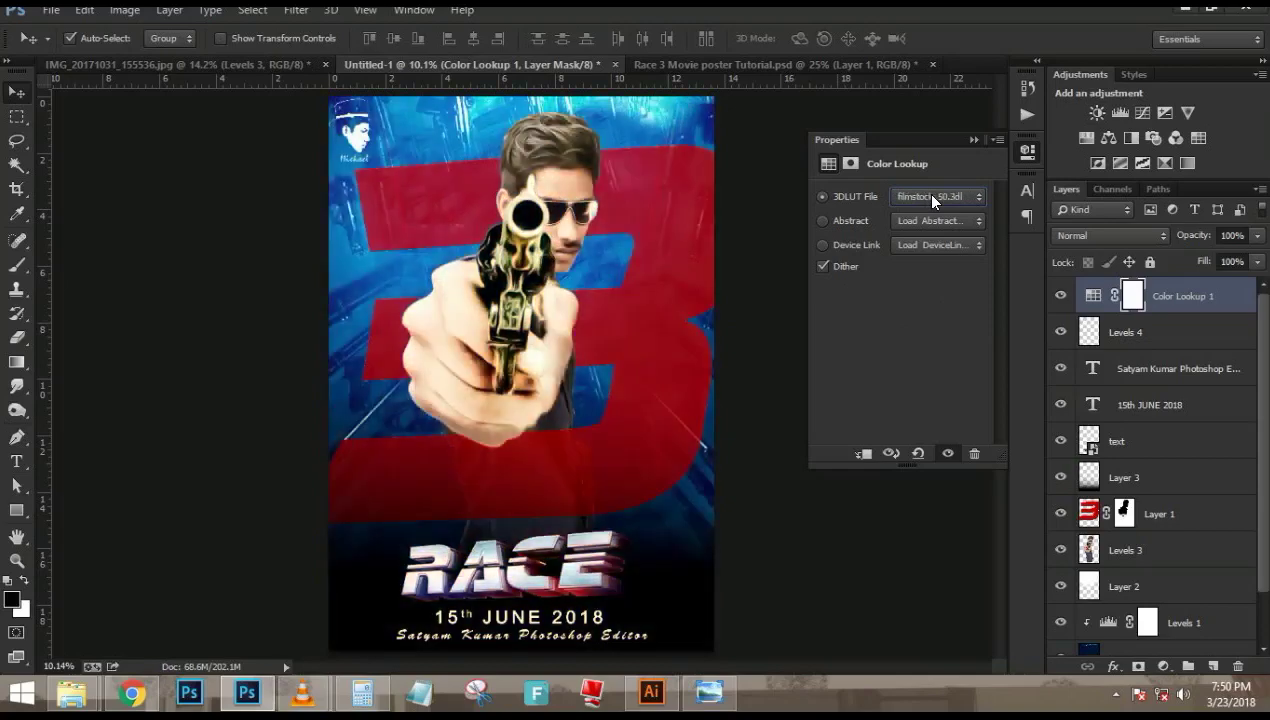
pyautogui.press('Down')
pyautogui.press('Down')
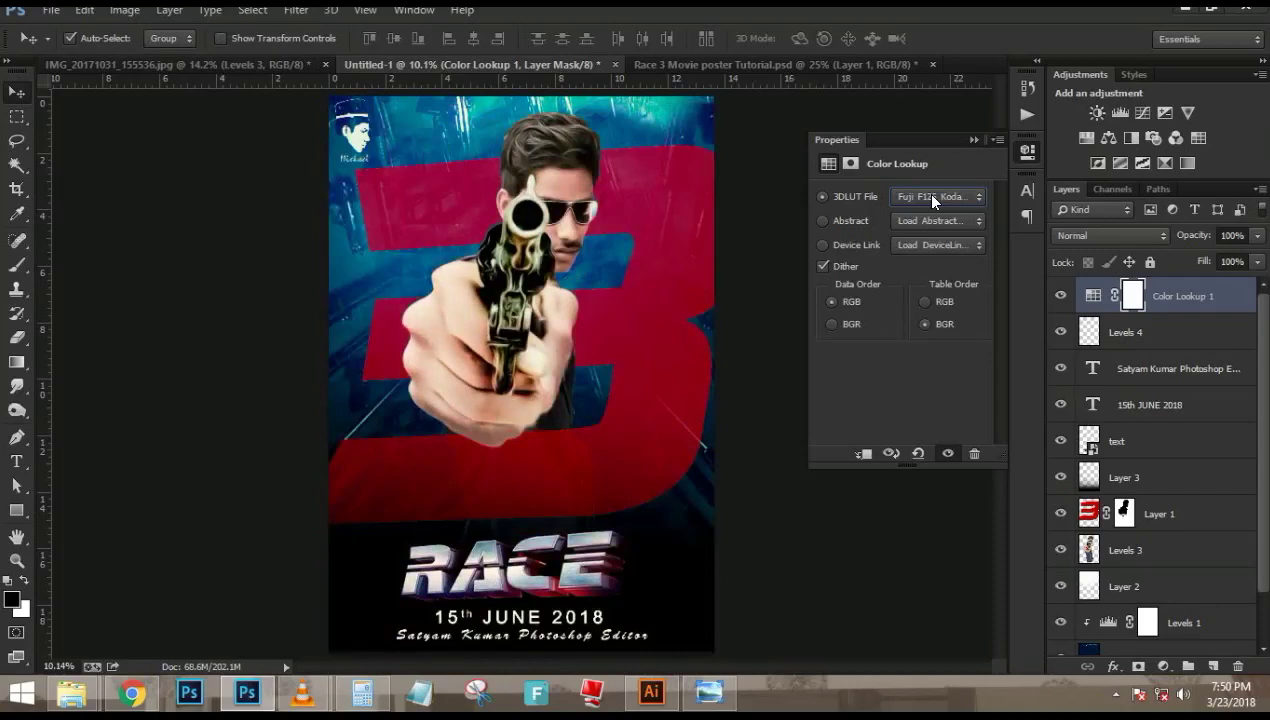
pyautogui.press('Down')
pyautogui.press('Up')
pyautogui.click(973, 140)
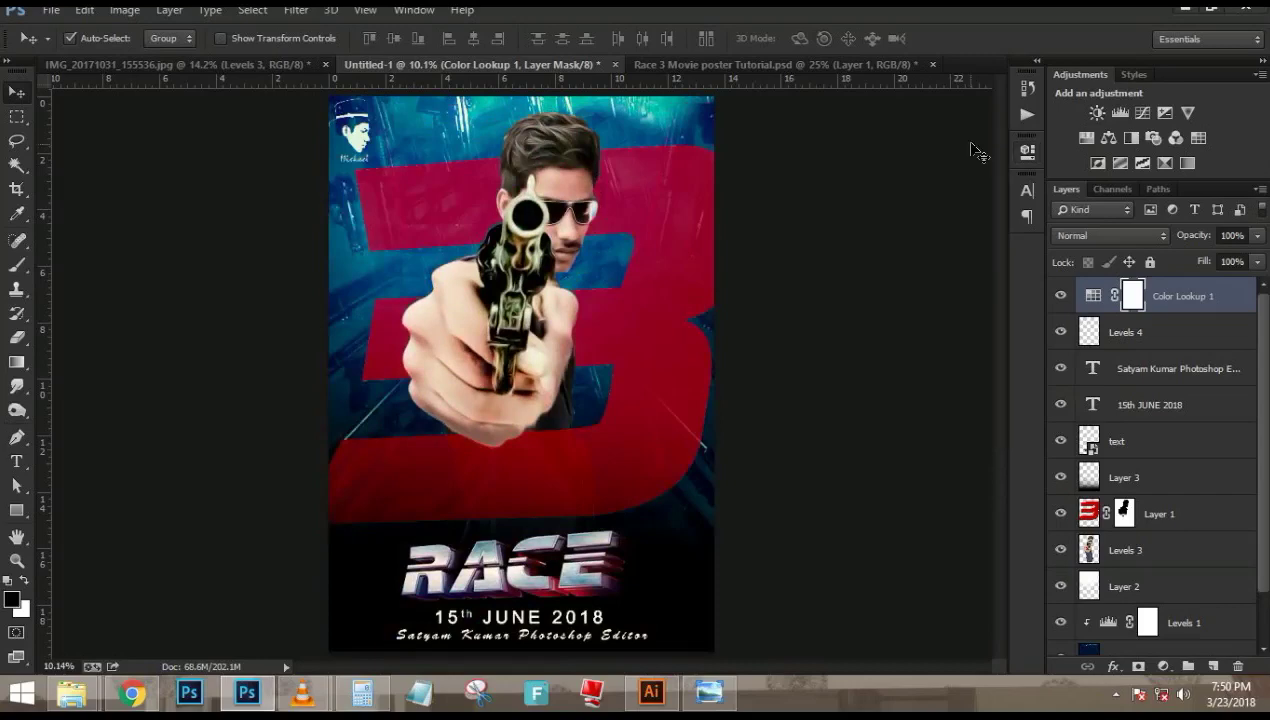
# Add a Color Balance adjustment and shift its midtones slightly toward red and blue
pyautogui.click(1163, 666)
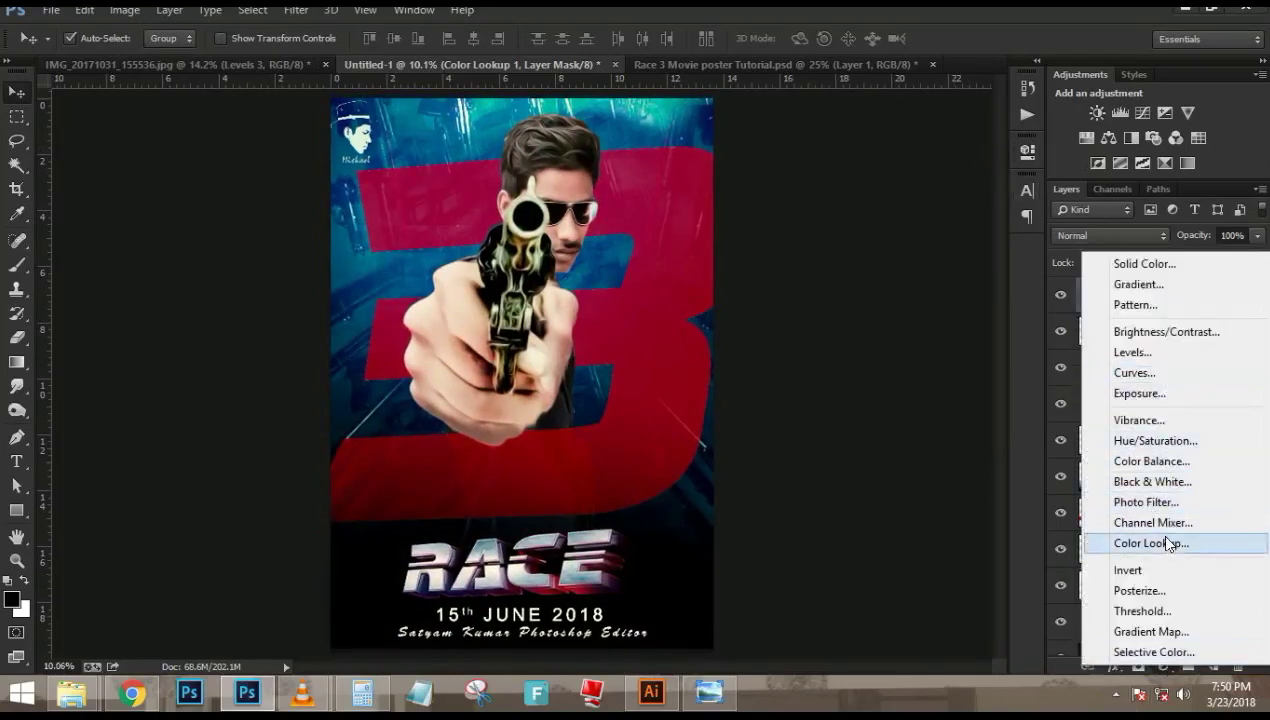
pyautogui.click(1160, 462)
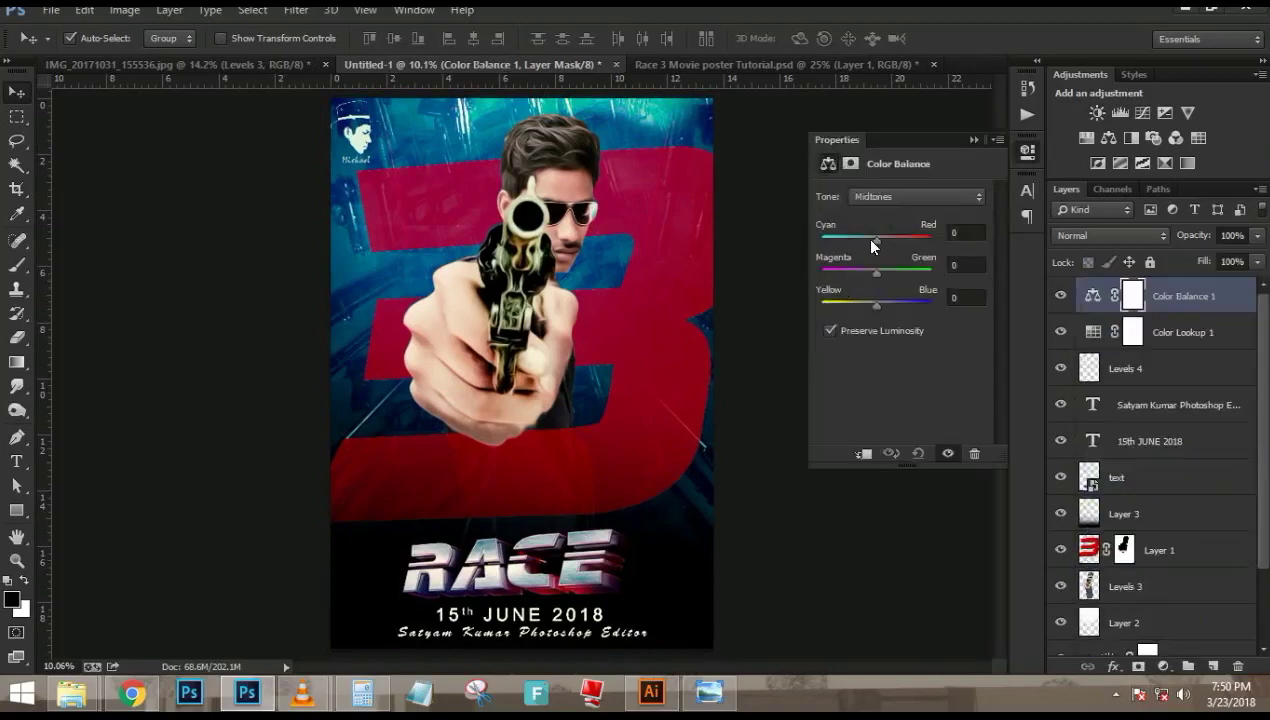
pyautogui.moveTo(872, 242); pyautogui.dragTo(889, 242)
pyautogui.moveTo(876, 303)
pyautogui.mouseDown()
pyautogui.moveTo(895, 303)
pyautogui.moveTo(880, 273)
pyautogui.moveTo(896, 277)
pyautogui.moveTo(875, 277)
pyautogui.moveTo(866, 302)
pyautogui.moveTo(891, 303)
pyautogui.mouseUp()
pyautogui.click(888, 304)
# Set the Color Balance highlights to -20 cyan-red, -28 magenta-green and -22 yellow-blue
pyautogui.click(900, 196)
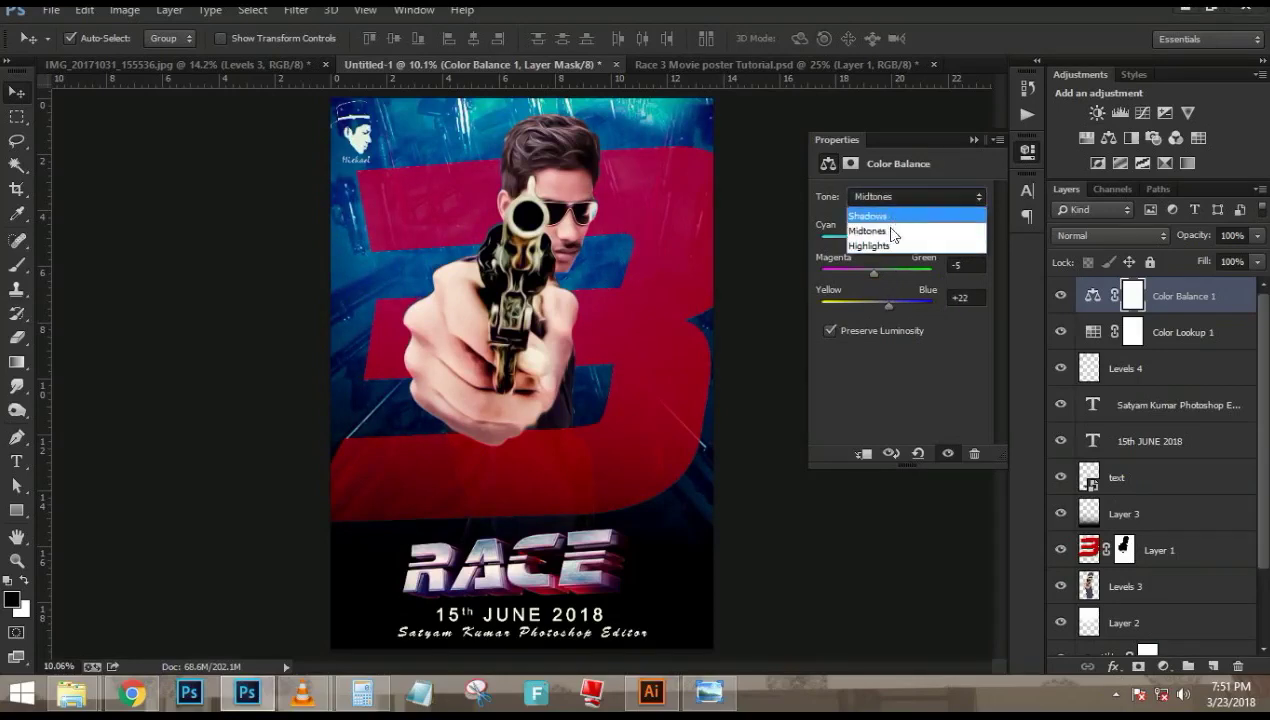
pyautogui.click(869, 245)
pyautogui.moveTo(875, 237); pyautogui.dragTo(865, 308)
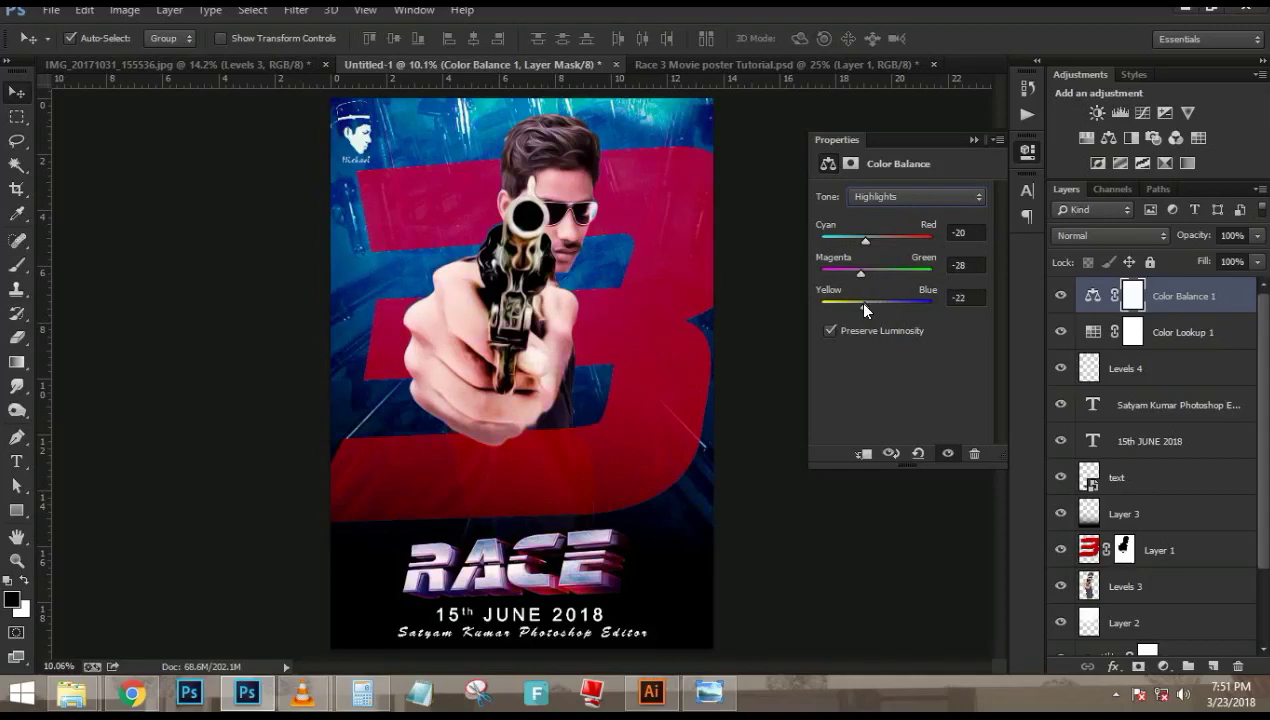
pyautogui.click(973, 139)
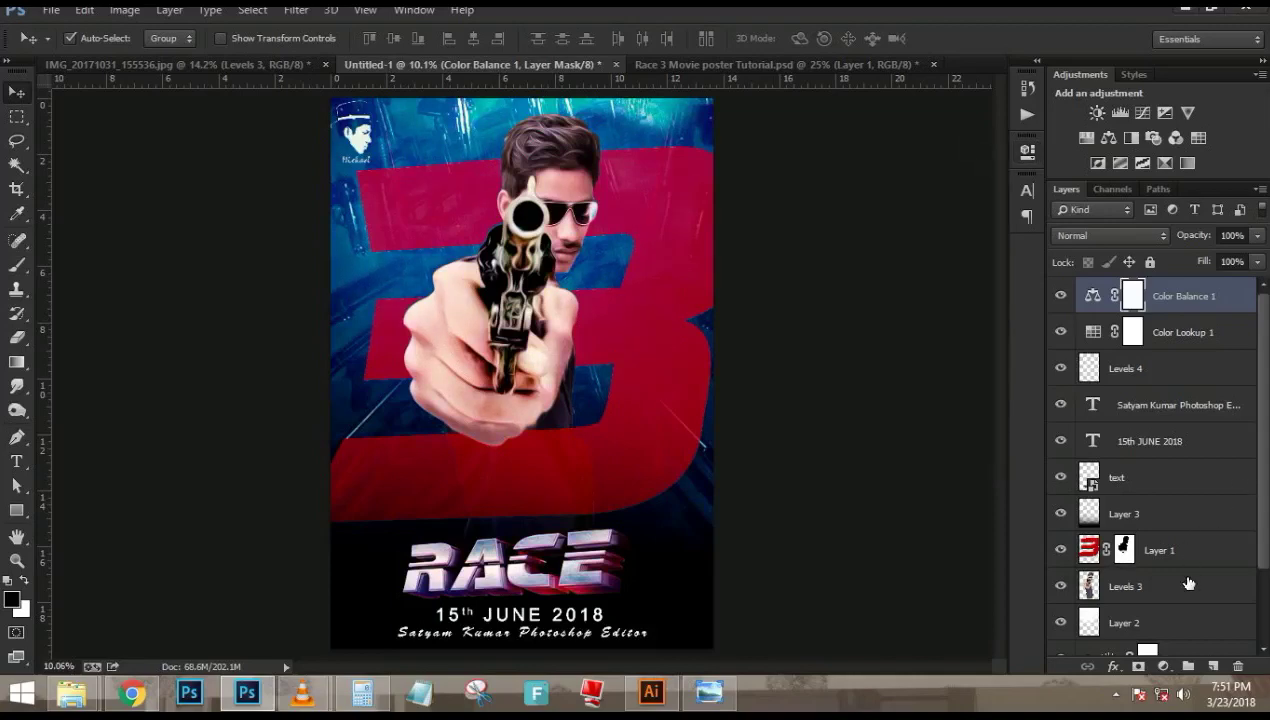
pyautogui.click(1163, 666)
pyautogui.click(766, 262)
# Stamp a merged copy of the poster onto a new layer and open the Camera Raw filter
pyautogui.hotkey('ctrl', 'shift', 'alt', 'e')
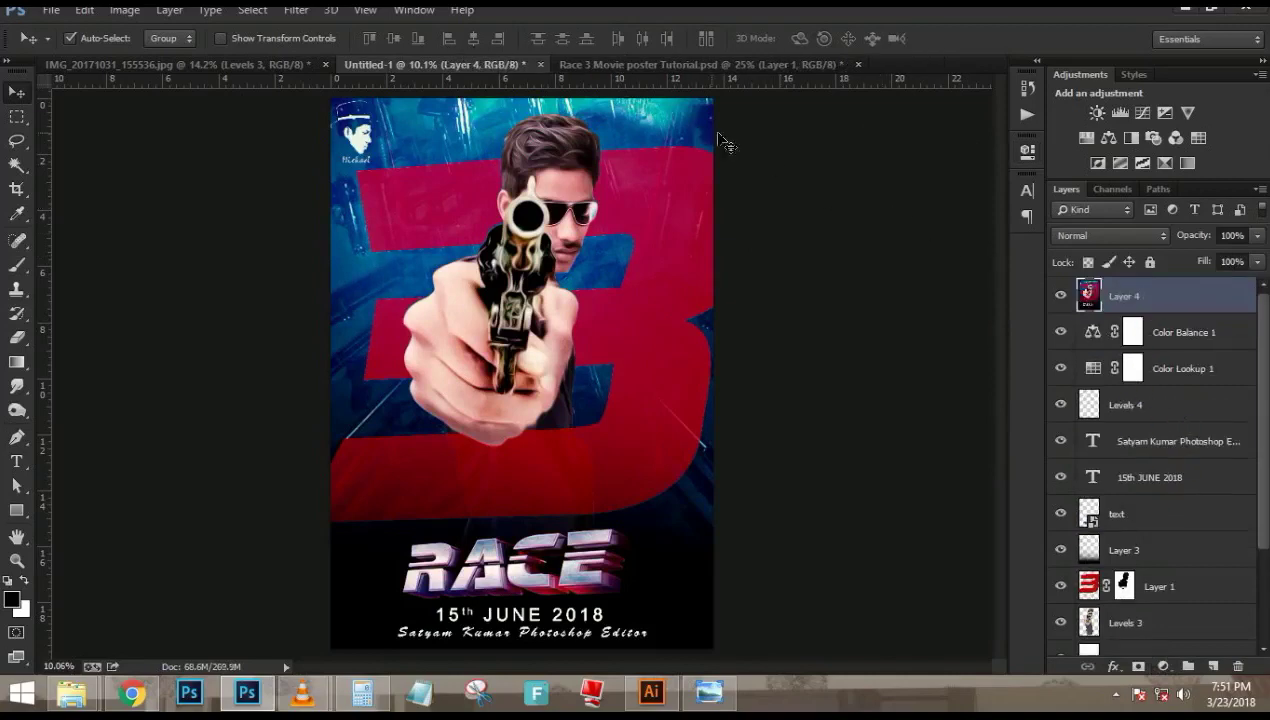
pyautogui.click(293, 11)
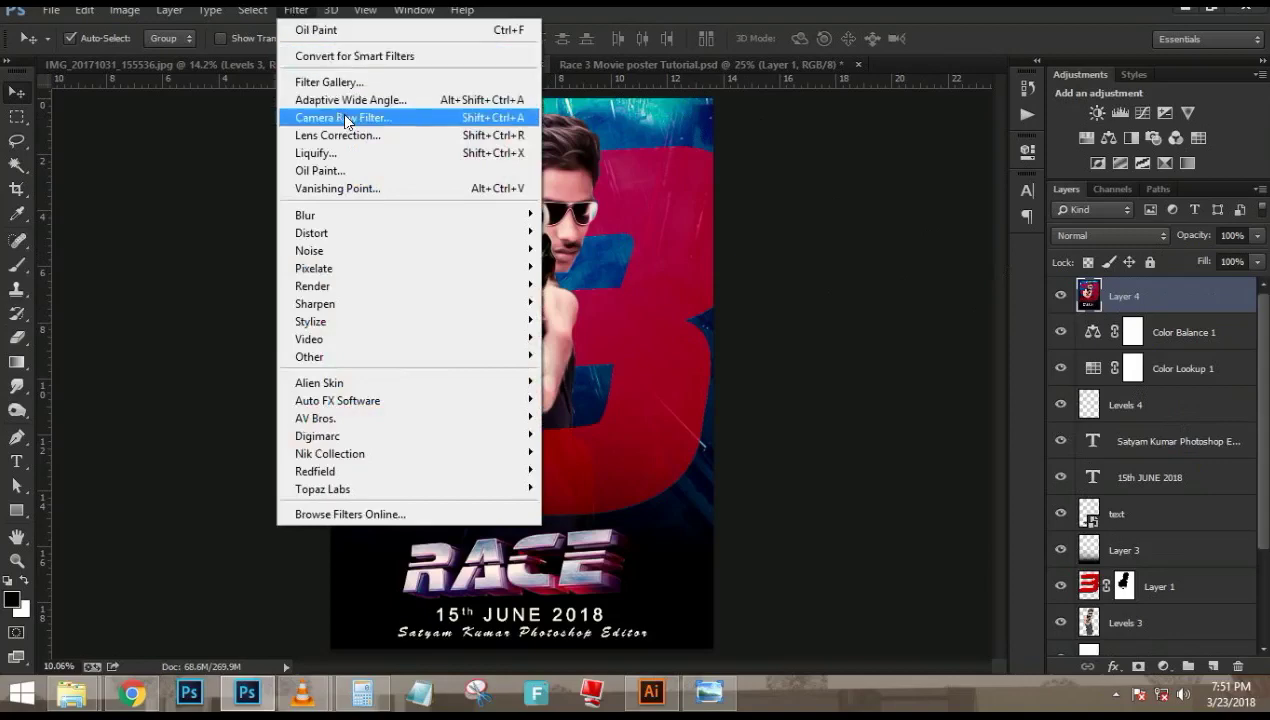
pyautogui.click(340, 118)
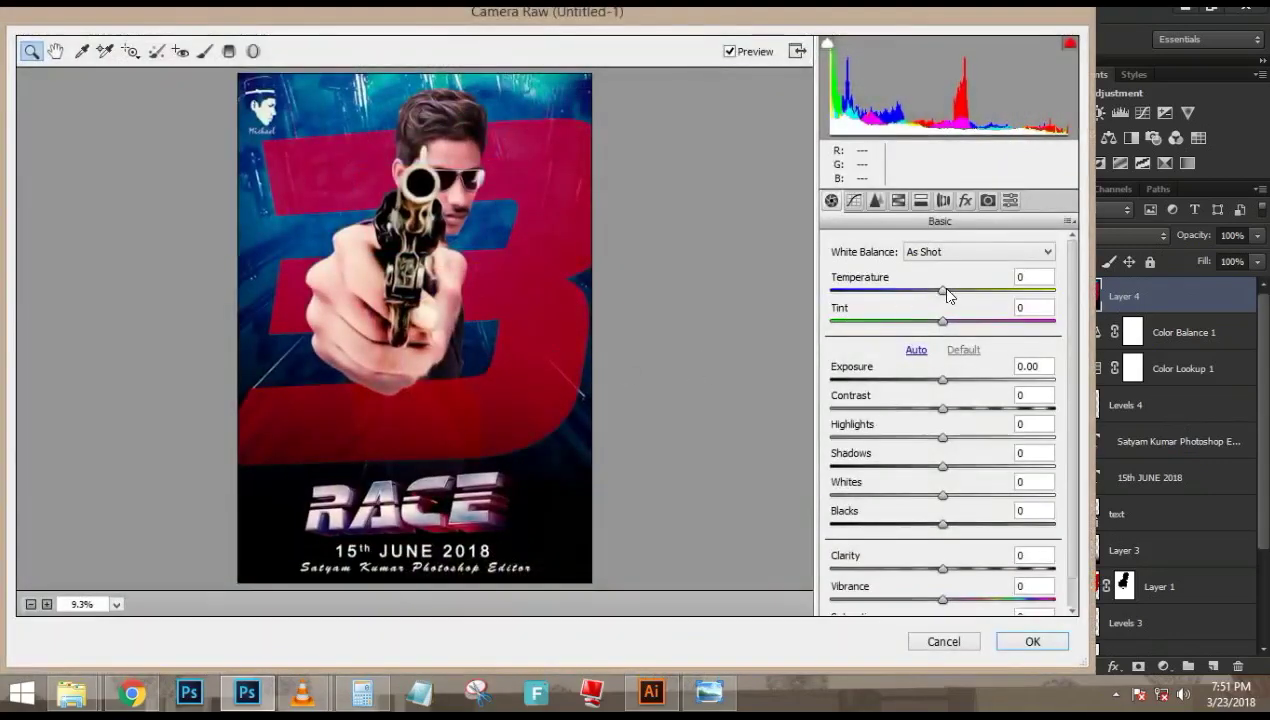
# Cool the temperature, tint toward green, and add a vignette (Amount -34, Midpoint 63, Roundness +37, Feather 72)
pyautogui.moveTo(950, 295); pyautogui.dragTo(938, 325)
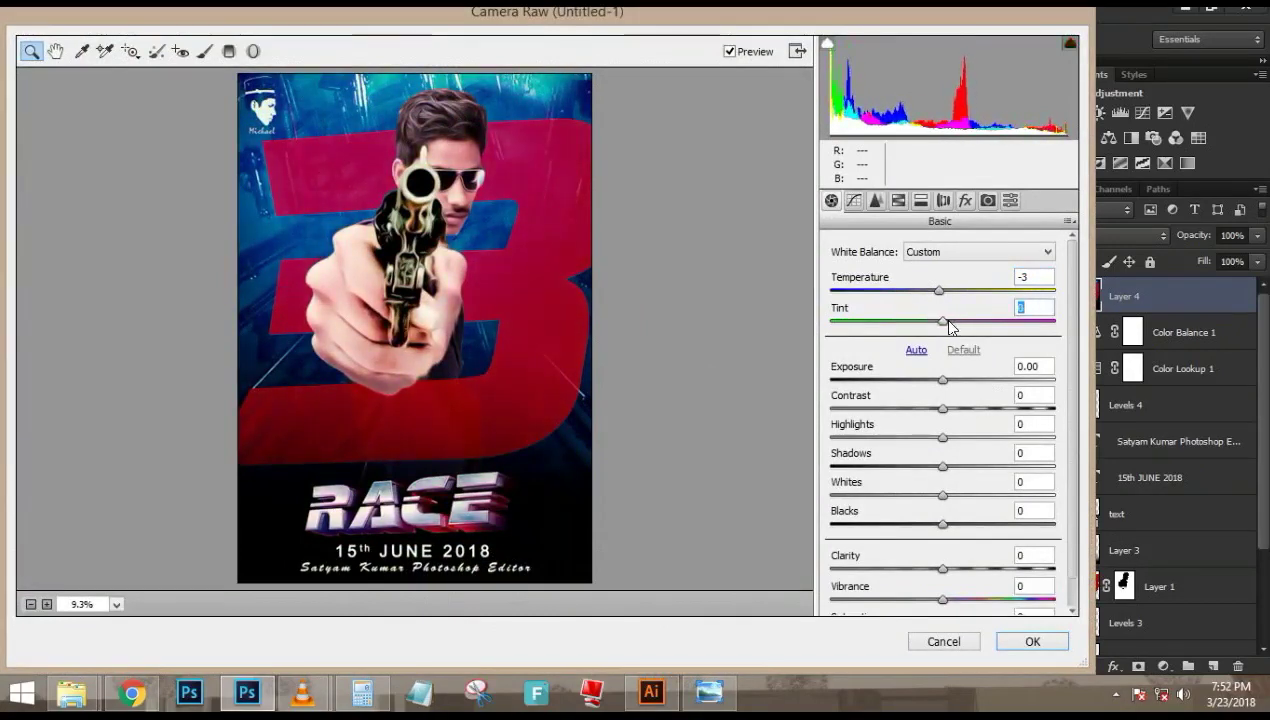
pyautogui.moveTo(942, 380); pyautogui.dragTo(973, 568)
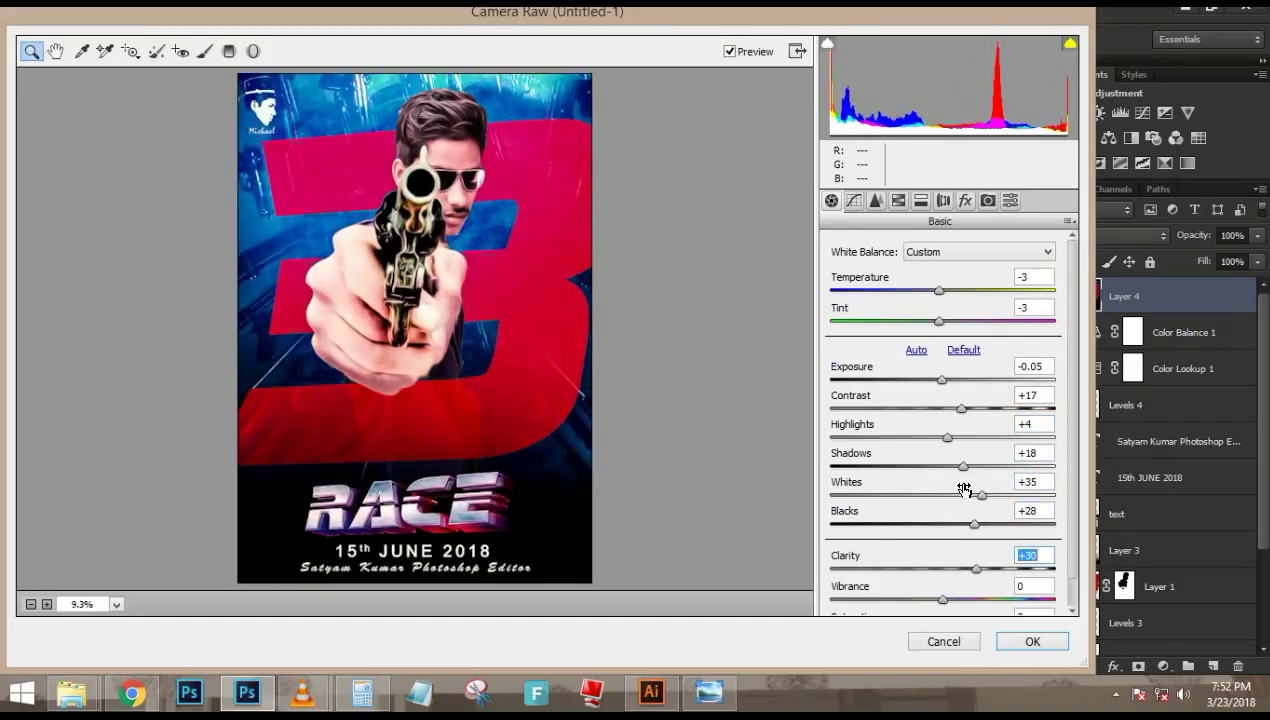
pyautogui.click(965, 201)
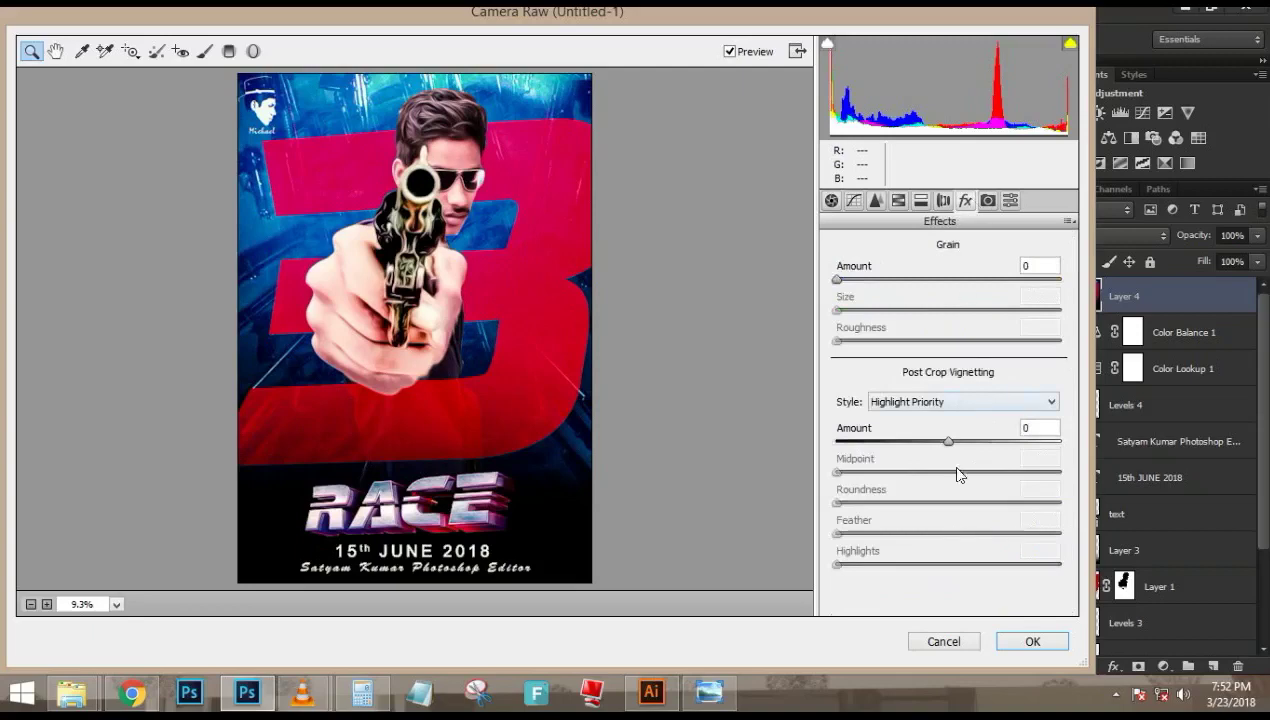
pyautogui.moveTo(942, 441); pyautogui.dragTo(938, 572)
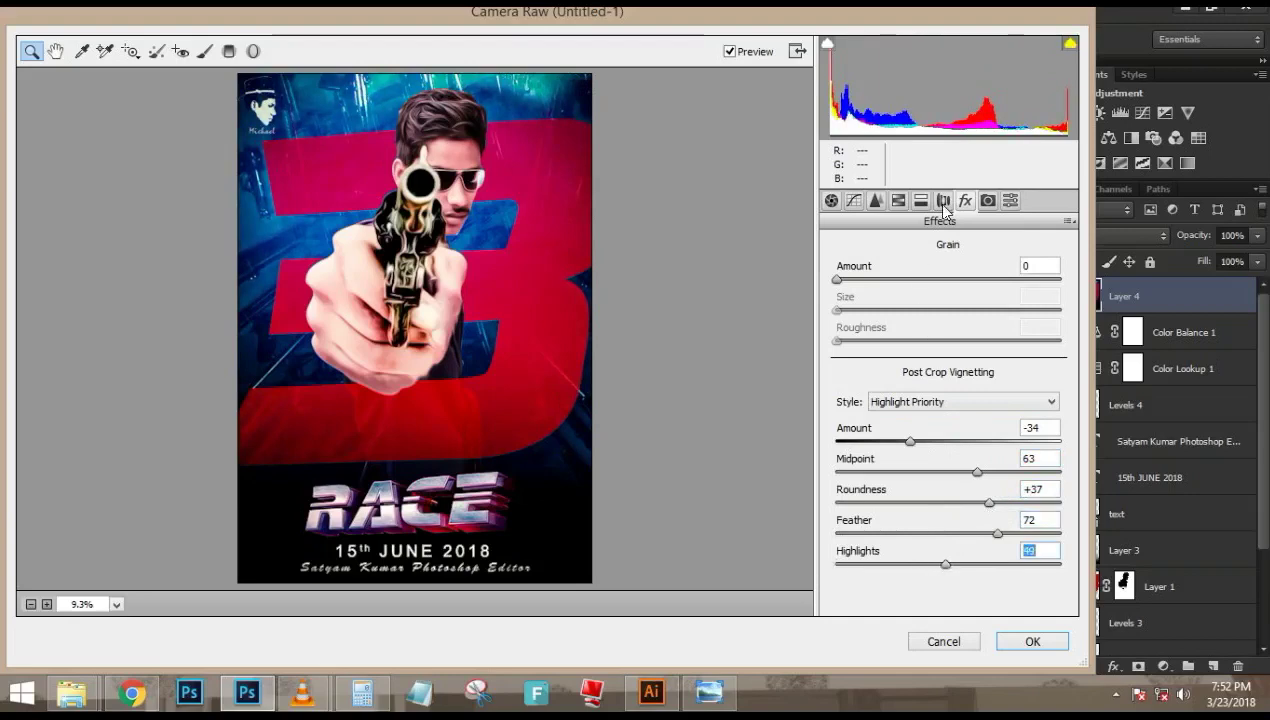
pyautogui.click(1049, 643)
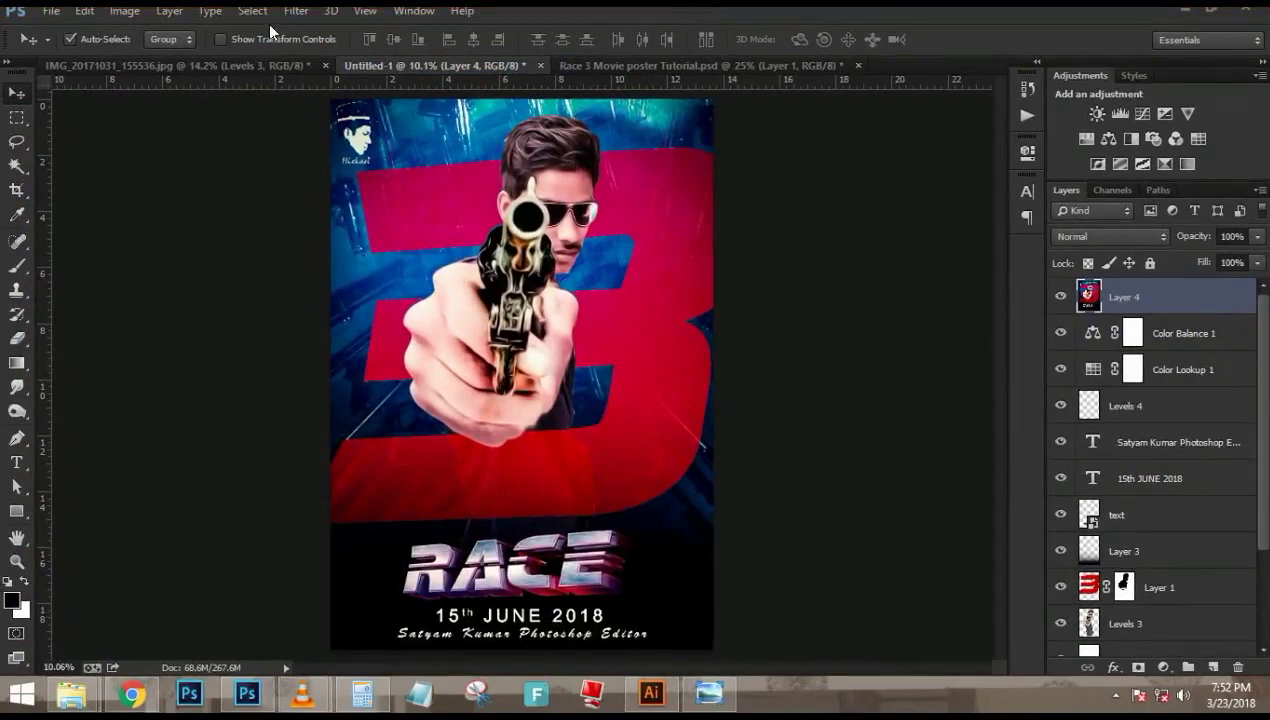
pyautogui.click(296, 10)
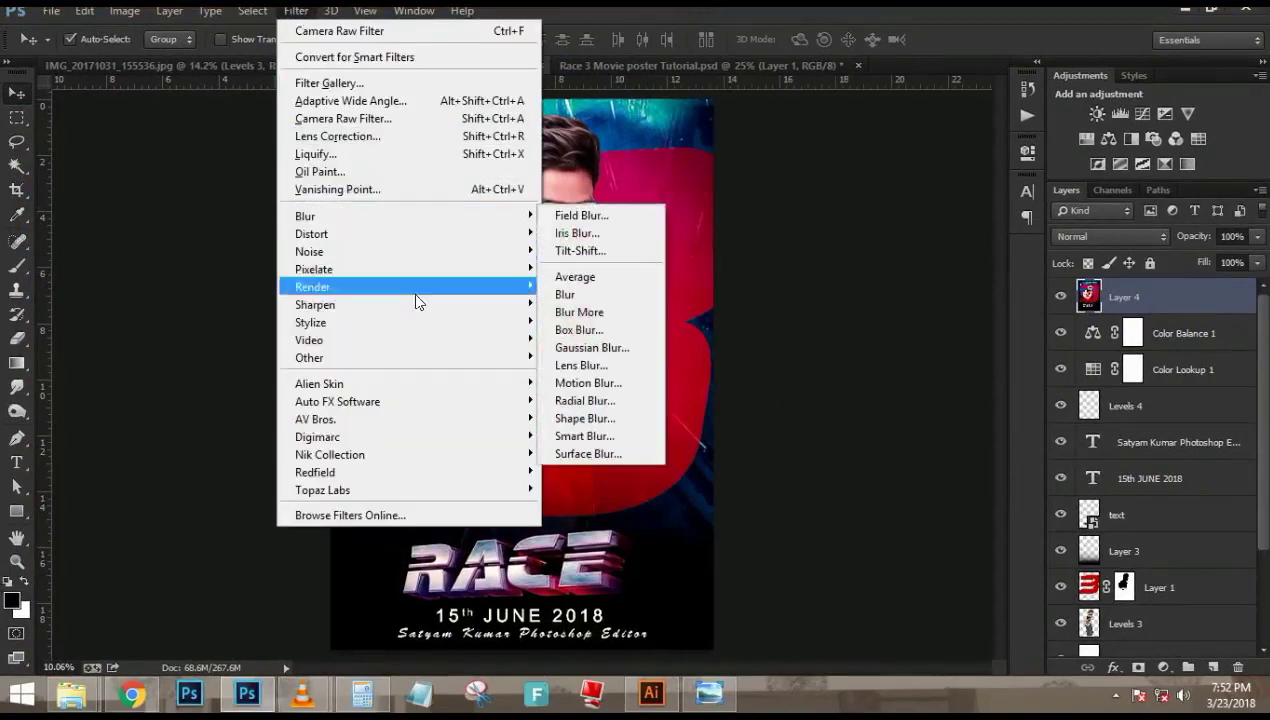
# Load the poster into Color Efex Pro 4 and preview Cross Balance (Tungsten To Daylight 2, 70%)
pyautogui.moveTo(439, 454)
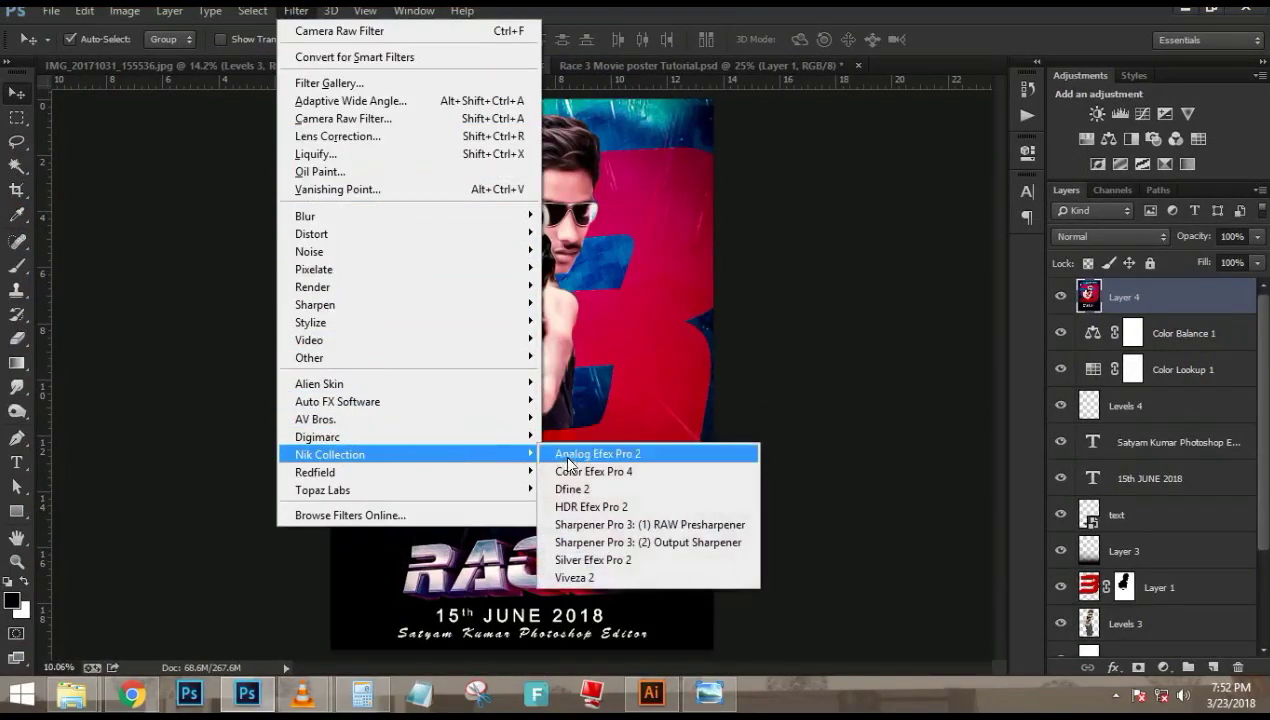
pyautogui.click(593, 472)
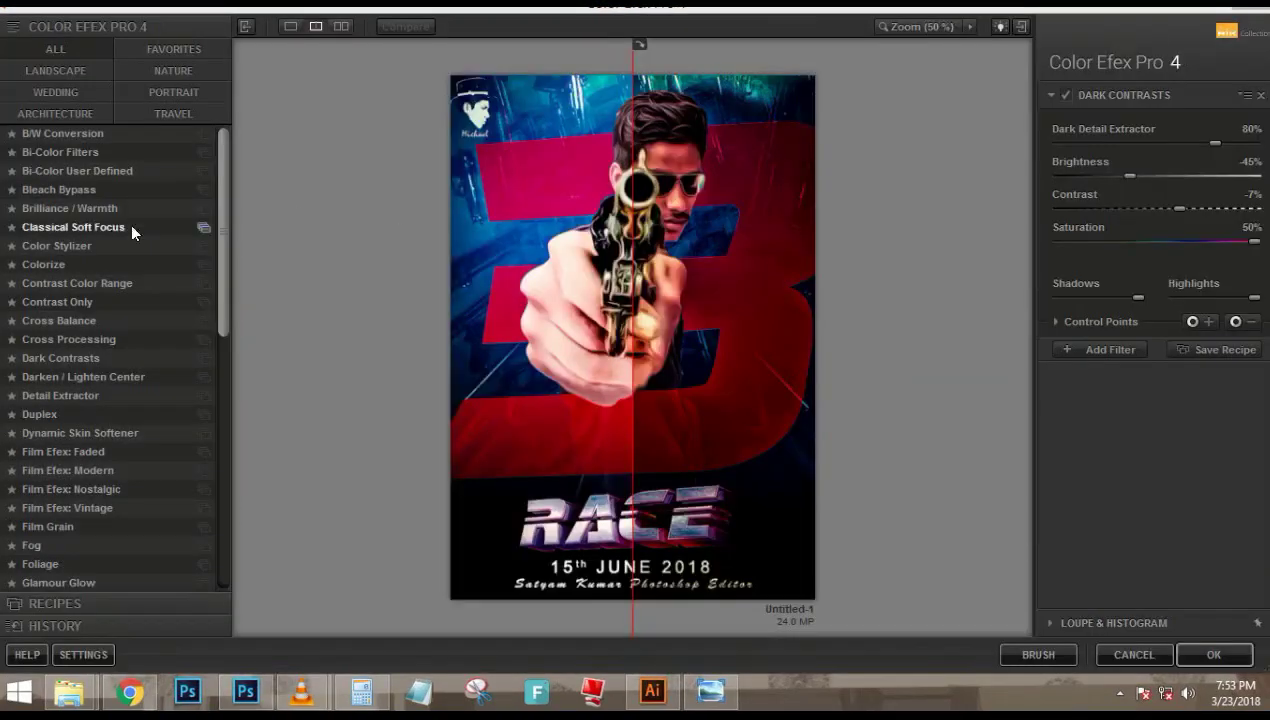
pyautogui.click(77, 320)
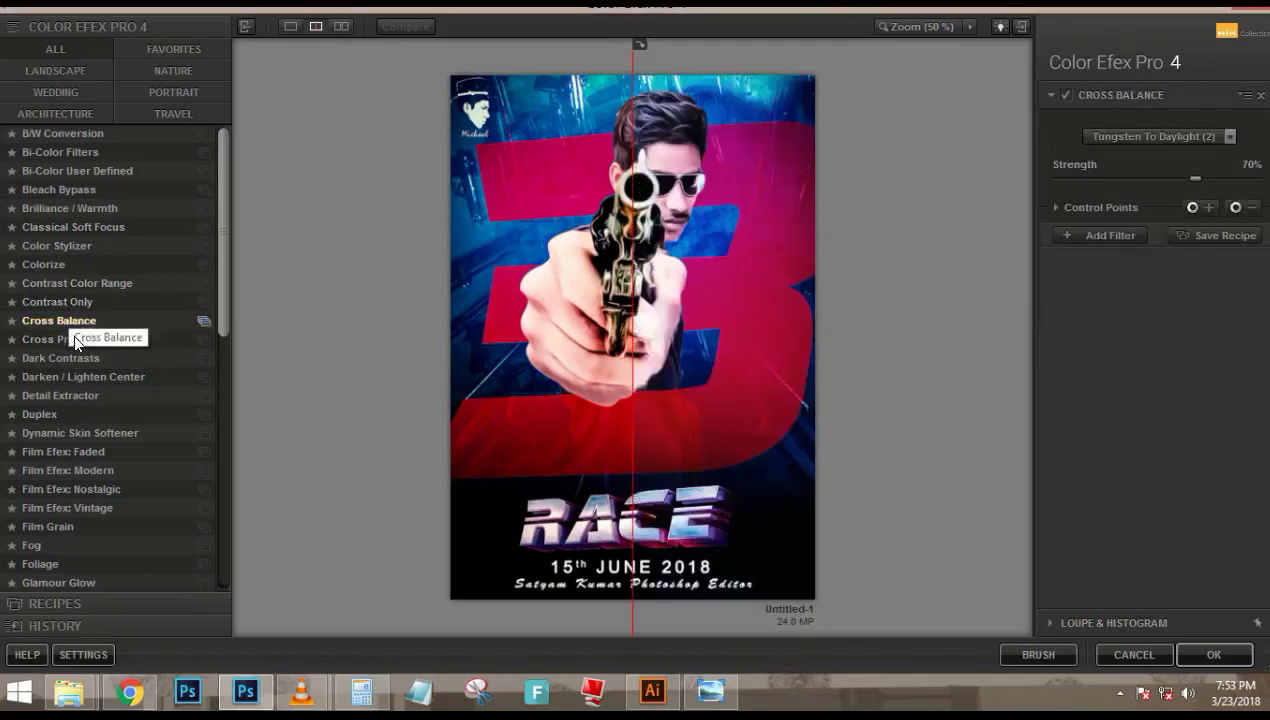
# Switch to Cross Processing, trying method B10 before settling on C01
pyautogui.click(63, 339)
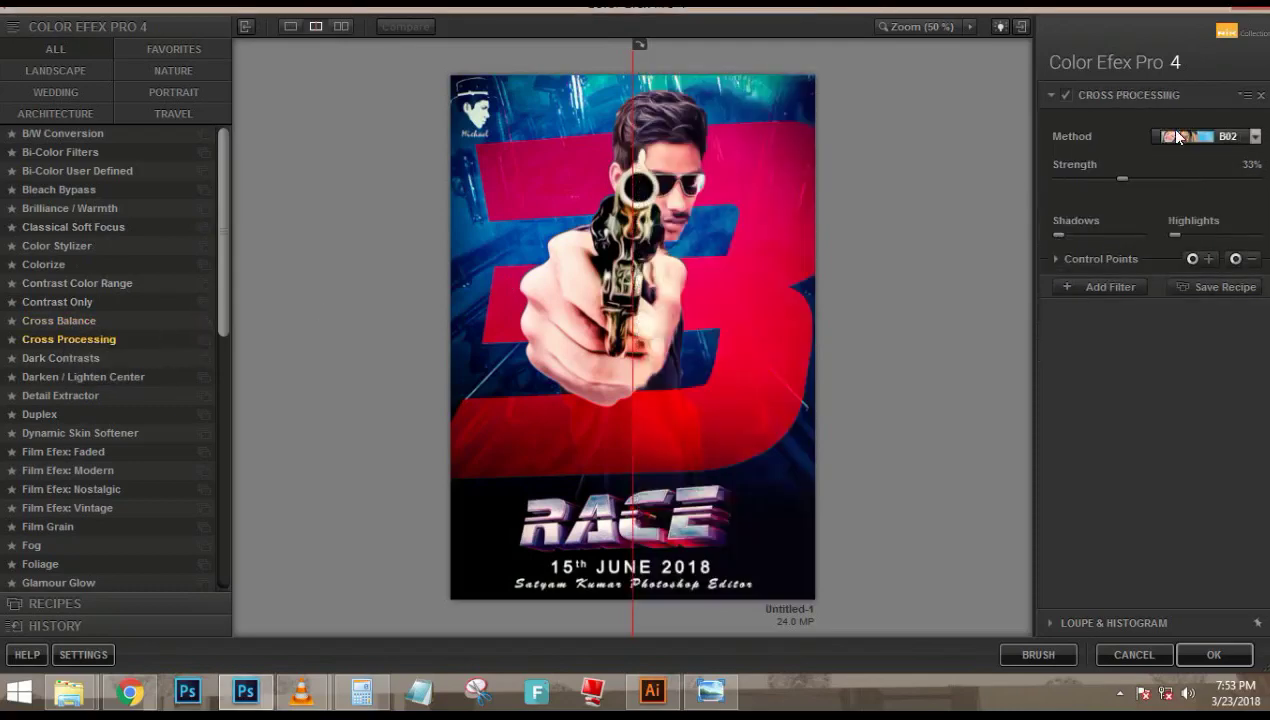
pyautogui.click(1203, 136)
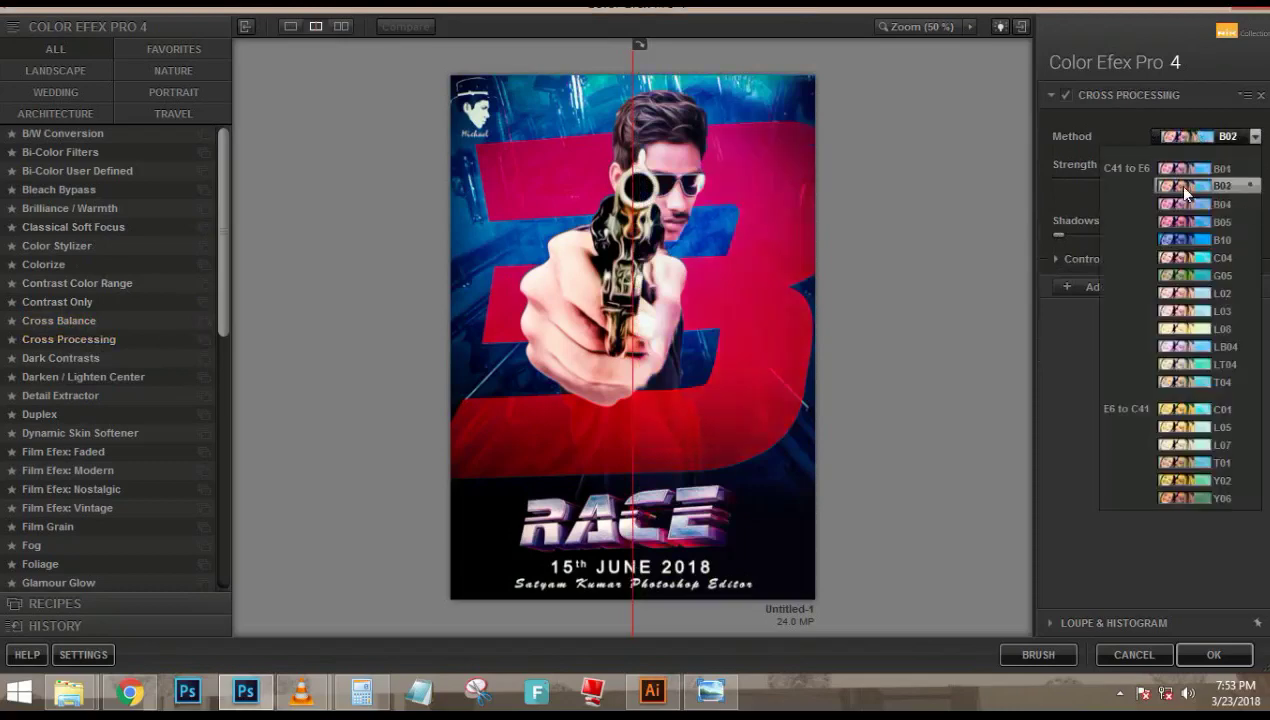
pyautogui.click(1170, 240)
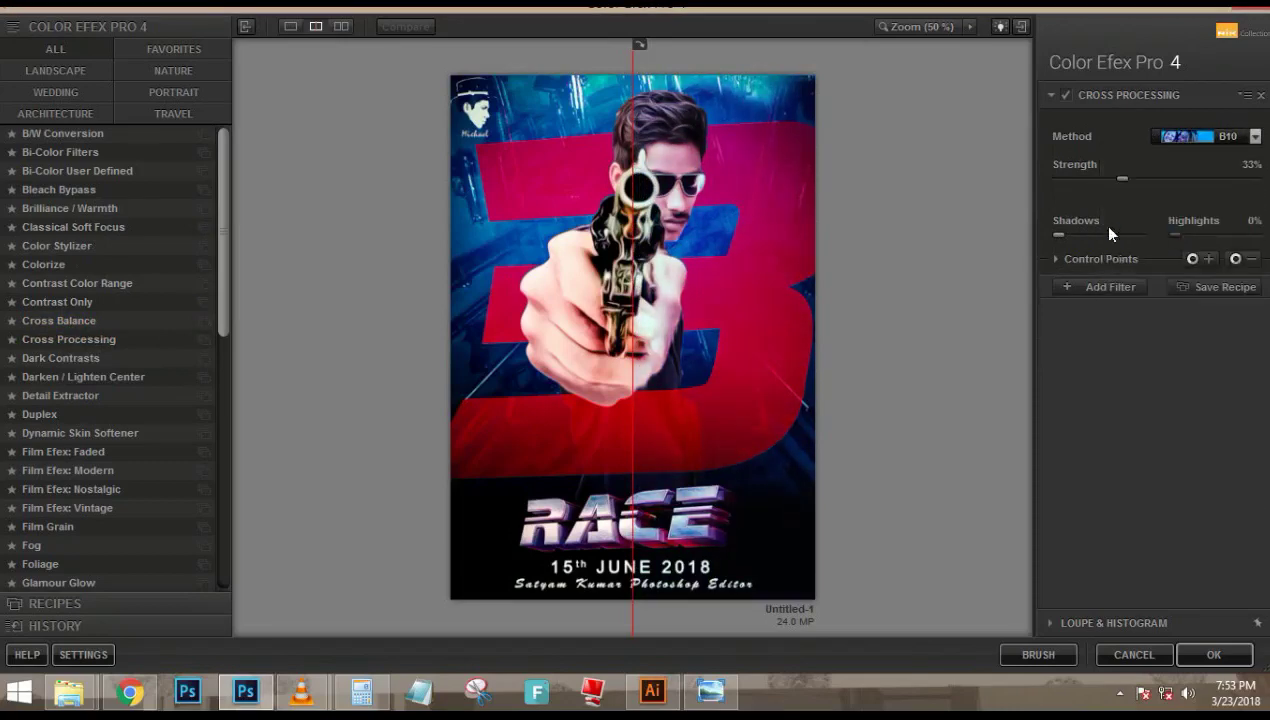
pyautogui.moveTo(631, 180); pyautogui.dragTo(423, 230)
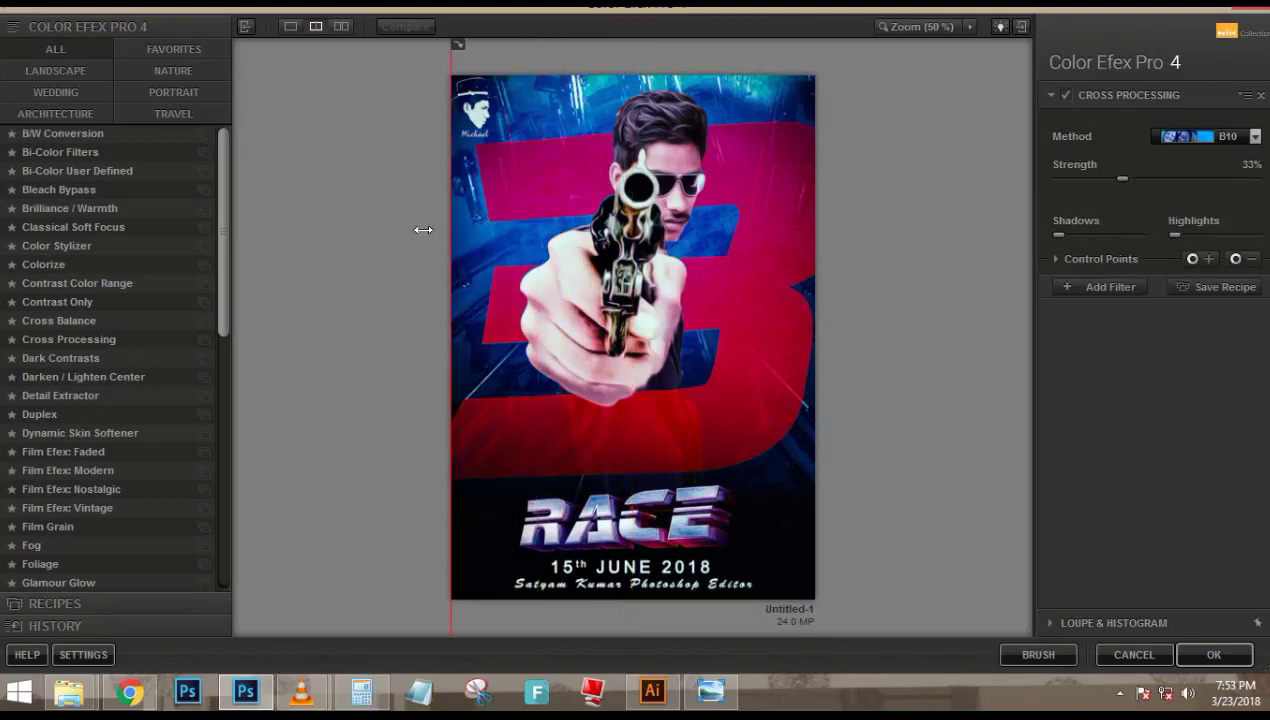
pyautogui.click(1215, 138)
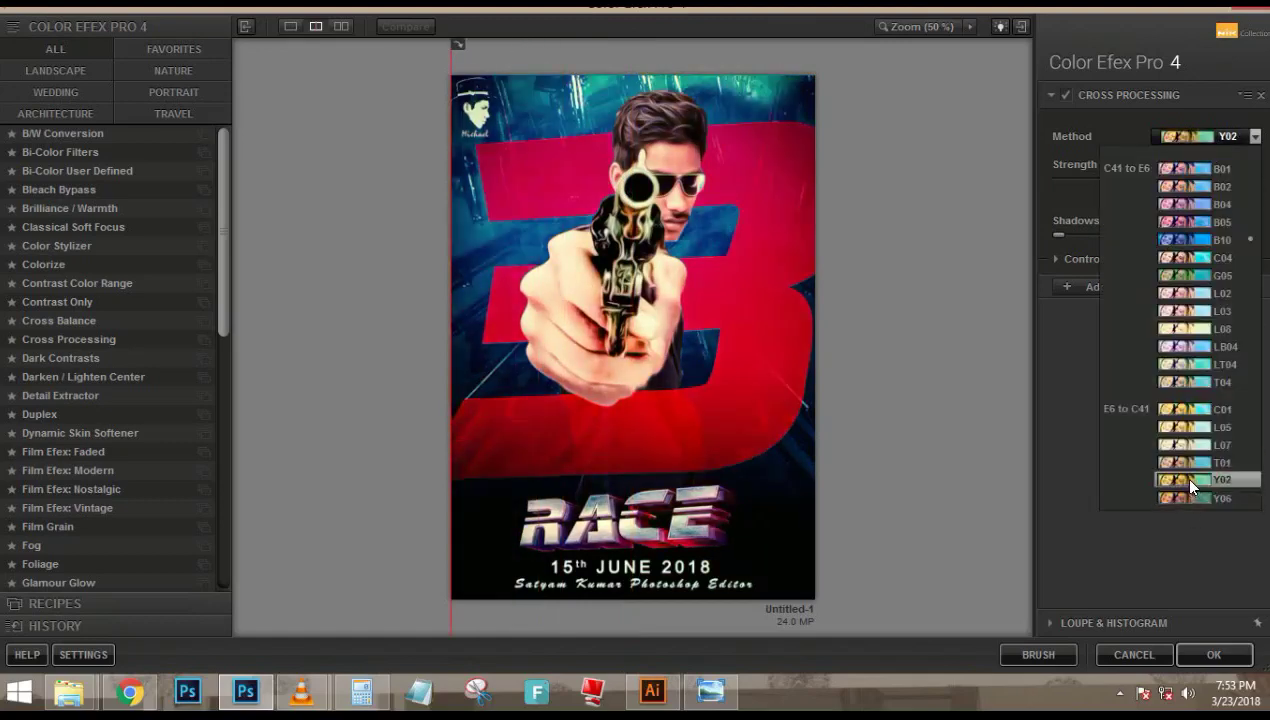
pyautogui.click(1198, 404)
# Lower the Cross Processing opacity under Control Points and add a second filter slot
pyautogui.click(1085, 260)
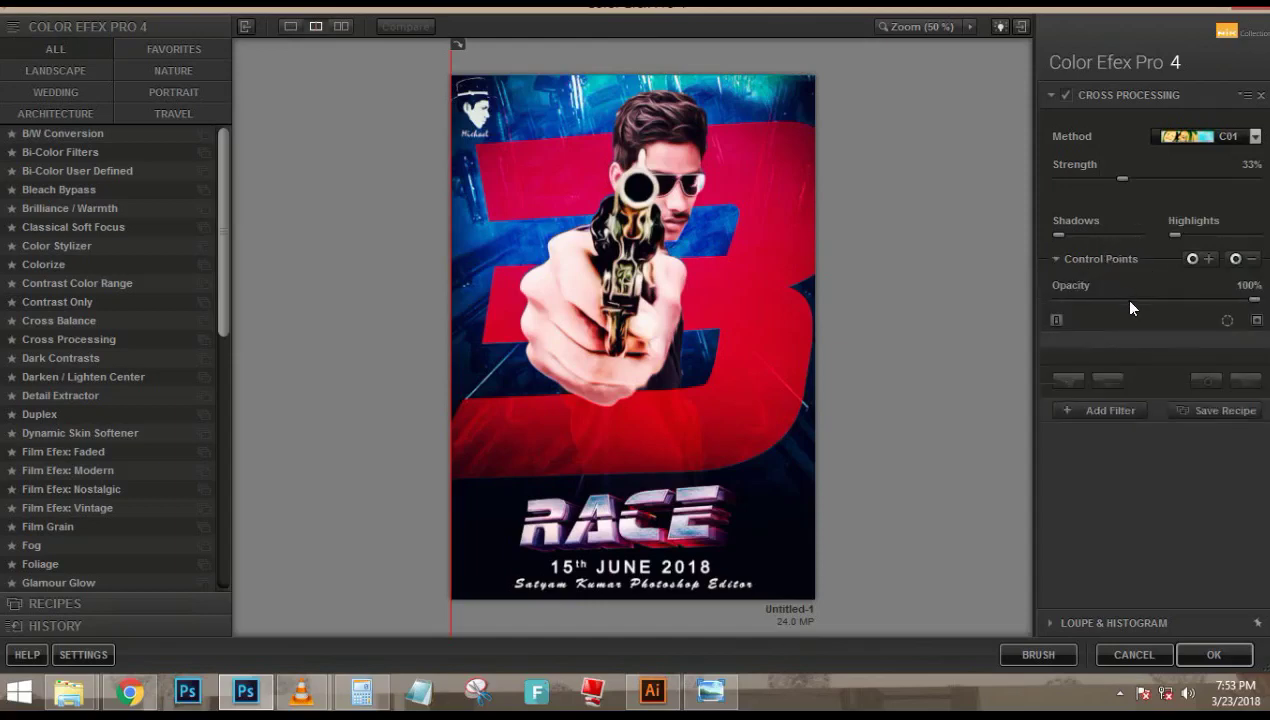
pyautogui.moveTo(1255, 299); pyautogui.dragTo(1249, 299)
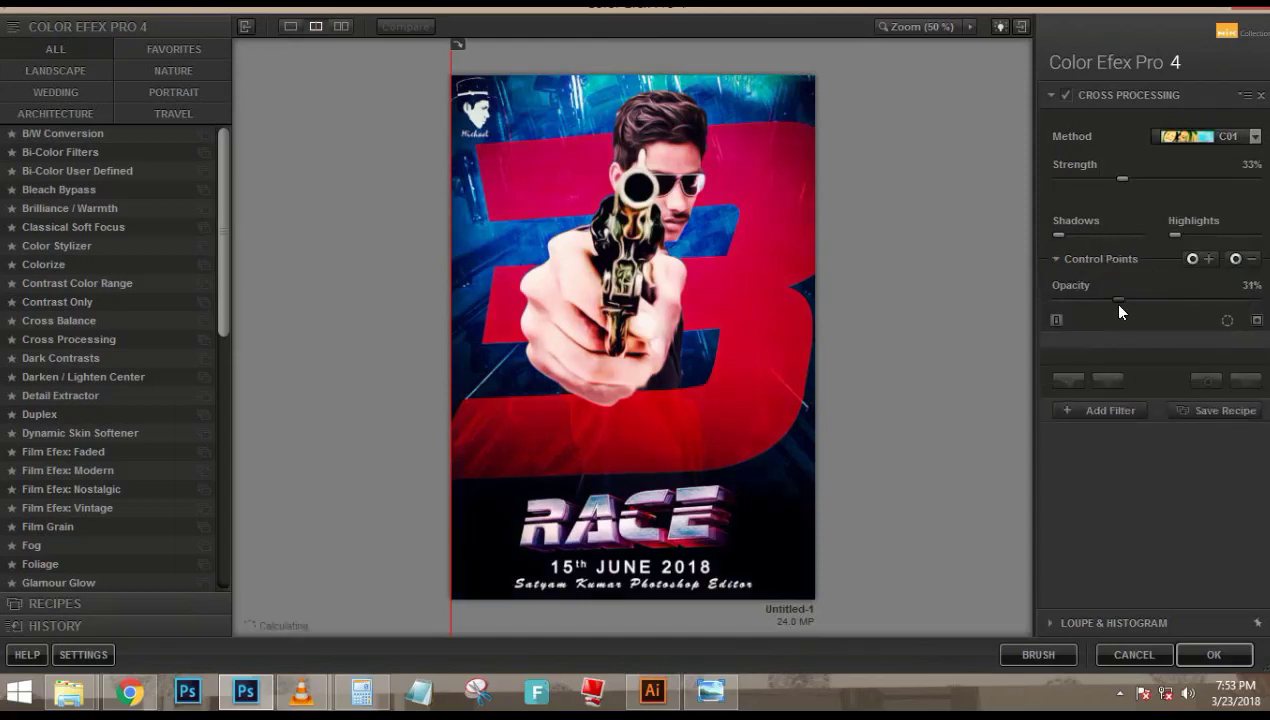
pyautogui.moveTo(1119, 306); pyautogui.dragTo(1085, 313)
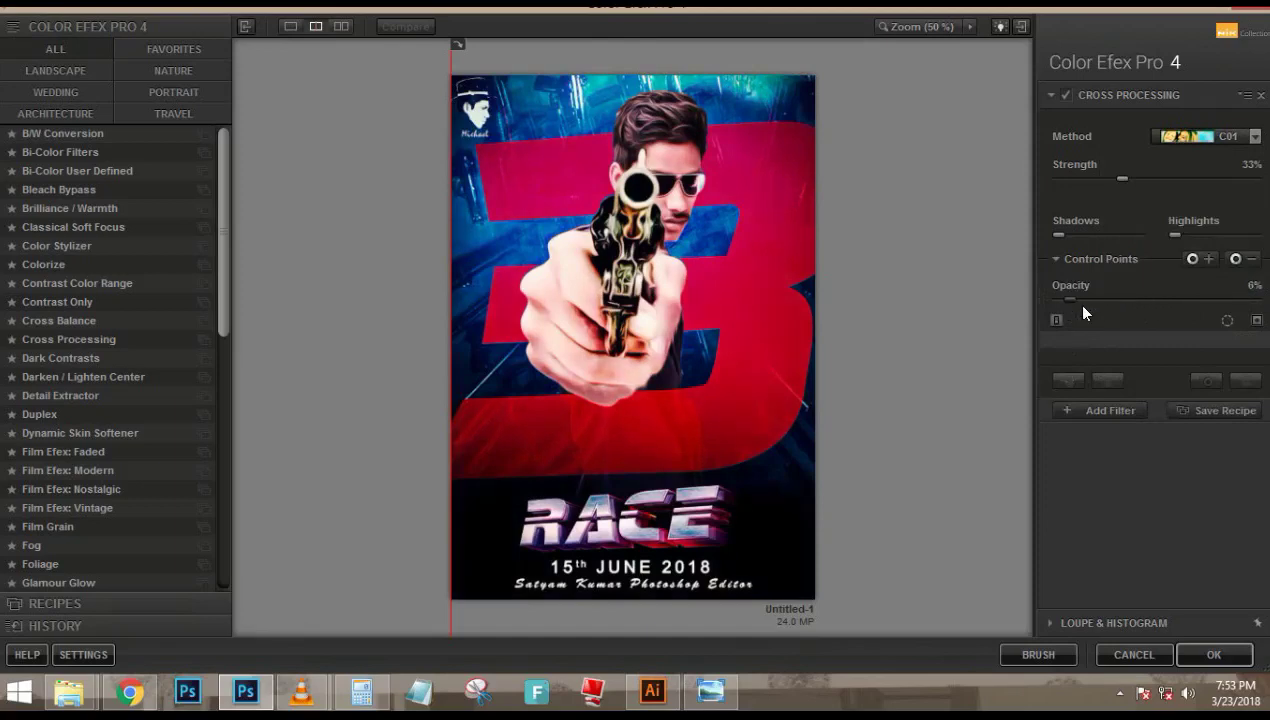
pyautogui.click(1105, 410)
pyautogui.scroll(-9, 88, 398)
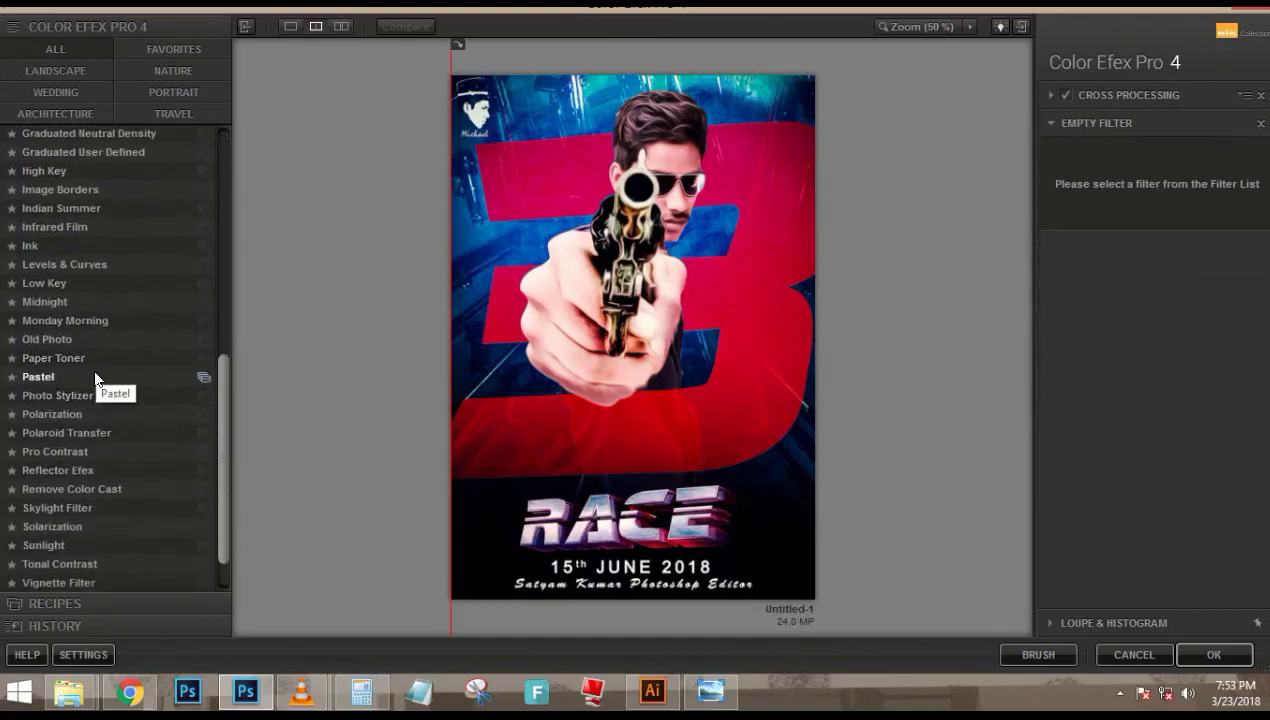
# Set the second filter to Photo Stylizer, Varitone style 1 at 28%, and apply to the poster
pyautogui.click(94, 359)
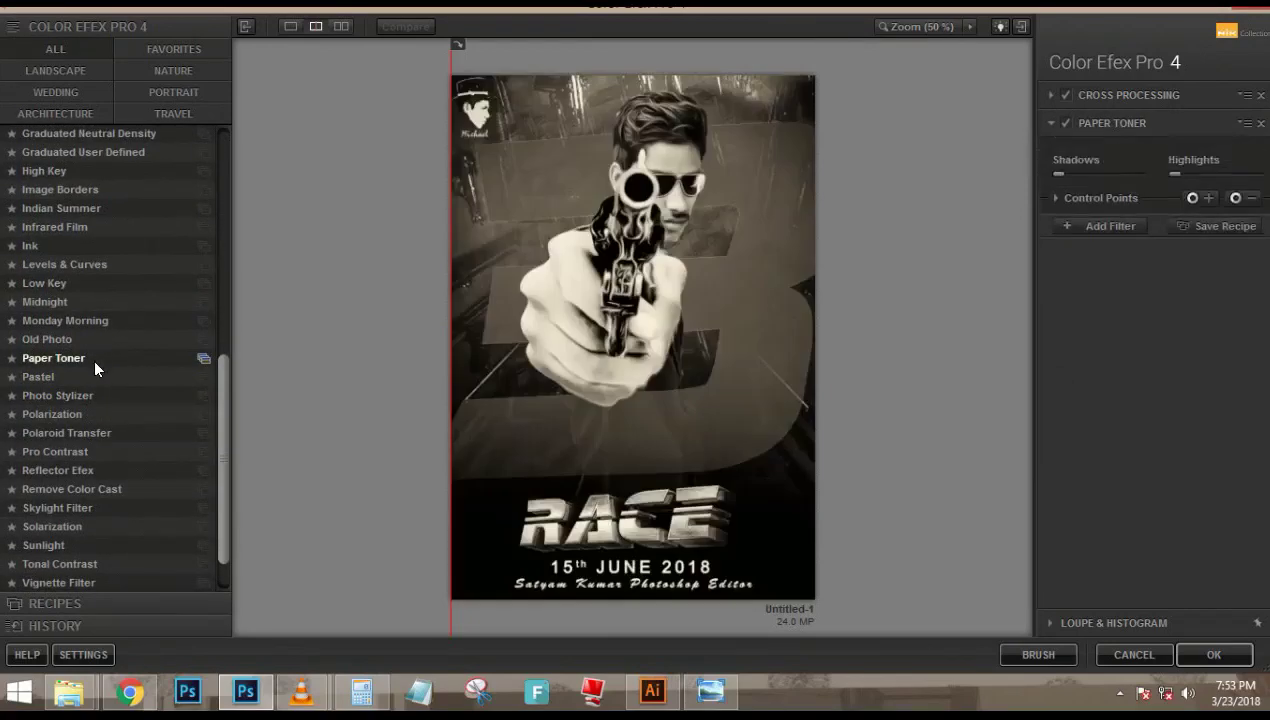
pyautogui.click(10, 396)
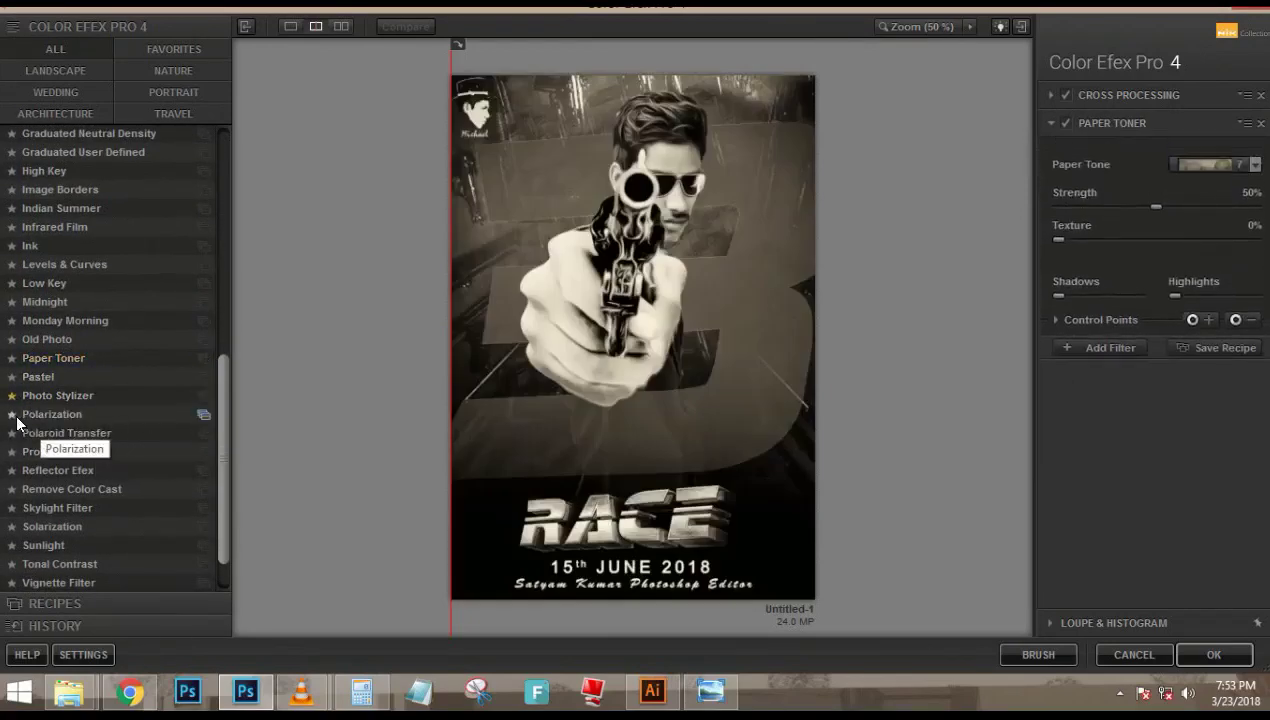
pyautogui.click(55, 396)
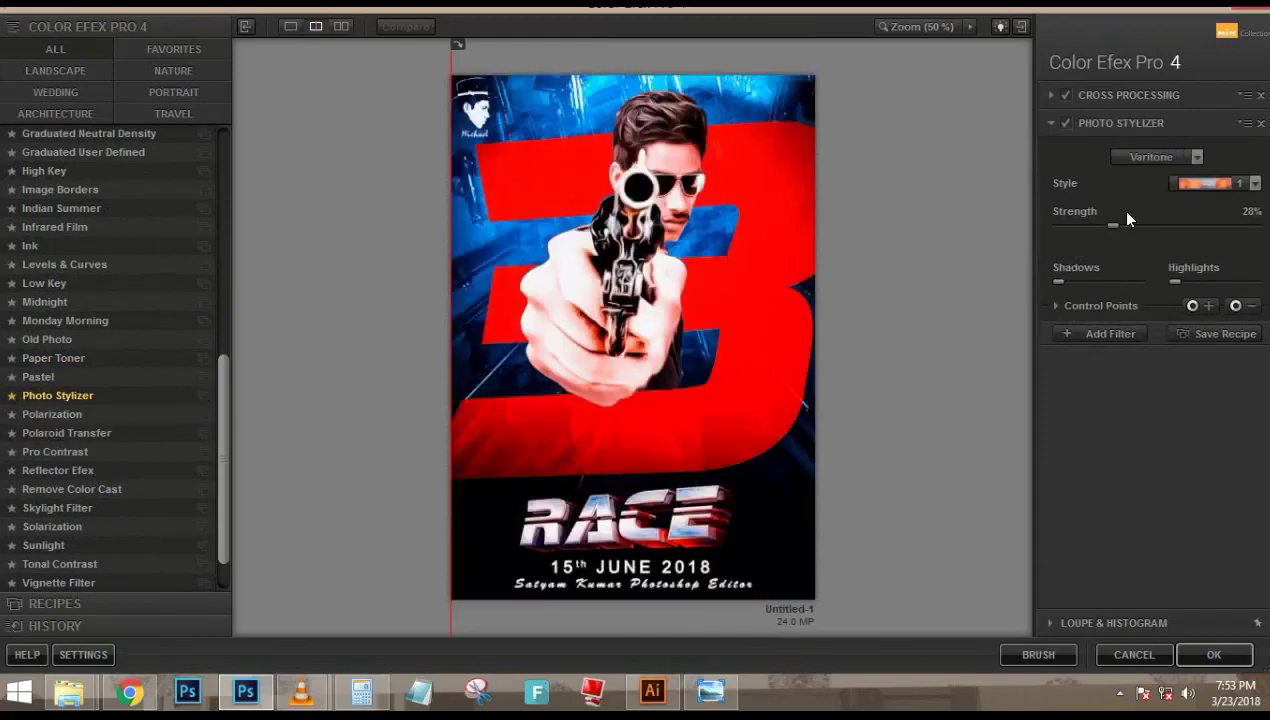
pyautogui.click(1182, 181)
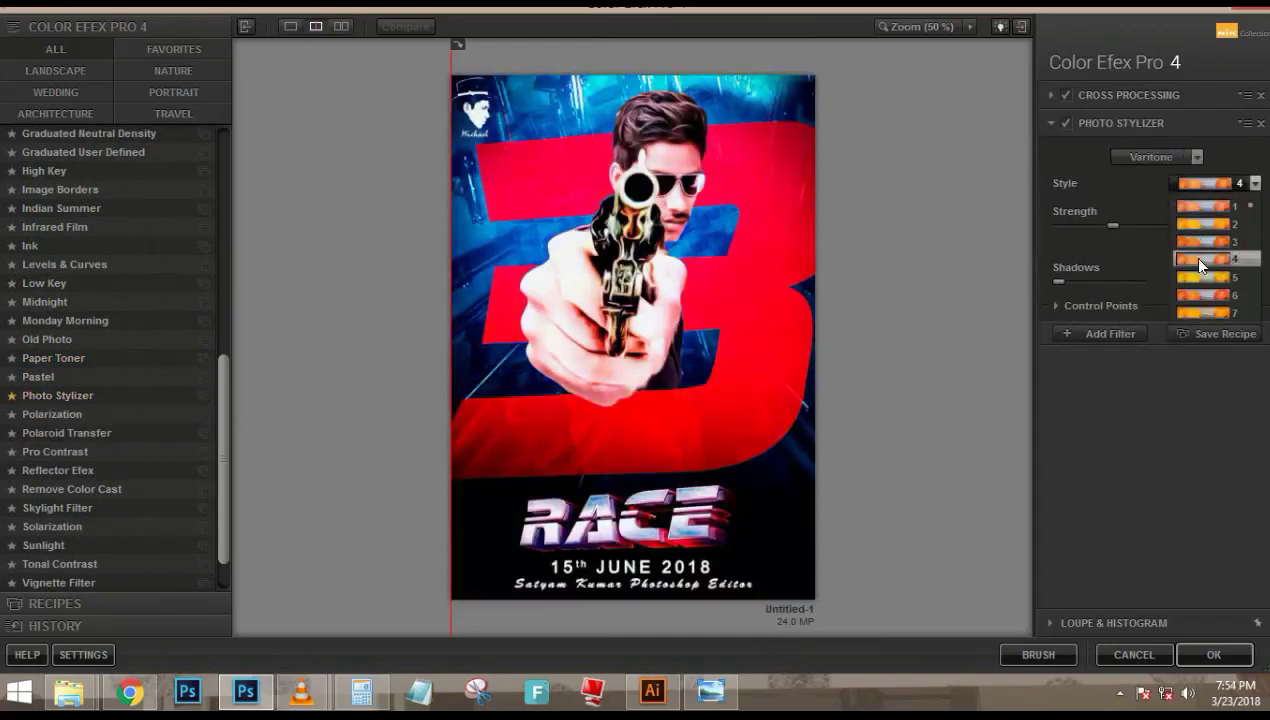
pyautogui.click(1163, 299)
pyautogui.moveTo(447, 286); pyautogui.dragTo(355, 325)
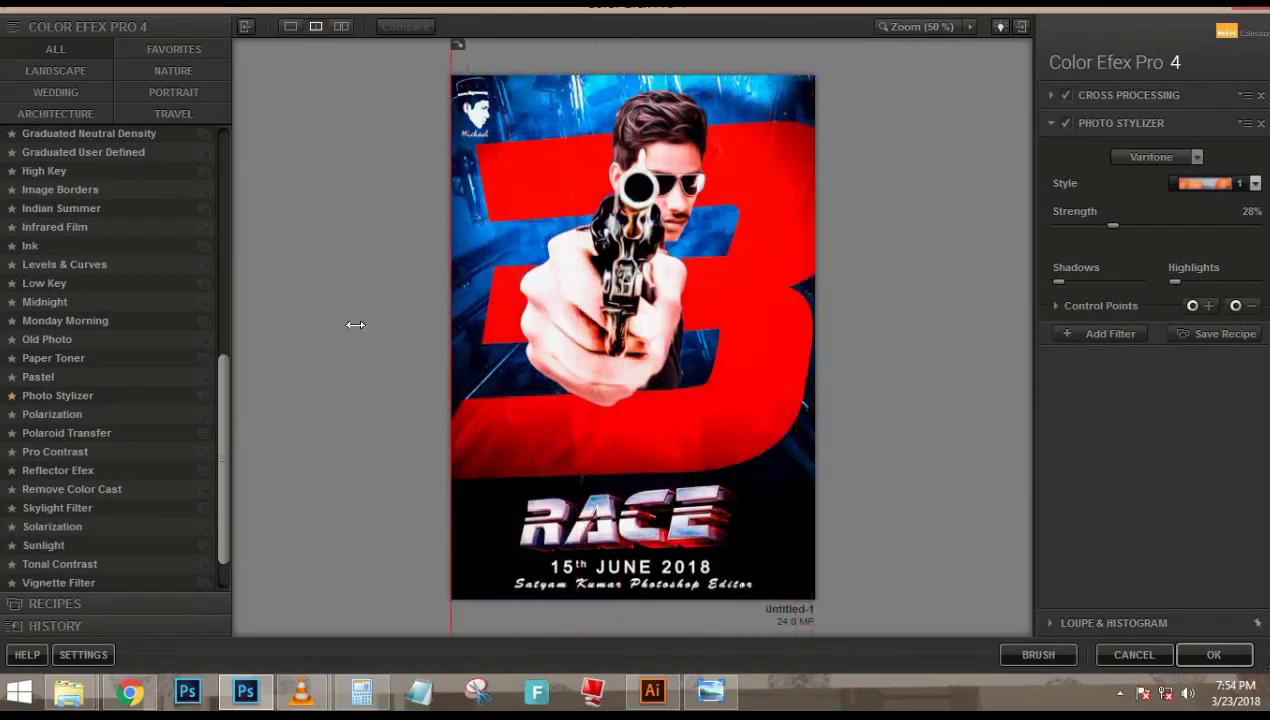
pyautogui.click(1213, 654)
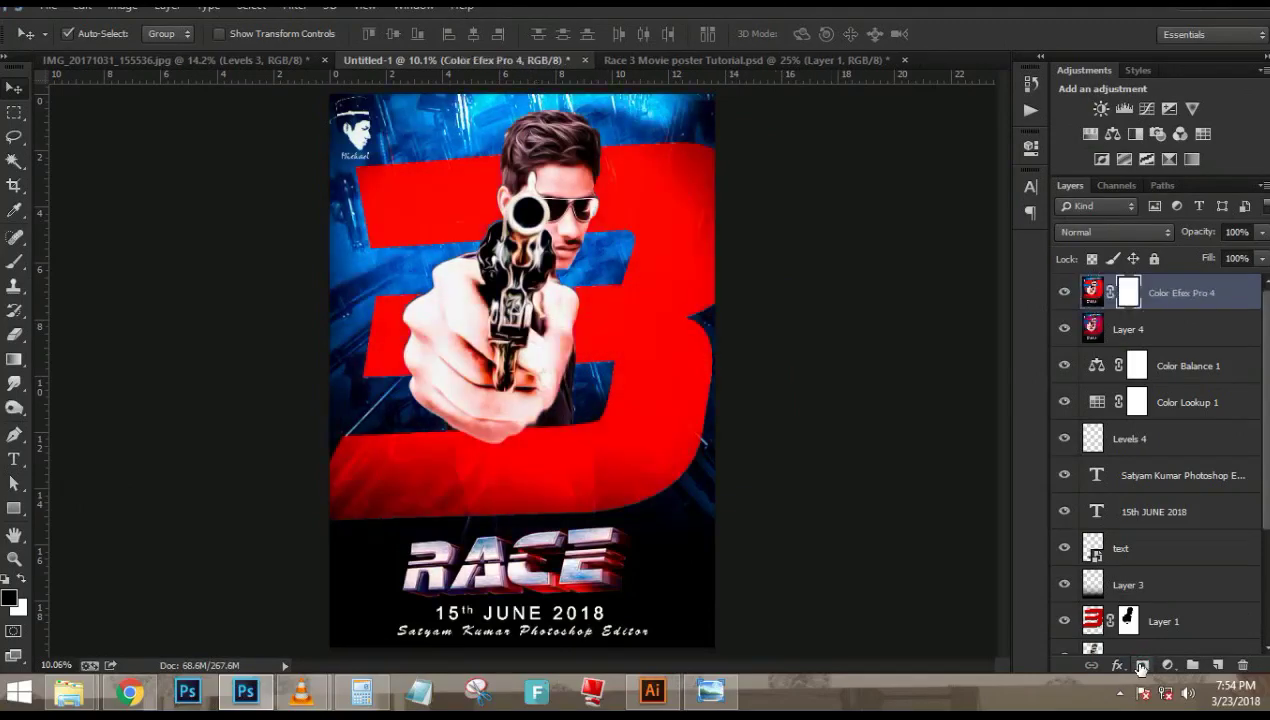
# Paint the layer mask black with a small brush over the gun, hand, shoulder and fist
pyautogui.press('b')
pyautogui.scroll(4, 546, 197)
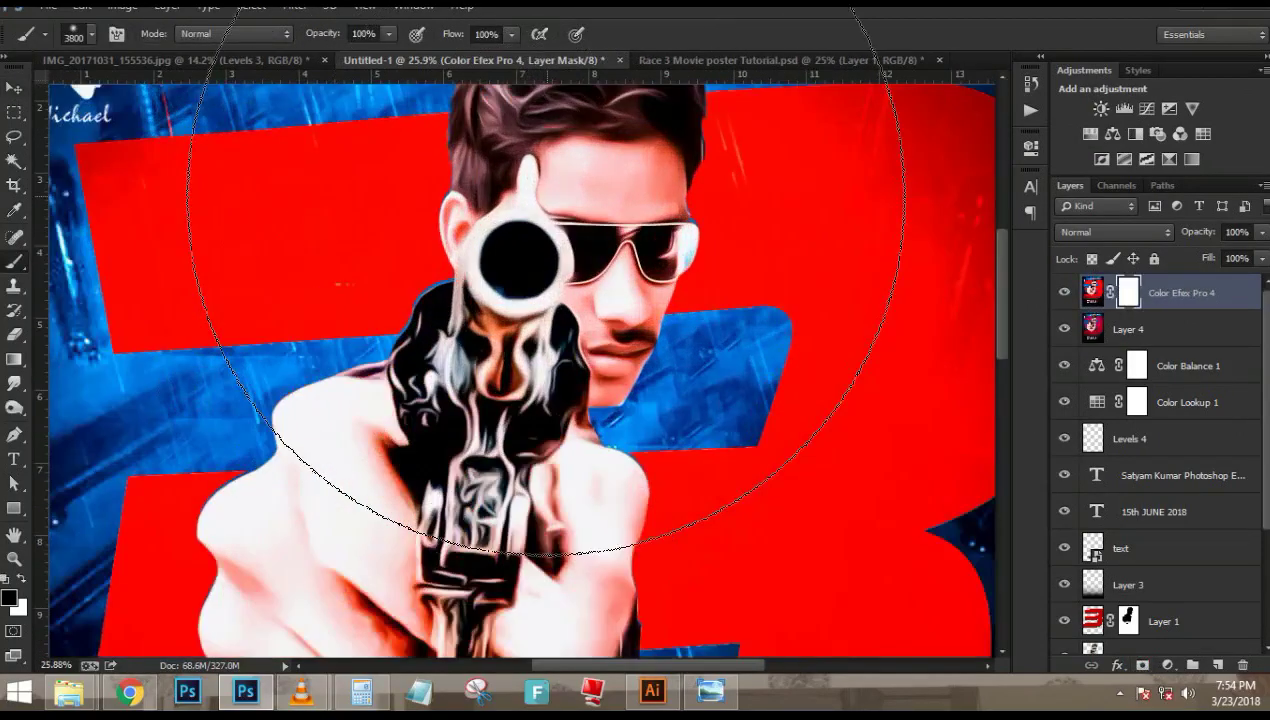
pyautogui.scroll(1, 546, 197)
pyautogui.press('[')
pyautogui.press('[')
pyautogui.press('[')
pyautogui.press('[')
pyautogui.press('[')
pyautogui.press('[')
pyautogui.press('[')
pyautogui.press('[')
pyautogui.press('[')
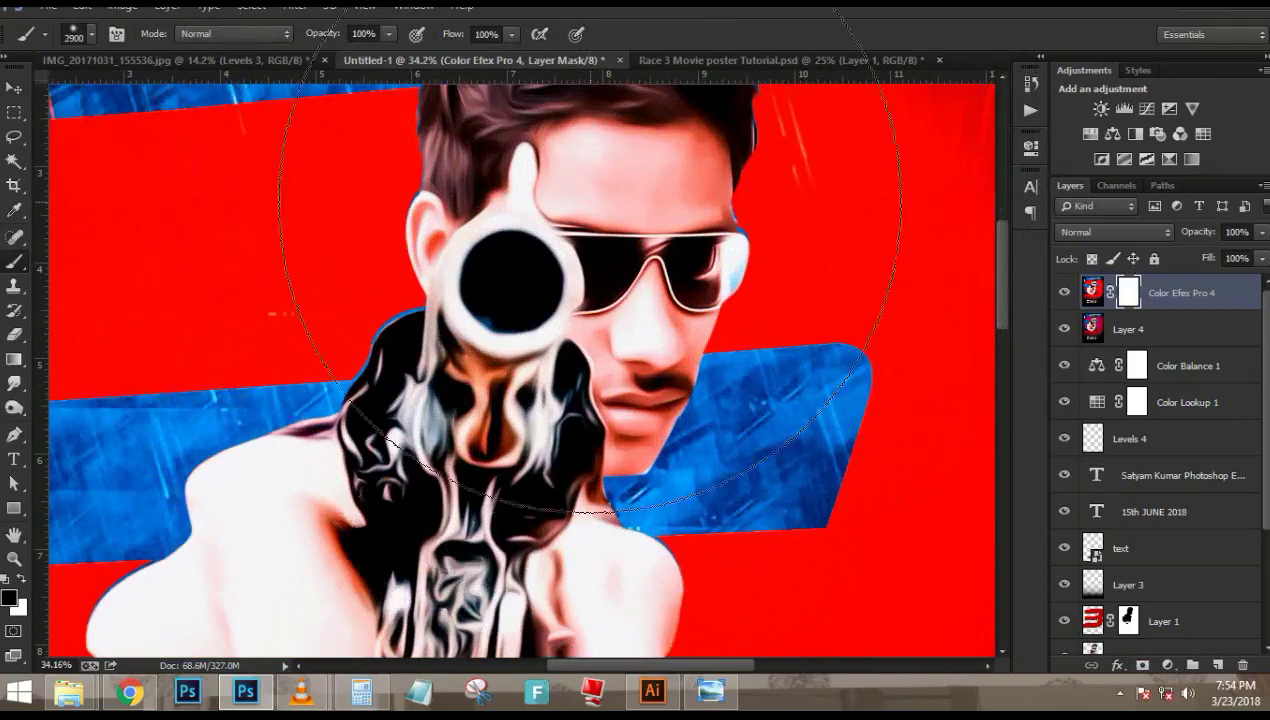
pyautogui.press('[')
pyautogui.press('[')
pyautogui.press('[')
pyautogui.press('[')
pyautogui.press('[')
pyautogui.press('[')
pyautogui.press('[')
pyautogui.press('[')
pyautogui.press('[')
pyautogui.press('[')
pyautogui.press('[')
pyautogui.press('[')
pyautogui.press('[')
pyautogui.press('[')
pyautogui.press('[')
pyautogui.press('[')
pyautogui.moveTo(496, 300)
pyautogui.mouseDown()
pyautogui.moveTo(458, 451)
pyautogui.moveTo(546, 224)
pyautogui.mouseUp()
pyautogui.moveTo(430, 300)
pyautogui.mouseDown()
pyautogui.moveTo(326, 510)
pyautogui.moveTo(265, 423)
pyautogui.moveTo(280, 263)
pyautogui.mouseUp()
pyautogui.moveTo(560, 250)
pyautogui.mouseDown()
pyautogui.moveTo(610, 318)
pyautogui.moveTo(377, 386)
pyautogui.moveTo(270, 283)
pyautogui.moveTo(346, 360)
pyautogui.moveTo(476, 326)
pyautogui.moveTo(447, 275)
pyautogui.mouseUp()
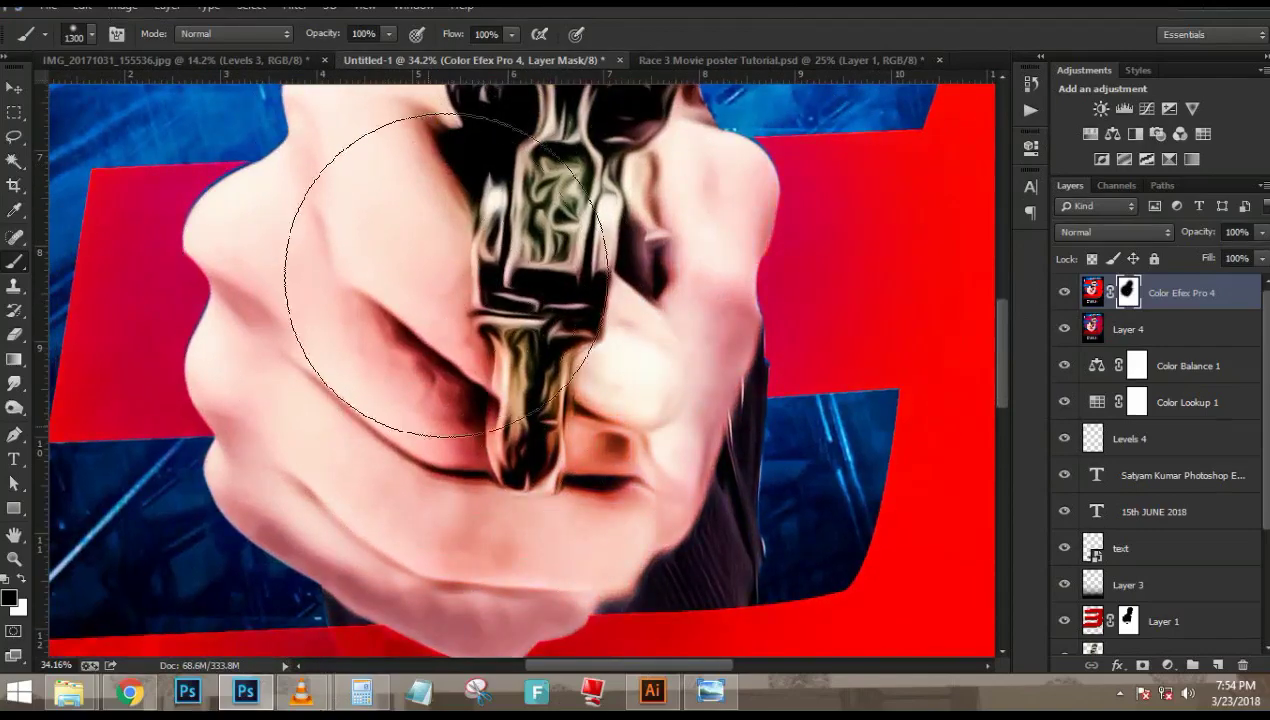
pyautogui.scroll(-5, 446, 275)
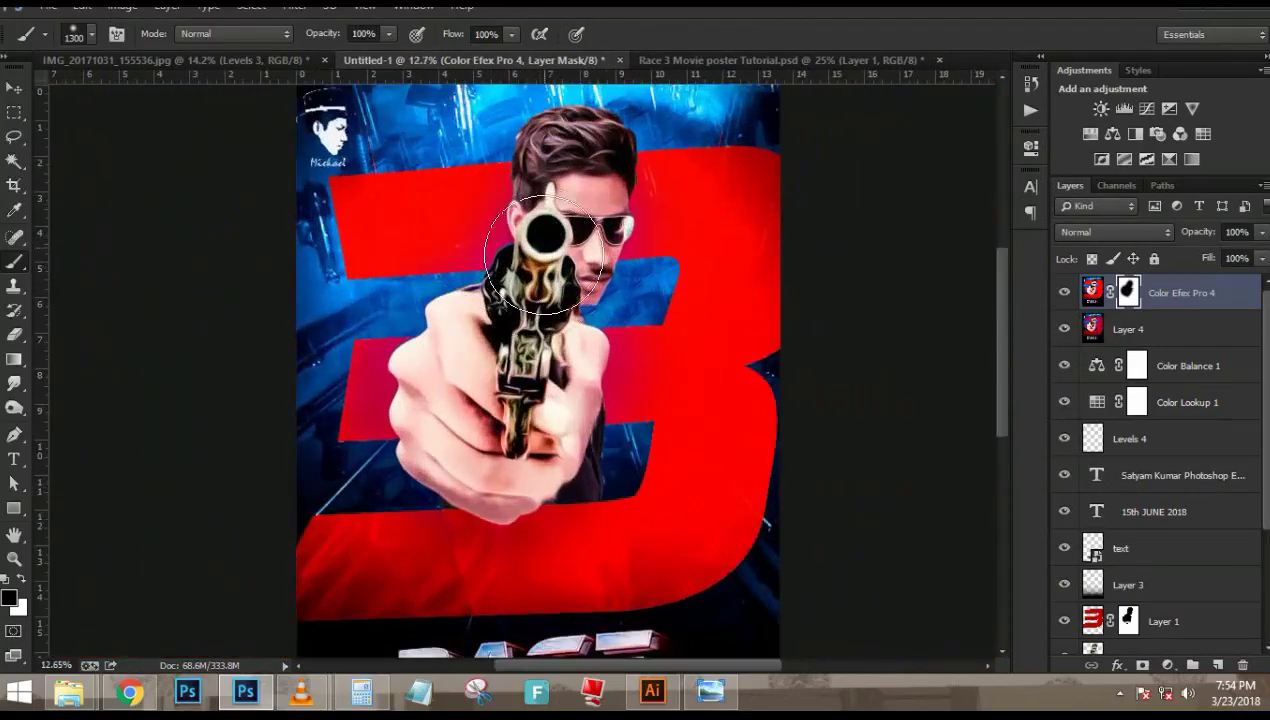
pyautogui.scroll(1, 517, 358)
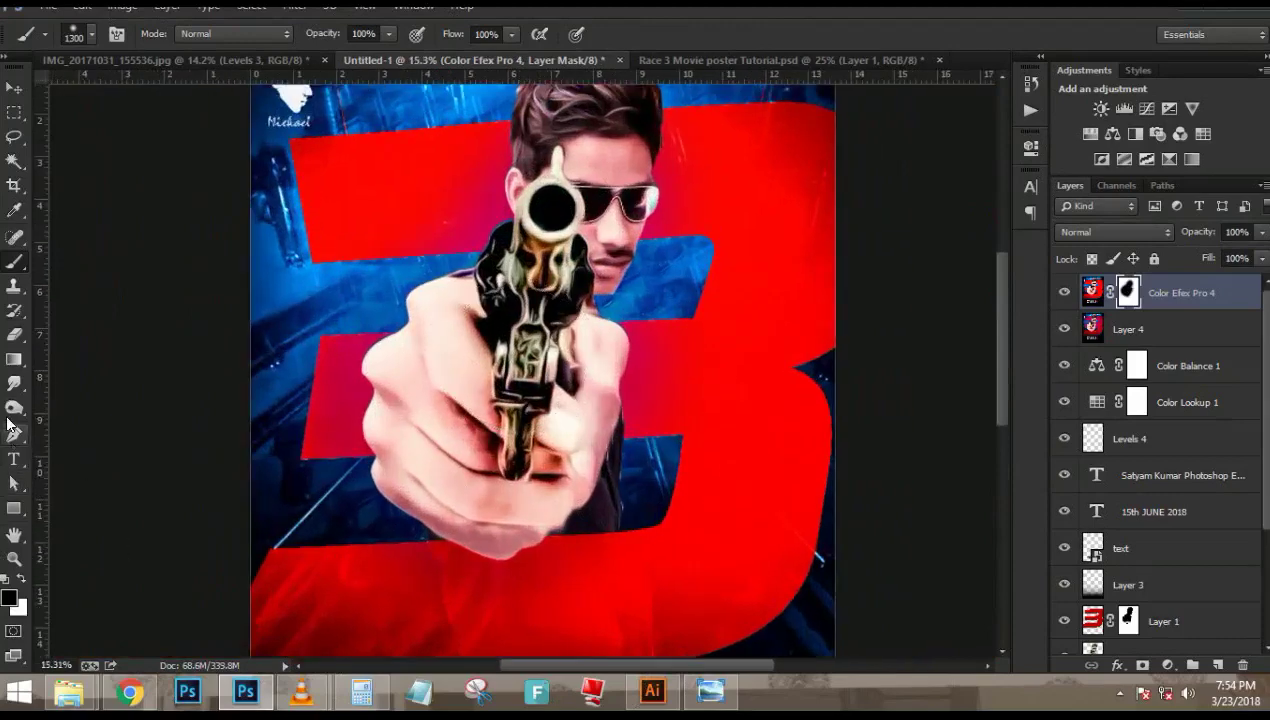
# Darken the hand's knuckles on Layer 4 with the Burn Tool
pyautogui.moveTo(14, 408); pyautogui.dragTo(42, 416)
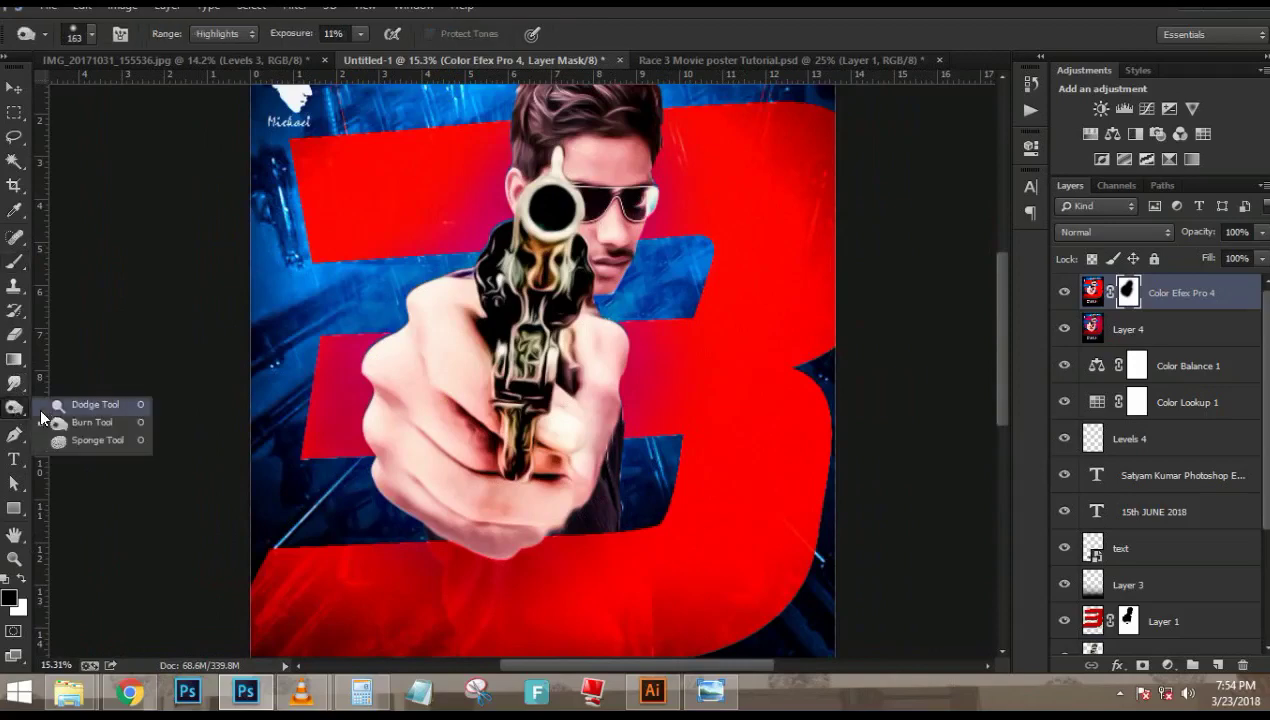
pyautogui.click(90, 422)
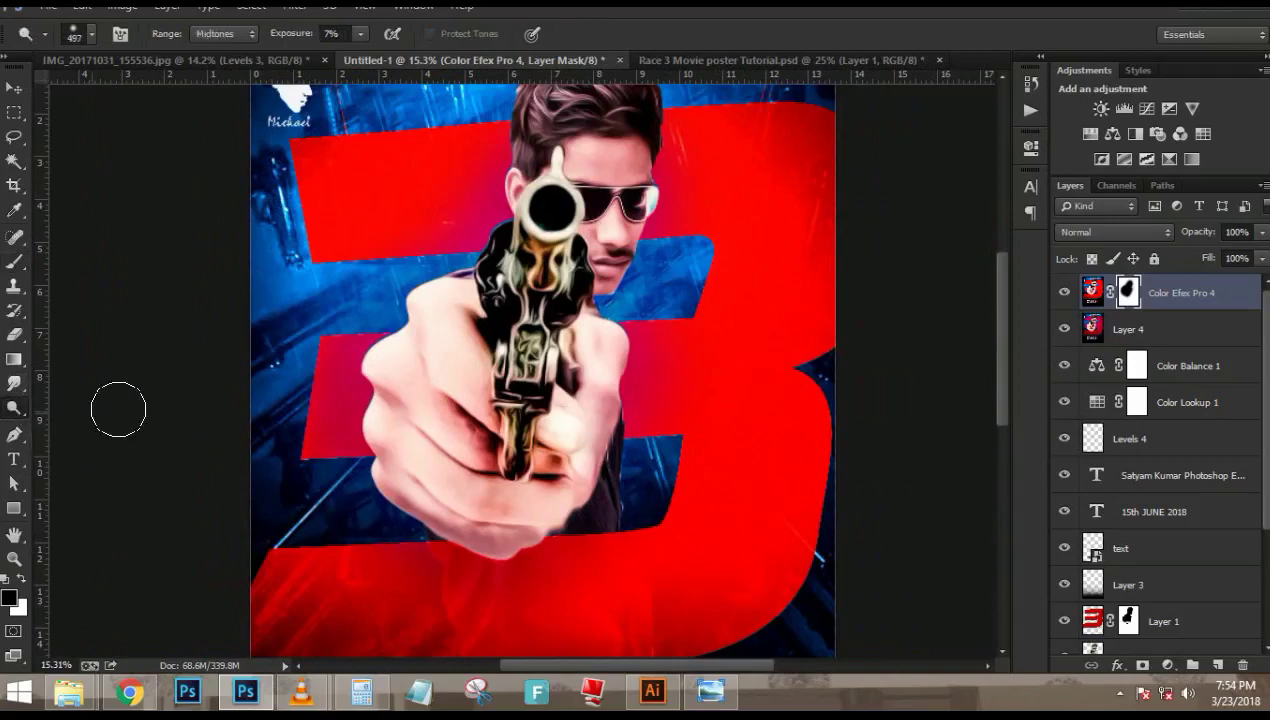
pyautogui.click(1156, 341)
pyautogui.scroll(2, 453, 334)
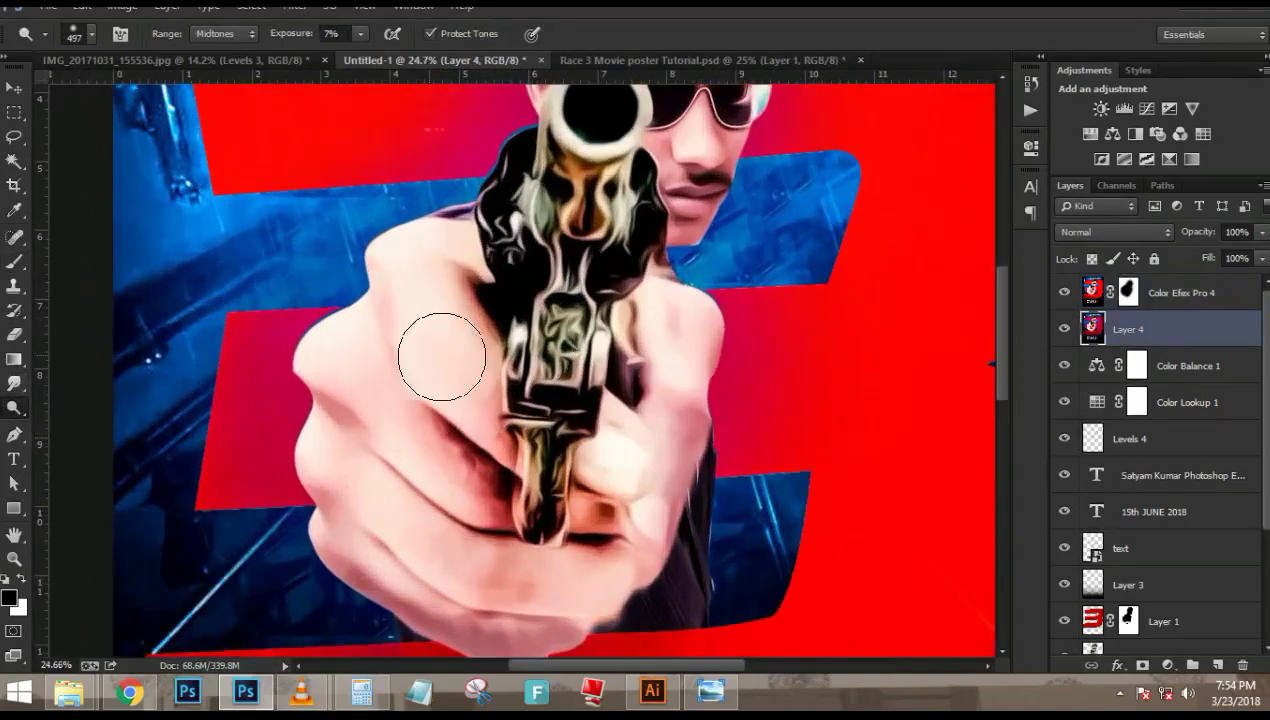
pyautogui.moveTo(441, 357)
pyautogui.mouseDown()
pyautogui.moveTo(478, 382)
pyautogui.moveTo(471, 367)
pyautogui.moveTo(454, 425)
pyautogui.mouseUp()
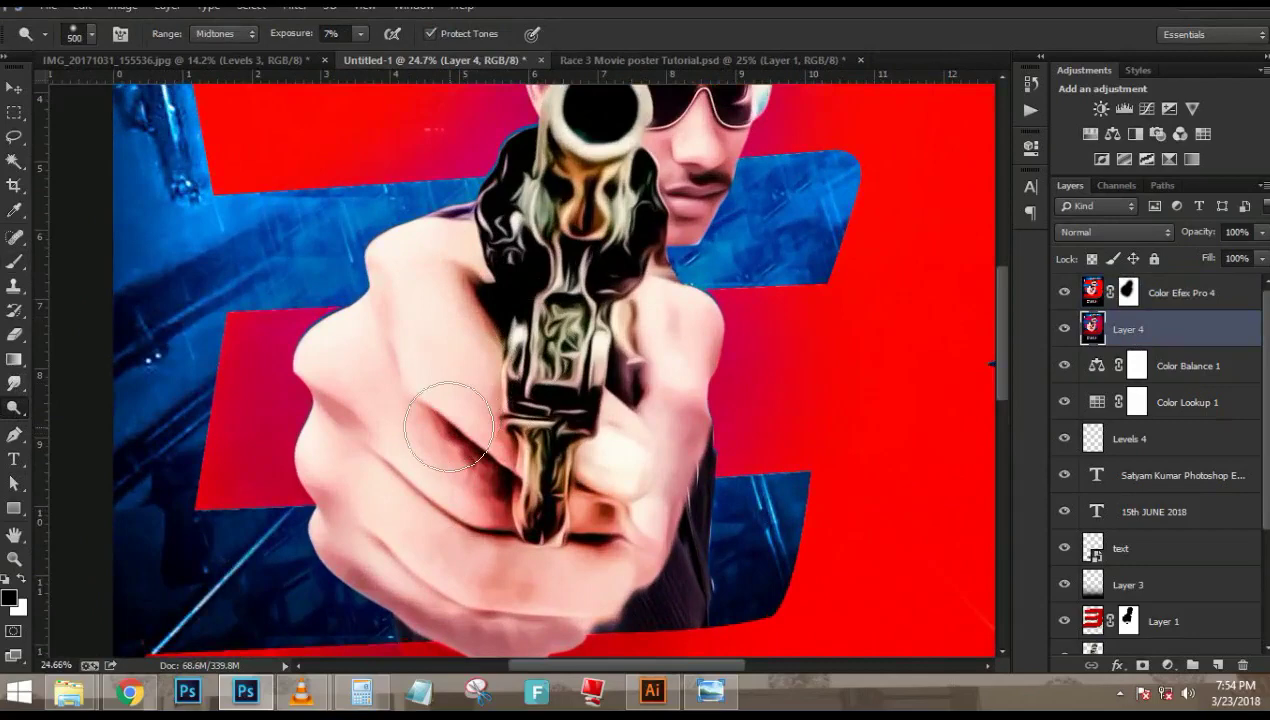
# Lighten the hand and gun grip with a larger Dodge brush at 100% exposure
pyautogui.rightClick(12, 410)
pyautogui.click(80, 402)
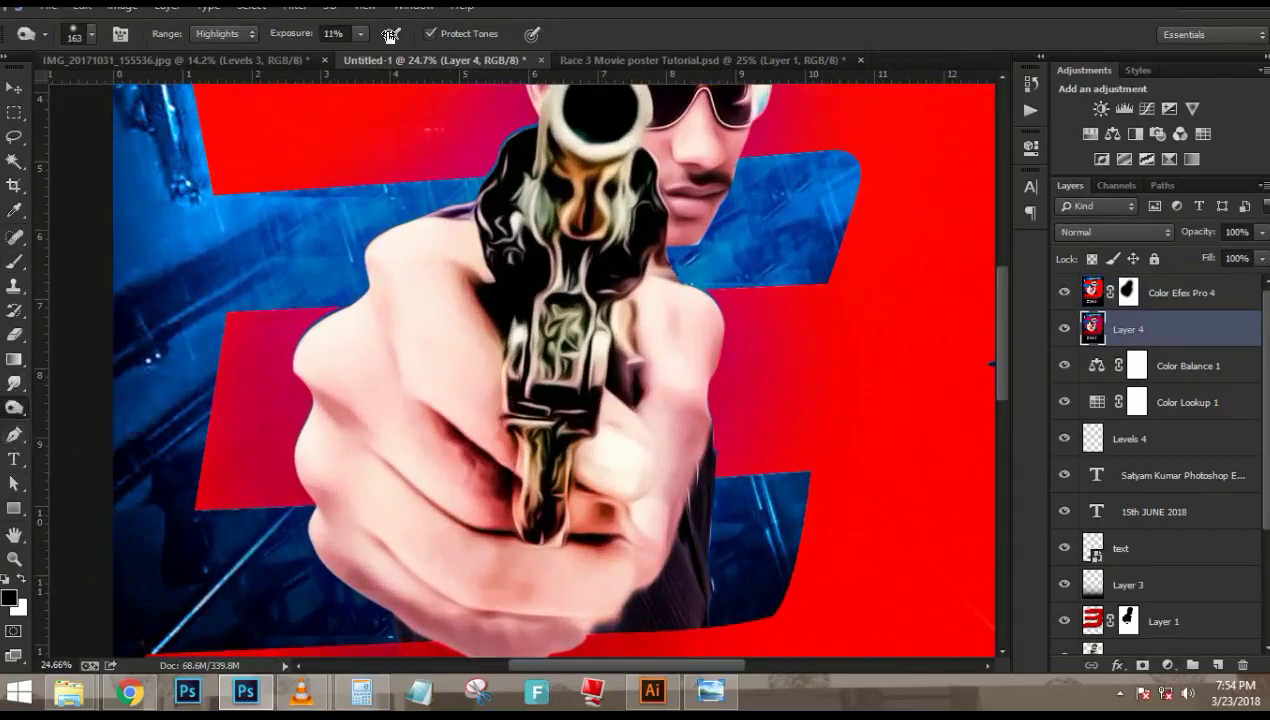
pyautogui.press('Return')
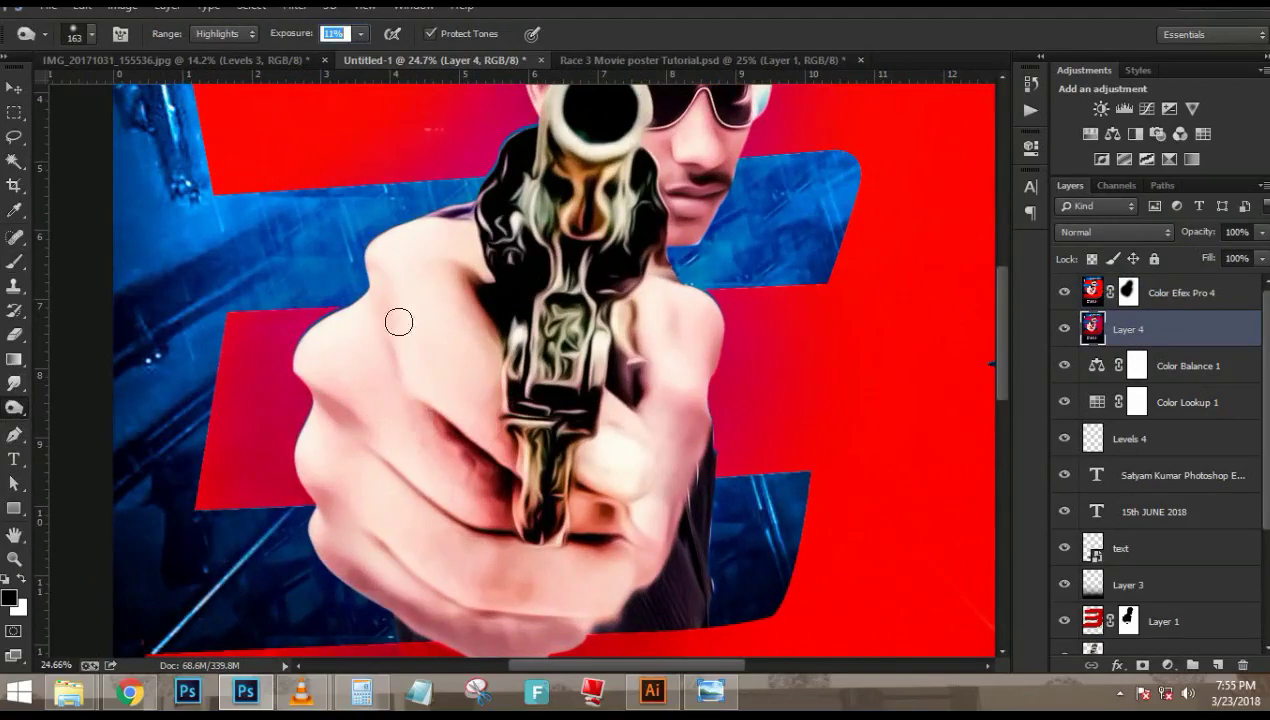
pyautogui.write('100')
pyautogui.press('Return')
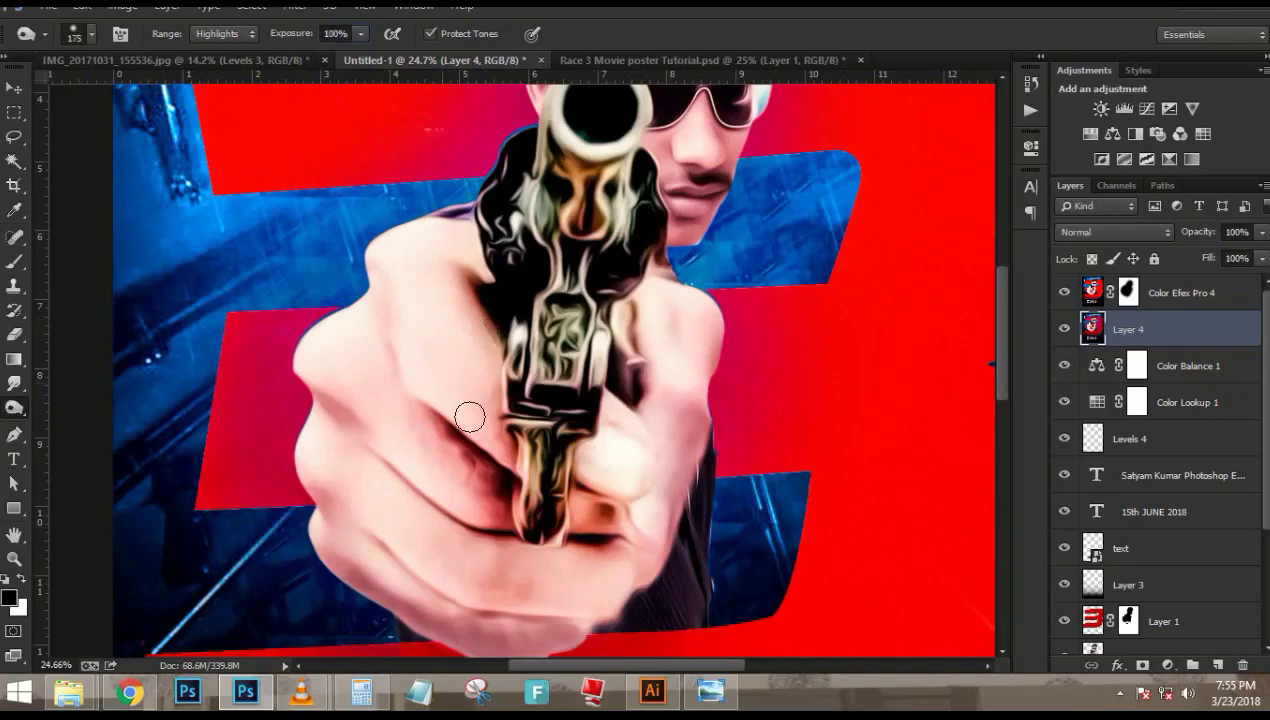
pyautogui.press(']')
pyautogui.press(']')
pyautogui.press(']')
pyautogui.press(']')
pyautogui.press(']')
pyautogui.press(']')
pyautogui.press(']')
pyautogui.press(']')
pyautogui.press(']')
pyautogui.press(']')
pyautogui.press(']')
pyautogui.press(']')
pyautogui.moveTo(478, 397)
pyautogui.mouseDown()
pyautogui.moveTo(411, 468)
pyautogui.moveTo(605, 483)
pyautogui.moveTo(625, 330)
pyautogui.moveTo(385, 330)
pyautogui.moveTo(527, 352)
pyautogui.mouseUp()
pyautogui.scroll(-4, 467, 352)
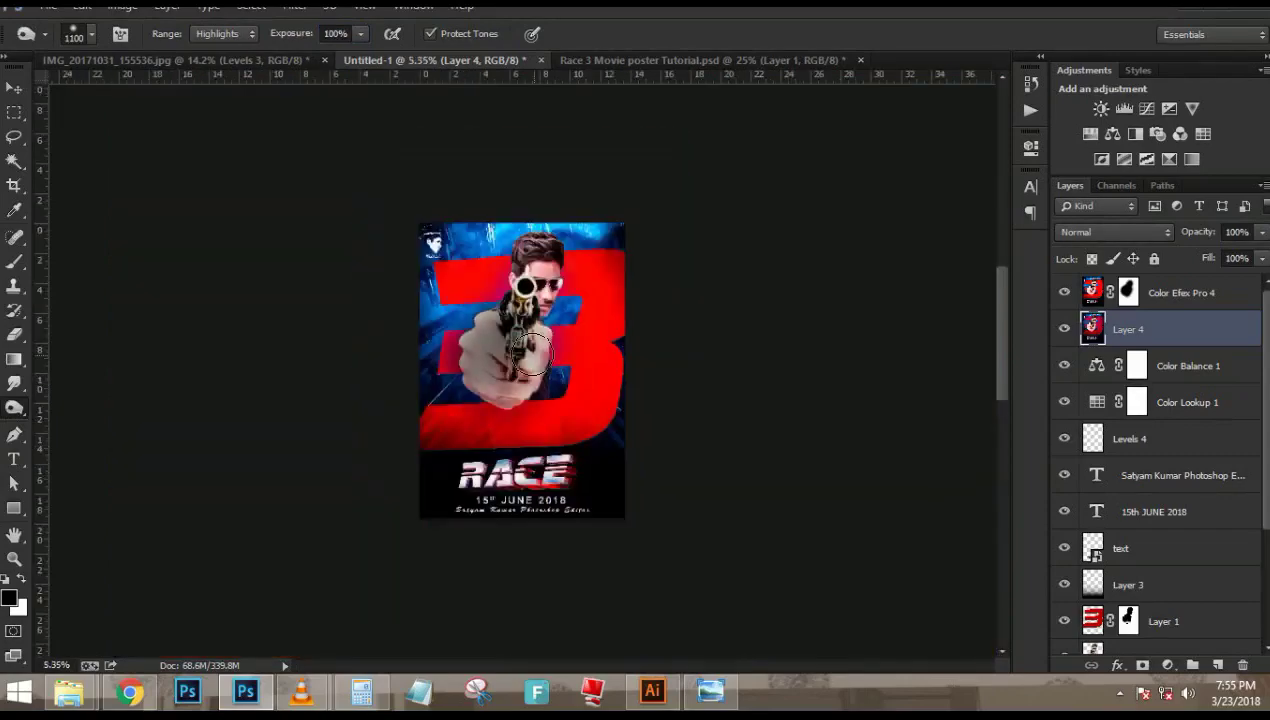
pyautogui.scroll(2, 467, 352)
pyautogui.scroll(2, 468, 352)
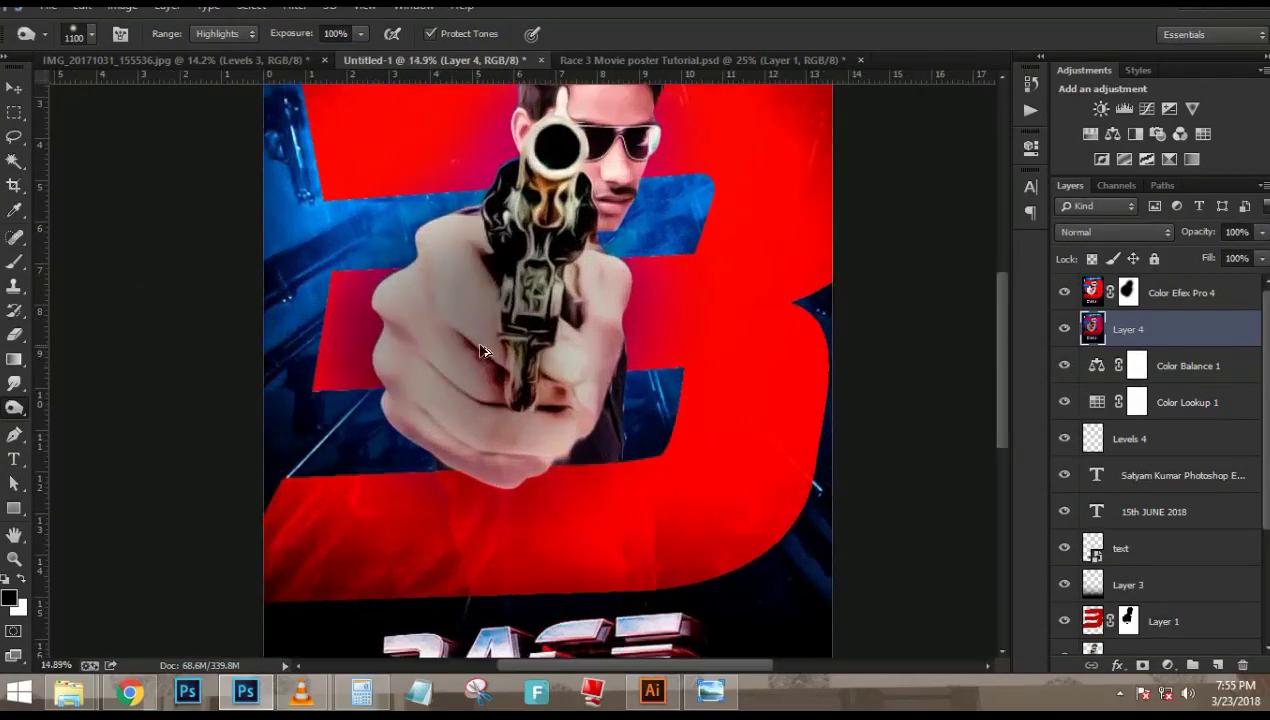
pyautogui.scroll(-2, 636, 366)
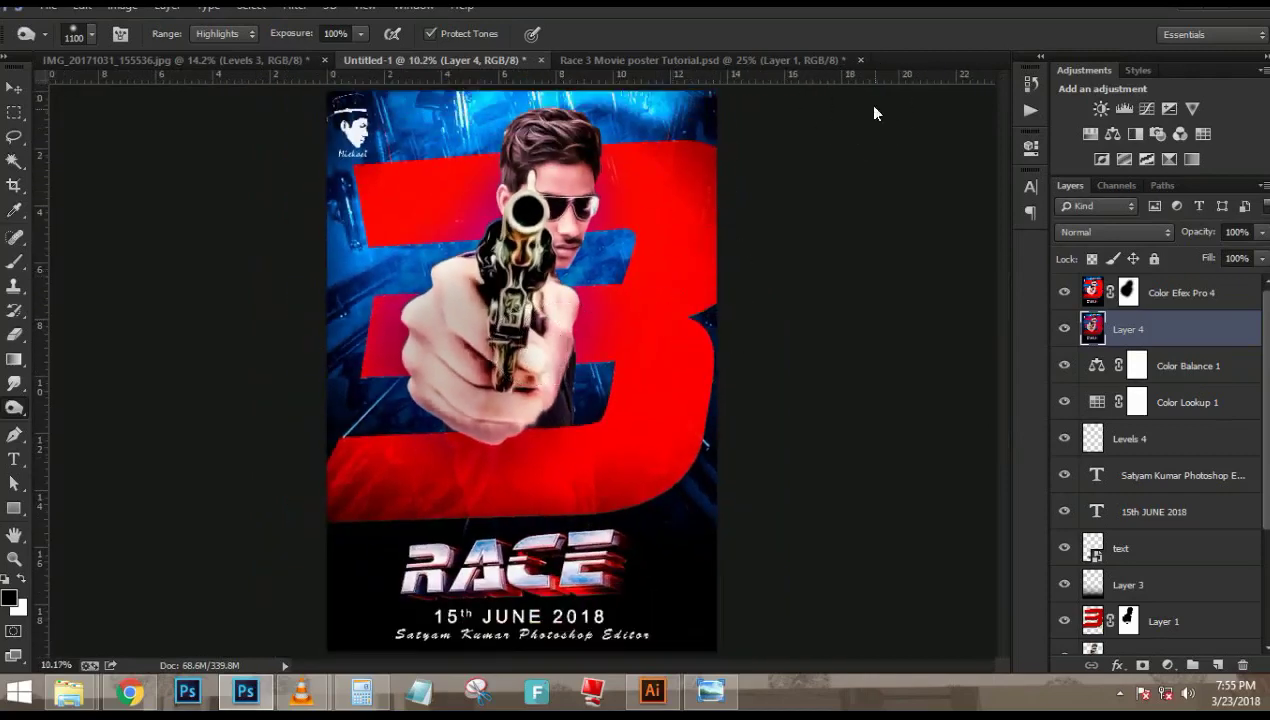
# Save the poster as a PSD named 'Race 3 Moive poster gun' in the 19-7-2017 Photoshop File folder
pyautogui.hotkey('ctrl', 's')
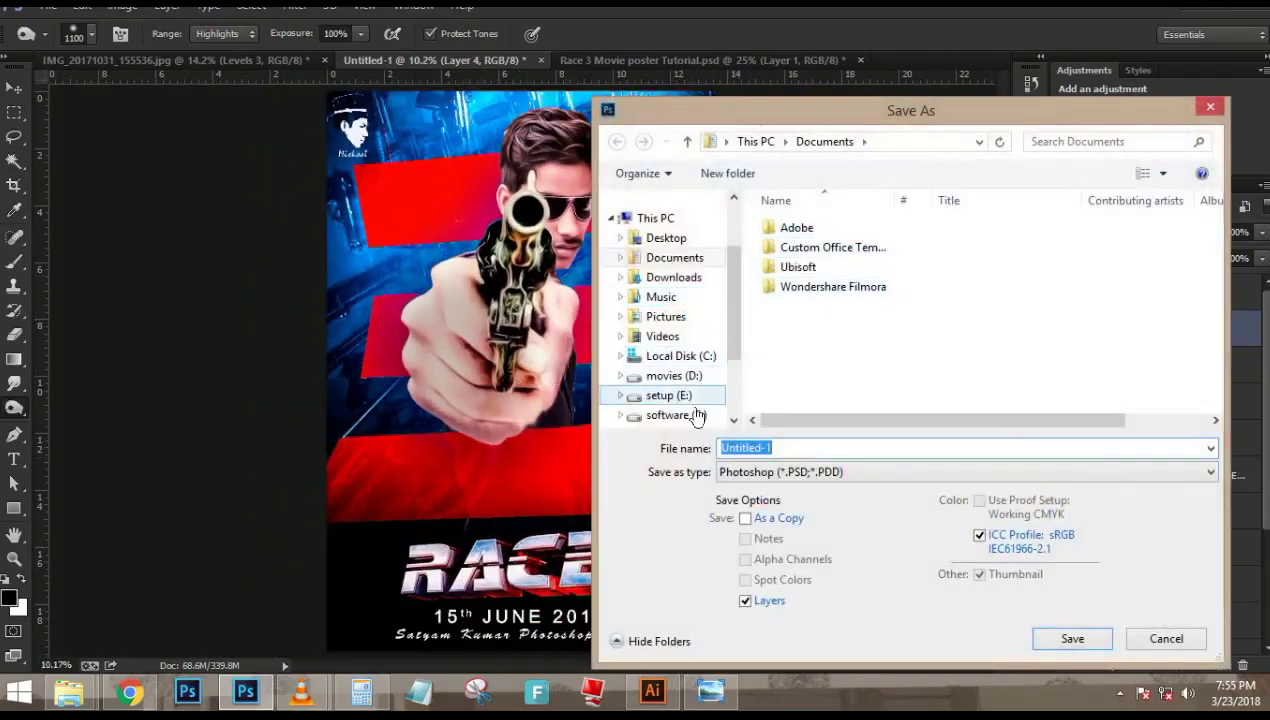
pyautogui.moveTo(729, 282); pyautogui.dragTo(724, 376)
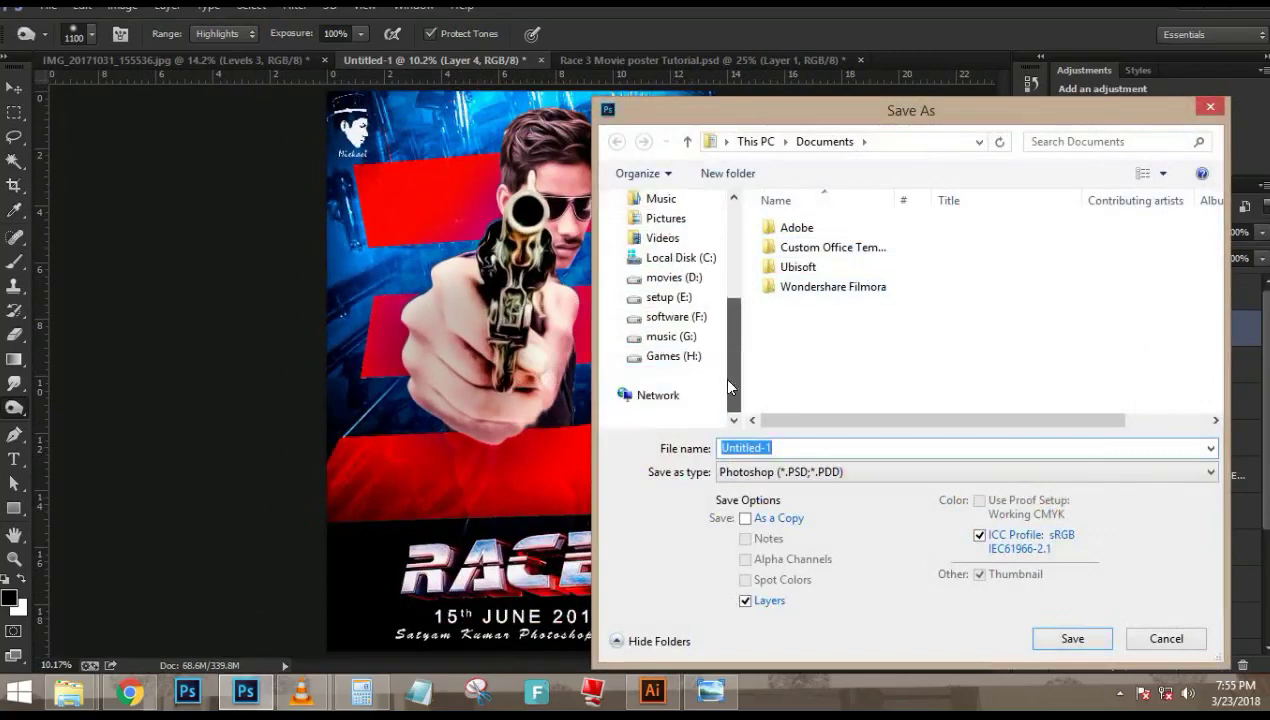
pyautogui.click(660, 340)
pyautogui.doubleClick(893, 265)
pyautogui.doubleClick(845, 305)
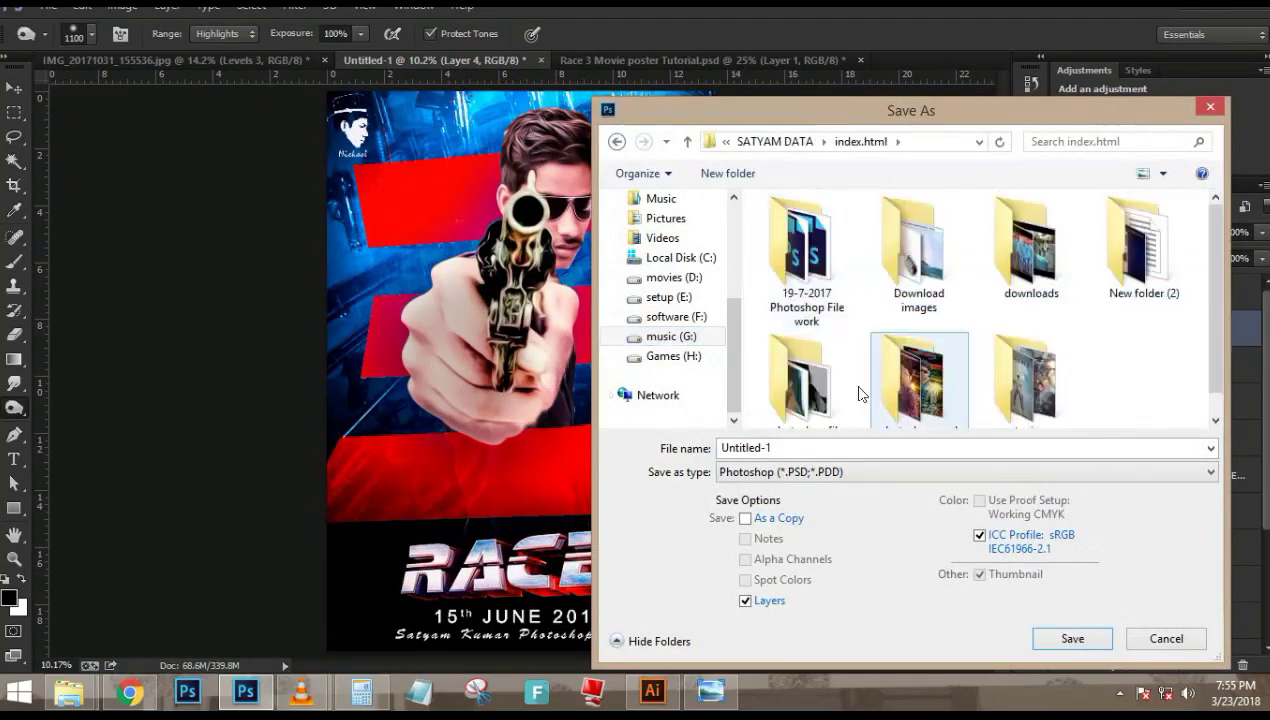
pyautogui.doubleClick(773, 241)
pyautogui.click(797, 447)
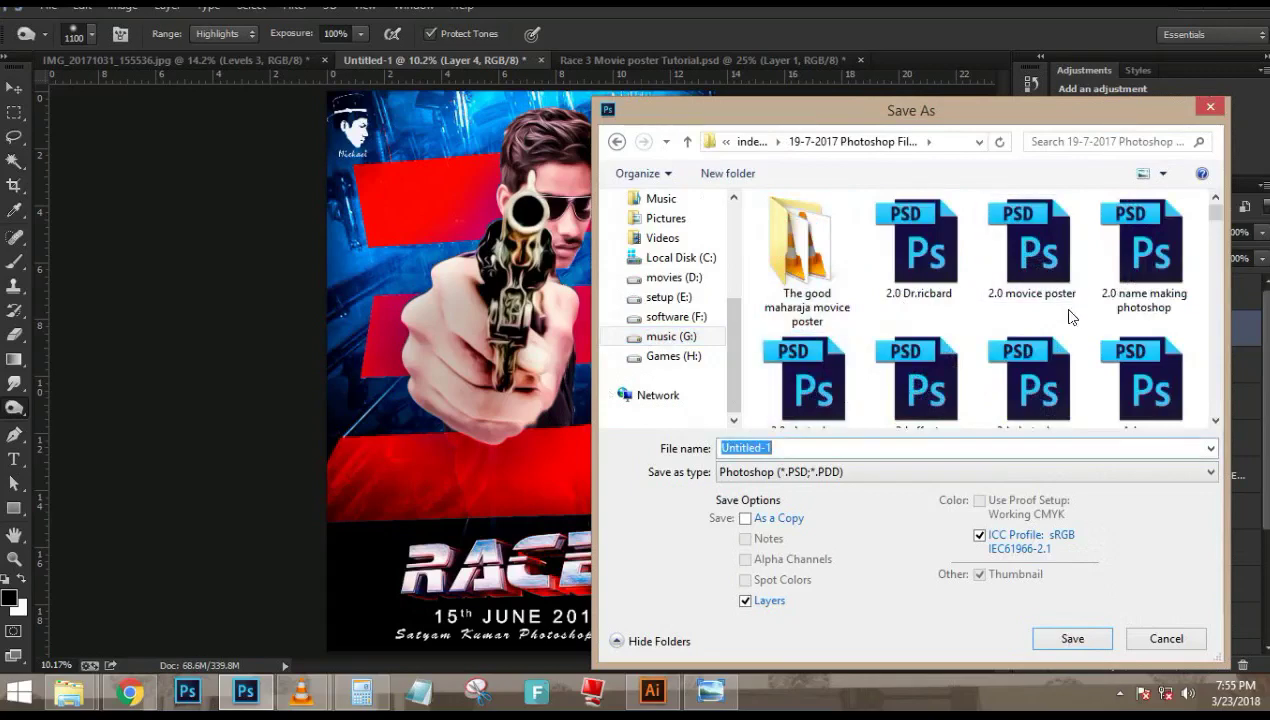
pyautogui.write('Race 3')
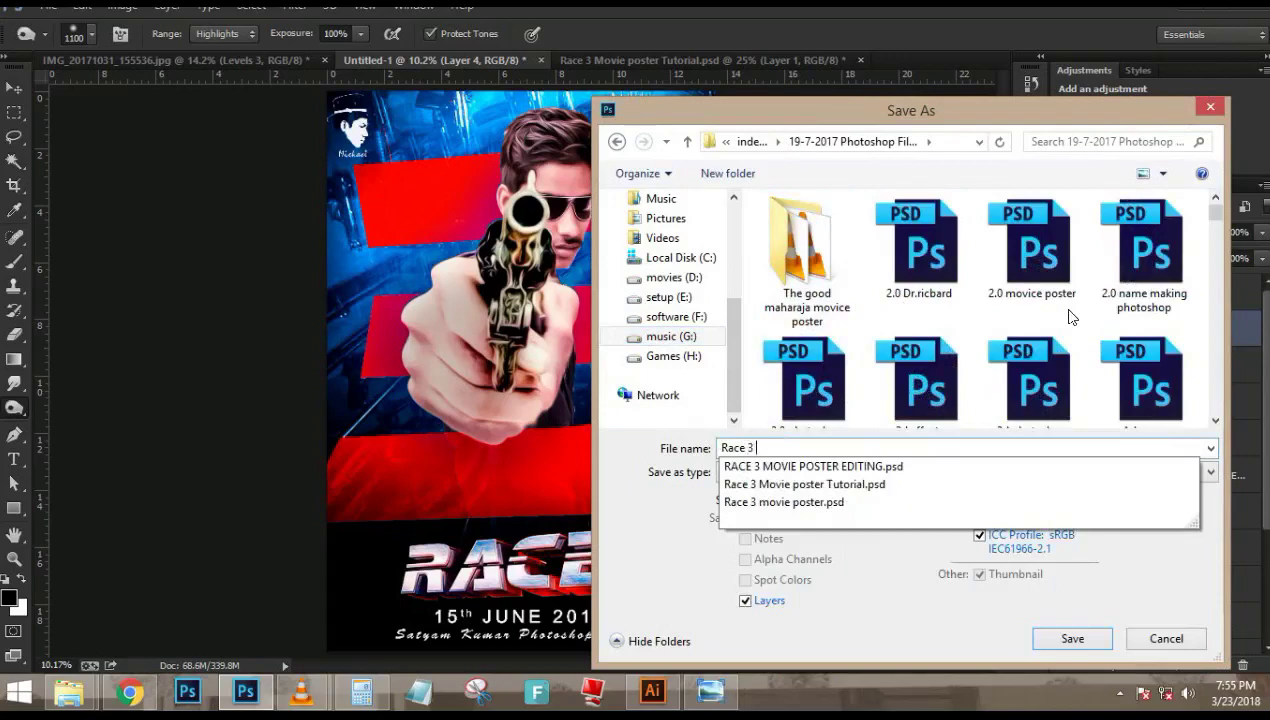
pyautogui.write(' Moive poster gu')
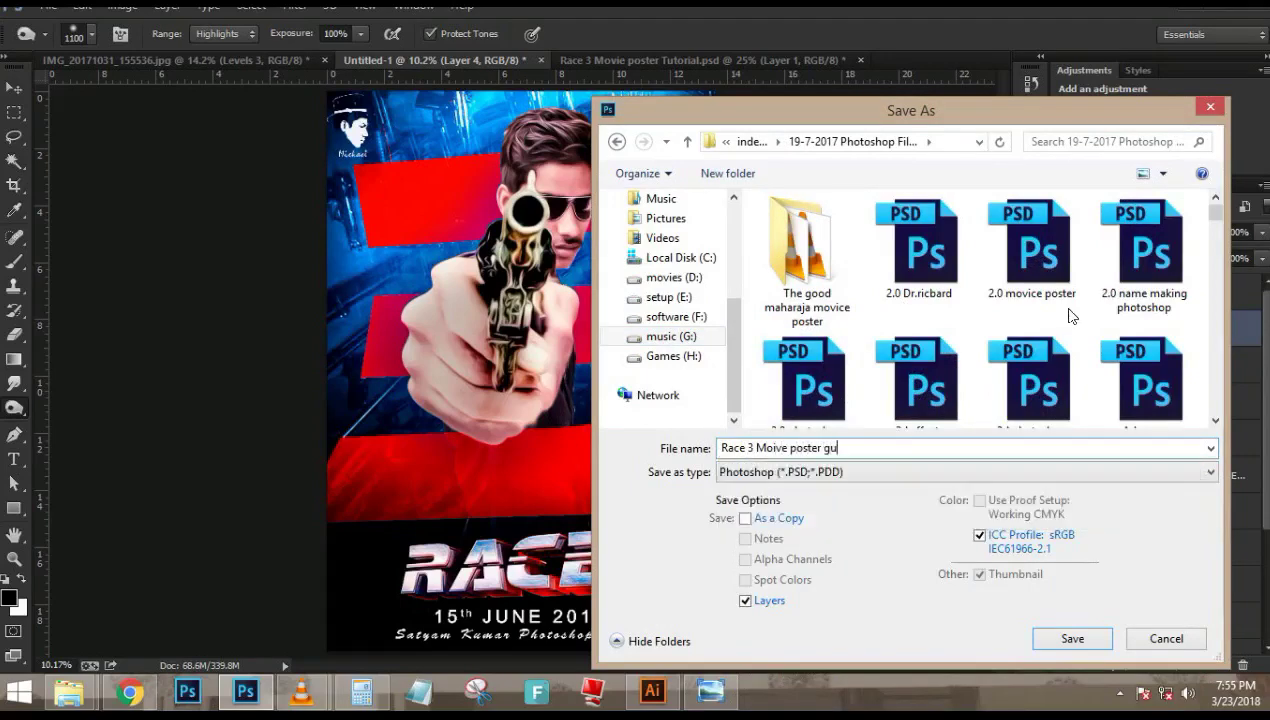
pyautogui.write('n')
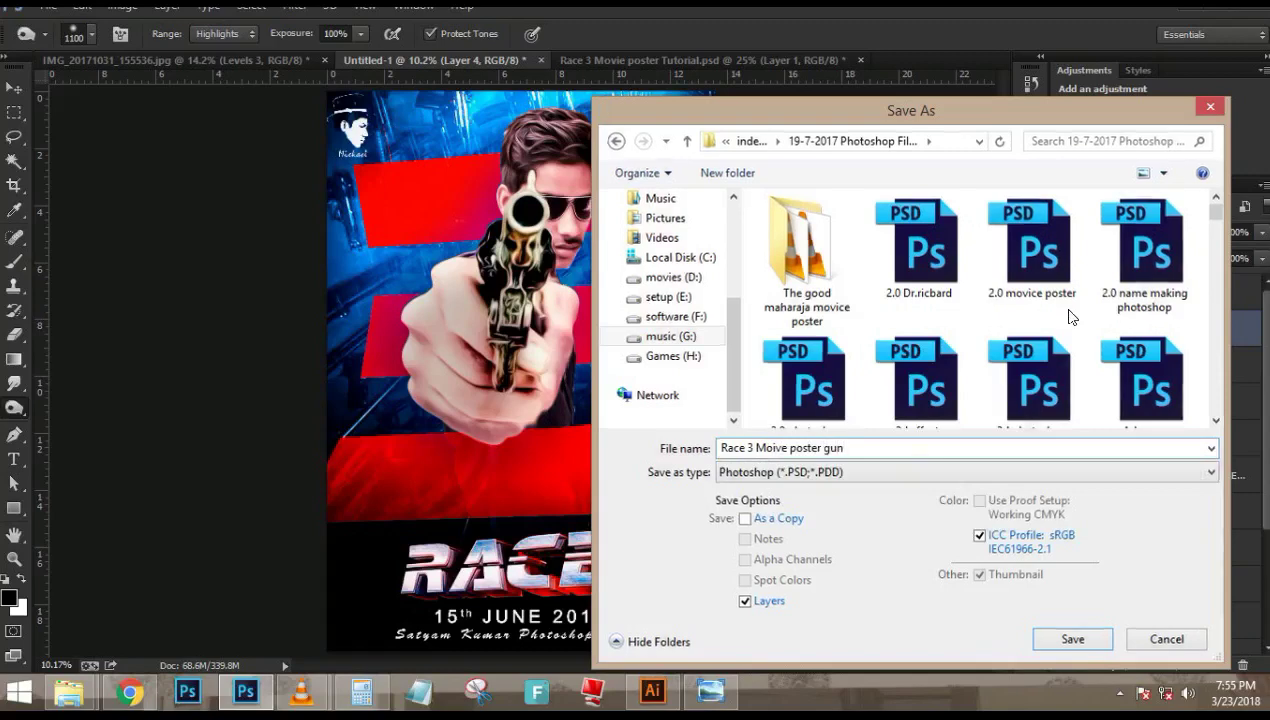
pyautogui.press('Return')
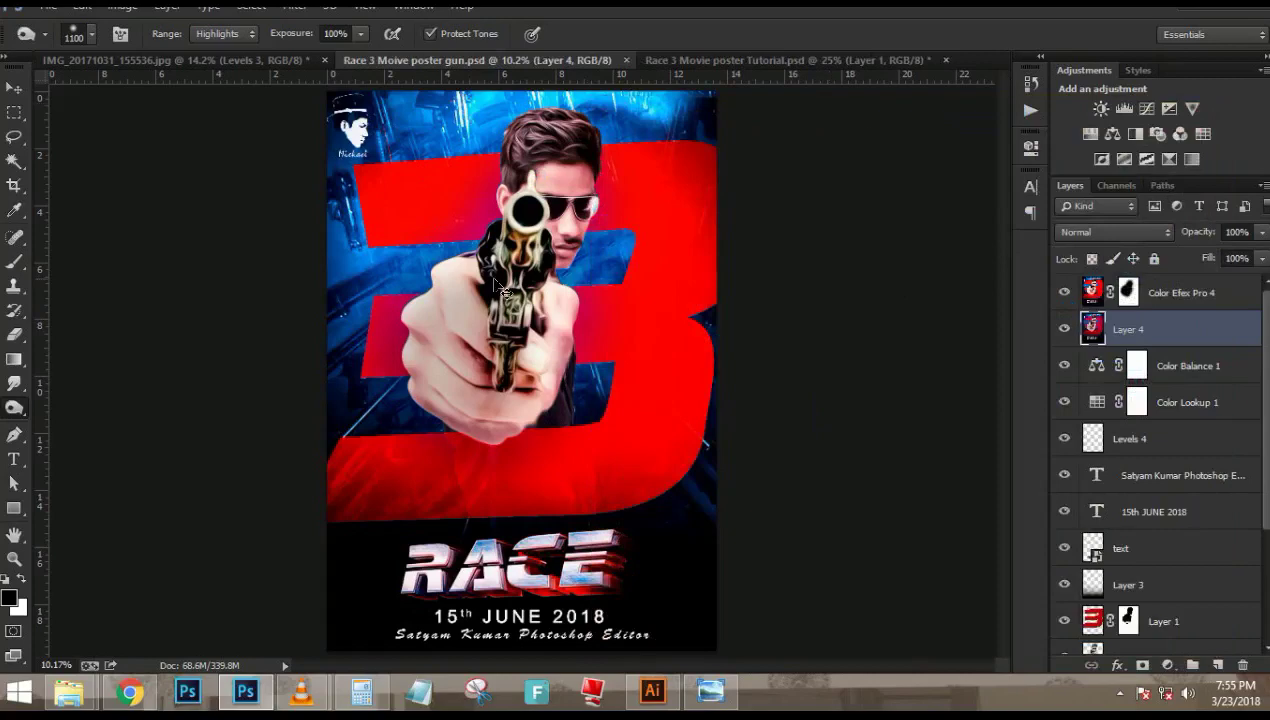
# Save a JPEG copy into the index.html folder at quality 8
pyautogui.hotkey('ctrl', 'shift', 's')
pyautogui.click(782, 472)
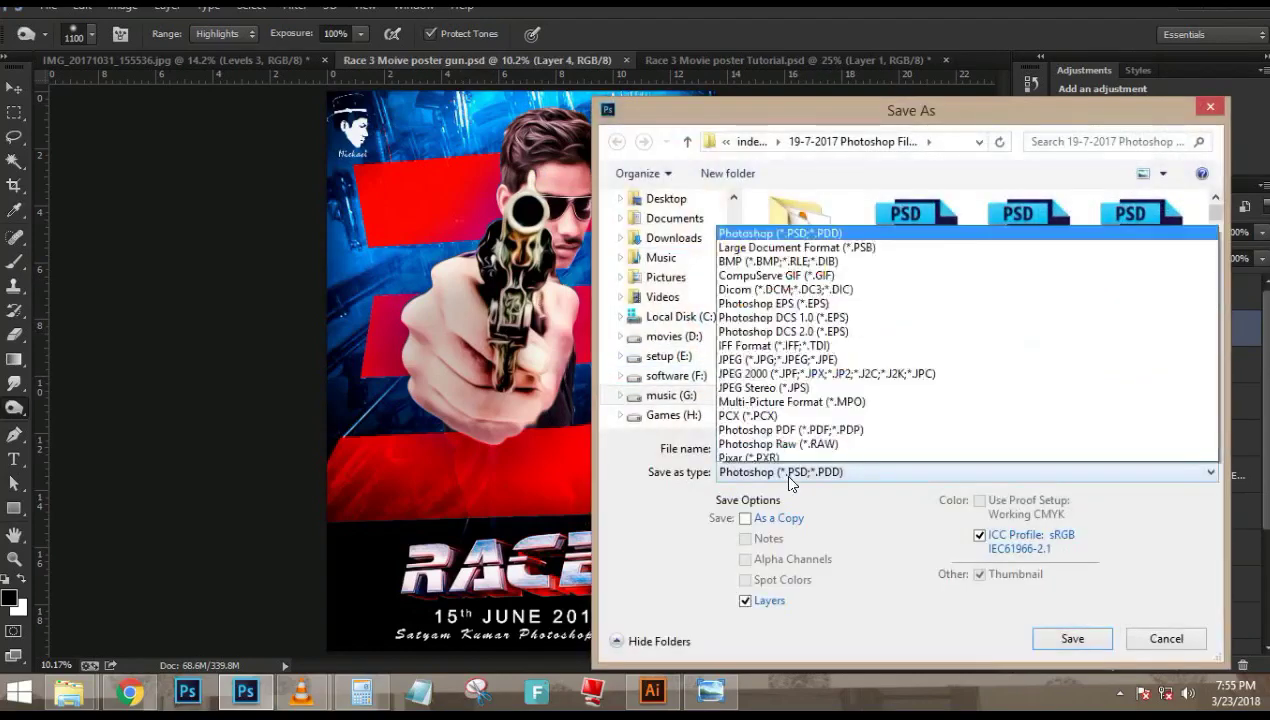
pyautogui.click(831, 289)
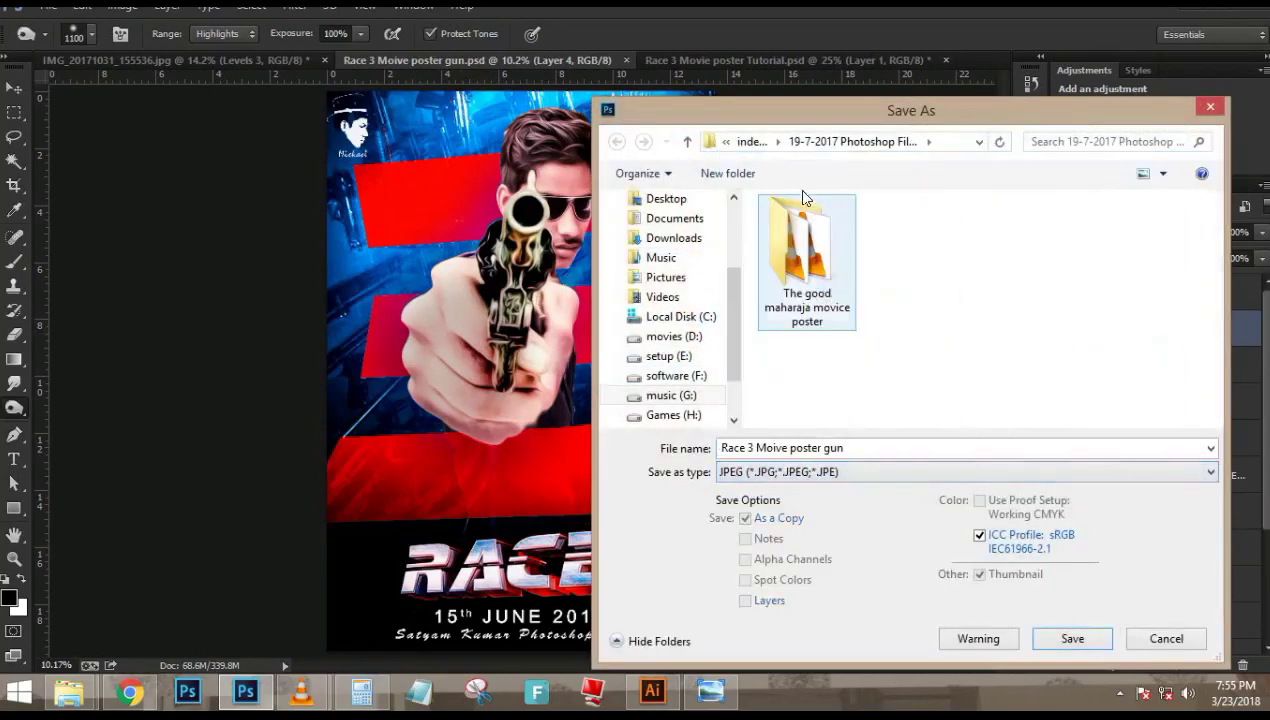
pyautogui.click(752, 142)
pyautogui.click(840, 471)
pyautogui.click(860, 360)
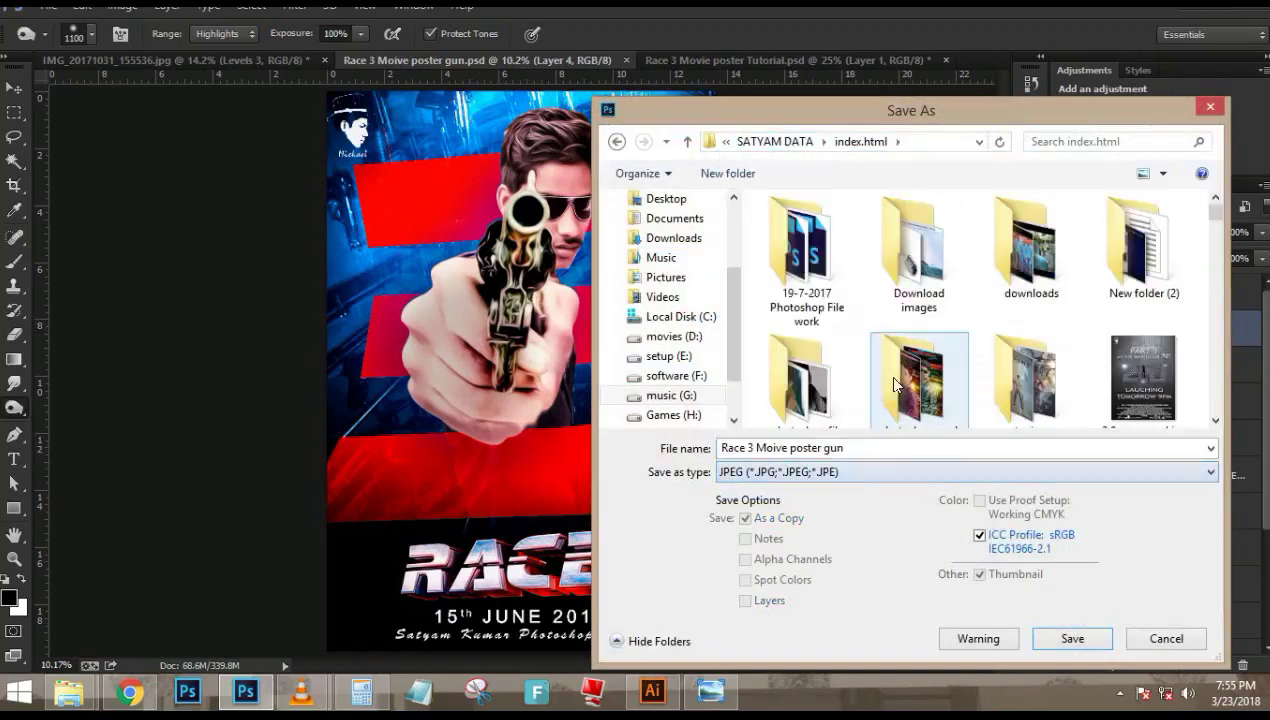
pyautogui.click(1068, 637)
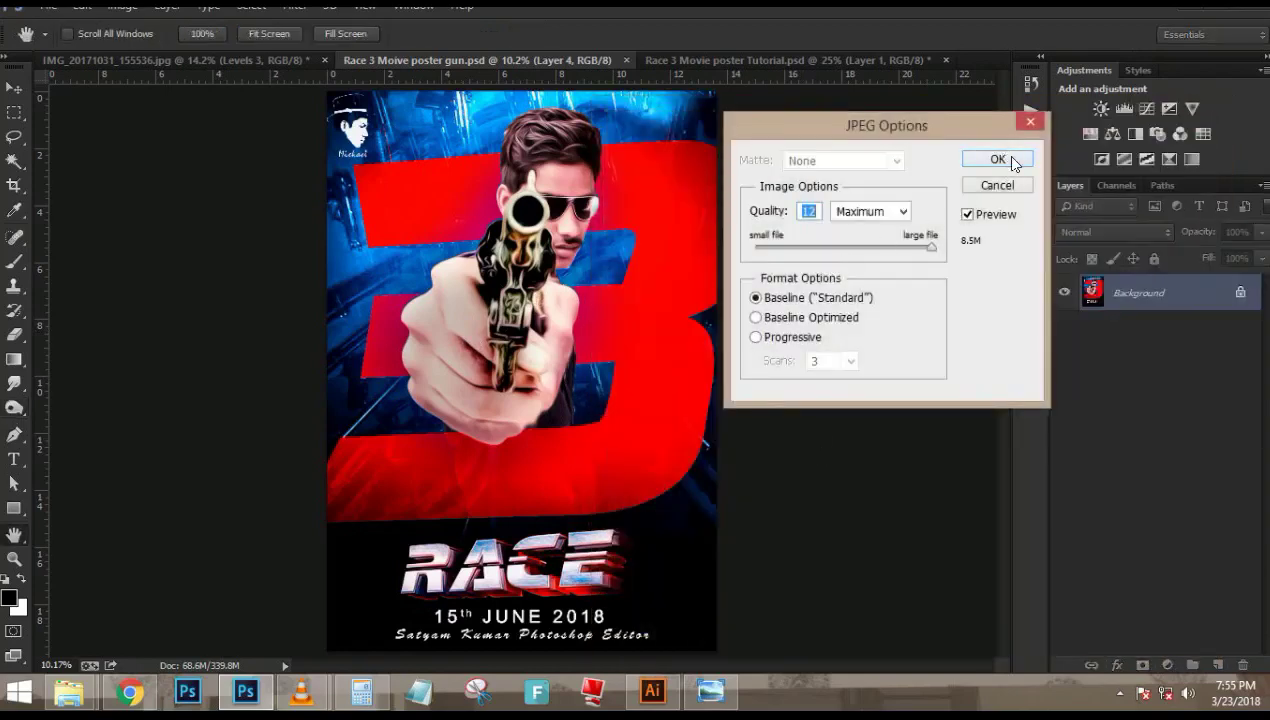
pyautogui.click(871, 247)
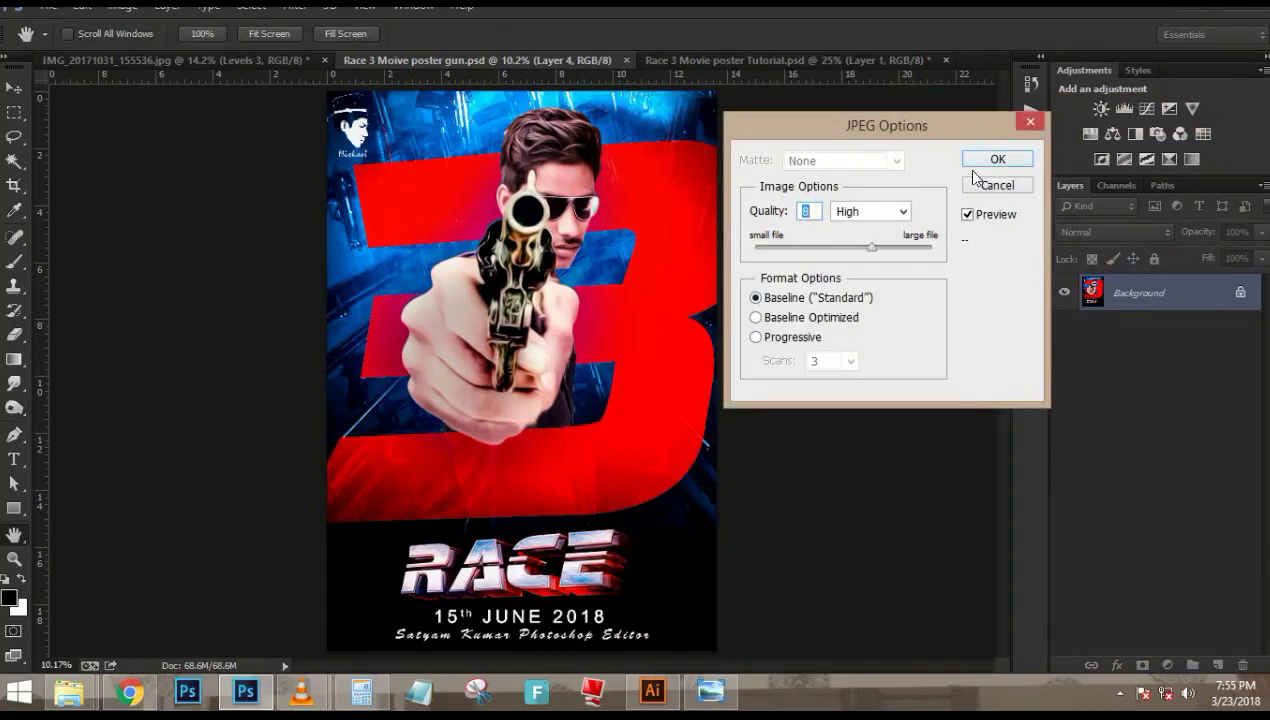
pyautogui.click(1015, 186)
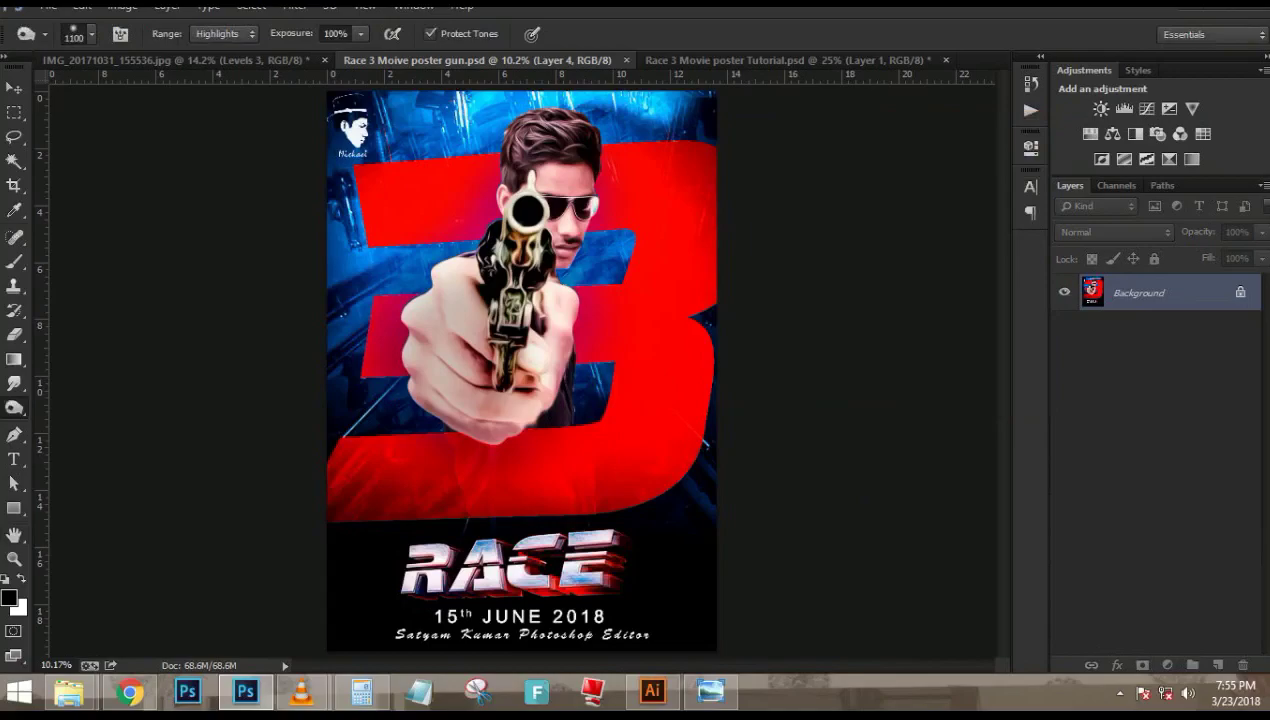